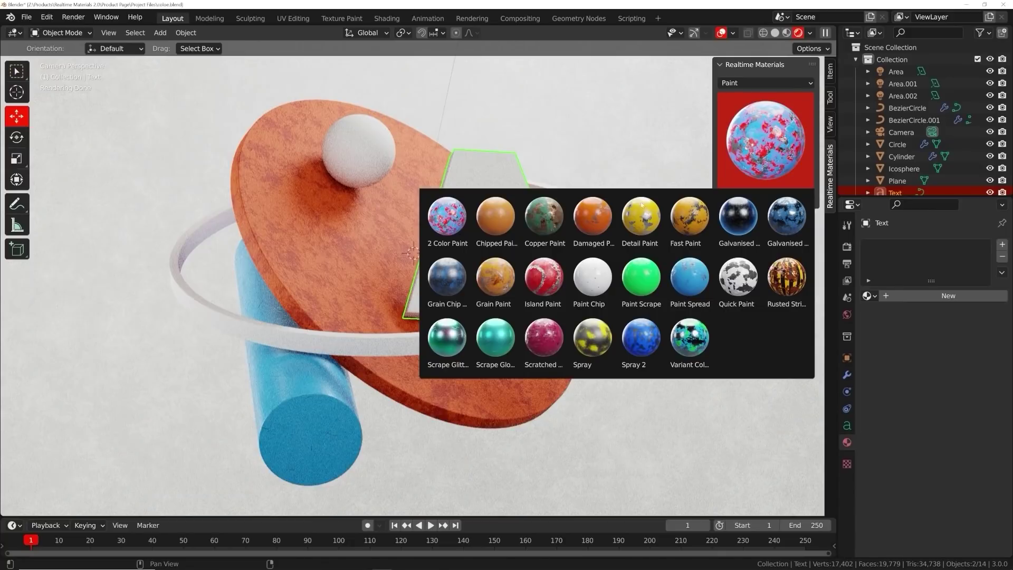
Step: Assign the Chipped Paint material to the letter A and adjust its first Chip Scale
click(498, 223)
click(766, 198)
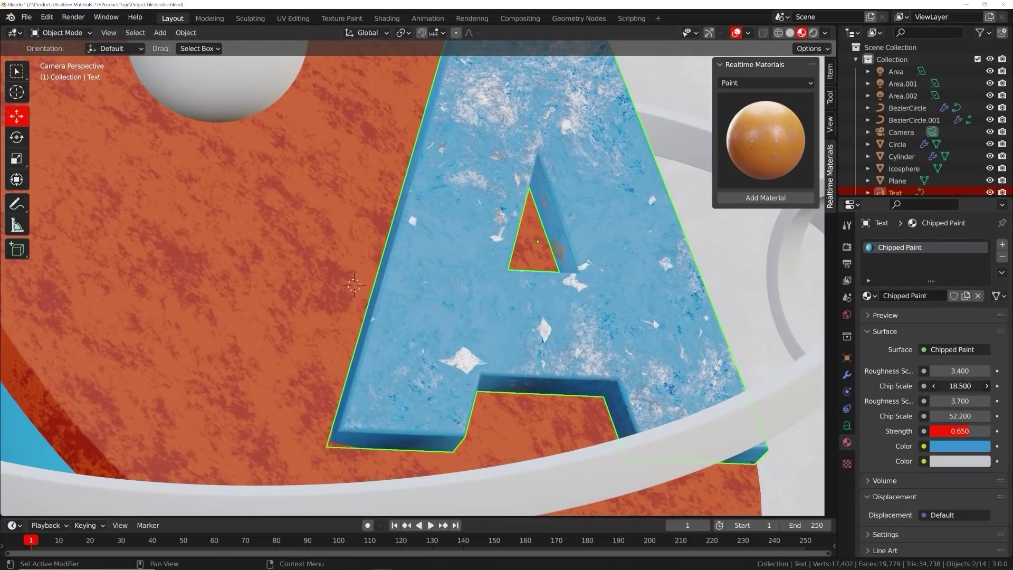
drag(960, 386, 982, 386)
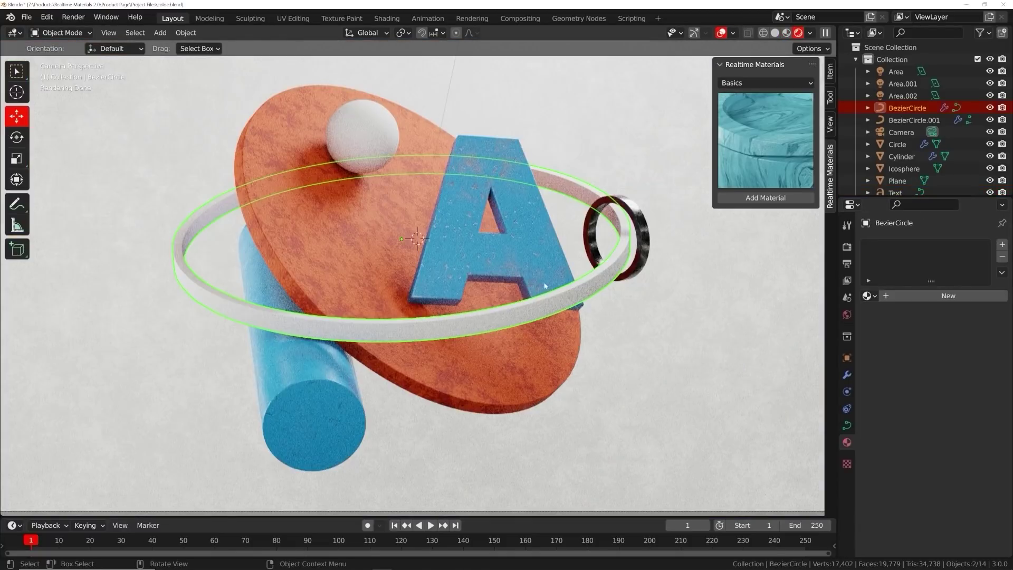
Step: Add the chosen Basics material to the large ring around the disc
click(758, 199)
click(958, 431)
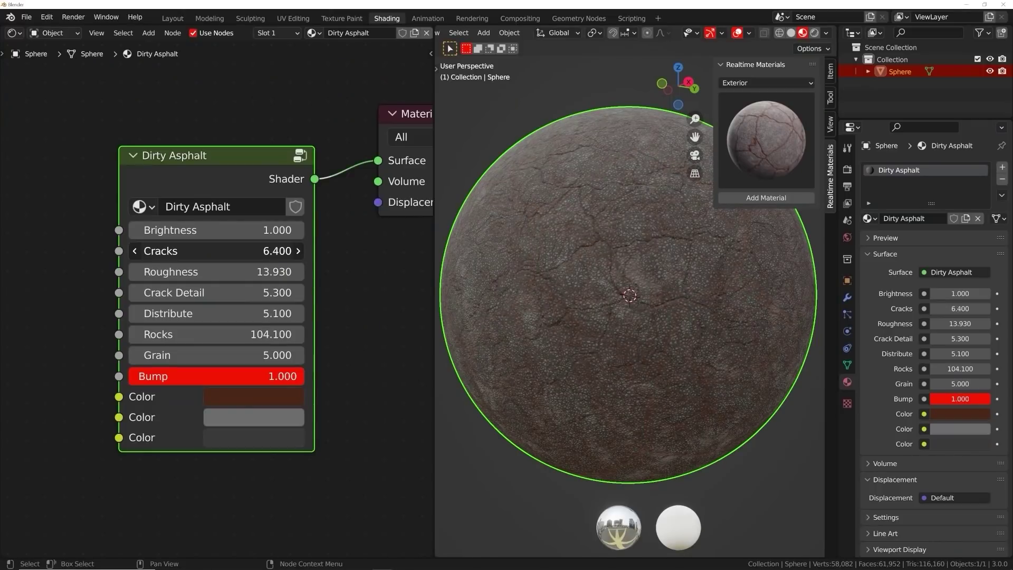
Step: Adjust the brown color of the Dirty Asphalt material on the sphere
click(254, 397)
drag(364, 132, 367, 200)
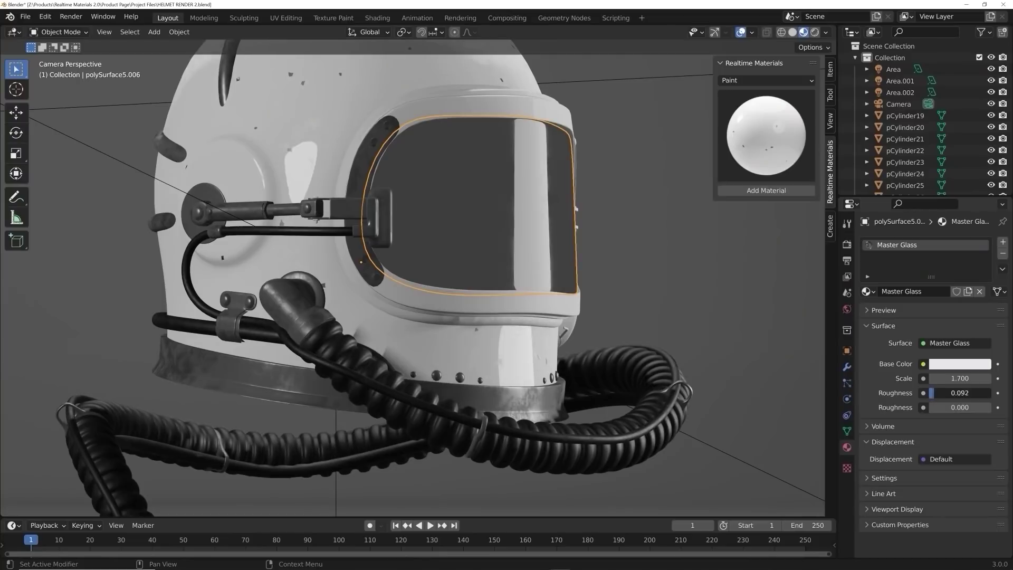
Step: Adjust the Roughness of the helmet visor's Master Glass and the Missing Pattern amount of the hexagon's terrazzo material
drag(935, 393, 947, 407)
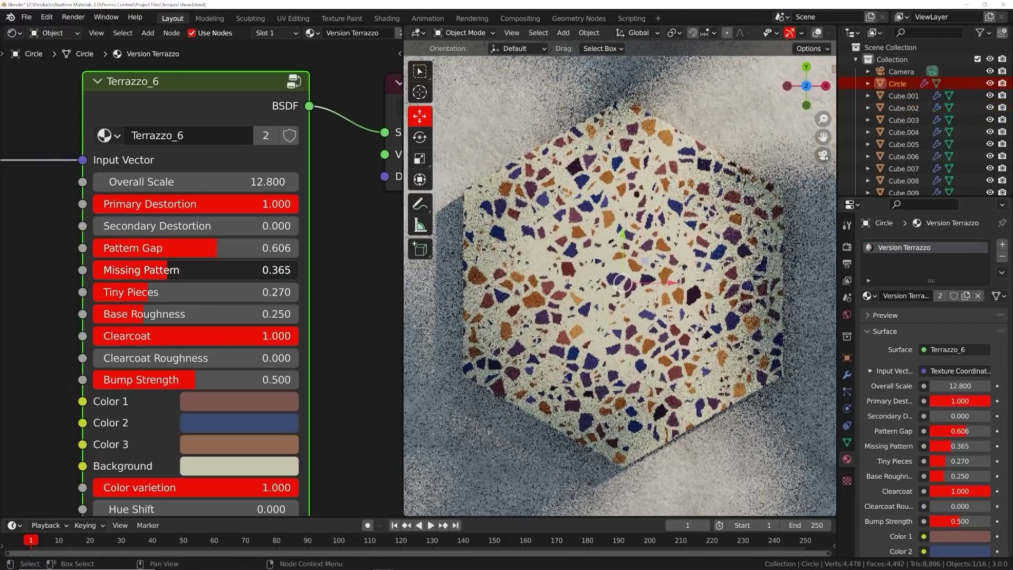
drag(196, 270, 211, 270)
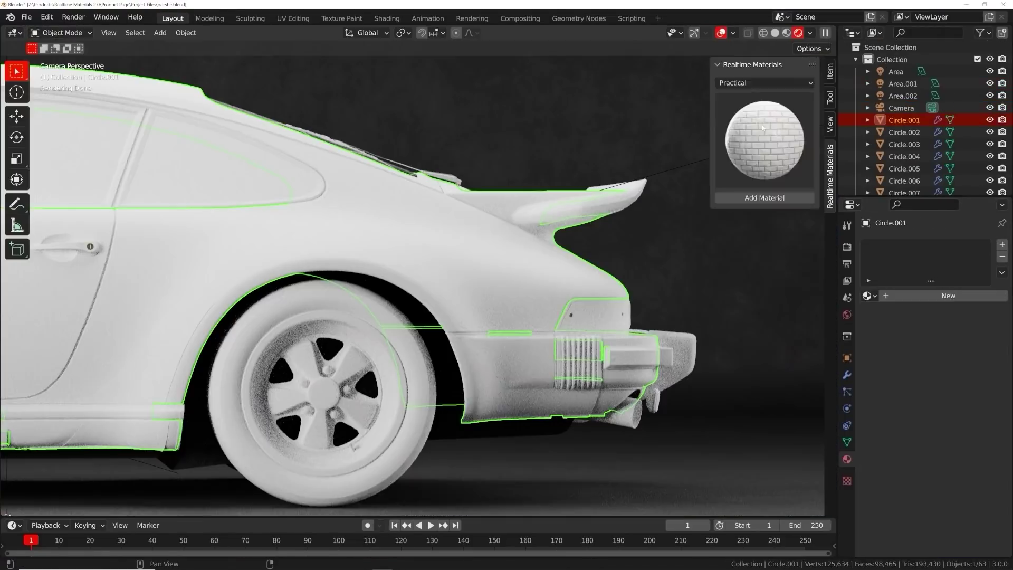
Step: Switch the material library to the Abstract category and add a material from it to the car's rear wheel
click(765, 140)
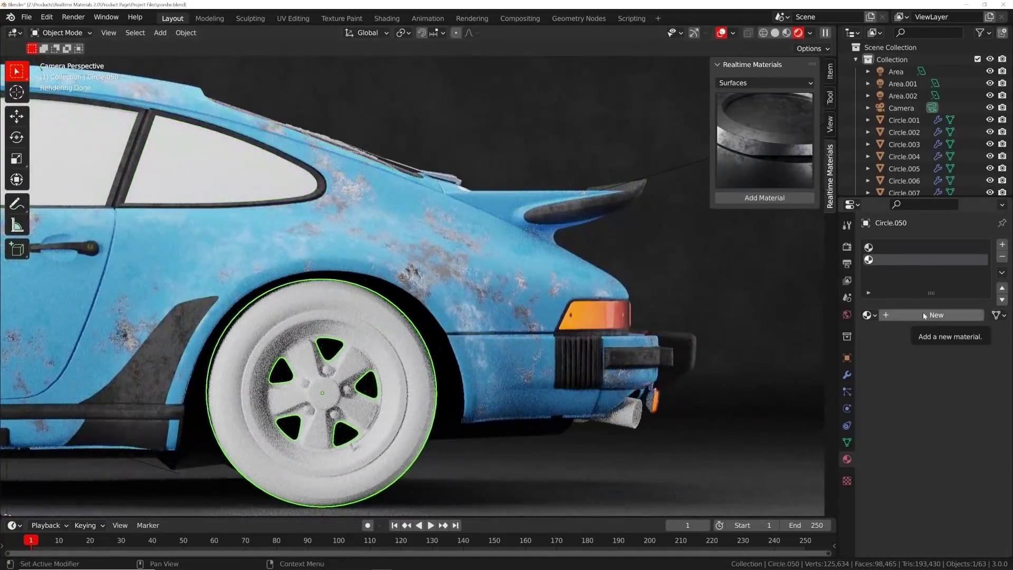
click(765, 83)
click(734, 134)
click(755, 198)
click(753, 233)
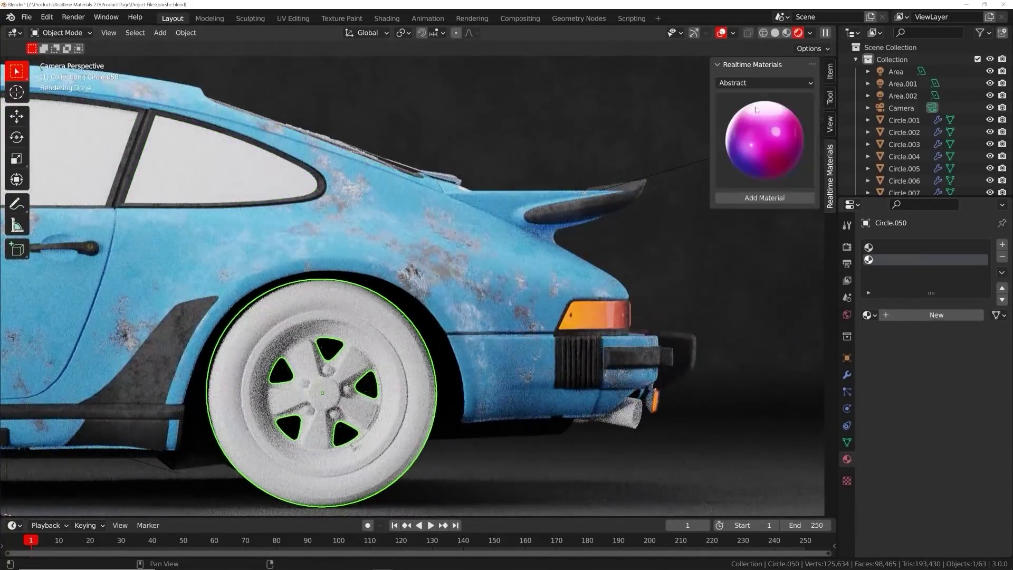
click(733, 133)
click(765, 198)
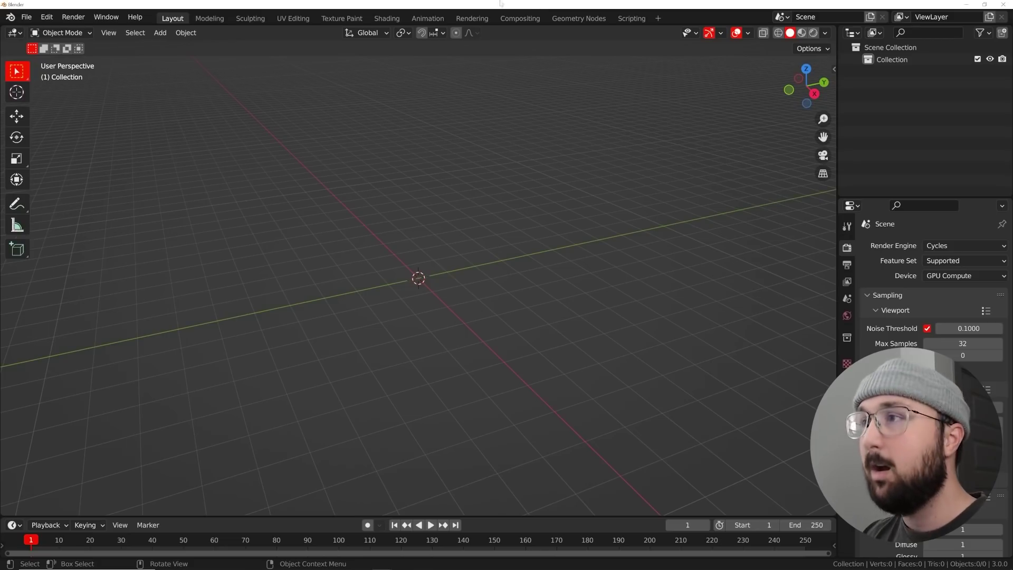
Step: Add an ico sphere at the origin with its subdivisions set to 1
middle_drag(634, 243, 548, 290)
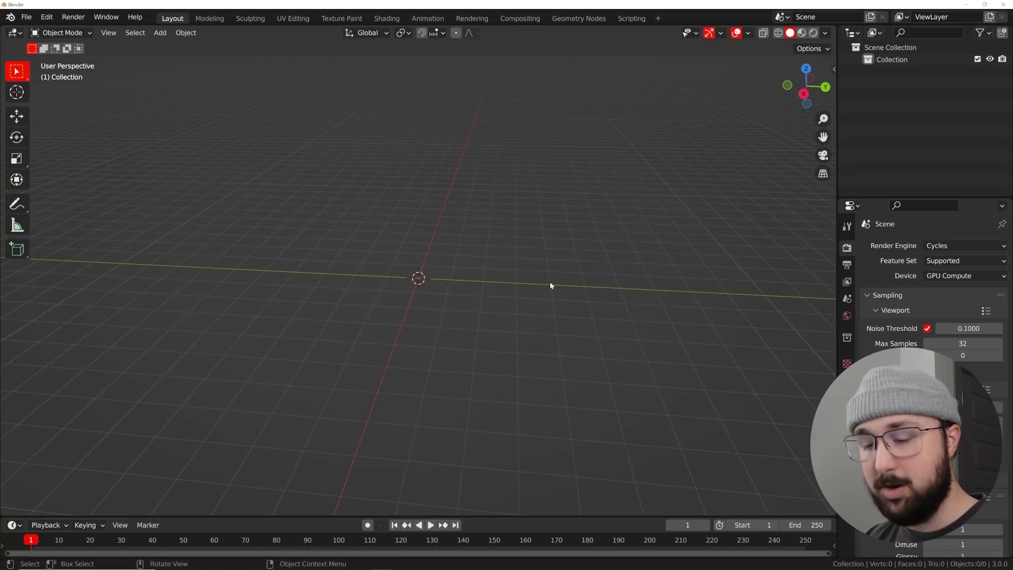
key(shift+a)
mouse_move(491, 225)
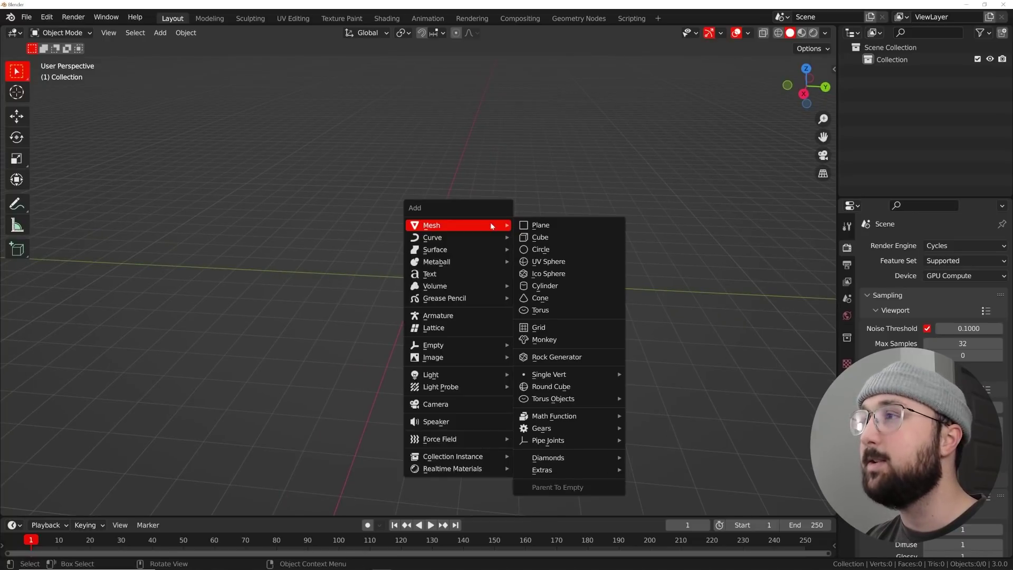
click(553, 277)
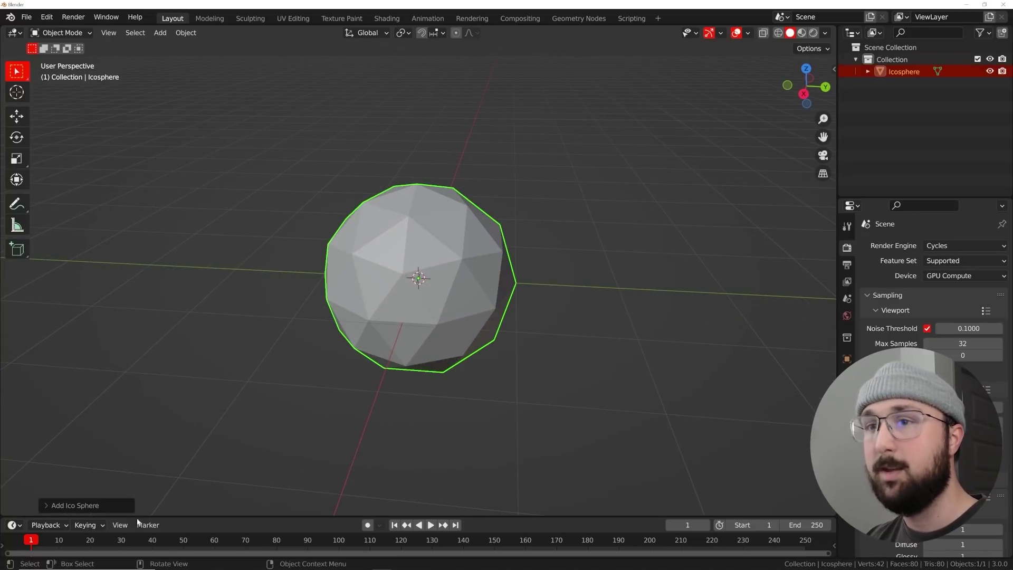
click(67, 506)
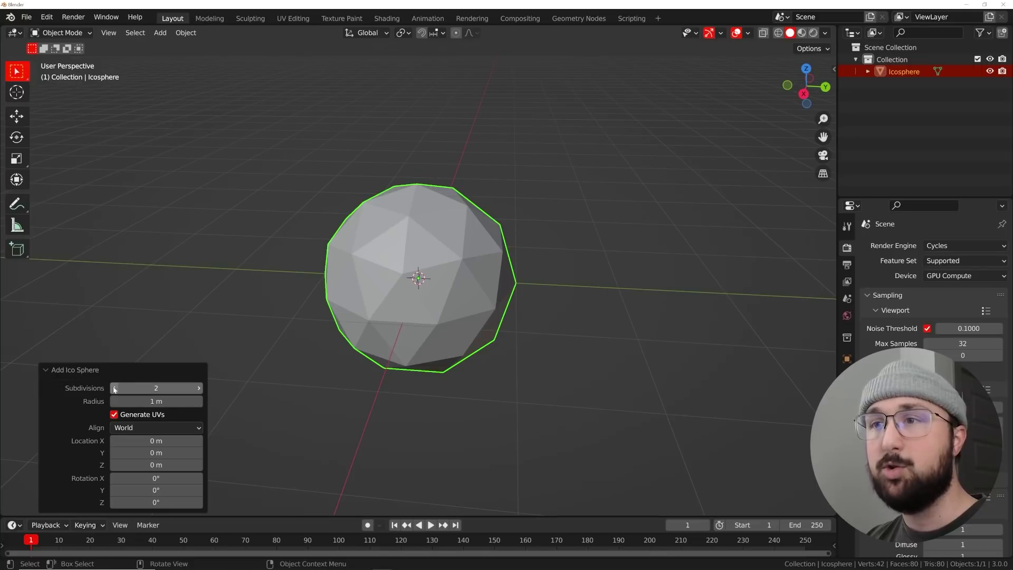
click(113, 388)
middle_drag(294, 389, 577, 325)
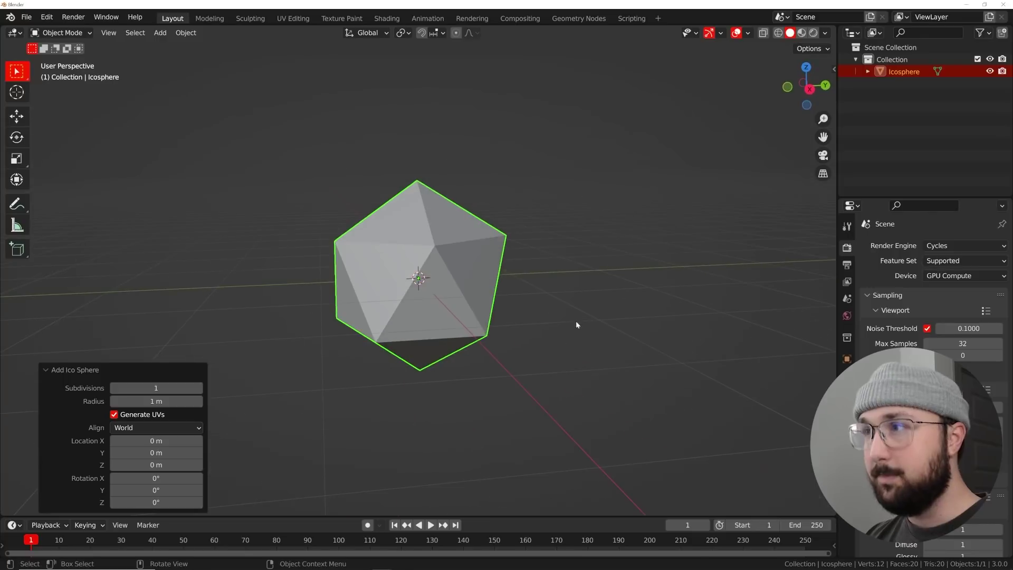
Step: Inset all faces of the icosphere individually by about 0.23 m
key(Tab)
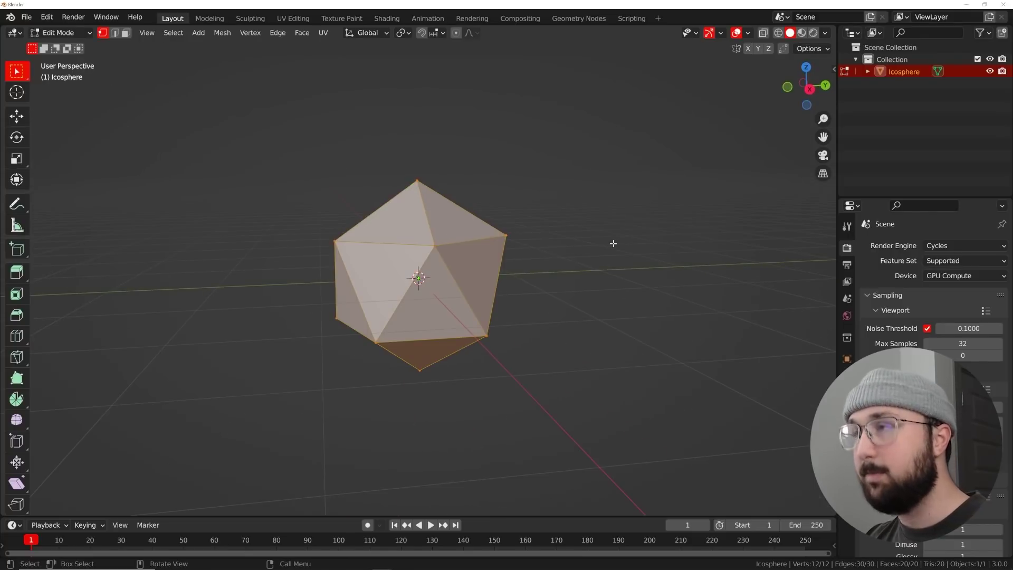
key(i)
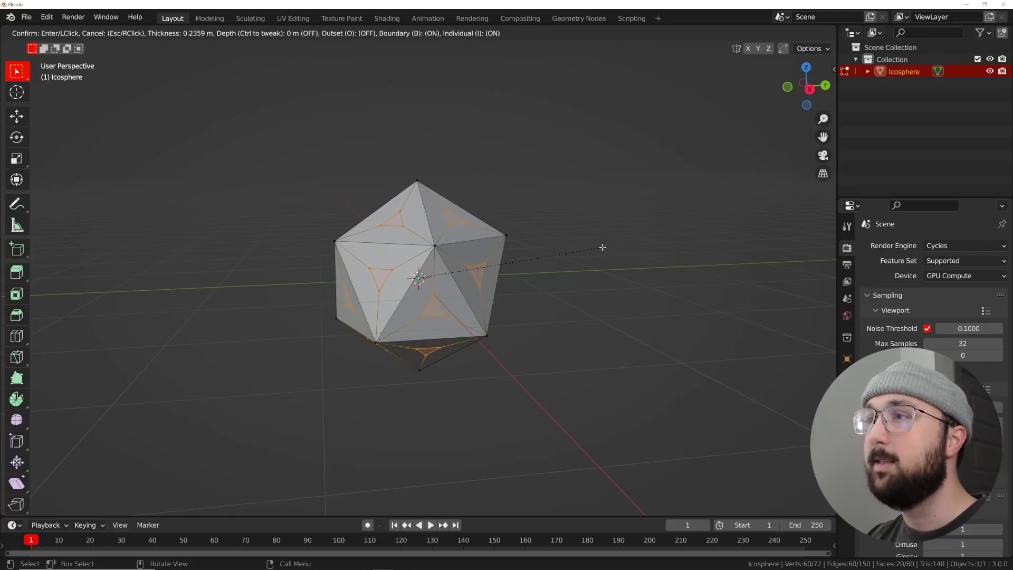
click(603, 247)
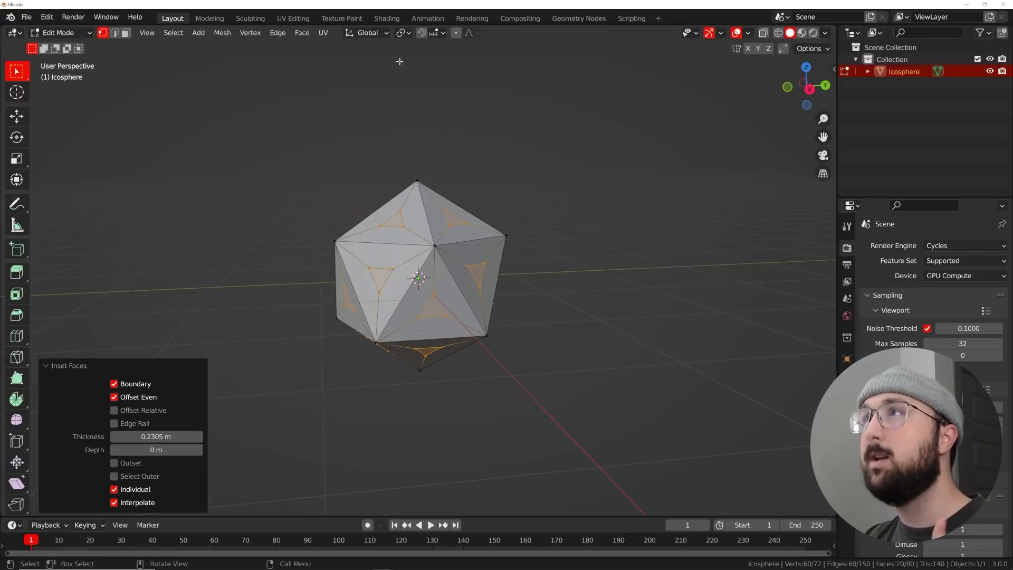
Step: Set the transform pivot to Individual Origins and extrude the inset faces outward about 3.87 m into long spikes
click(404, 33)
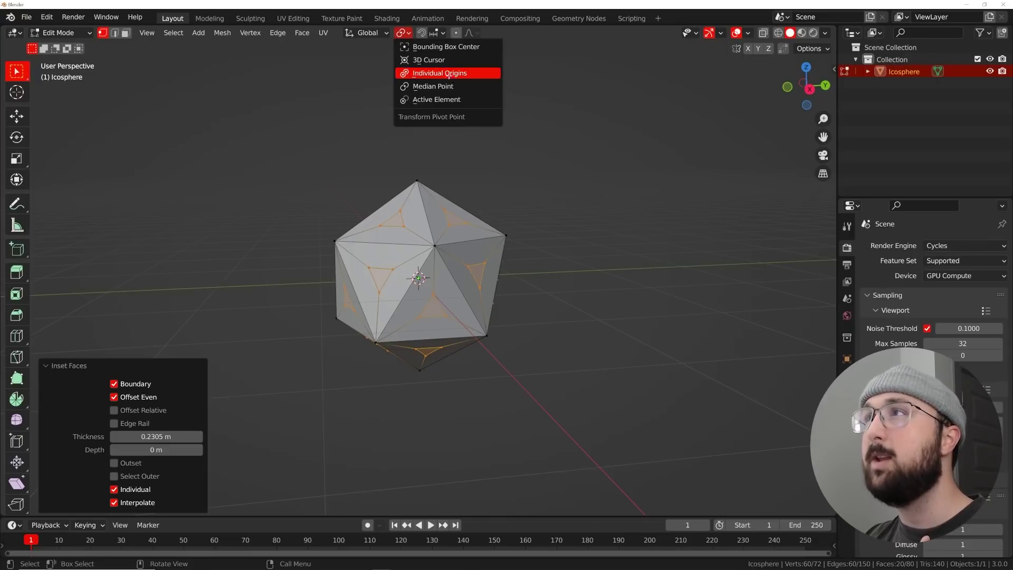
click(450, 74)
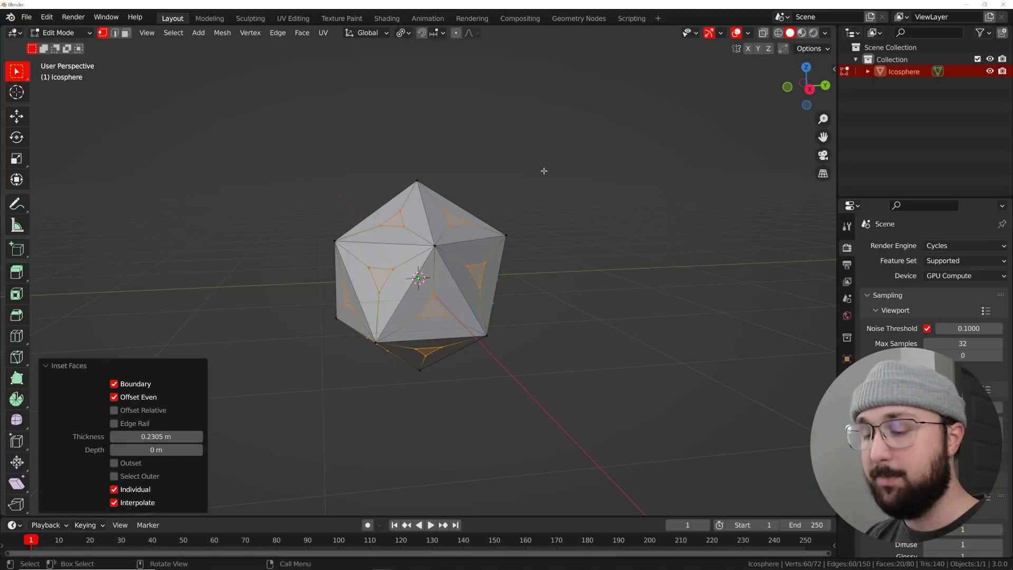
scroll(542, 211, down, 4)
key(e)
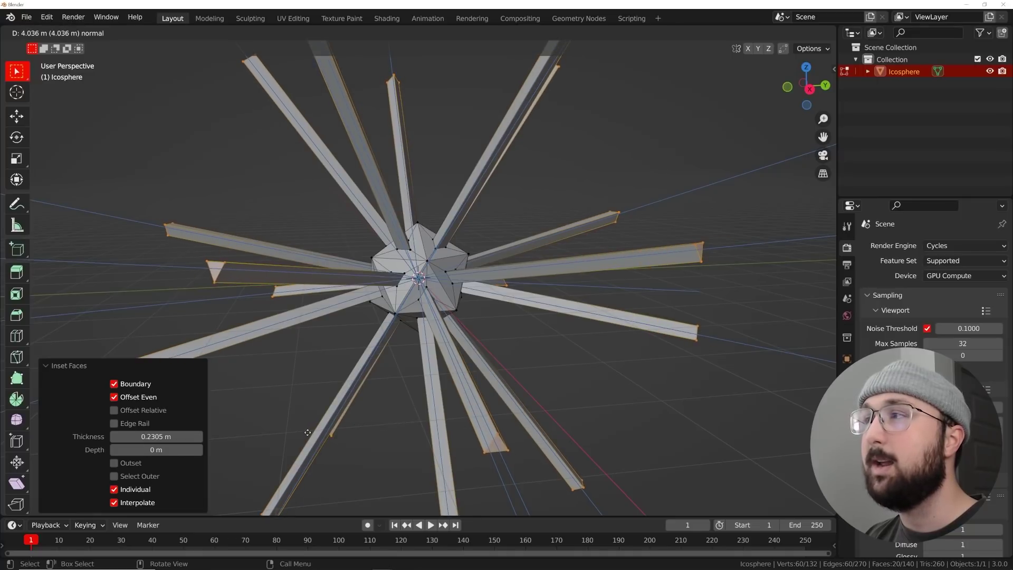
click(319, 428)
Step: Grow the face selection over the spikes, invert it and delete the central core's faces, leaving edit mode
middle_drag(319, 428, 111, 79)
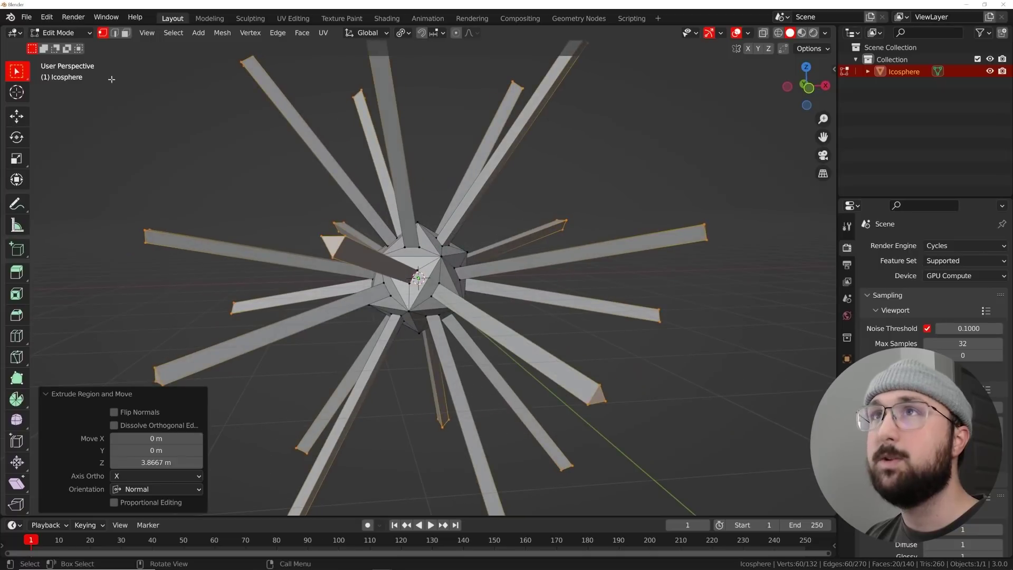
click(125, 33)
middle_drag(316, 201, 343, 201)
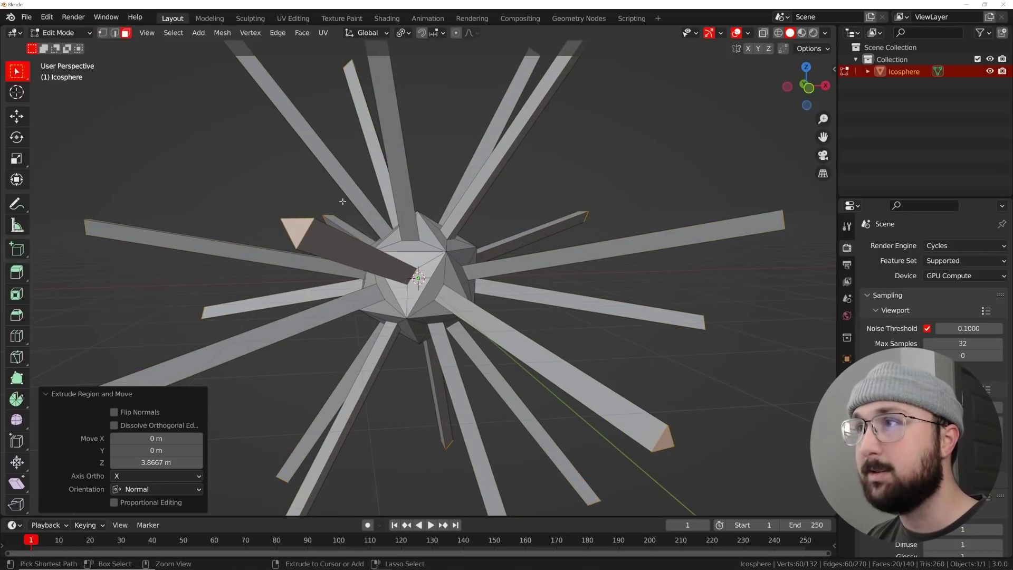
key(ctrl+KP_Add)
middle_drag(327, 140, 474, 189)
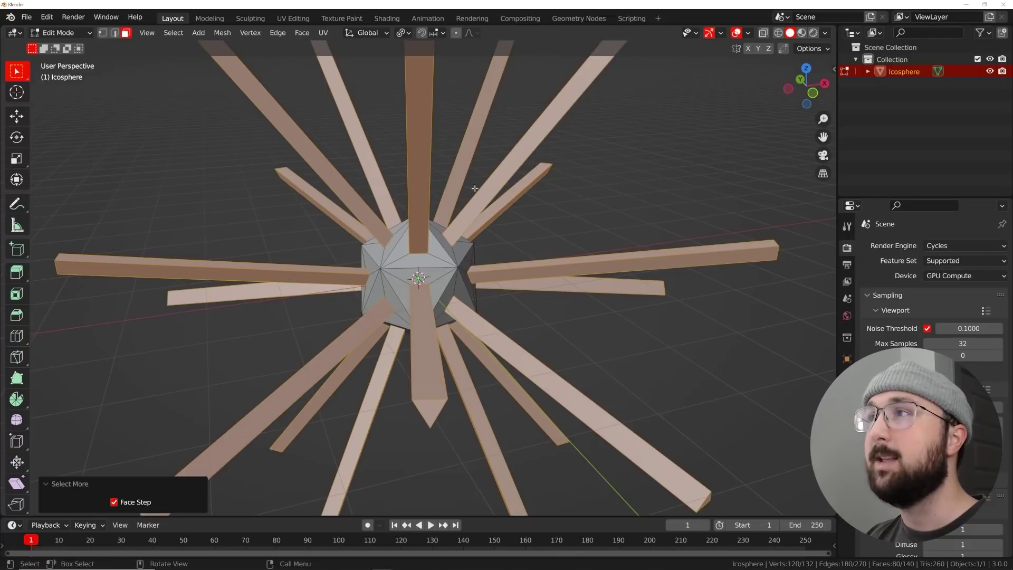
key(ctrl+i)
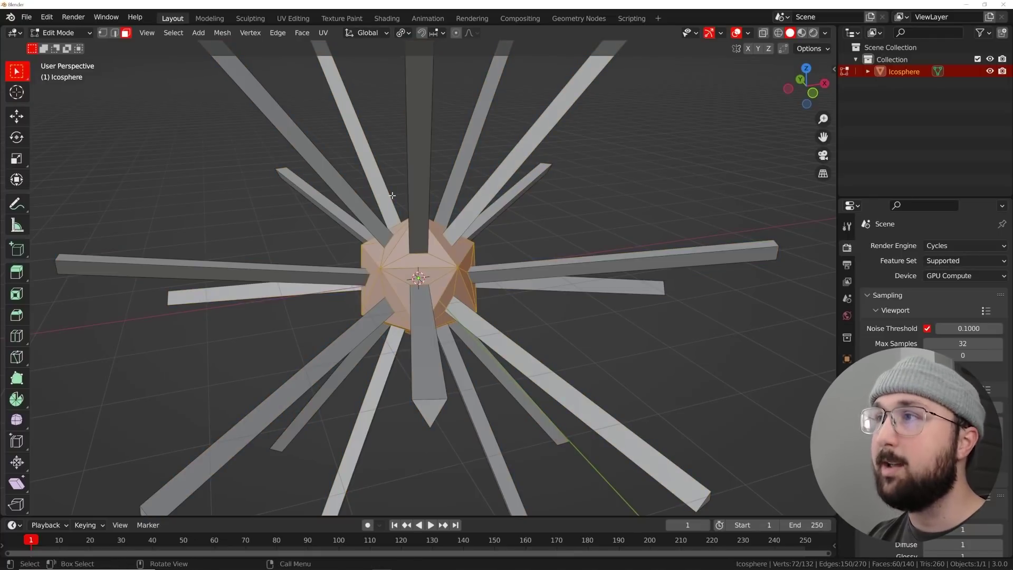
key(x)
click(432, 289)
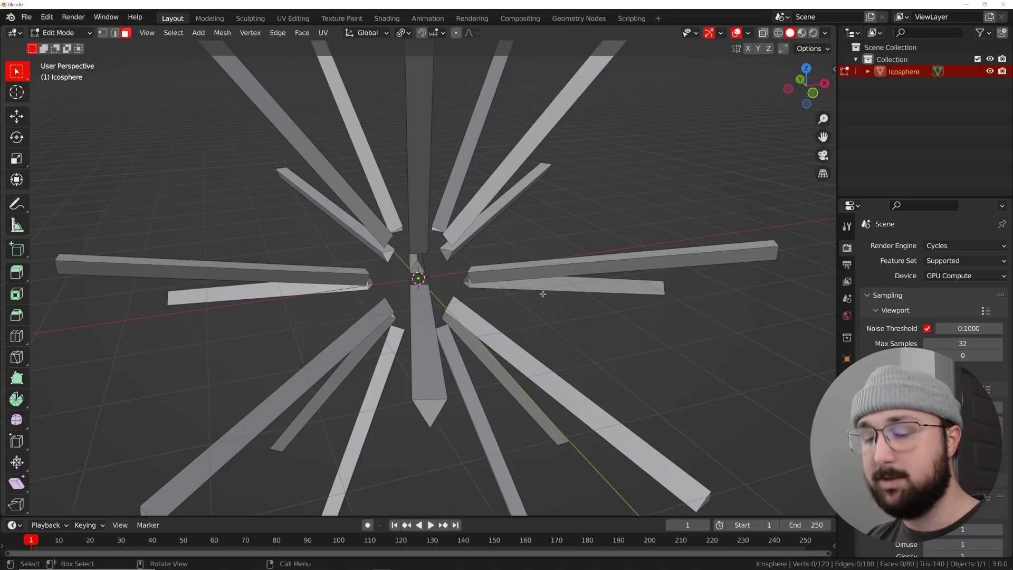
key(Tab)
middle_drag(517, 295, 455, 281)
click(590, 326)
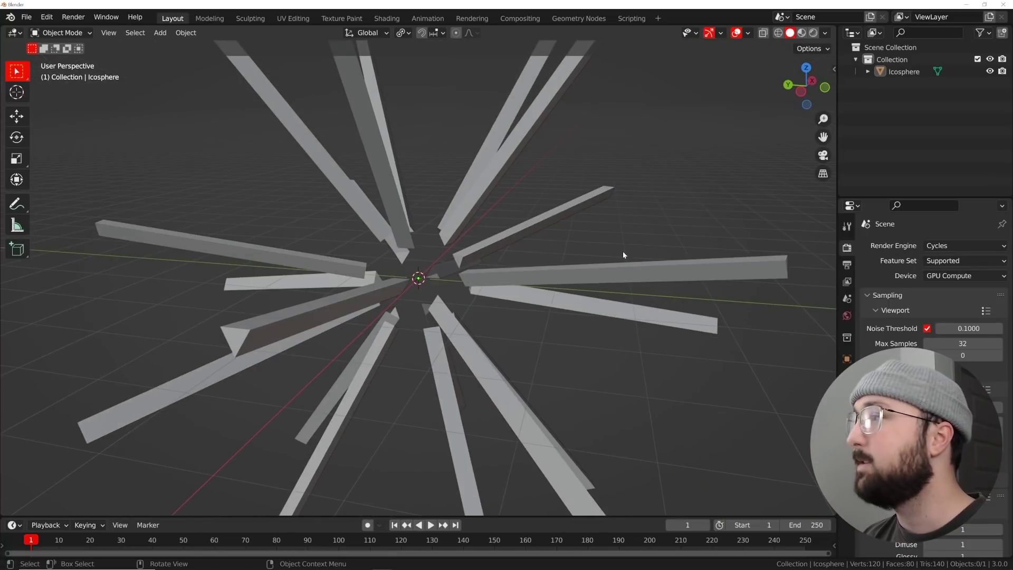
Step: Add a voxel Remesh modifier to the spikes and set its voxel size to 0.113 m
click(847, 377)
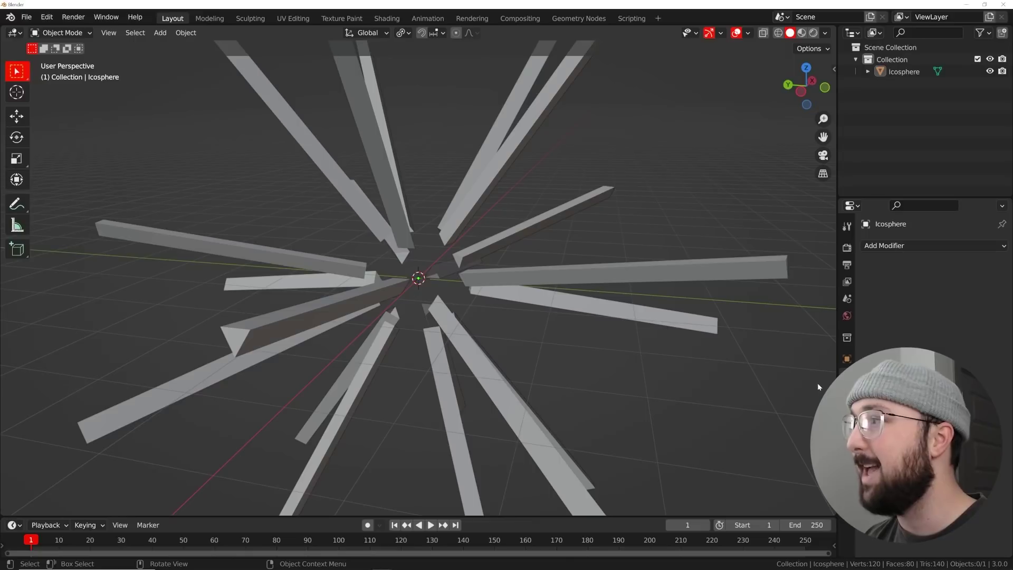
click(710, 332)
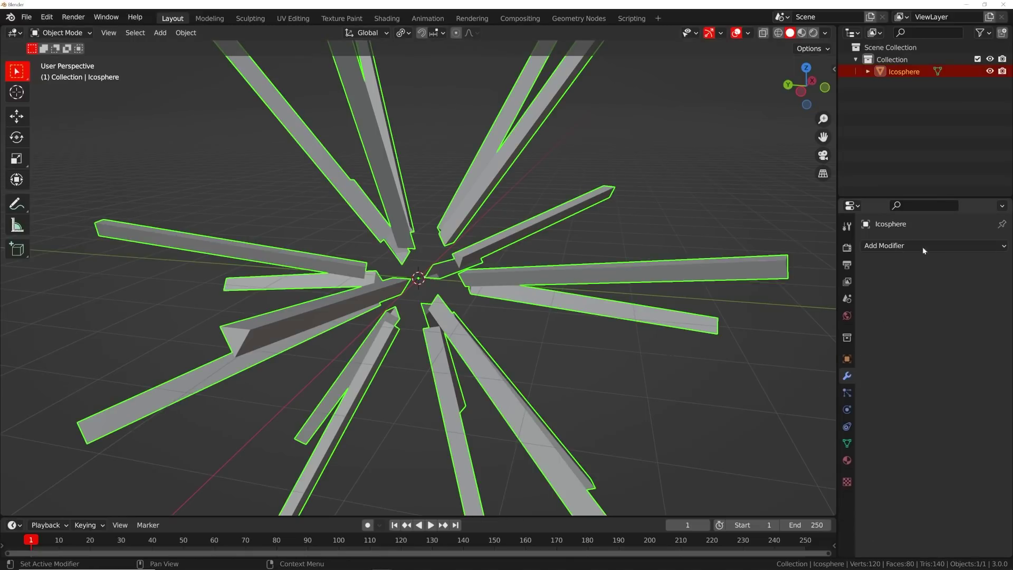
click(902, 247)
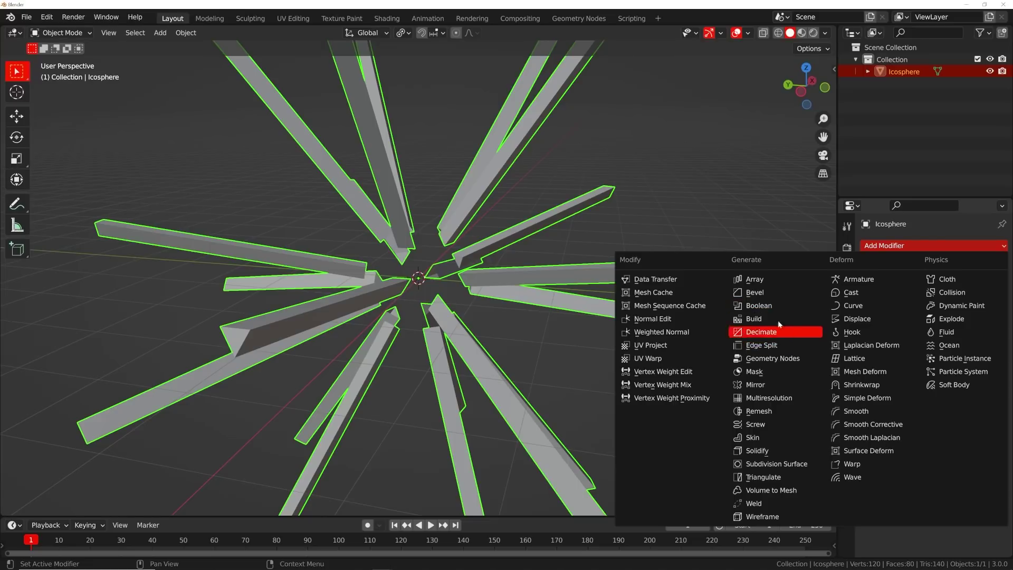
click(770, 412)
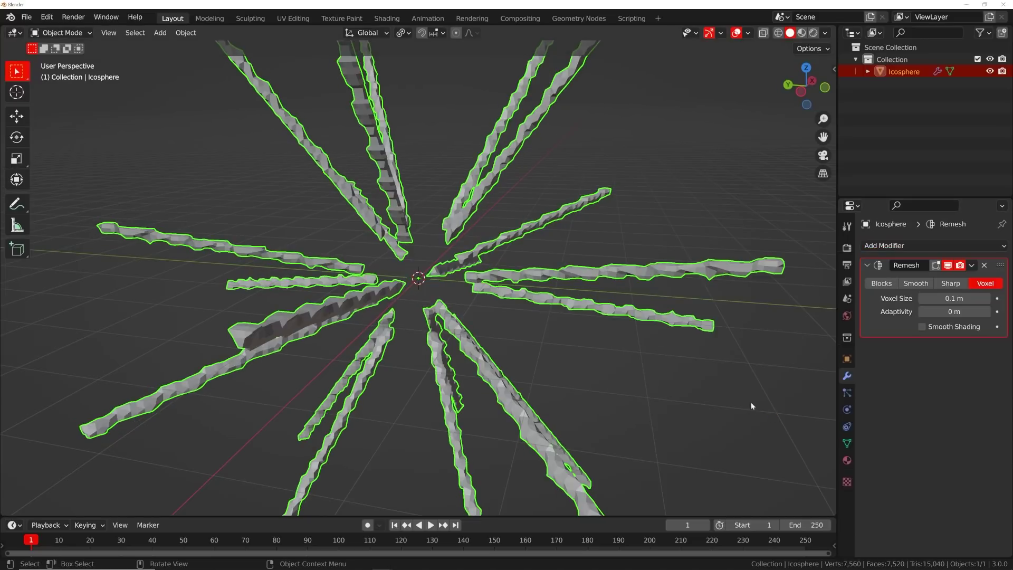
mouse_move(965, 300)
mouse_down()
mouse_move(973, 300)
mouse_move(937, 300)
mouse_move(982, 300)
mouse_up()
middle_drag(715, 280, 734, 279)
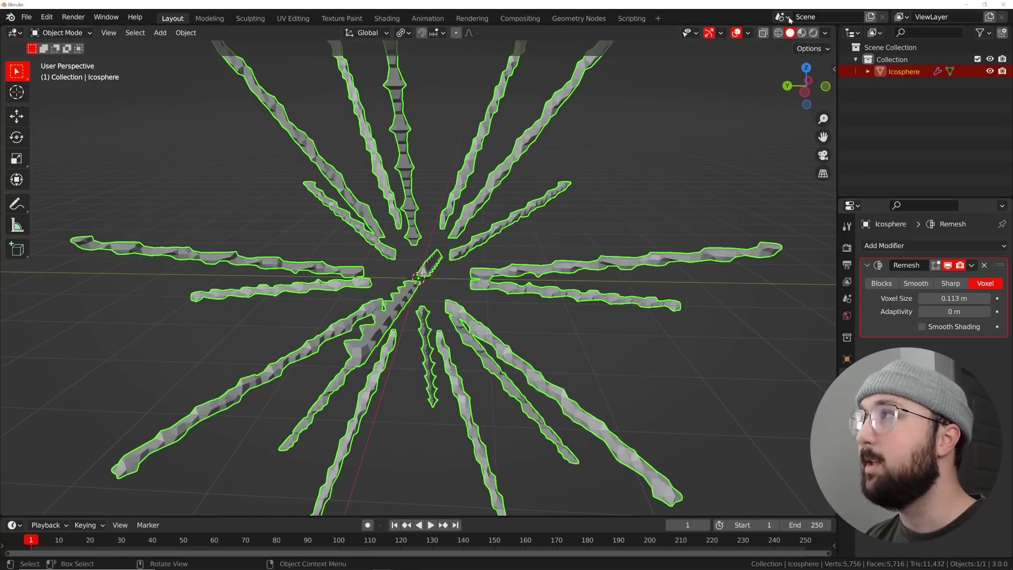
Step: Hide the viewport overlays and gizmos, and set the Remesh voxel size to 0.112 m
click(736, 34)
click(709, 33)
mouse_move(935, 299)
mouse_down()
mouse_move(912, 299)
mouse_move(927, 299)
mouse_up()
mouse_move(638, 253)
middle_down()
mouse_move(623, 264)
mouse_move(593, 249)
mouse_move(641, 254)
middle_up()
mouse_move(954, 298)
mouse_down()
mouse_move(945, 299)
mouse_move(969, 299)
mouse_up()
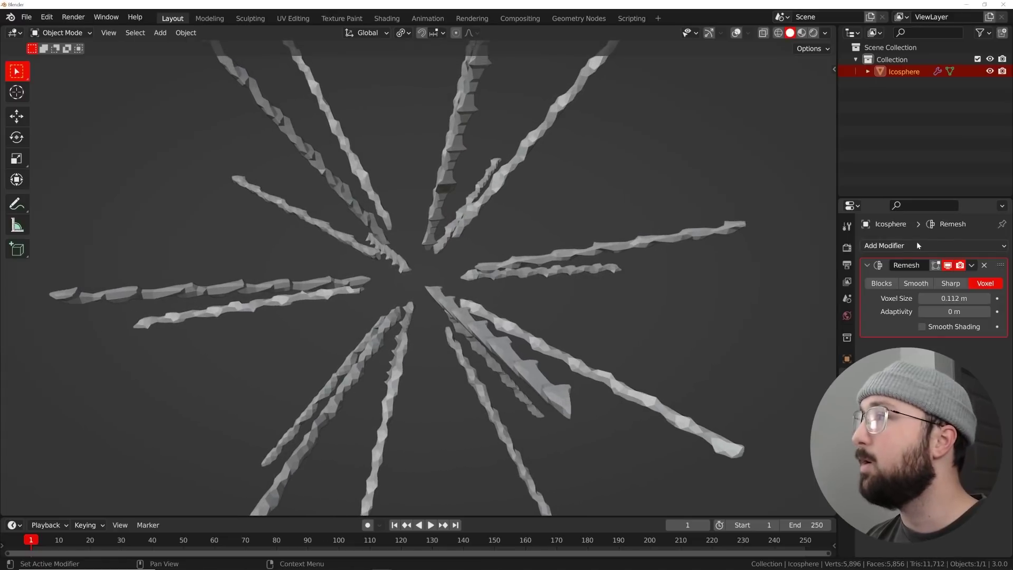
Step: Add a Displace modifier to the spikes and create a new texture for it
click(918, 244)
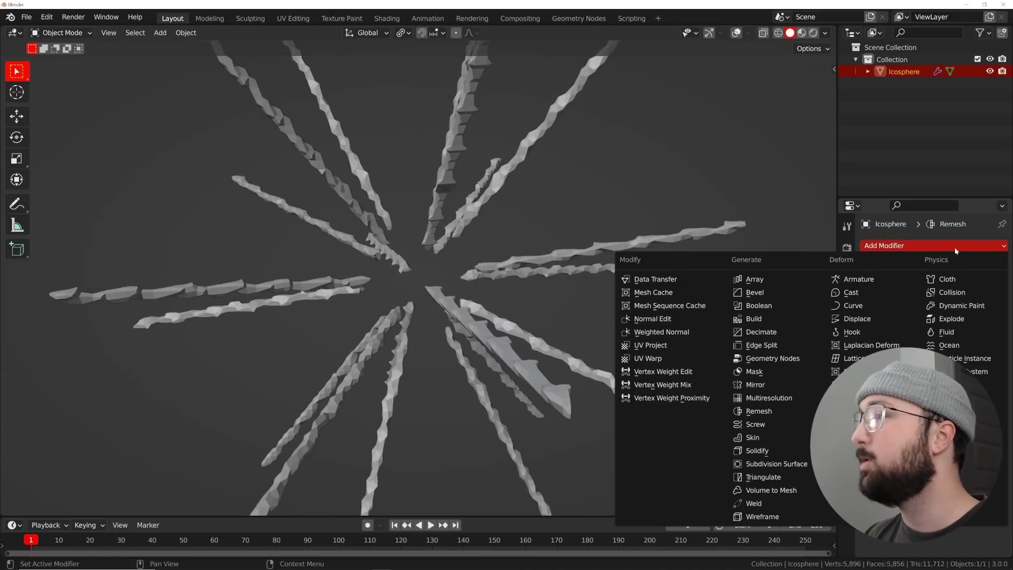
click(859, 318)
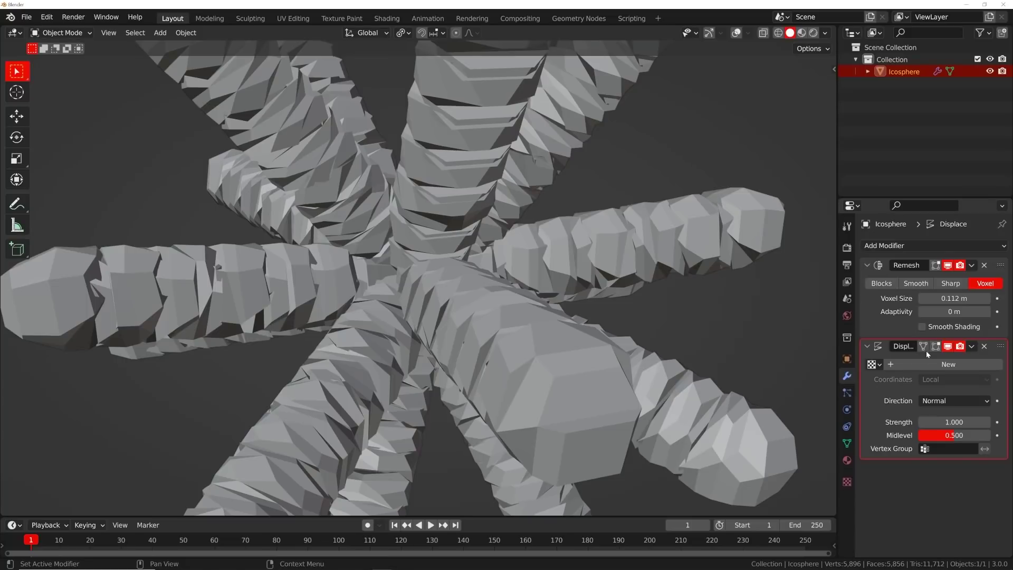
click(947, 364)
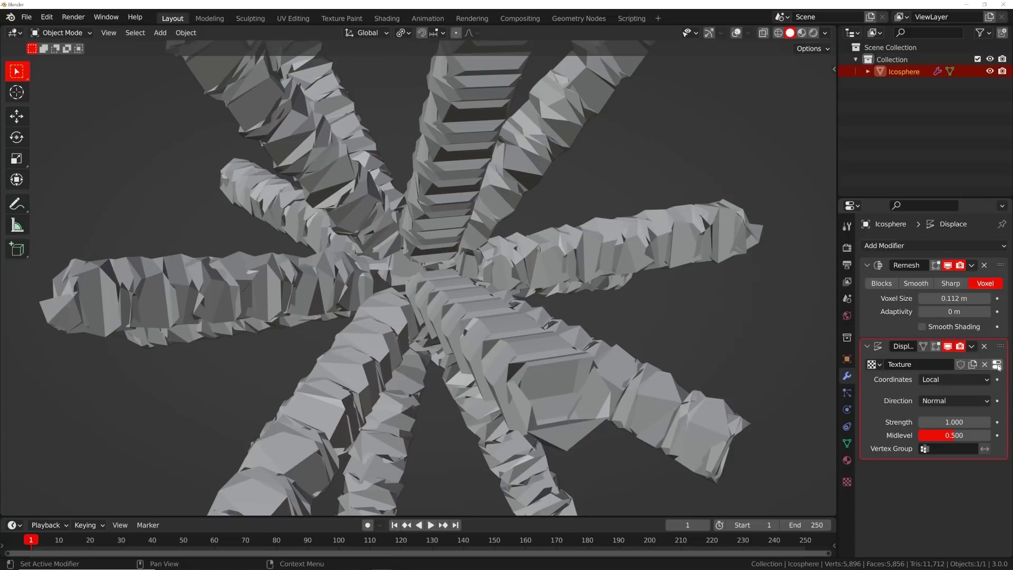
Step: Set the Displace modifier's texture type to Clouds and its size to 3
click(998, 364)
click(932, 282)
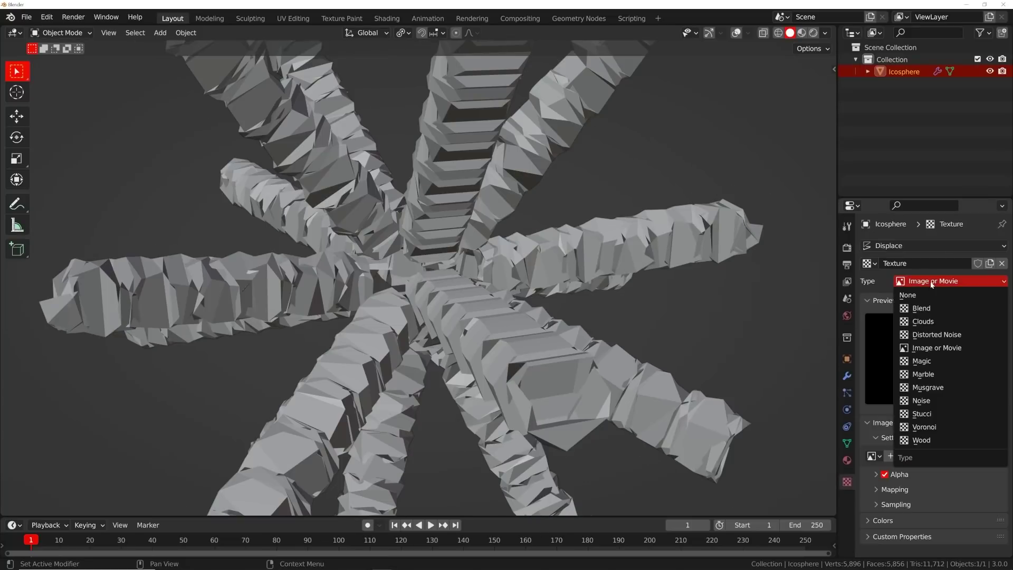
click(933, 322)
drag(965, 507, 1008, 493)
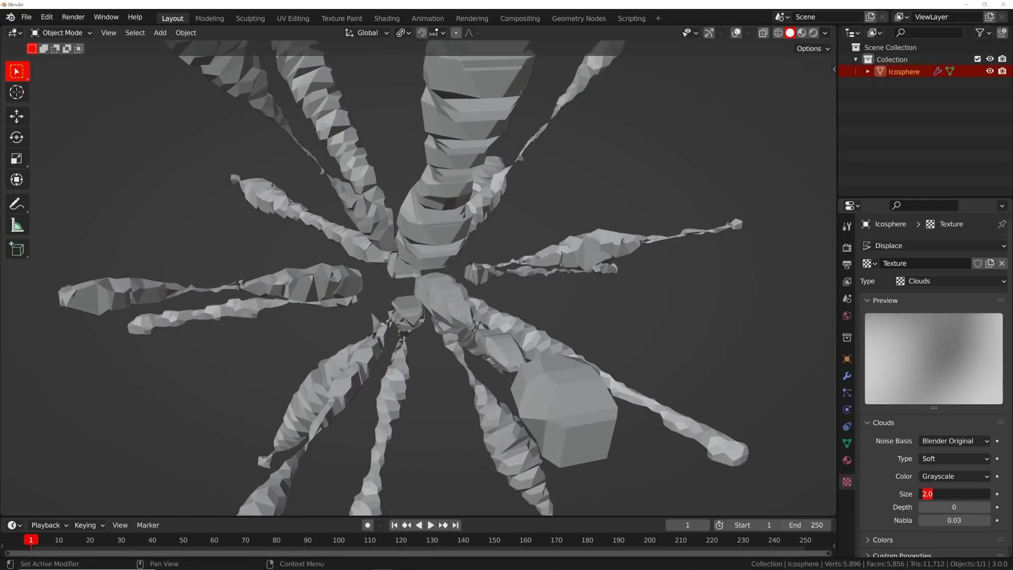
text(3)
key(Return)
Step: Try a lower Displace strength on the spikes and remove the Displace modifier
click(848, 376)
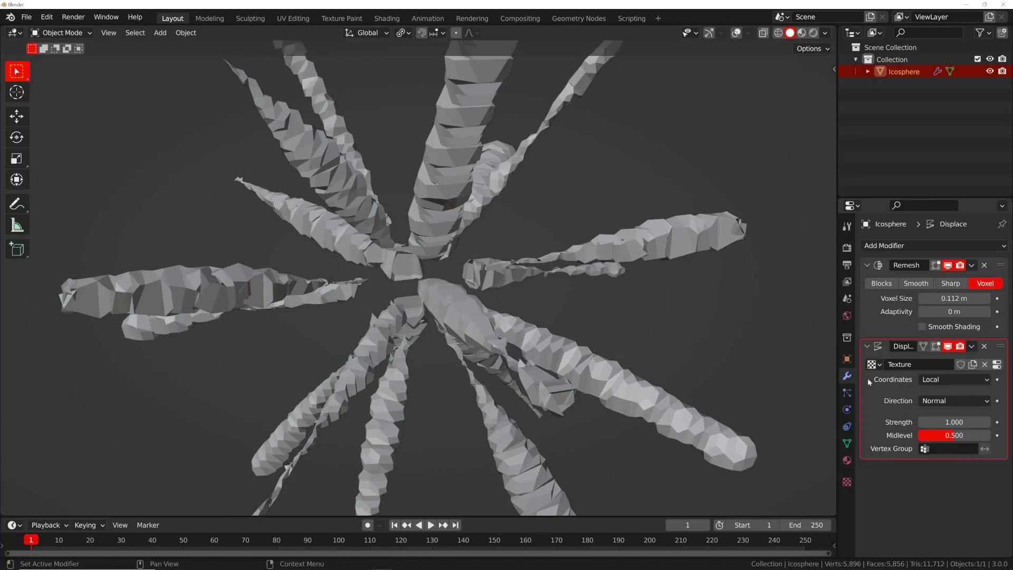
mouse_move(956, 421)
mouse_down()
mouse_move(929, 422)
mouse_move(997, 421)
mouse_move(944, 421)
mouse_move(958, 421)
mouse_up()
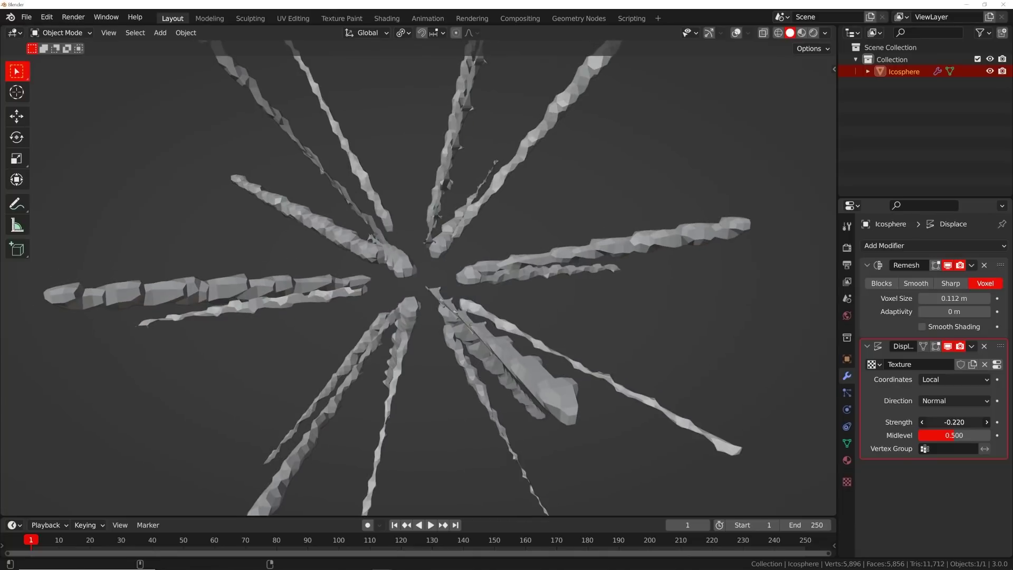
click(985, 346)
middle_drag(434, 342, 486, 337)
scroll(485, 335, up, 3)
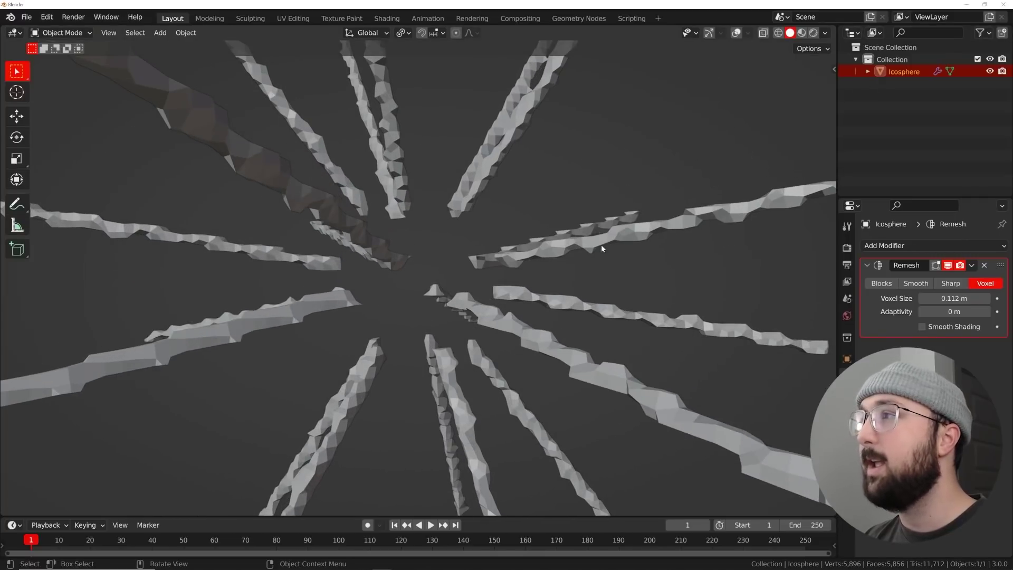
Step: Switch to the Geometry Nodes workspace, expand the 3D viewport over the spreadsheet and create a new node tree for the spikes
click(563, 18)
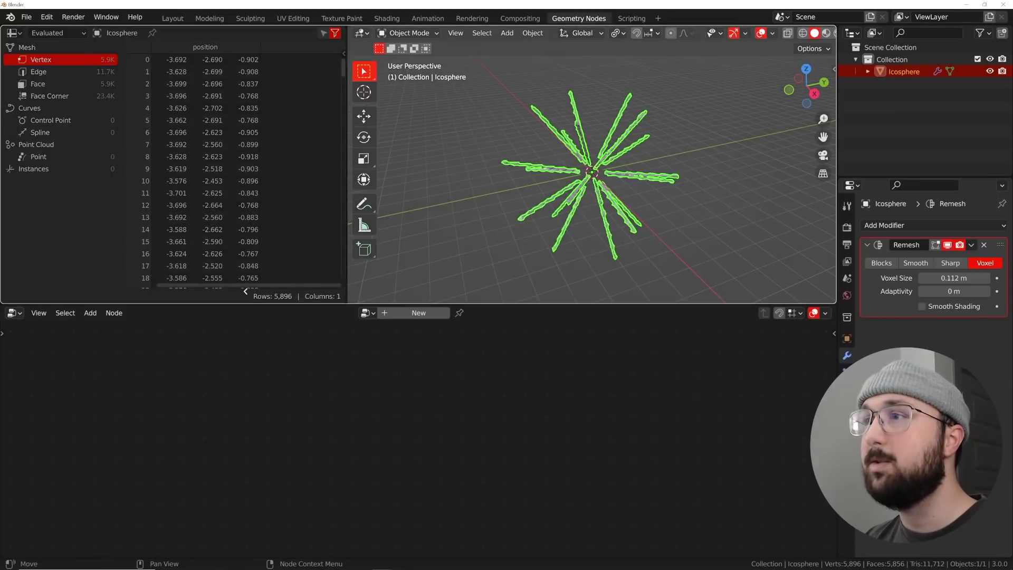
drag(246, 292, 246, 290)
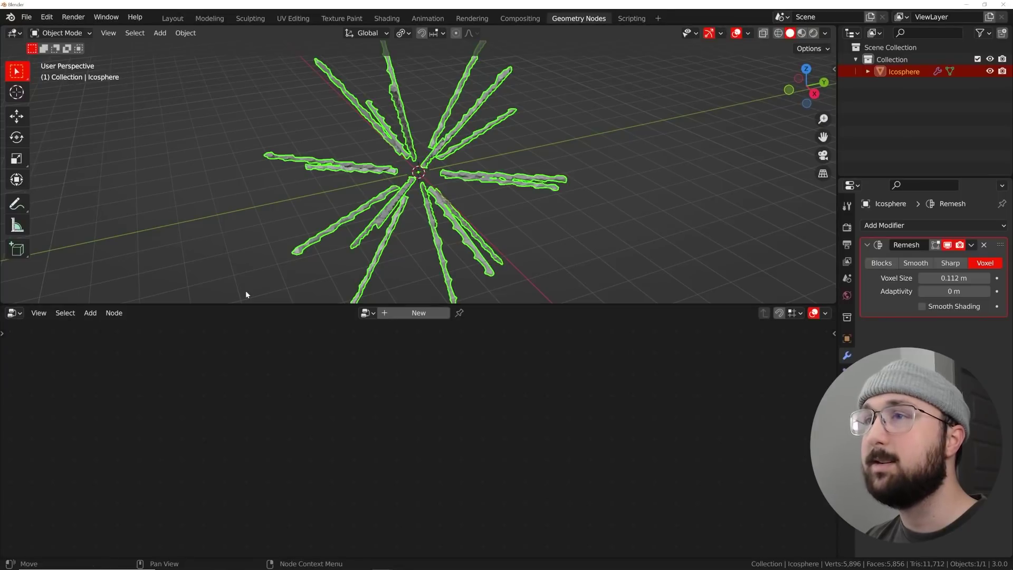
click(412, 313)
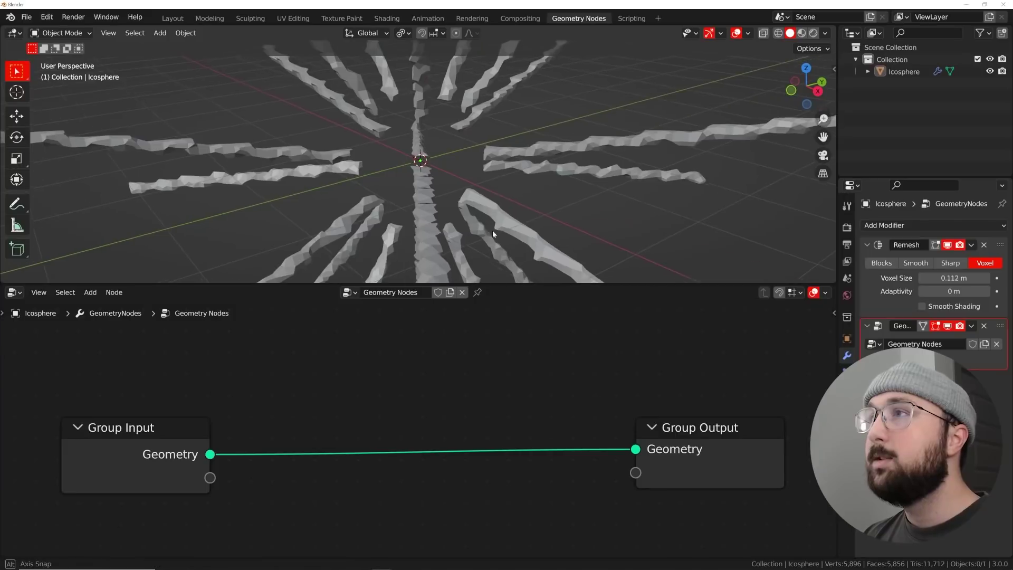
middle_drag(492, 230, 403, 190)
click(335, 182)
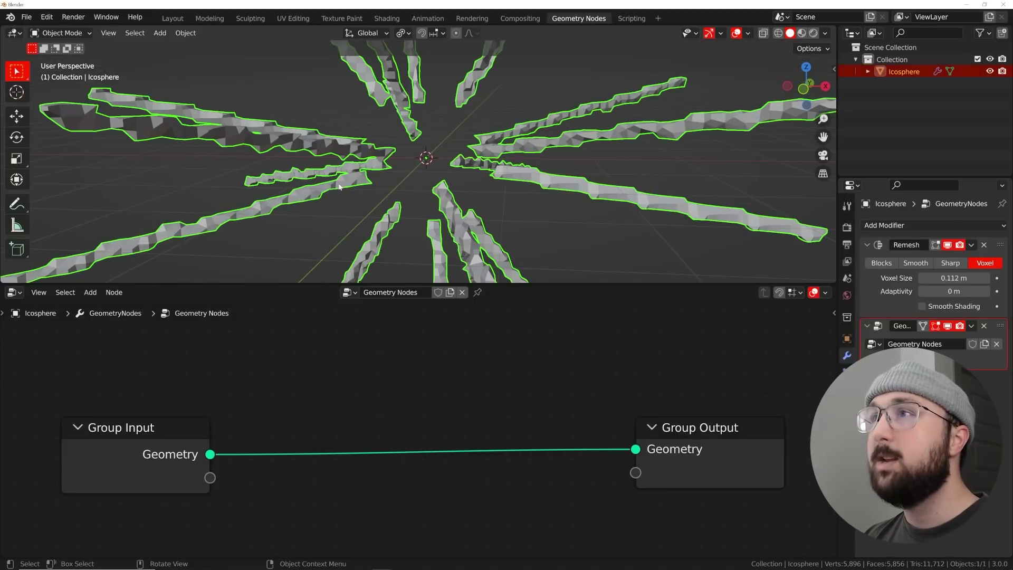
Step: Insert a Mesh to Curve node on the link between Group Input and Group Output
scroll(439, 387, up, 1)
key(shift+a)
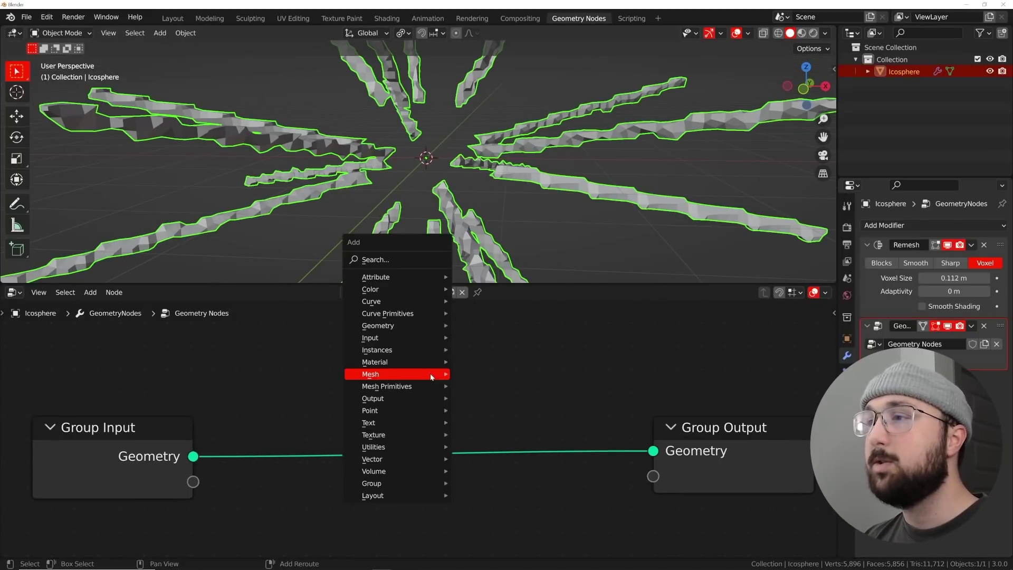
click(376, 259)
text(mesh)
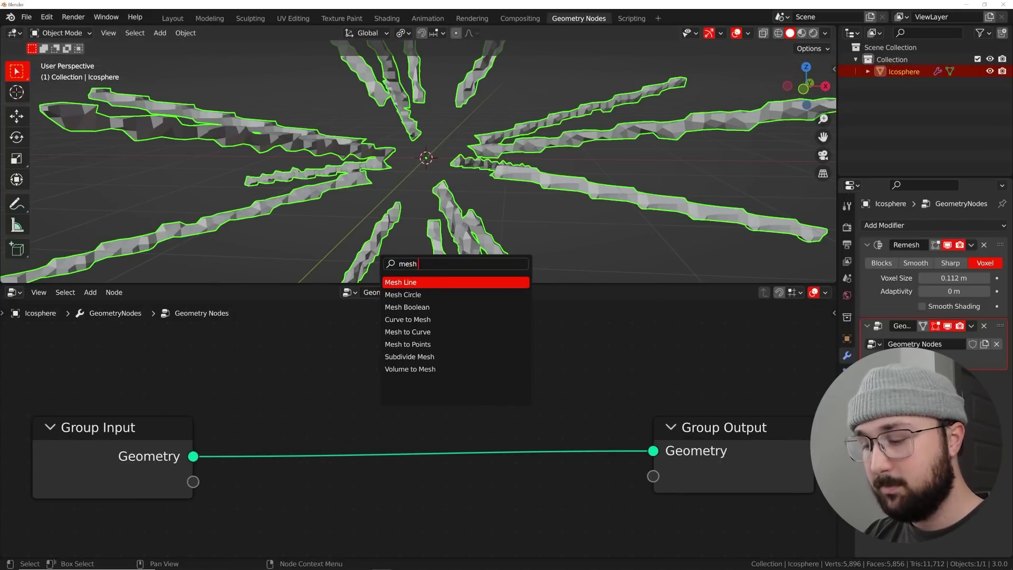
key(Down)
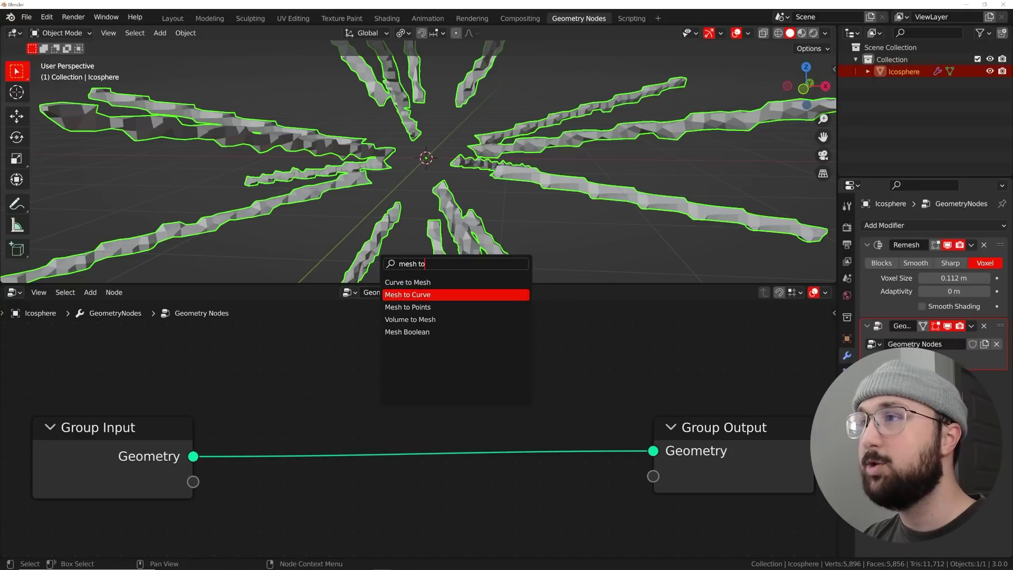
key(Return)
click(566, 369)
Step: Insert a Curve to Mesh node between Mesh to Curve and Group Output
key(shift+a)
click(539, 322)
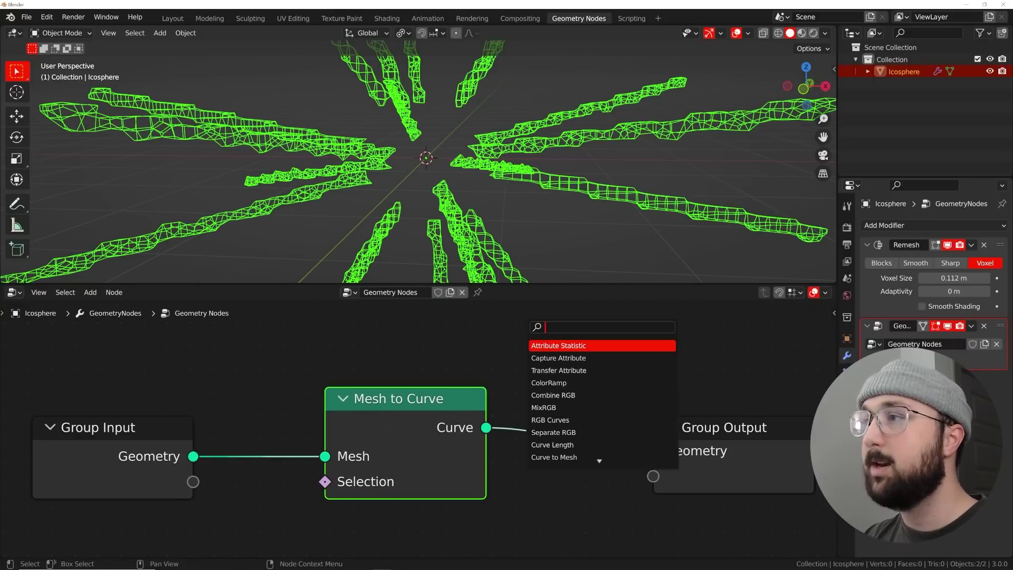
text(curve to)
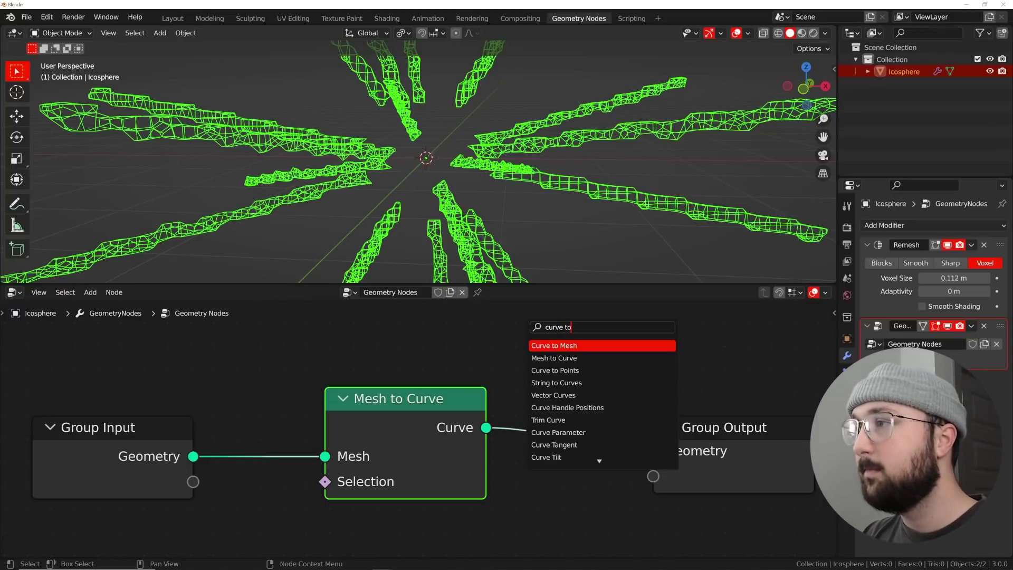
key(Return)
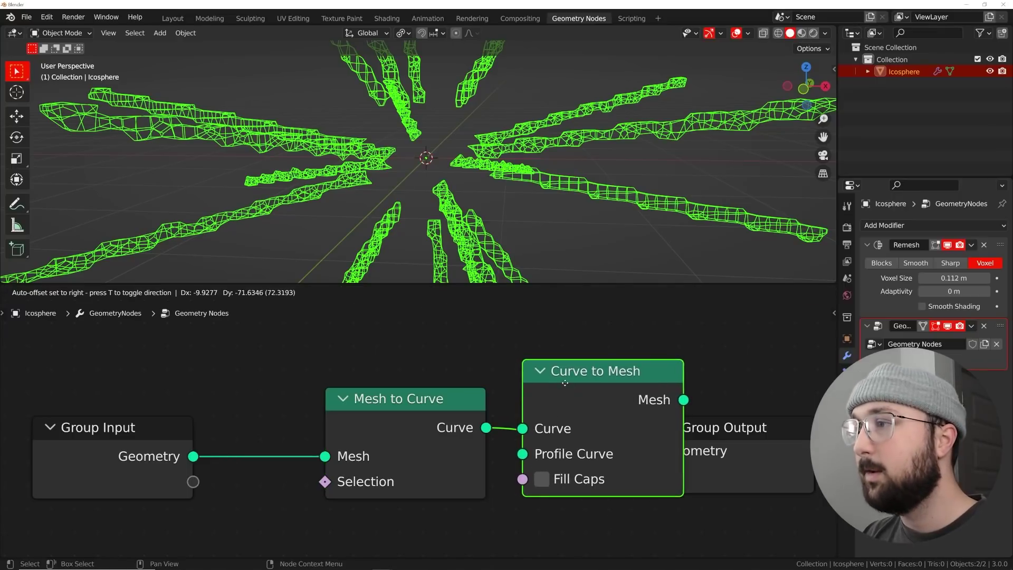
click(557, 384)
key(Home)
drag(736, 33, 690, 35)
Step: Add a Curve Circle node below Mesh to Curve and connect its Curve output to Curve to Mesh's Profile Curve
key(shift+a)
click(595, 323)
text(curc)
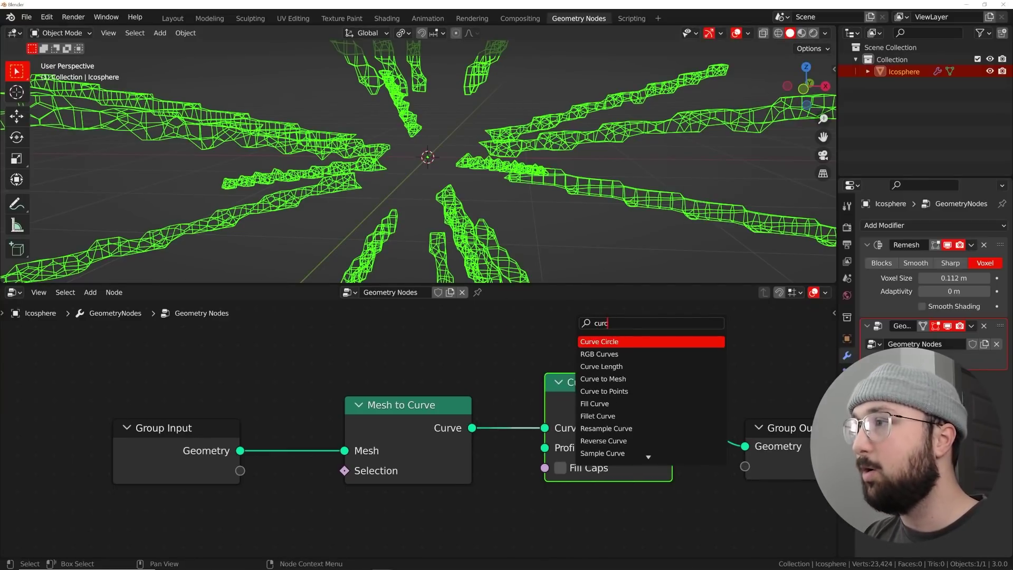
key(Return)
click(389, 507)
scroll(420, 449, down, 1)
middle_drag(420, 449, 433, 381)
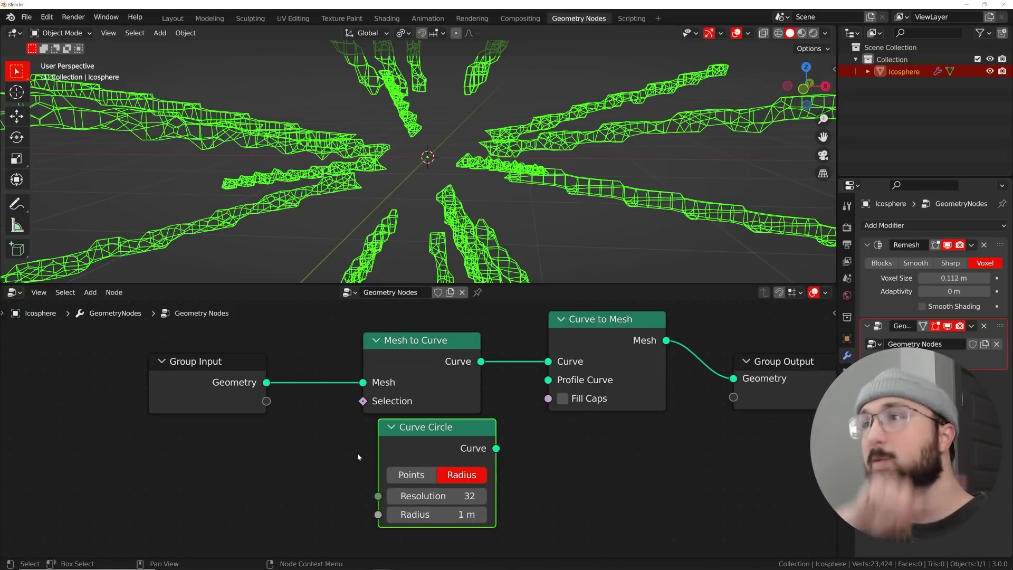
drag(496, 448, 548, 380)
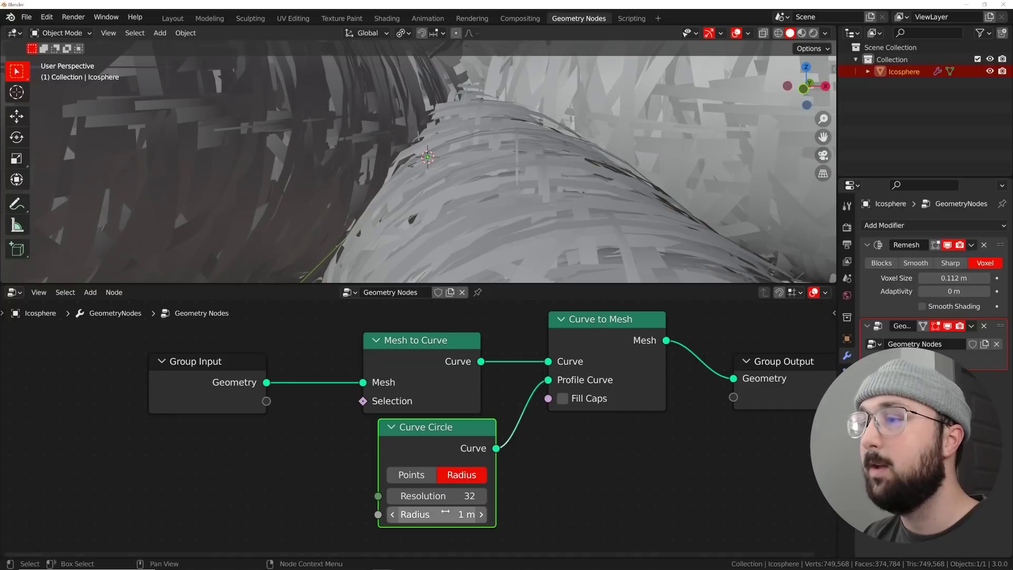
Step: Set the Curve Circle's radius to 0.001 m
click(443, 515)
text(00.00)
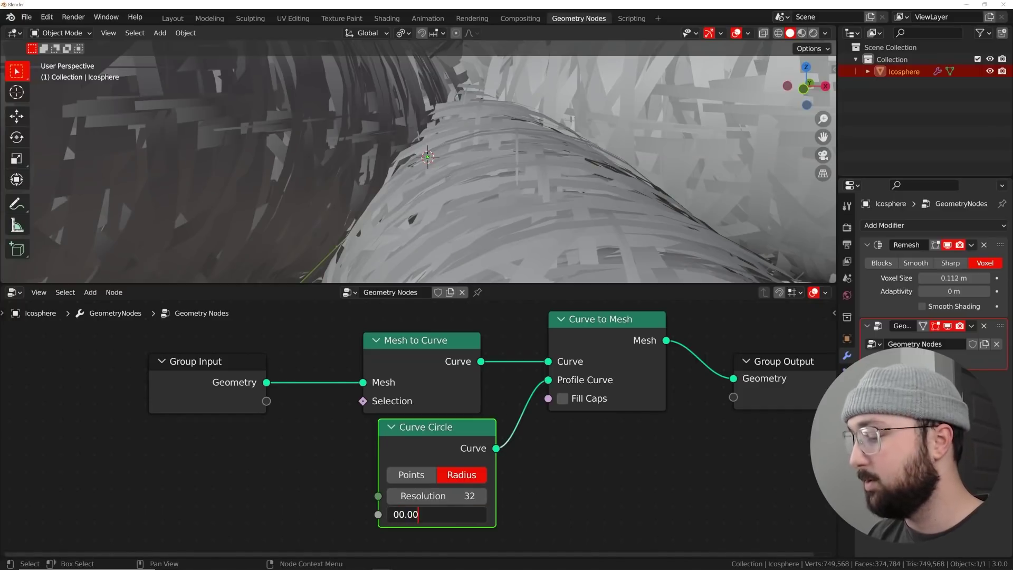
text(1)
key(Return)
click(546, 230)
middle_drag(546, 229, 517, 207)
Step: Increase the Curve Circle's radius to 0.002 m to thicken the wires
click(438, 515)
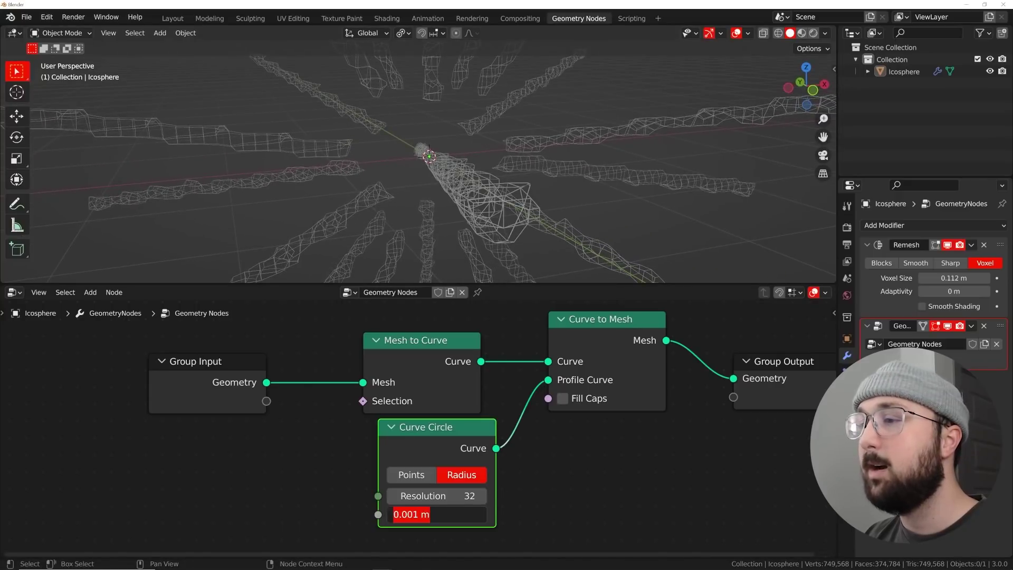
click(418, 514)
key(BackSpace)
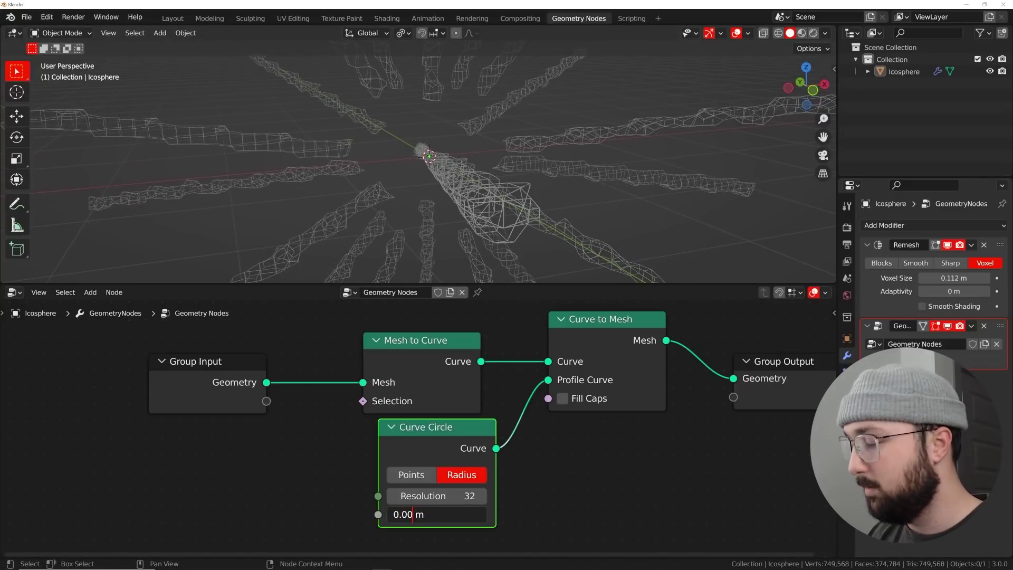
text(2)
key(Return)
middle_drag(401, 183, 423, 190)
mouse_move(946, 278)
mouse_down()
mouse_move(971, 278)
mouse_move(934, 278)
mouse_up()
middle_drag(523, 189, 535, 185)
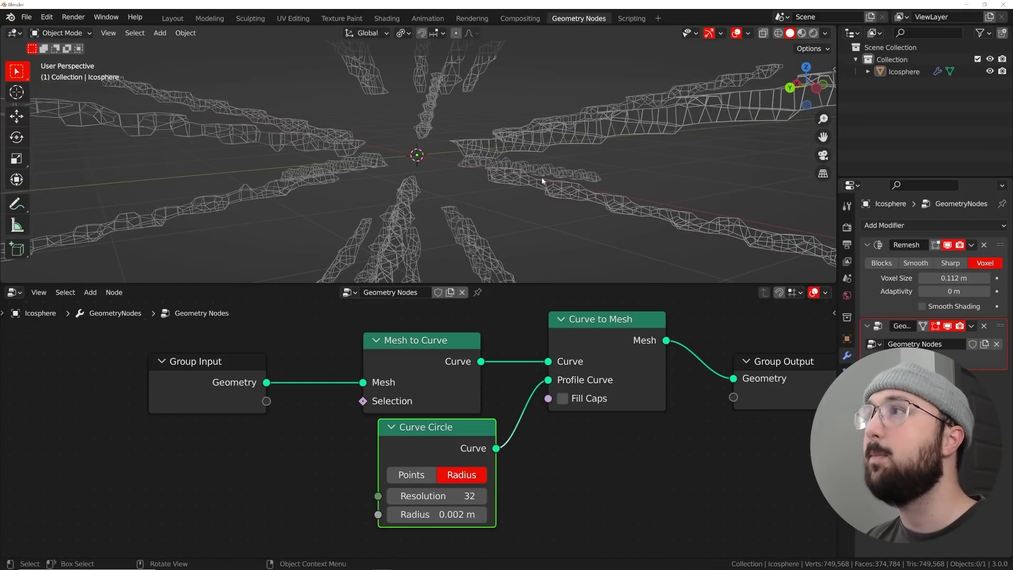
scroll(497, 405, down, 3)
scroll(497, 405, down, 3)
middle_drag(586, 412, 559, 426)
scroll(380, 417, up, 6)
key(shift+a)
click(502, 322)
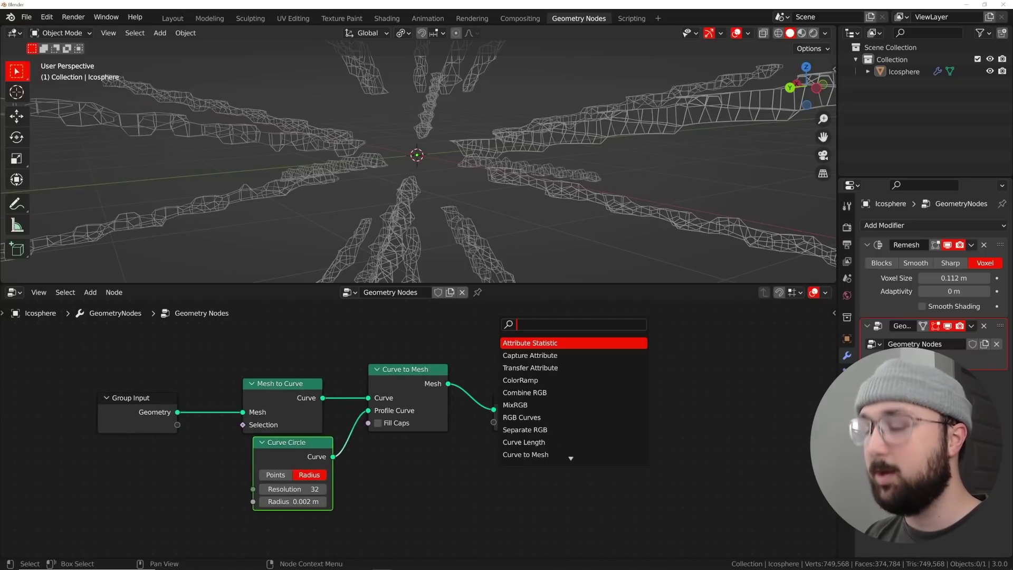
text(join)
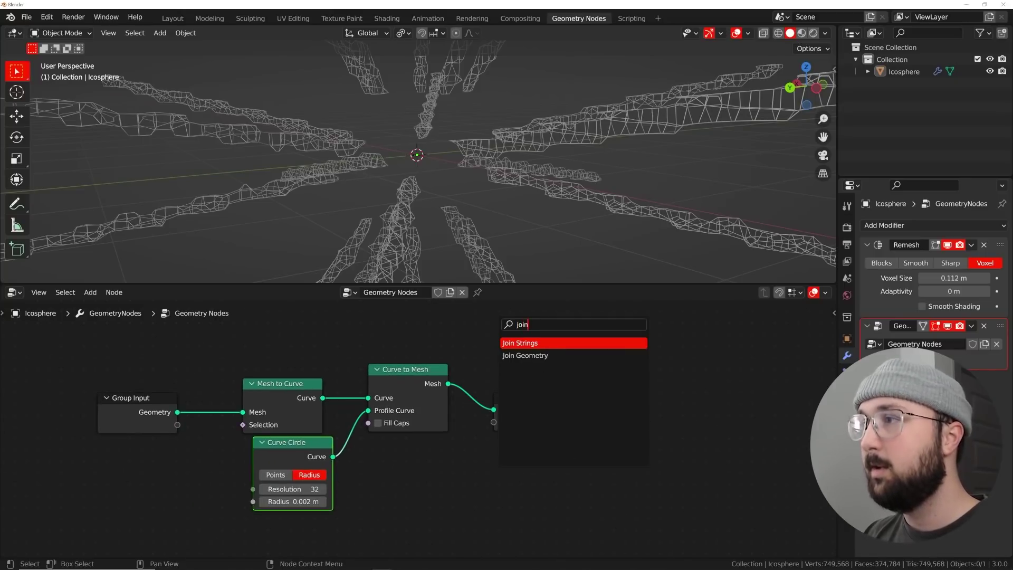
key(Return)
key(Escape)
Step: Insert a Join Geometry node between Curve to Mesh and Group Output
key(shift+a)
click(486, 321)
text(join)
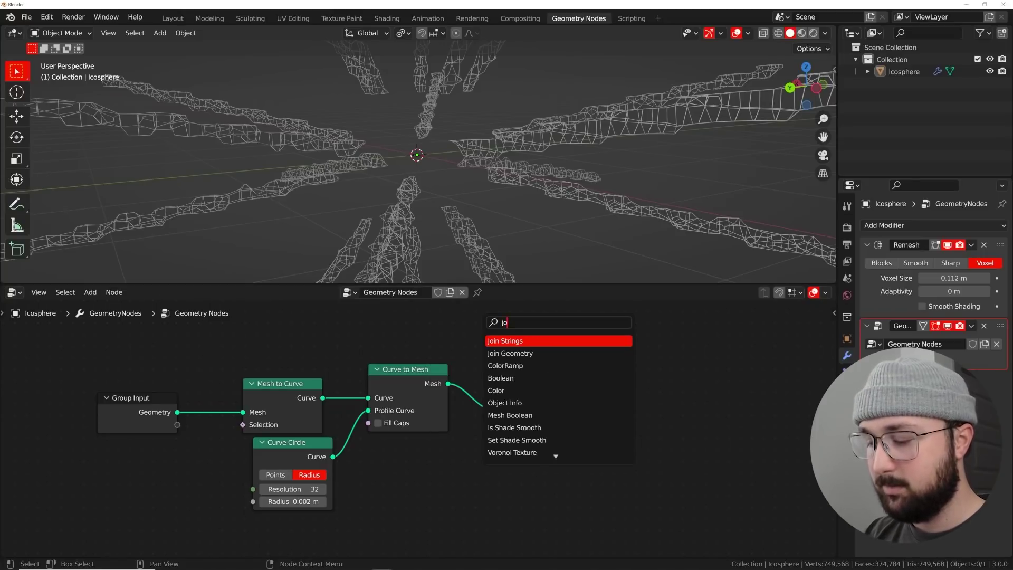
key(Down)
key(Return)
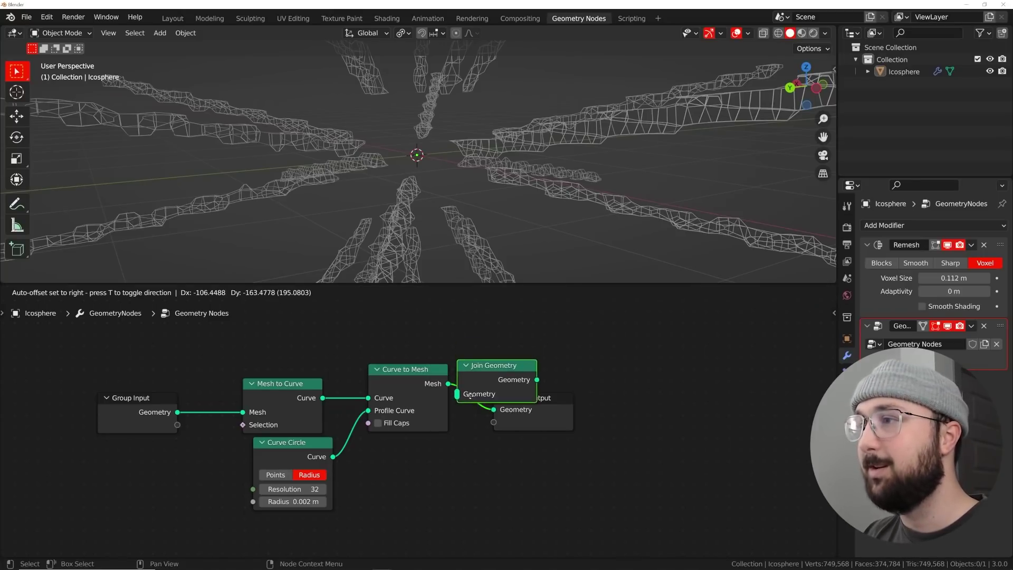
click(465, 370)
Step: Add an Instance on Points node below the wireframe nodes
key(shift+a)
click(459, 321)
text(inst)
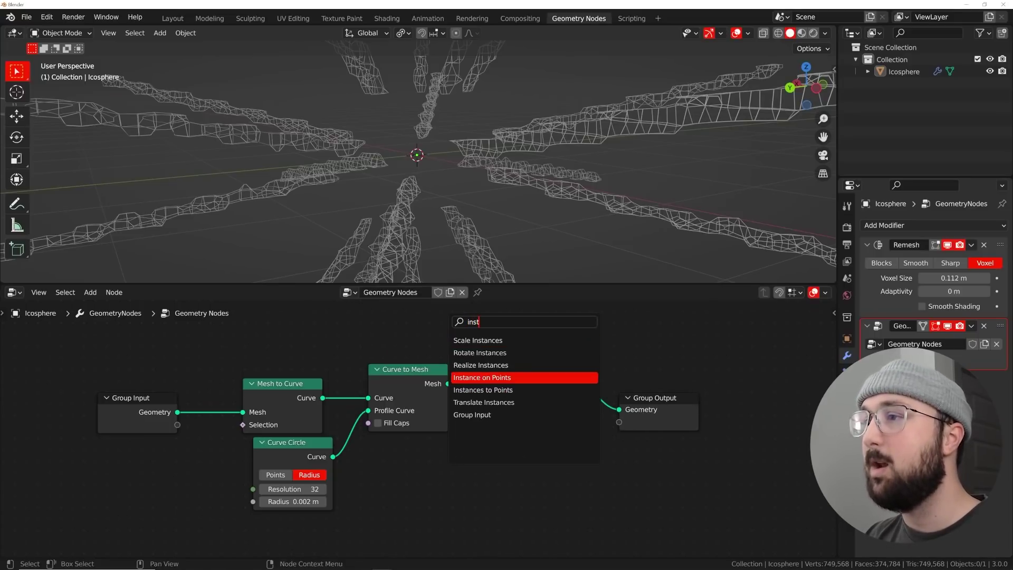
click(483, 377)
click(407, 537)
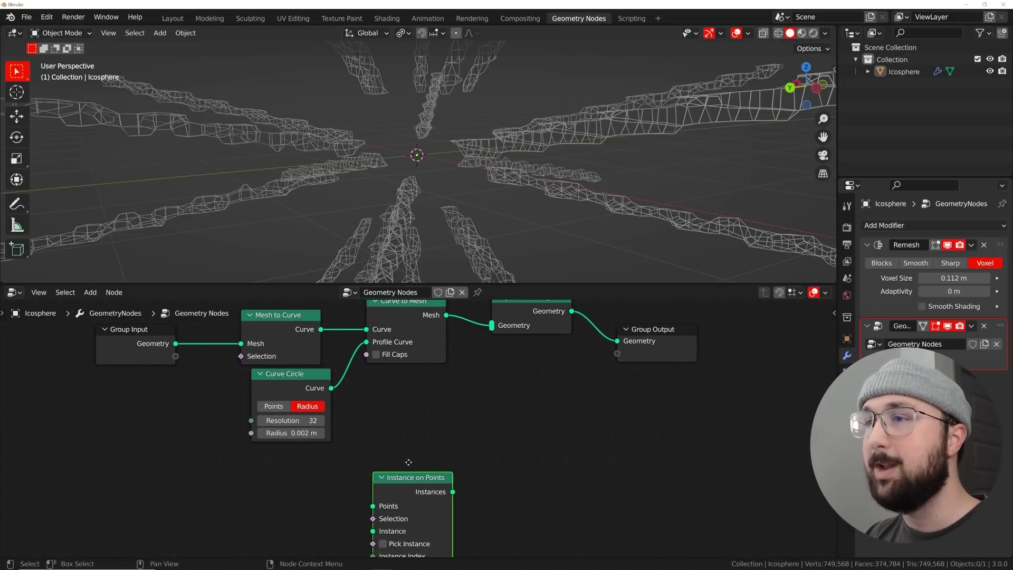
Step: Connect Group Input's geometry to Instance on Points' Points input and its Instances output to Join Geometry
drag(153, 332, 373, 489)
middle_drag(455, 457, 403, 467)
drag(403, 483, 442, 335)
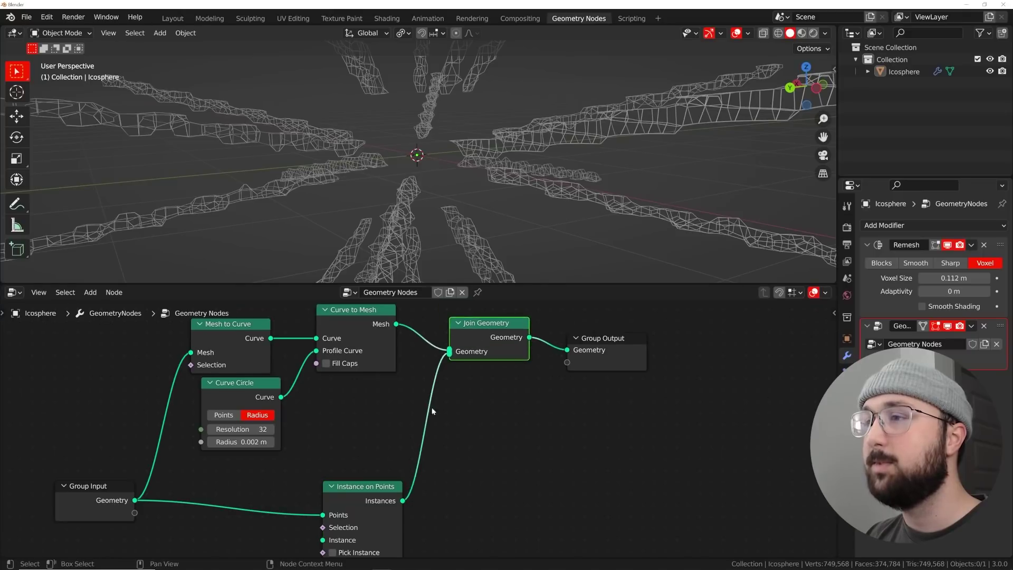
Step: Add an Ico Sphere mesh primitive node and connect its Mesh output to the Instance input of Instance on Points
middle_drag(317, 470, 450, 417)
key(shift+a)
mouse_move(394, 451)
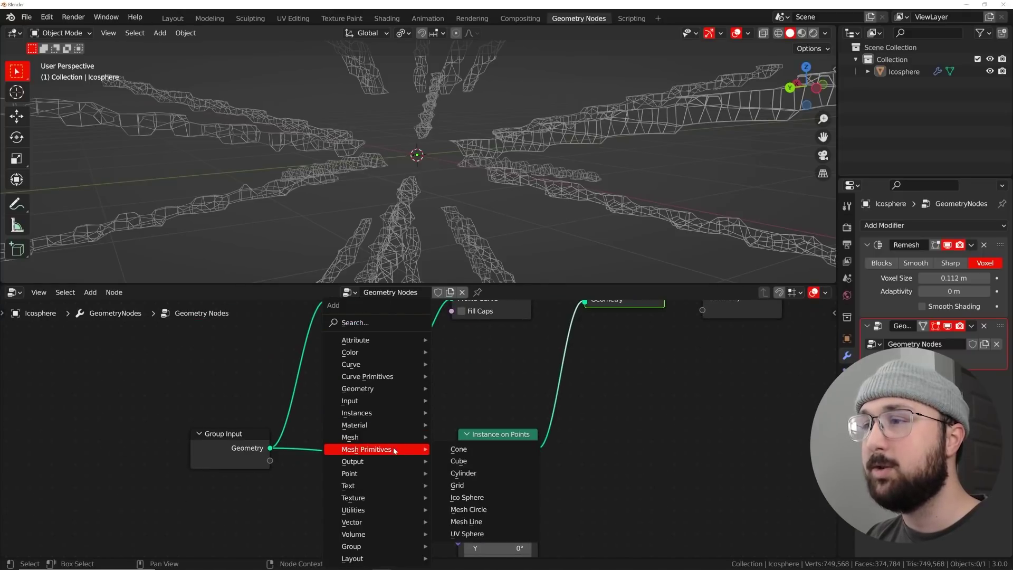
click(467, 497)
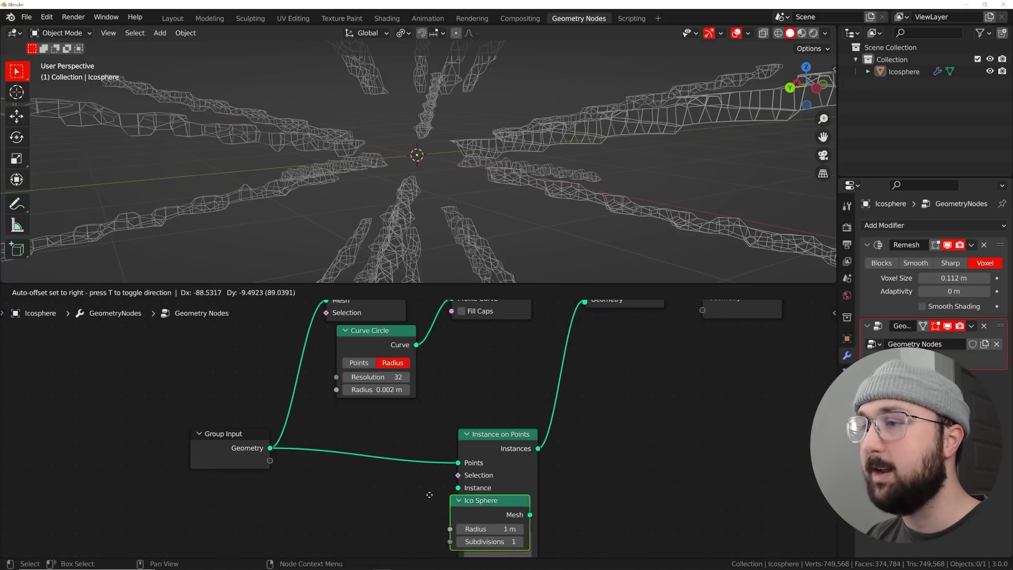
click(373, 437)
drag(383, 457, 457, 437)
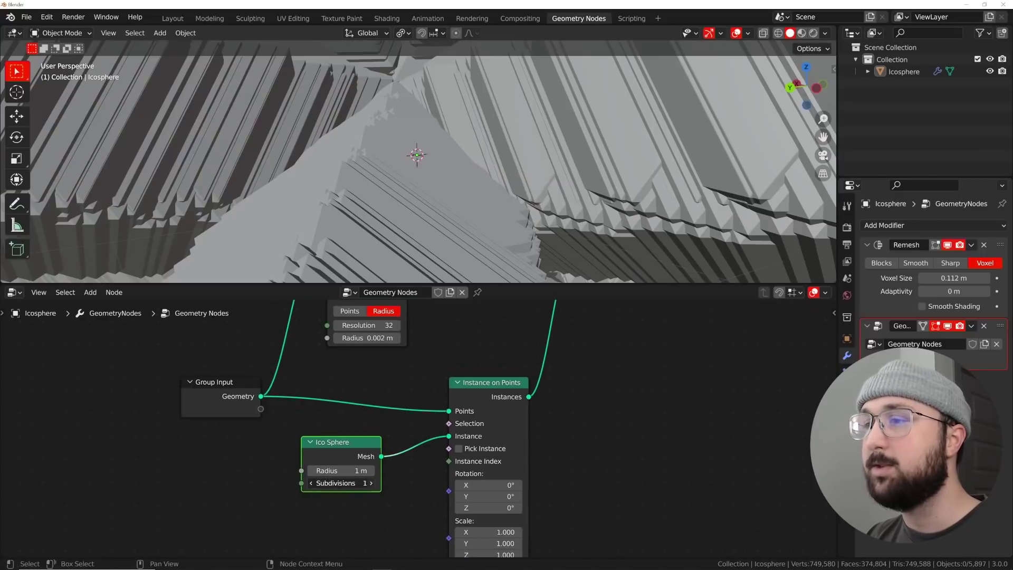
Step: Set the Ico Sphere node's subdivisions to 3 and its radius to 0.02 m
click(372, 483)
click(372, 484)
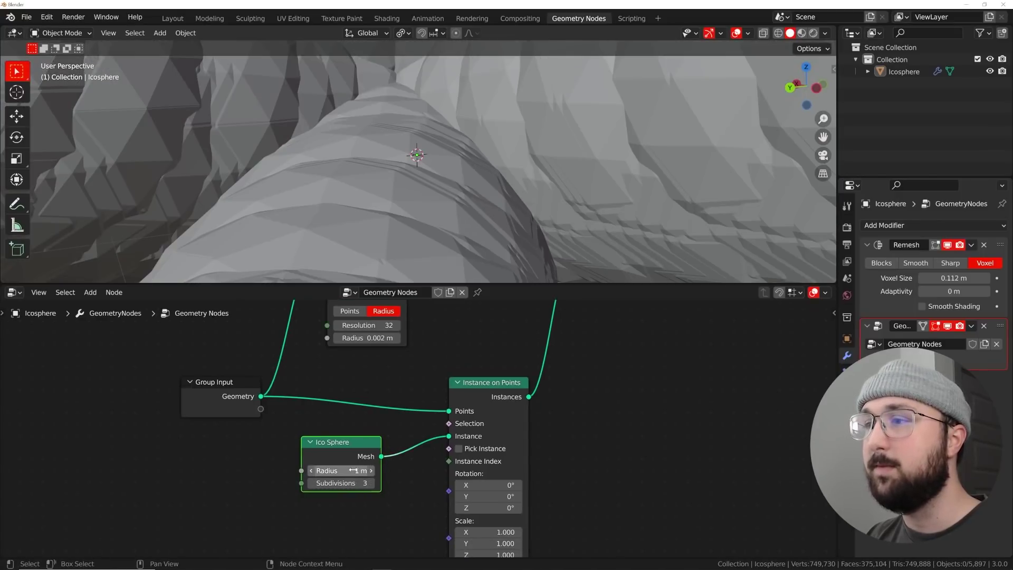
drag(340, 471, 295, 471)
middle_drag(549, 246, 563, 247)
Step: Reduce the Ico Sphere node's radius to 0.015 m
click(336, 471)
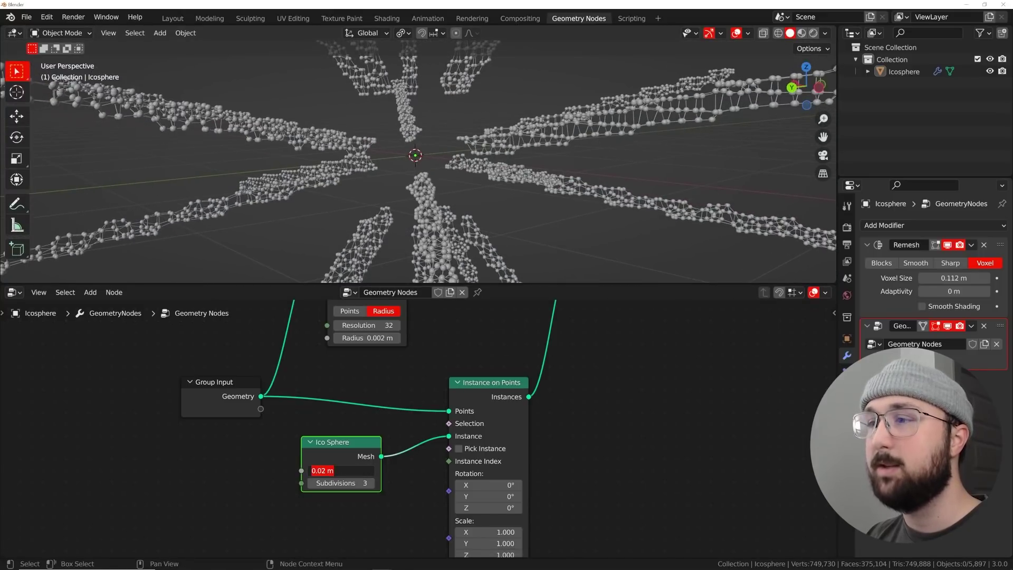
click(326, 470)
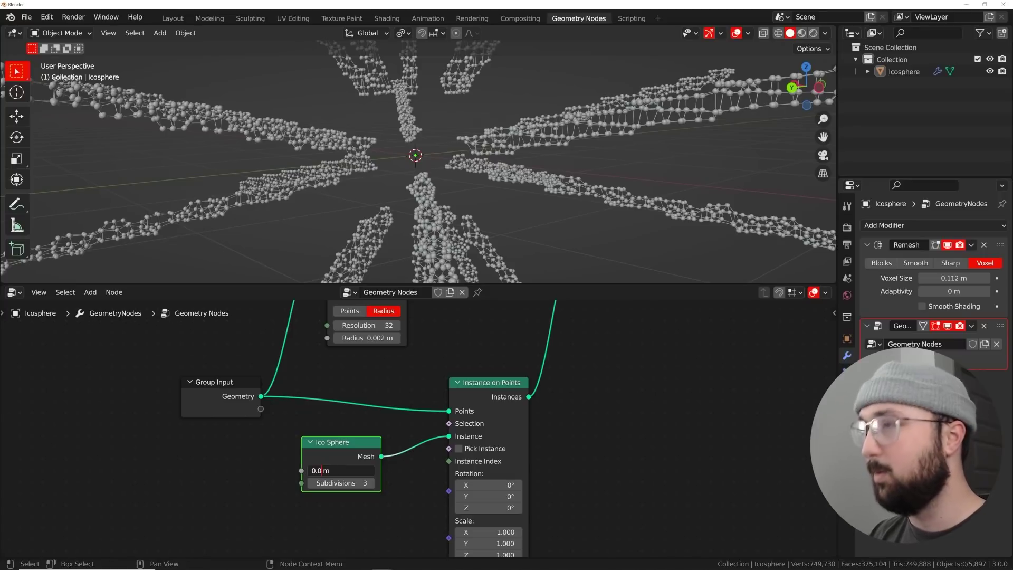
text(1)
key(Return)
click(349, 471)
click(325, 471)
text(5)
key(Return)
middle_drag(475, 211, 602, 210)
shift+middle_drag(622, 174, 399, 226)
scroll(454, 217, up, 1)
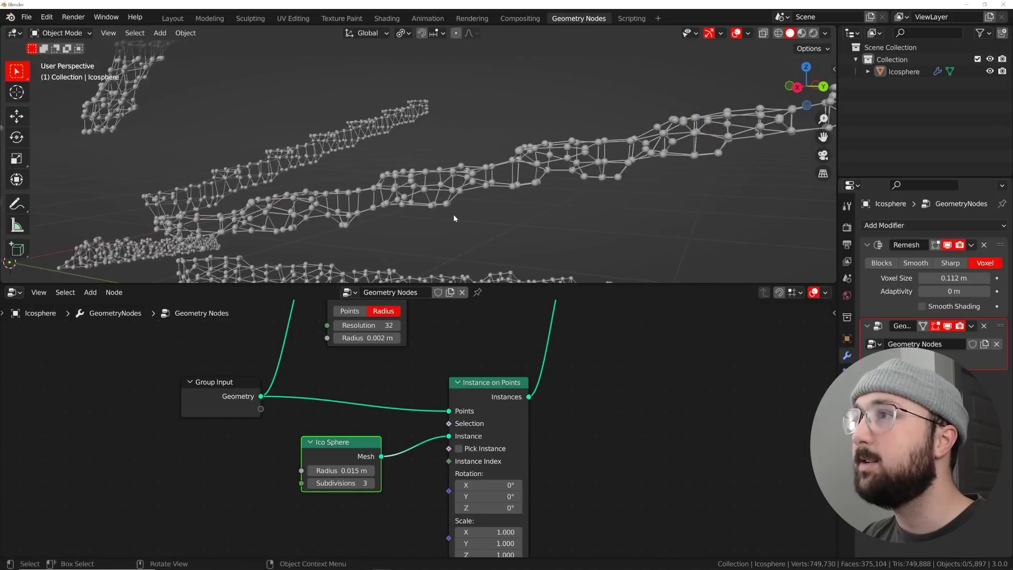
scroll(455, 218, up, 2)
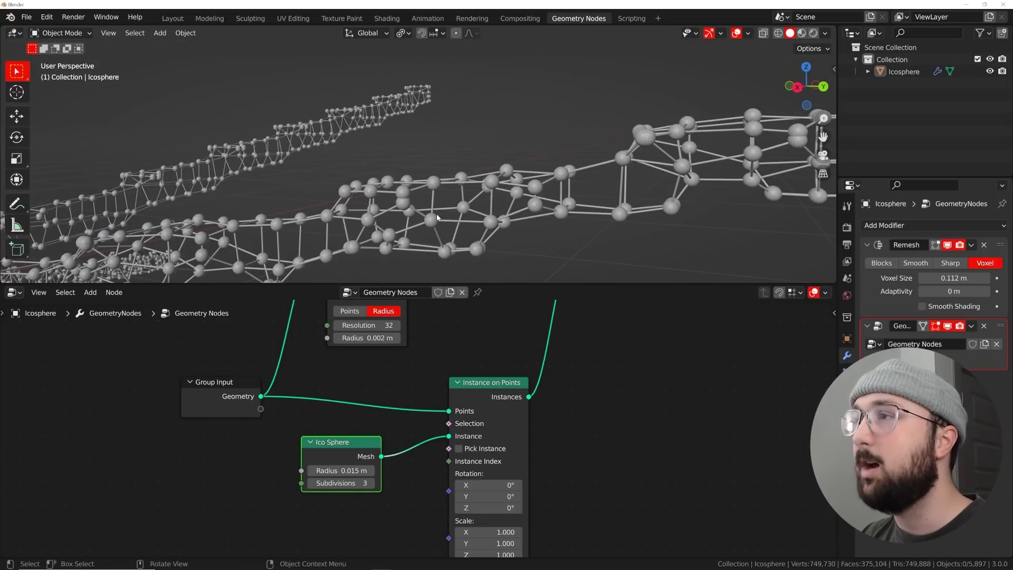
scroll(438, 218, down, 3)
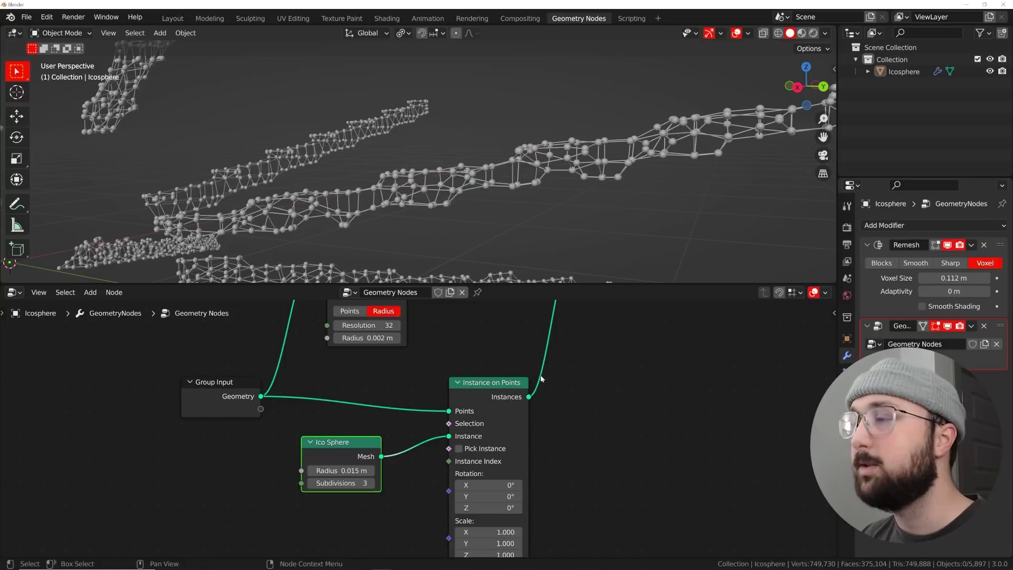
Step: Move the Group Output node farther from Join Geometry to make room for another node
scroll(602, 335, down, 5)
middle_drag(601, 335, 478, 407)
scroll(516, 374, up, 4)
middle_drag(516, 375, 398, 432)
scroll(404, 413, up, 1)
drag(487, 385, 596, 372)
scroll(537, 217, up, 5)
shift+middle_drag(536, 218, 529, 185)
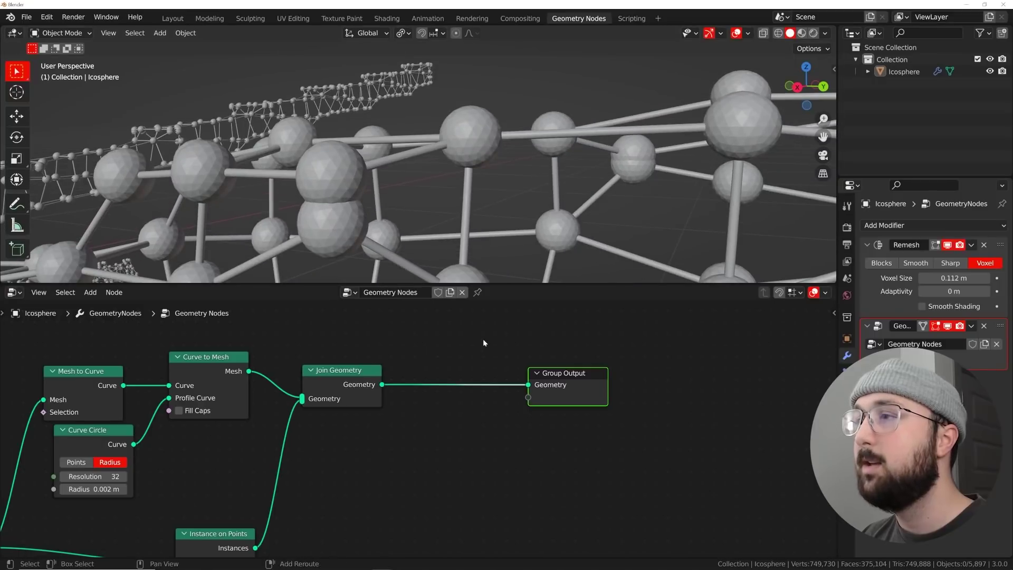
Step: Insert a Set Shade Smooth node between Join Geometry and Group Output
key(shift+a)
click(441, 215)
text(smoot)
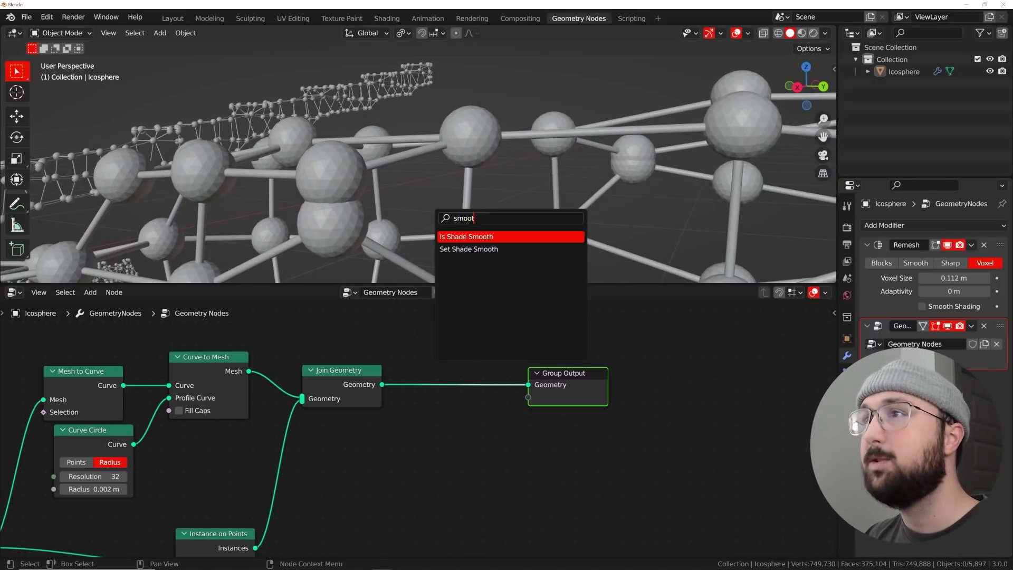
key(Down)
key(Return)
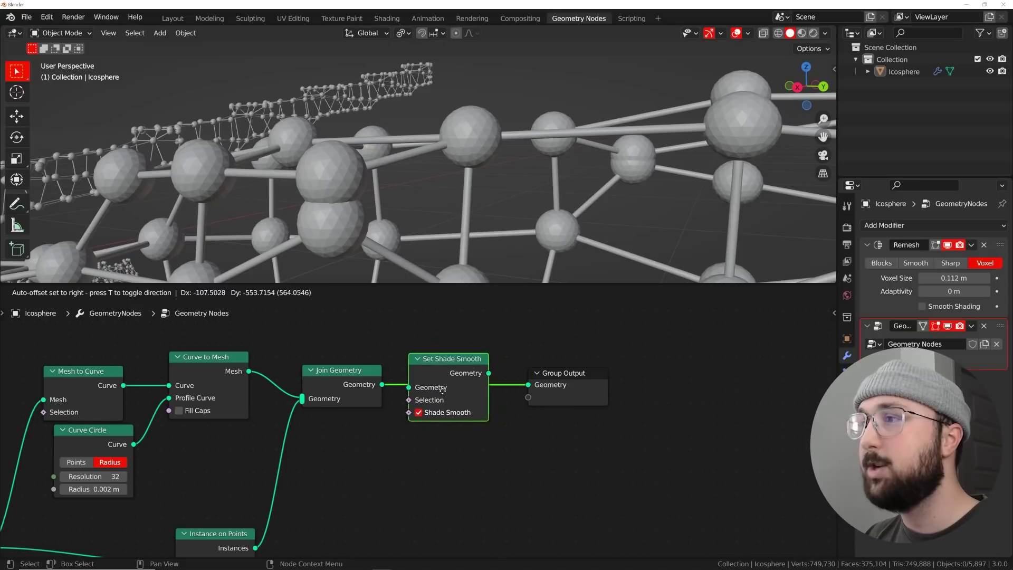
click(466, 393)
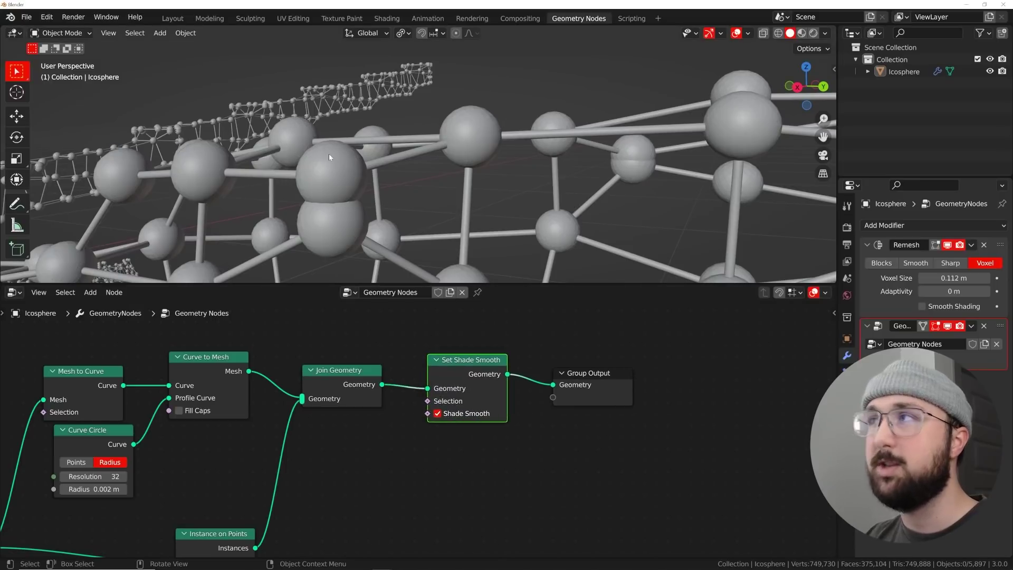
Step: Add a Mesh to Points node above the wireframe nodes
scroll(373, 170, down, 10)
middle_drag(376, 173, 408, 203)
scroll(381, 539, down, 7)
drag(308, 487, 306, 473)
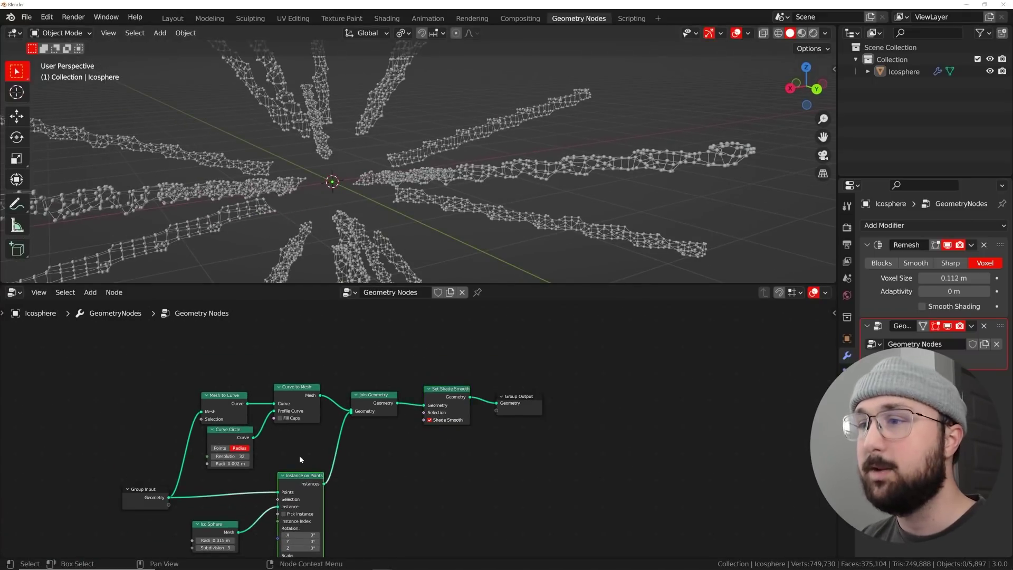
shift+scroll(309, 464, up, 2)
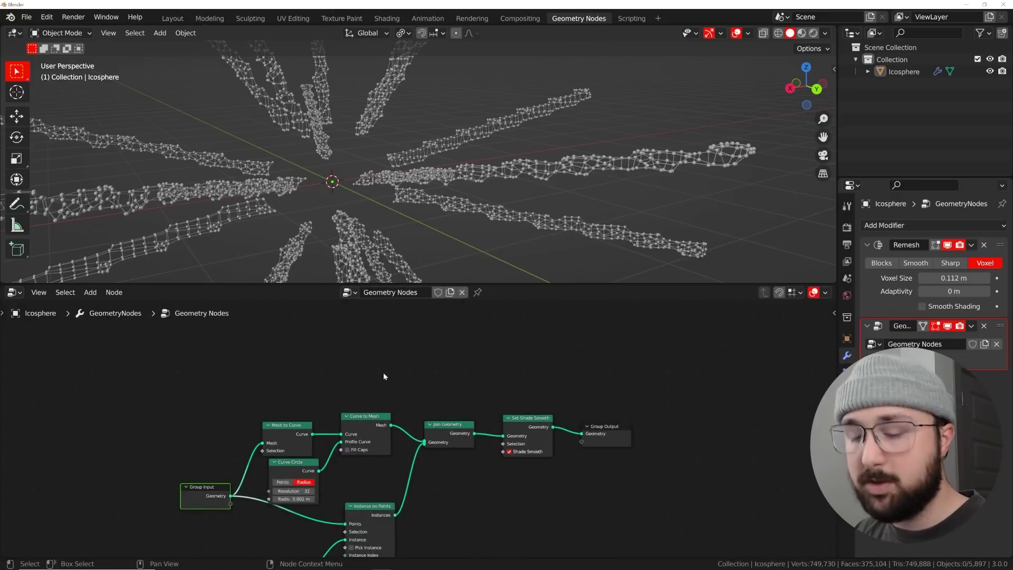
key(shift+a)
click(362, 323)
text(mesh to)
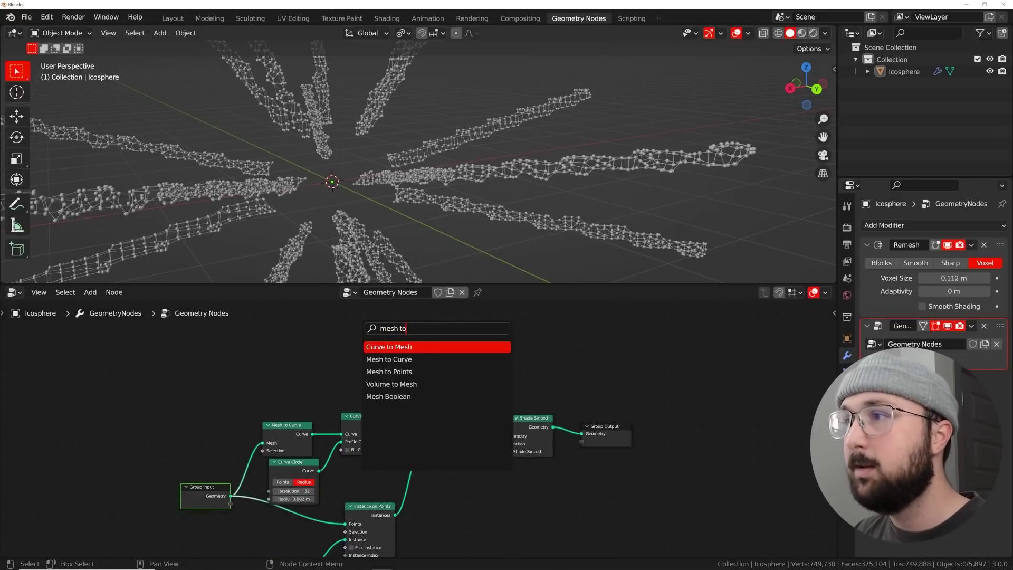
key(Down)
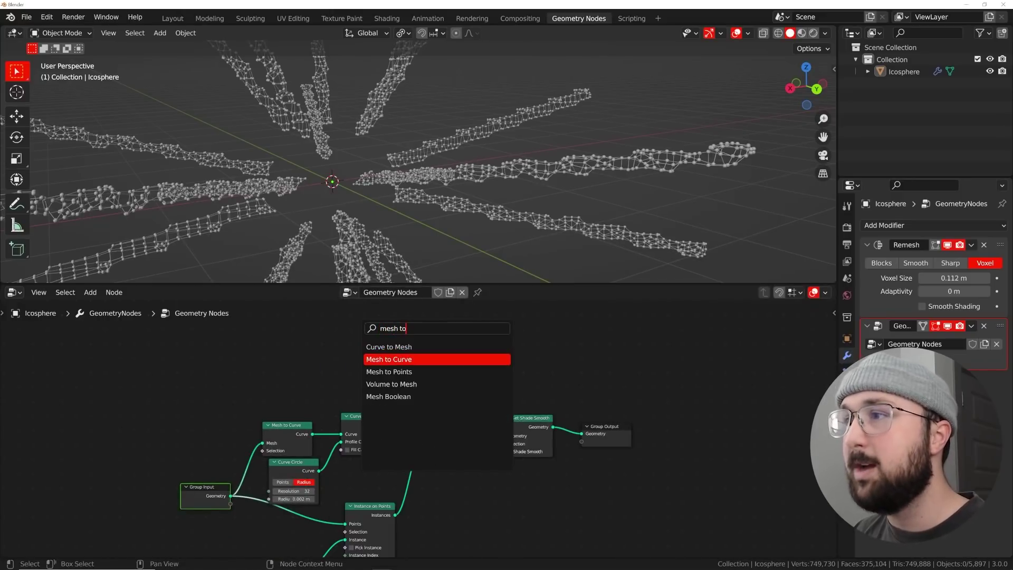
key(Down)
key(Return)
click(369, 368)
Step: Move Group Input up, connect its geometry to Mesh to Points, and link the Points output to Join Geometry
scroll(165, 480, up, 2)
drag(138, 516, 132, 376)
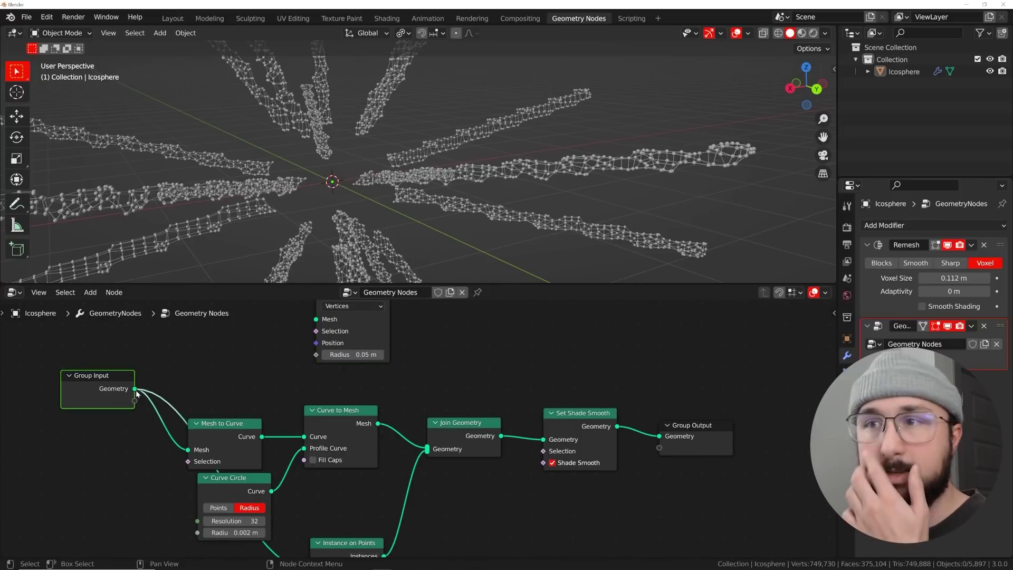
middle_drag(136, 393, 141, 431)
drag(131, 423, 313, 353)
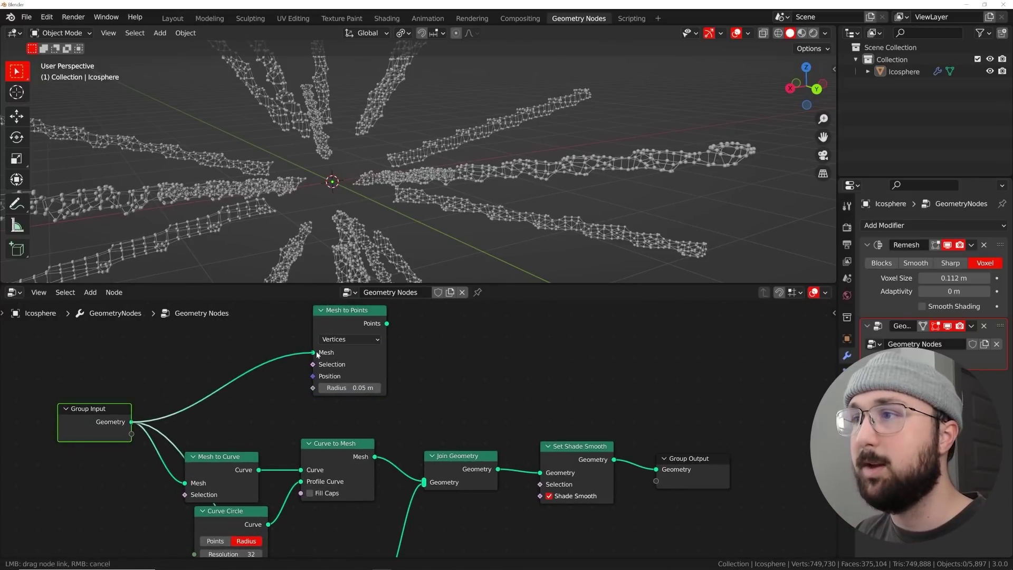
drag(386, 324, 424, 483)
scroll(415, 184, up, 5)
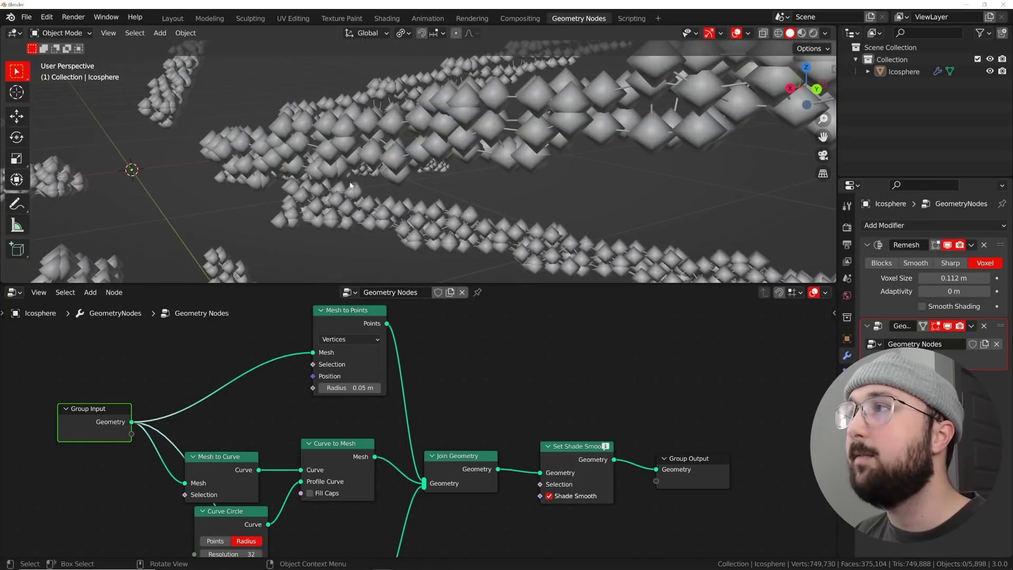
middle_drag(415, 134, 416, 140)
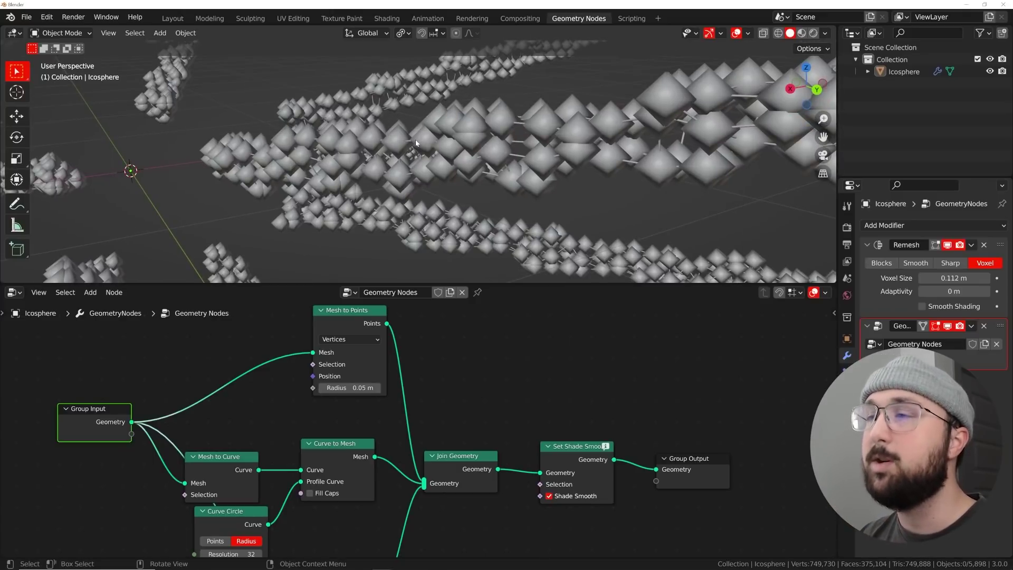
Step: Try the Faces mode on the Mesh to Points node
click(325, 340)
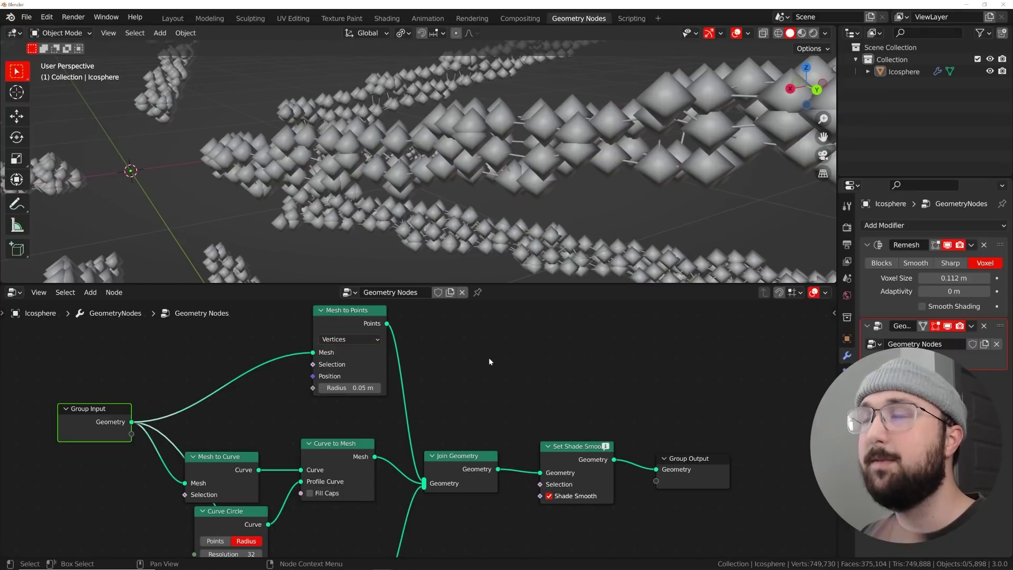
click(345, 341)
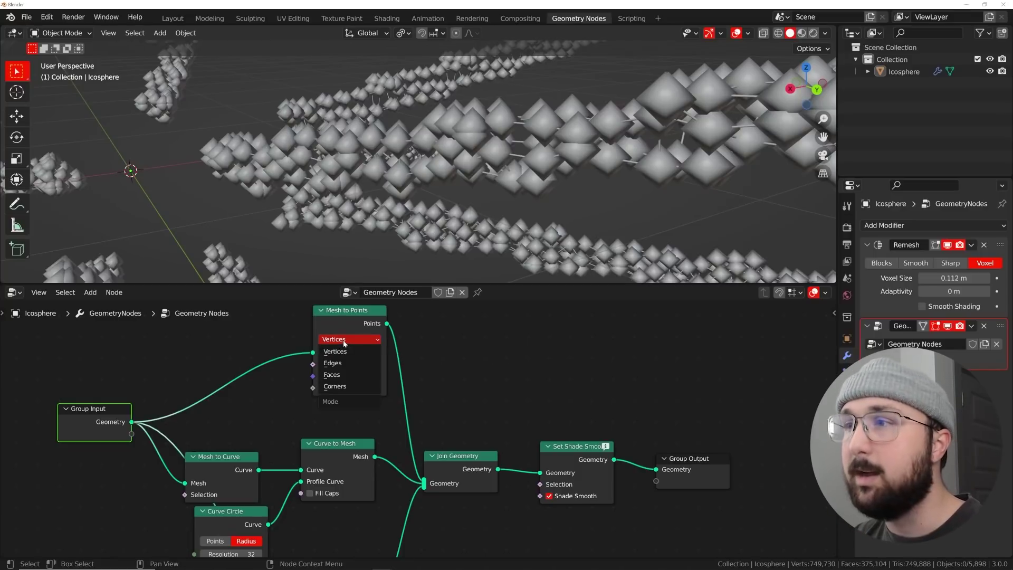
click(348, 376)
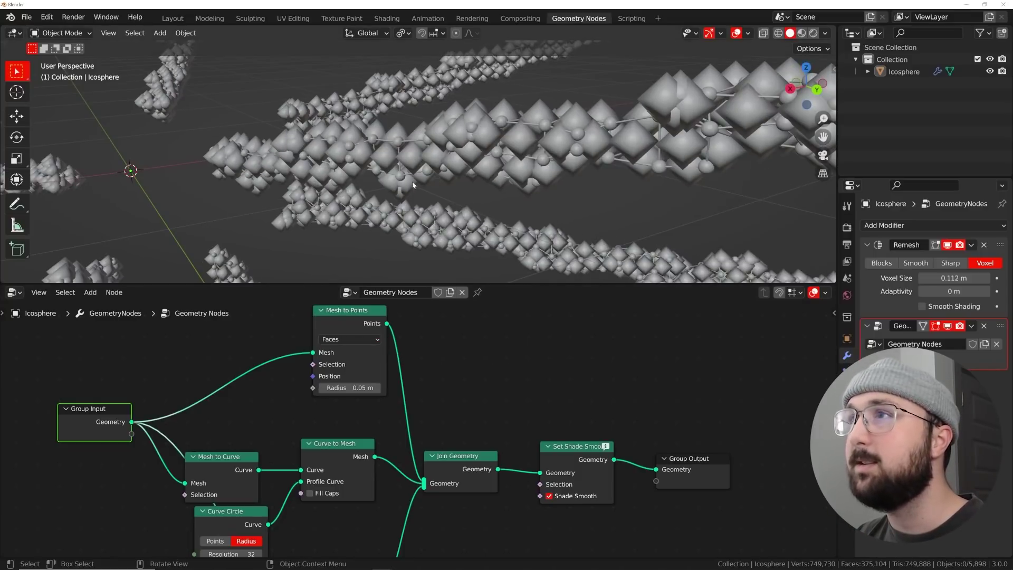
scroll(401, 183, up, 6)
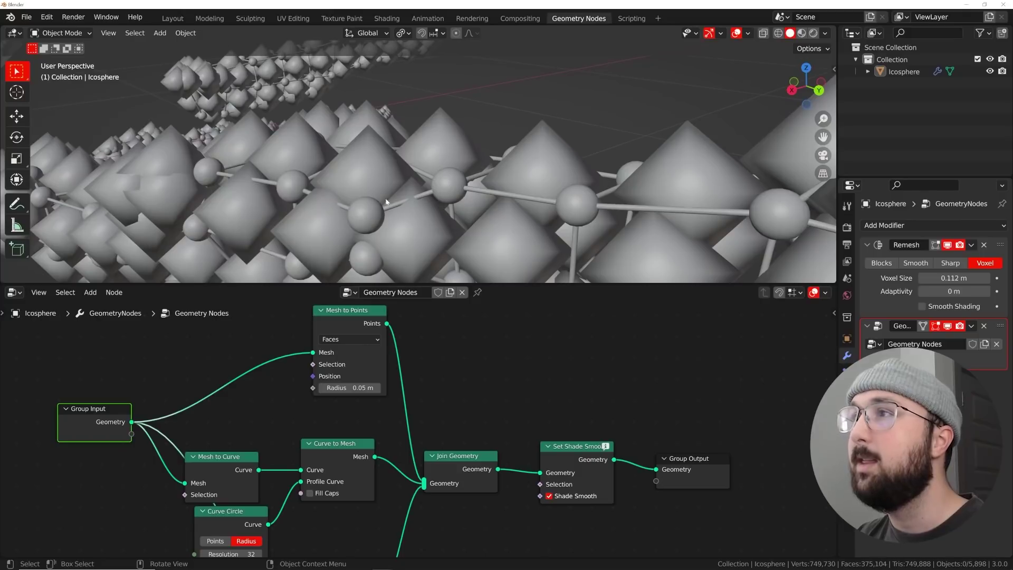
Step: Set the Mesh to Points radius to 0.02 m and inspect the points in Vertices mode
mouse_move(343, 388)
mouse_down()
mouse_move(375, 388)
mouse_move(353, 387)
mouse_up()
middle_drag(422, 207, 436, 204)
scroll(349, 193, up, 5)
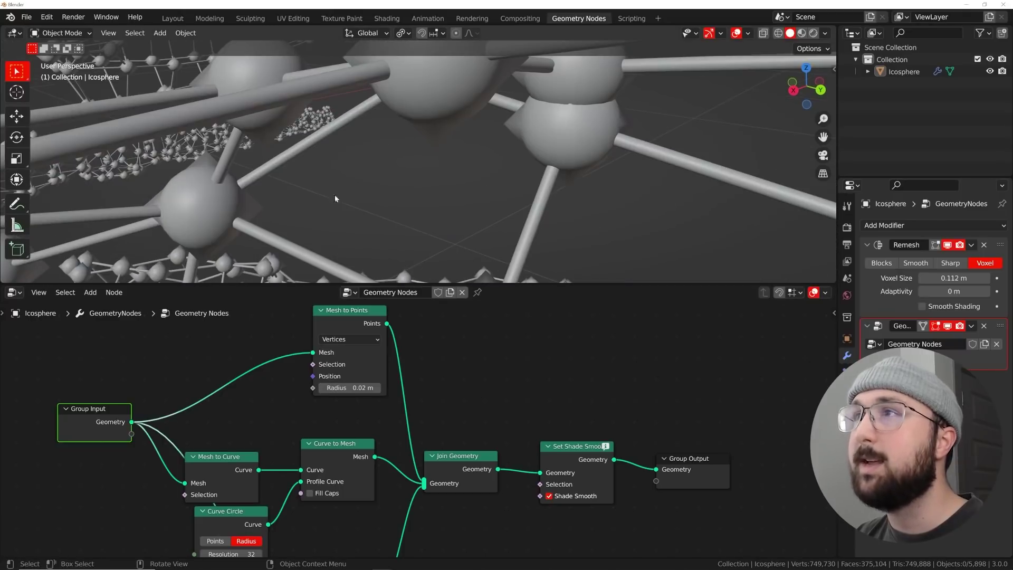
scroll(317, 193, down, 3)
scroll(487, 210, down, 3)
scroll(448, 191, up, 4)
scroll(459, 191, down, 4)
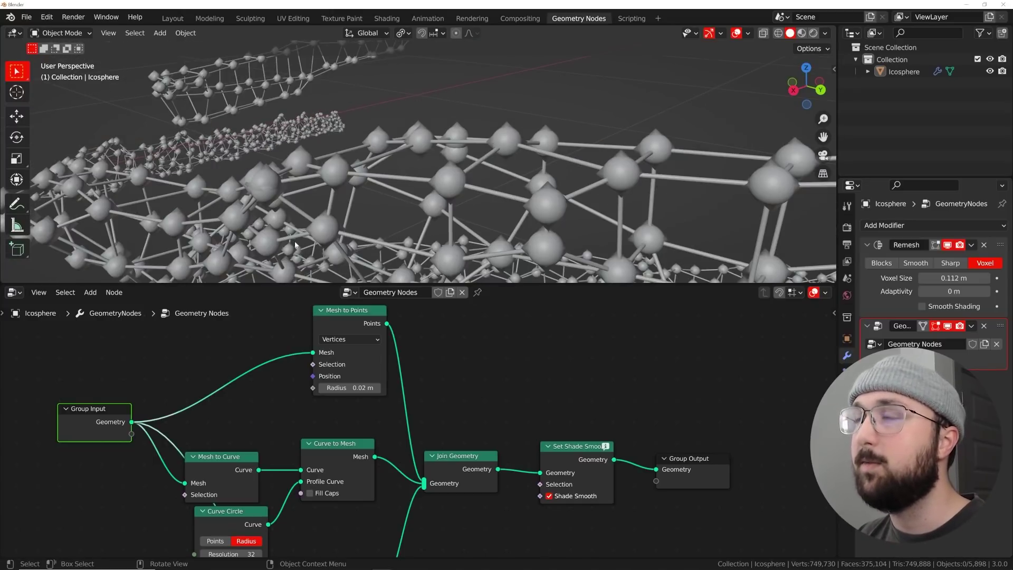
Step: Set the Mesh to Points node's mode to Faces
click(348, 339)
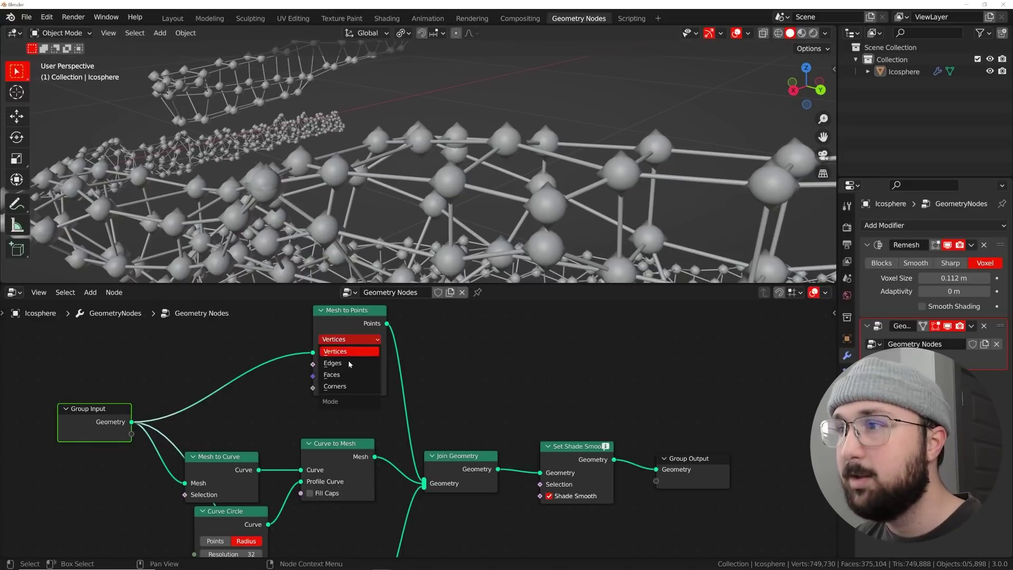
click(341, 375)
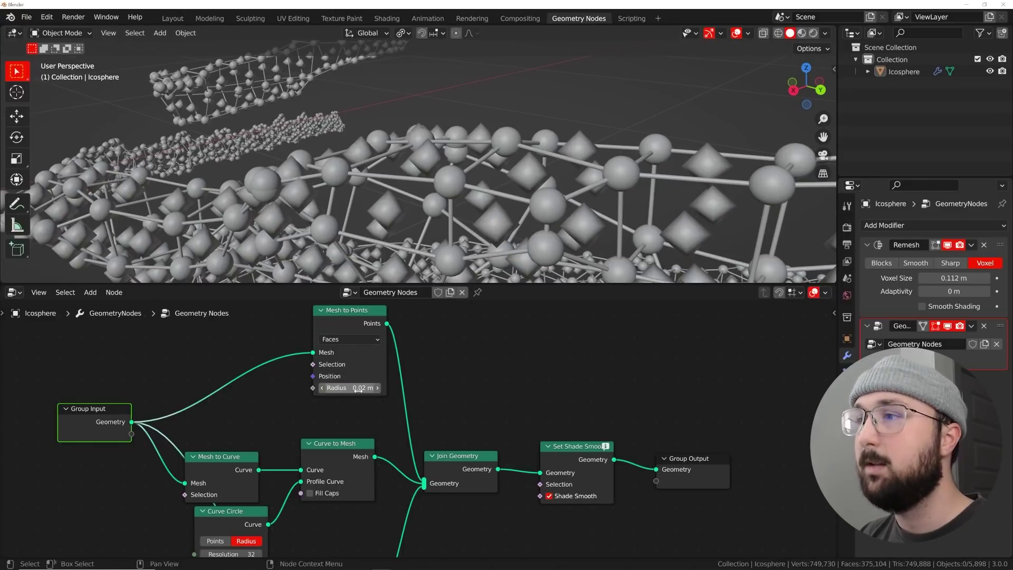
mouse_move(359, 389)
shift+mouse_down()
mouse_move(401, 388)
mouse_move(359, 389)
shift+mouse_up()
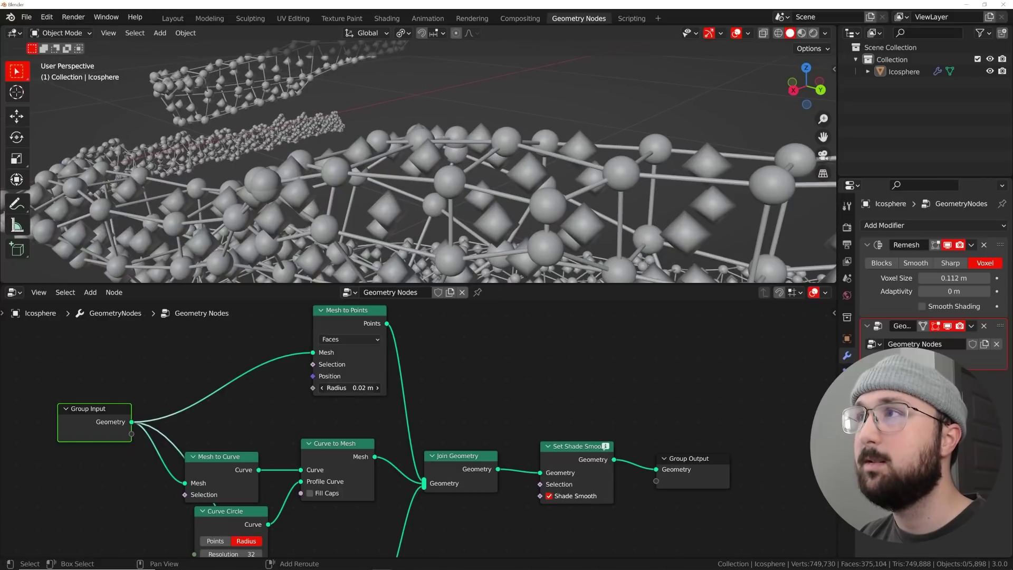
scroll(473, 219, down, 5)
scroll(471, 218, up, 7)
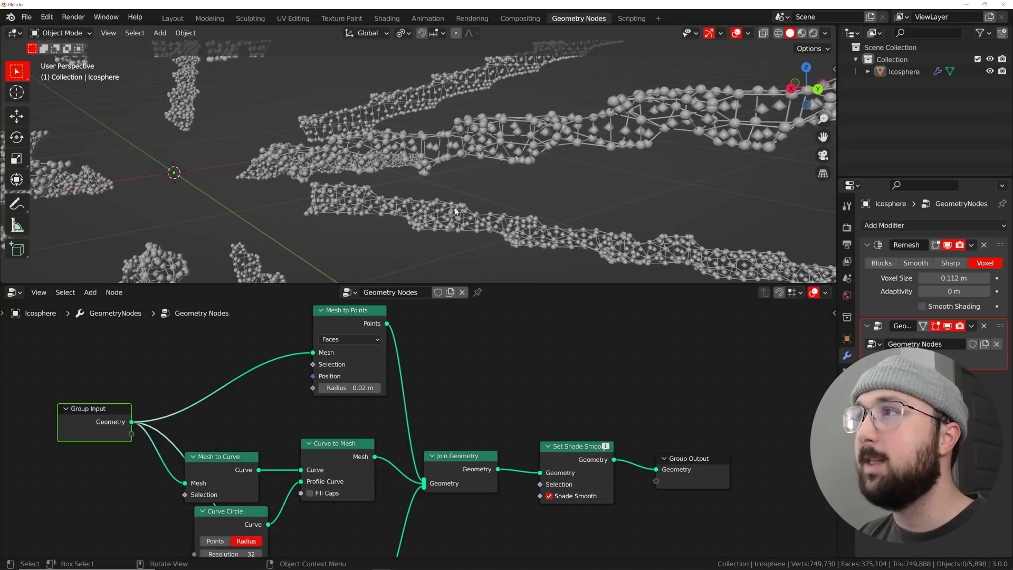
Step: Insert a Separate Geometry node between Group Input and Mesh to Points
middle_drag(259, 320, 367, 322)
key(shift+a)
click(367, 322)
text(sep)
key(Down)
key(Down)
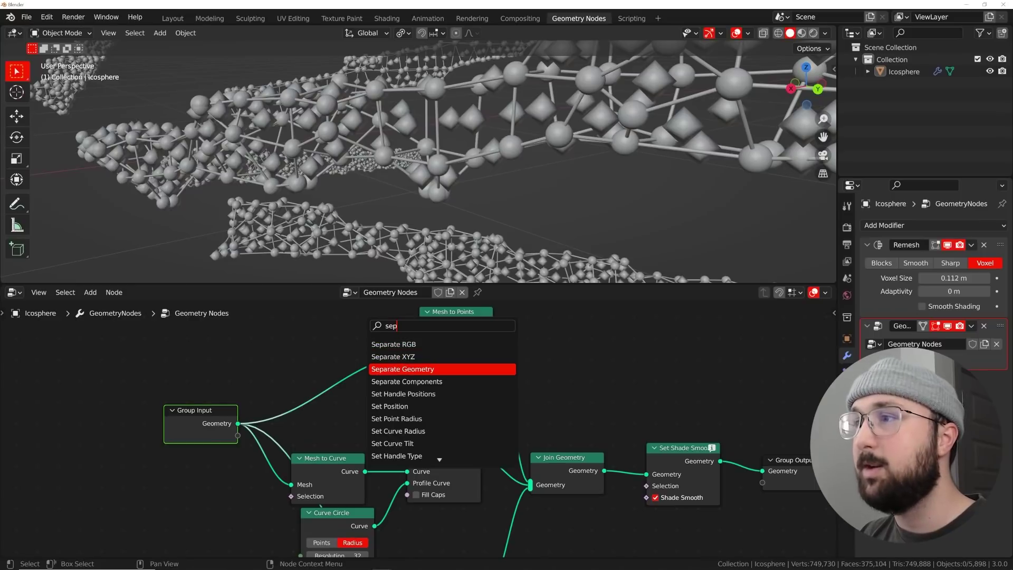
key(Return)
click(408, 355)
Step: Space out the nodes by moving Group Input farther away and raising Separate Geometry
middle_drag(408, 356, 565, 346)
drag(351, 400, 145, 402)
middle_drag(533, 336, 513, 415)
drag(475, 402, 477, 344)
Step: Add a Random Value node below Separate Geometry
key(shift+a)
click(345, 323)
text(r)
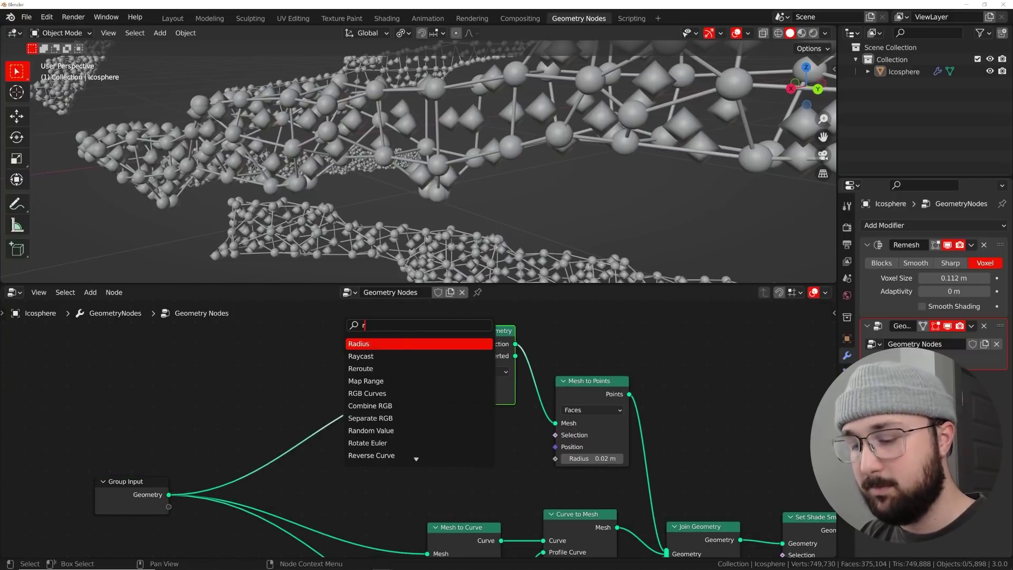
text(andom)
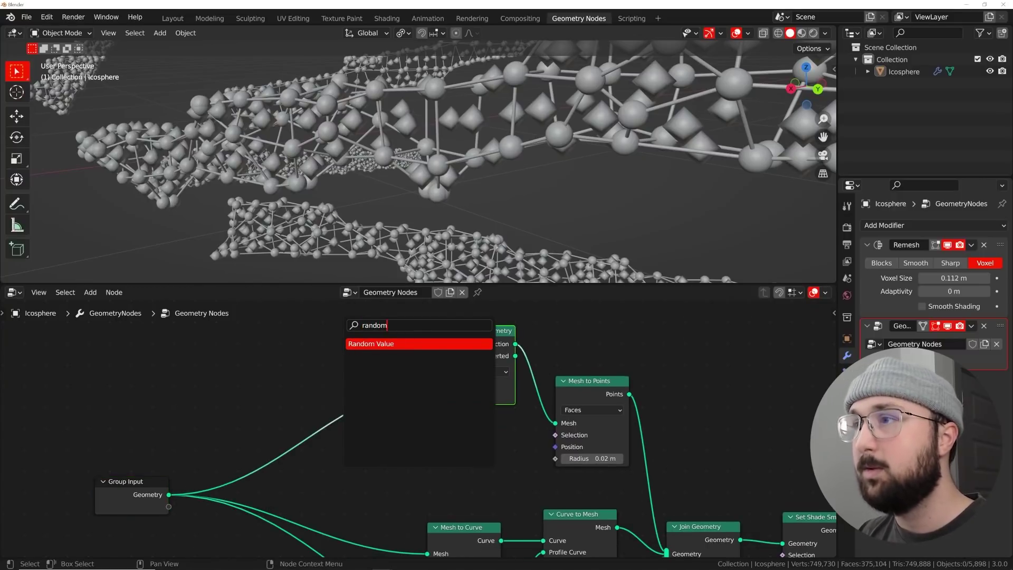
key(Return)
click(445, 436)
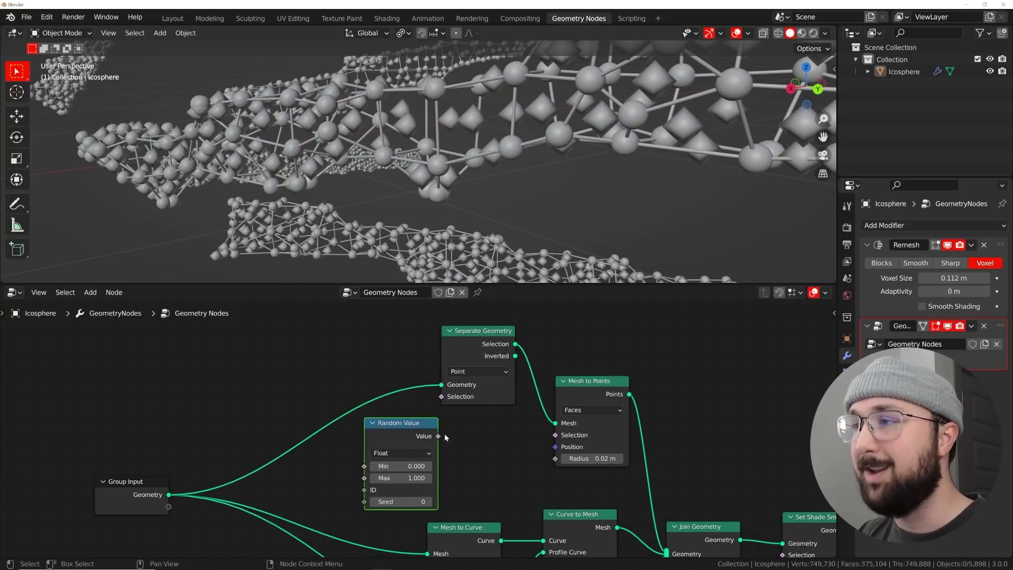
Step: Set the Random Value type to Boolean and connect its Value output to Separate Geometry's Selection input
click(400, 453)
click(404, 501)
drag(438, 436, 442, 403)
Step: Adjust the Random Value node's probability to 0.632
drag(408, 465, 421, 465)
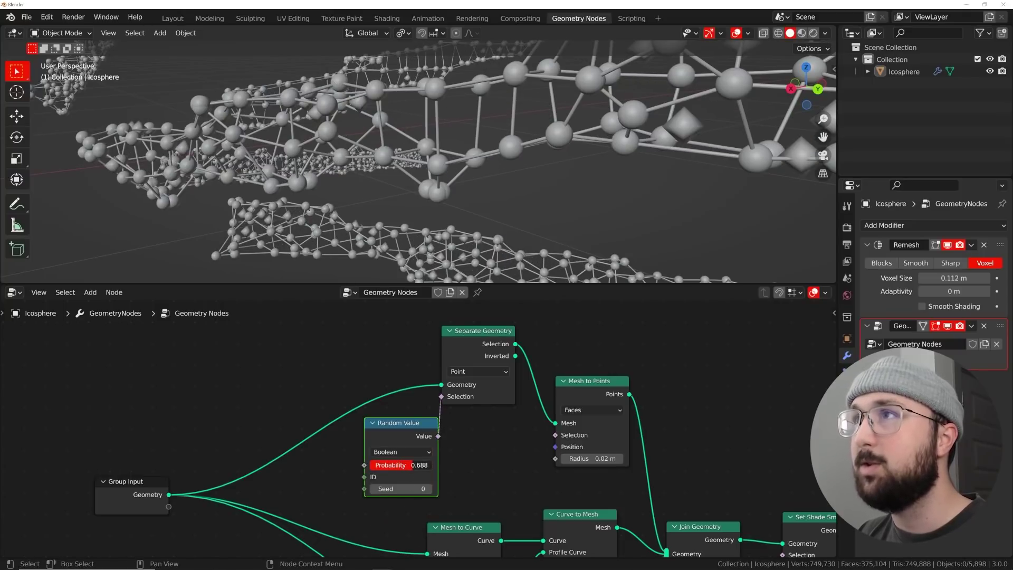
scroll(217, 170, down, 5)
middle_drag(217, 169, 477, 171)
drag(396, 465, 402, 465)
scroll(494, 159, up, 5)
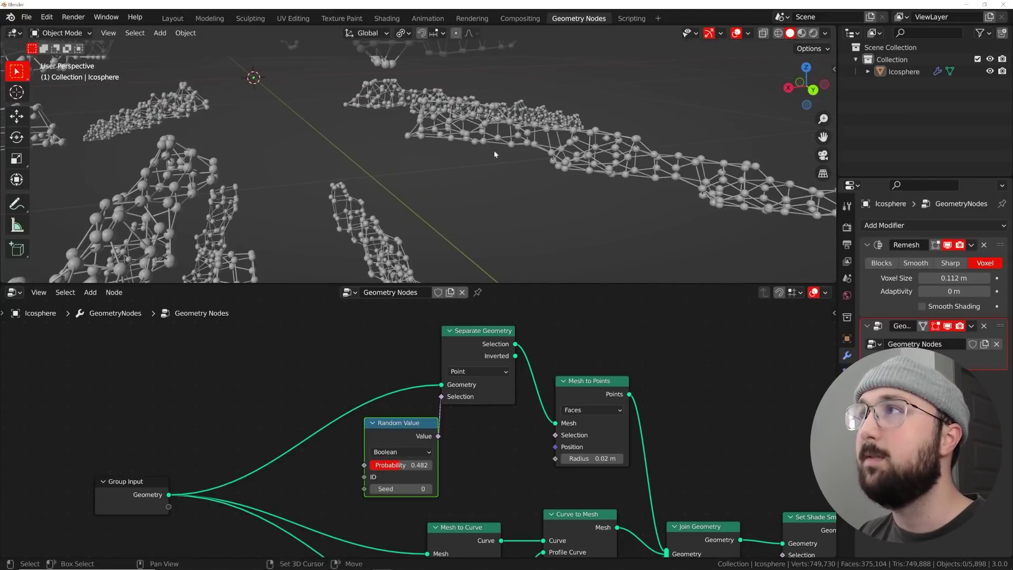
shift+middle_drag(496, 153, 427, 248)
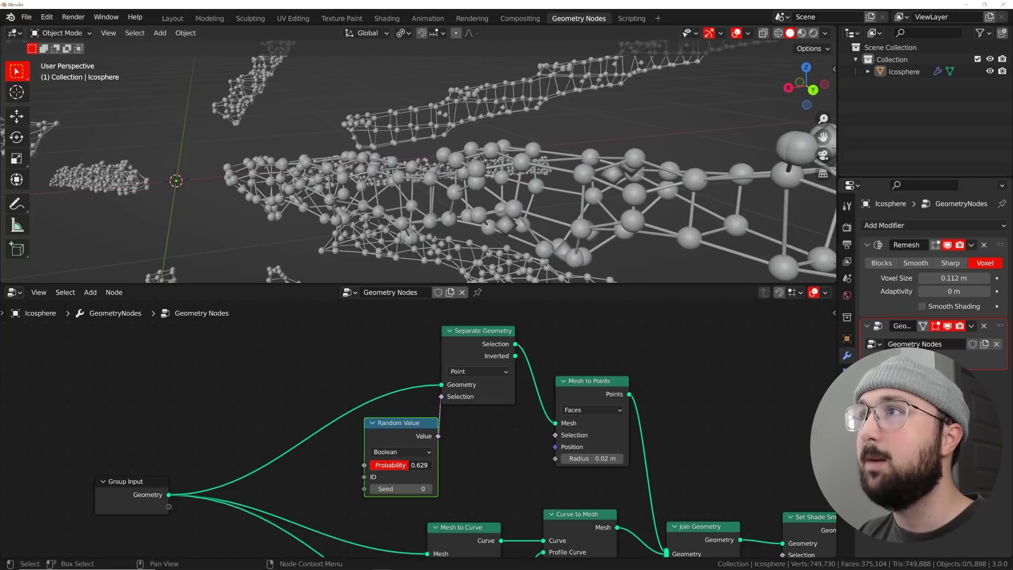
drag(406, 465, 472, 395)
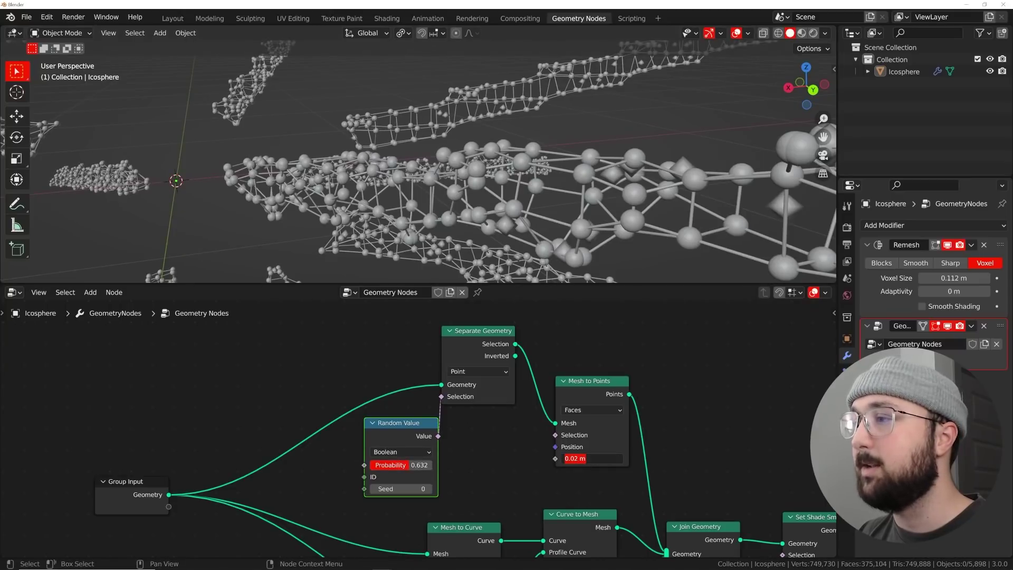
Step: Set the Mesh to Points radius to 0.1 m and lower the Random Value probability to 0.548
key(Return)
middle_drag(369, 190, 437, 162)
mouse_move(416, 466)
mouse_down()
mouse_move(397, 467)
mouse_move(418, 466)
mouse_move(407, 466)
mouse_up()
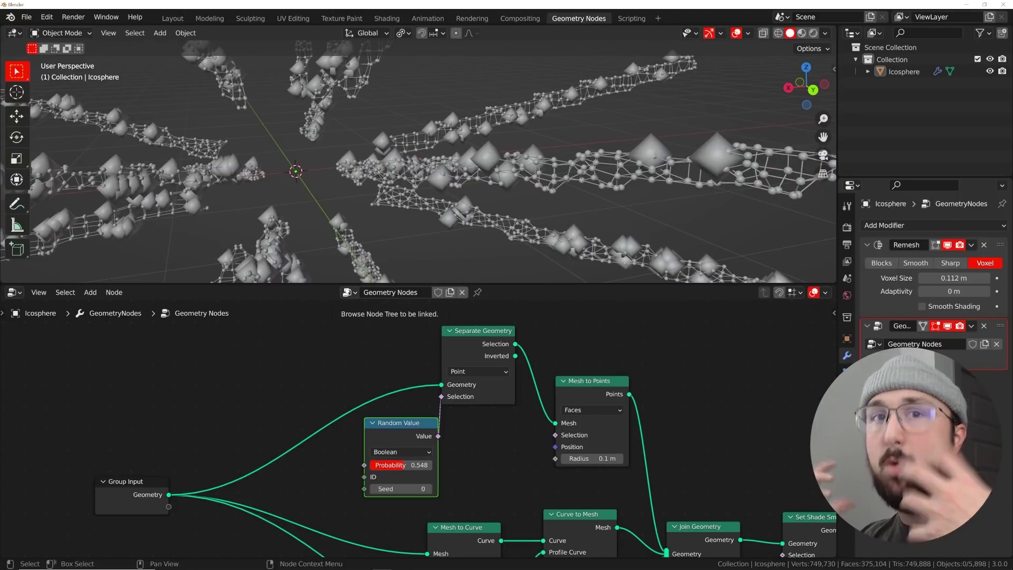
Step: Duplicate the Instance on Points node and insert the copy between Mesh to Points and Join Geometry
scroll(581, 351, down, 4)
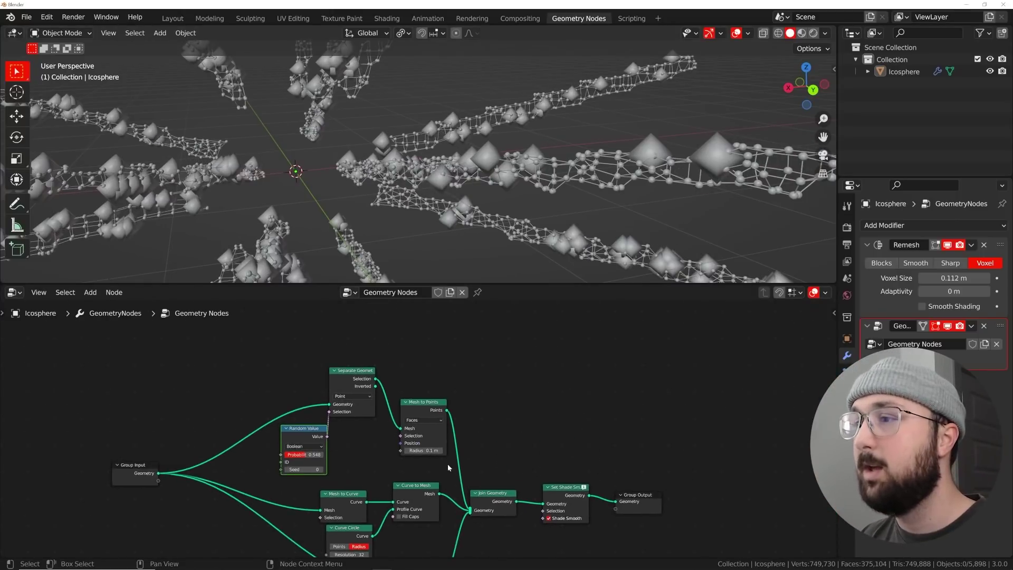
scroll(460, 418, up, 1)
middle_drag(453, 462, 413, 487)
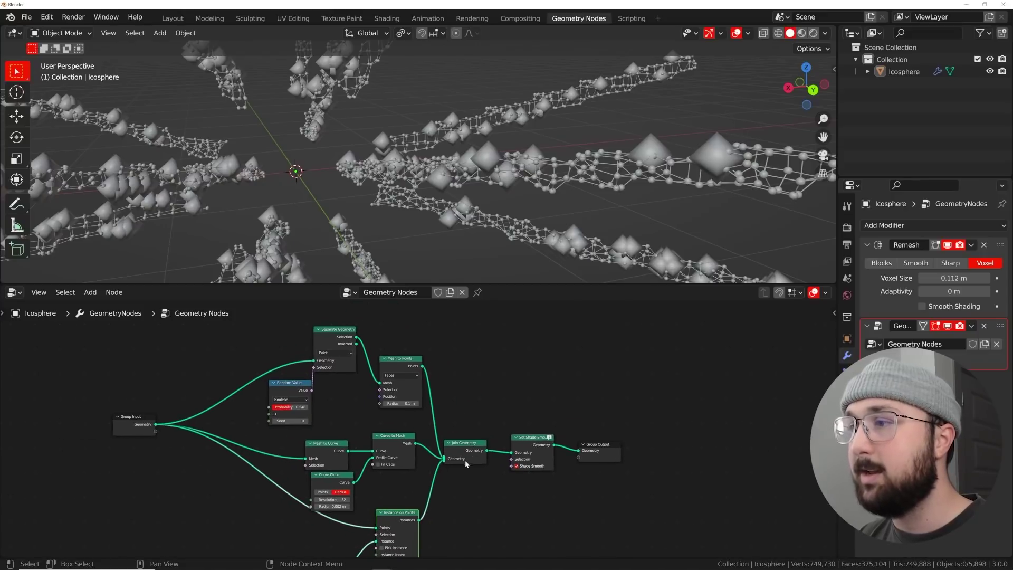
scroll(425, 488, up, 2)
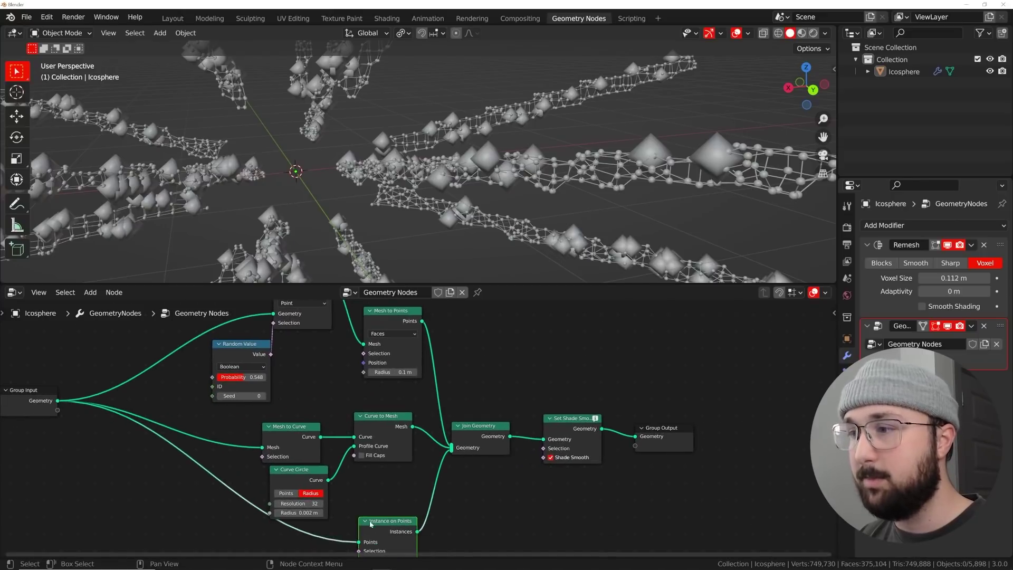
key(shift+d)
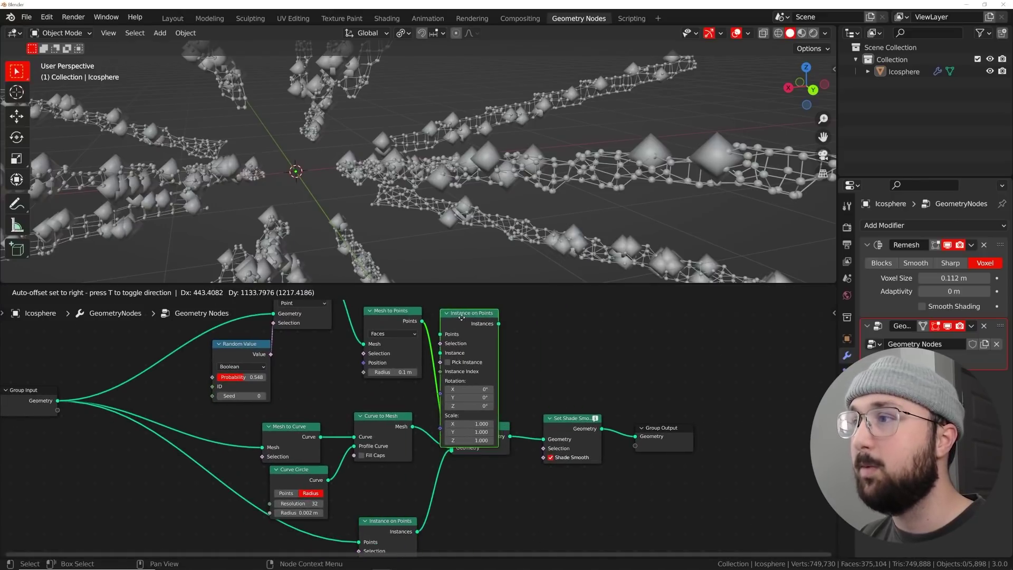
click(502, 319)
middle_drag(502, 320, 526, 345)
scroll(527, 349, down, 4)
drag(499, 352, 534, 329)
Step: Duplicate the Ico Sphere node and place the copy below the Mesh to Points node
scroll(507, 359, down, 3)
middle_drag(350, 535, 370, 499)
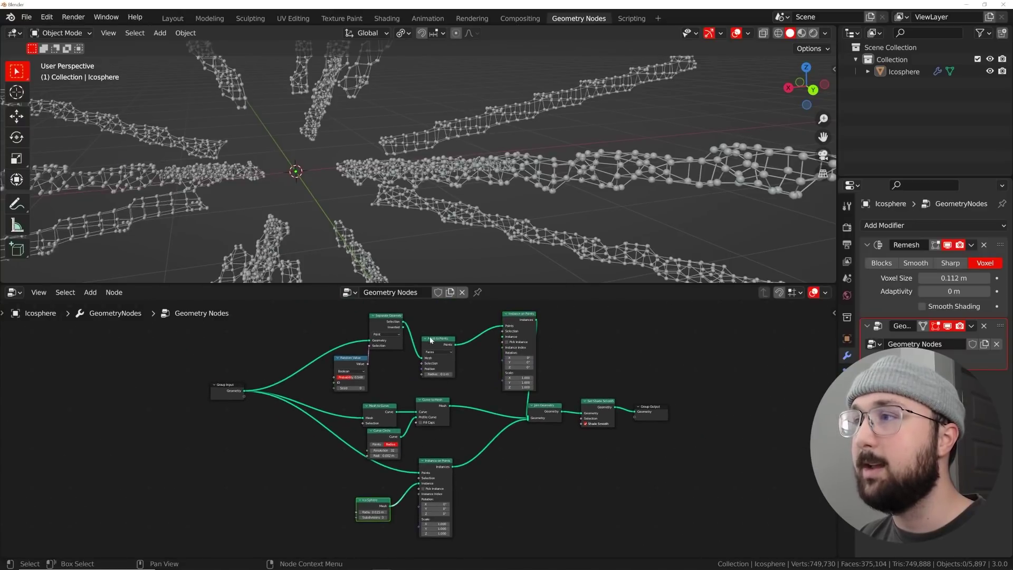
middle_drag(431, 340, 398, 428)
scroll(399, 430, up, 3)
drag(398, 429, 402, 380)
middle_drag(373, 430, 398, 283)
click(306, 537)
middle_drag(378, 454, 355, 517)
key(shift+d)
click(454, 542)
drag(80, 418, 359, 388)
Step: Connect the copied Ico Sphere's Mesh output to the new Instance on Points' Instance input and set its radius to 0.05 m
middle_drag(393, 376, 358, 423)
drag(321, 437, 275, 446)
drag(377, 427, 447, 385)
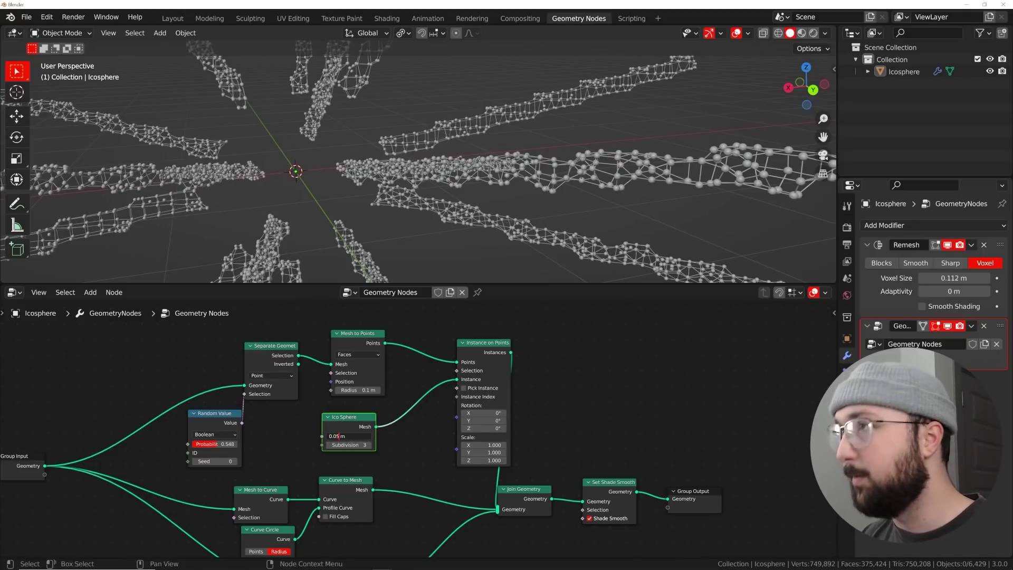
key(Return)
Step: Make a linked duplicate of the whole spike burst in place and rotate it freely so its spikes fall between the originals
middle_drag(314, 213, 407, 204)
scroll(378, 178, up, 2)
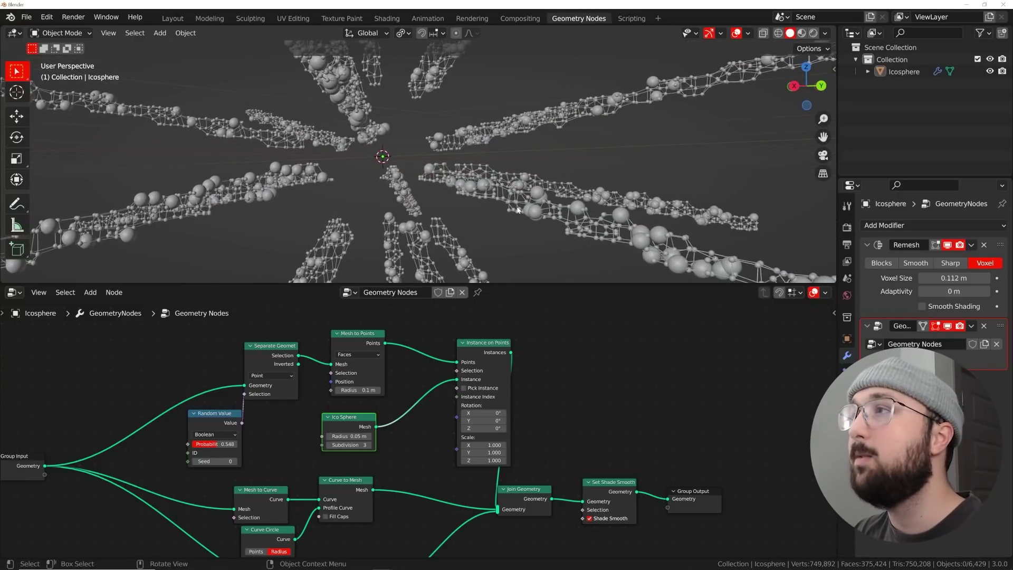
key(a)
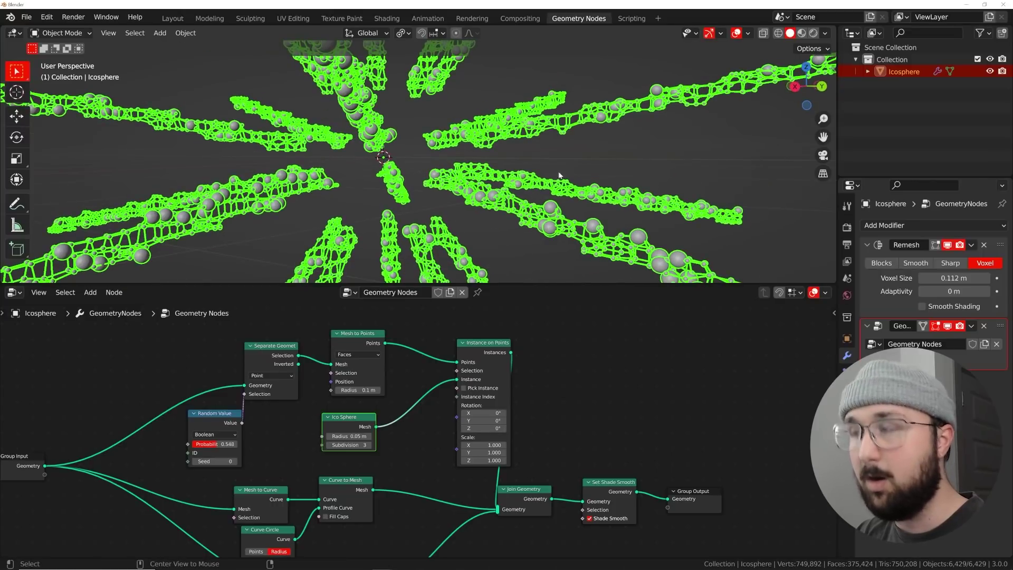
key(alt+d)
click(562, 175)
middle_drag(561, 174, 564, 176)
key(r)
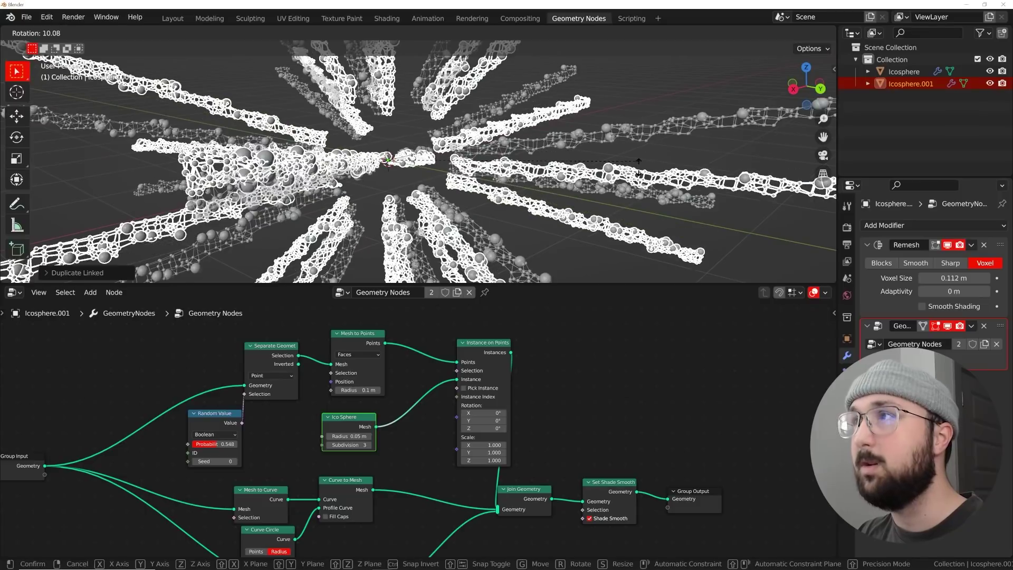
click(548, 131)
key(r)
key(r)
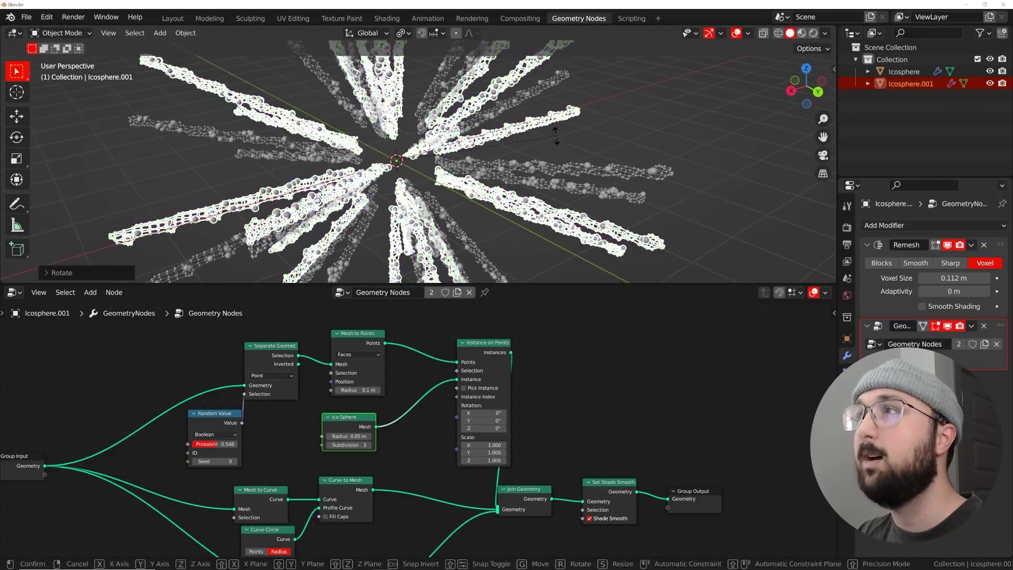
click(538, 141)
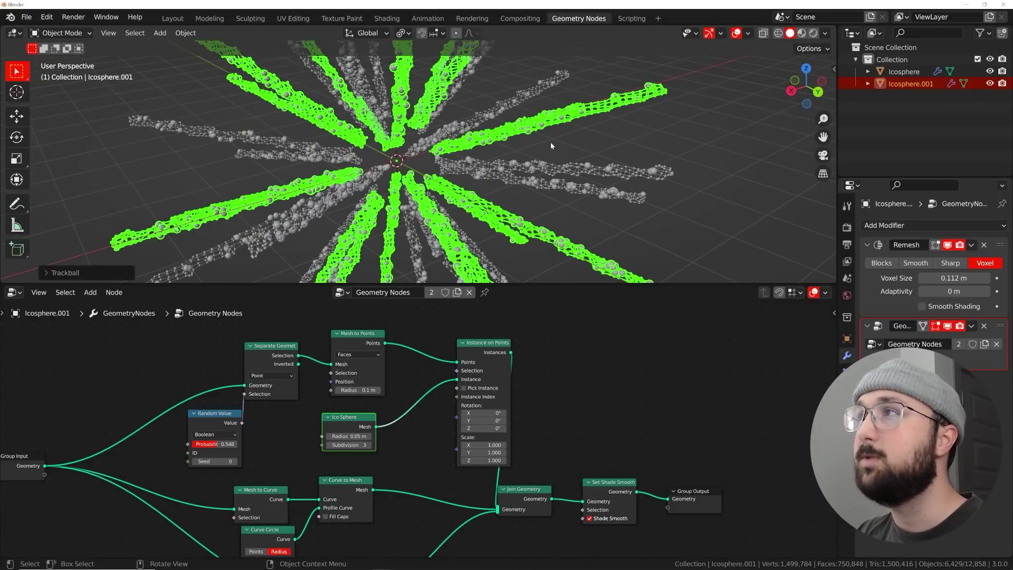
Step: Rotate the original burst and the linked duplicate individually to spread their spikes around the centre, ending with nothing selected
click(549, 142)
middle_drag(549, 143, 611, 155)
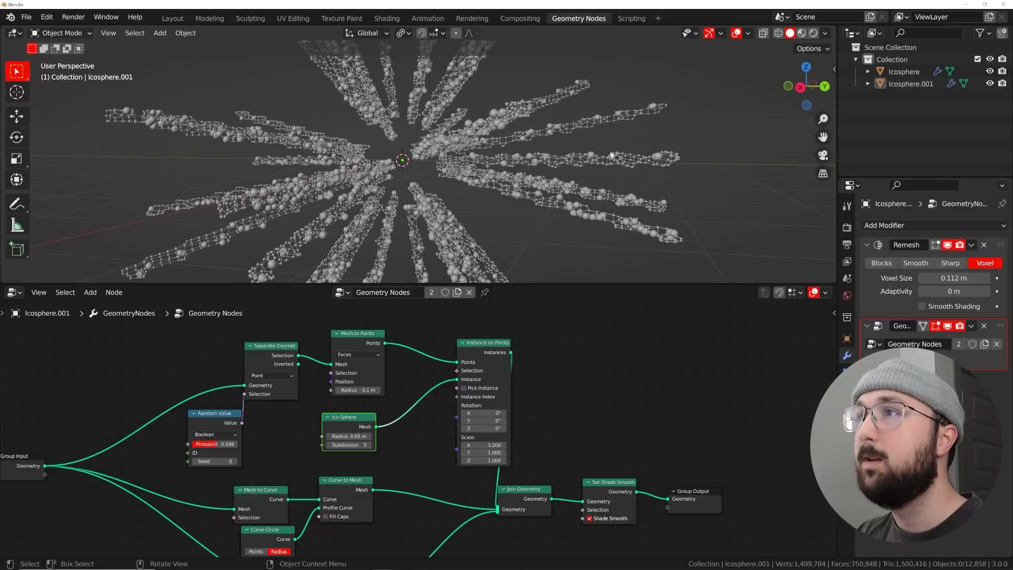
click(564, 205)
key(r)
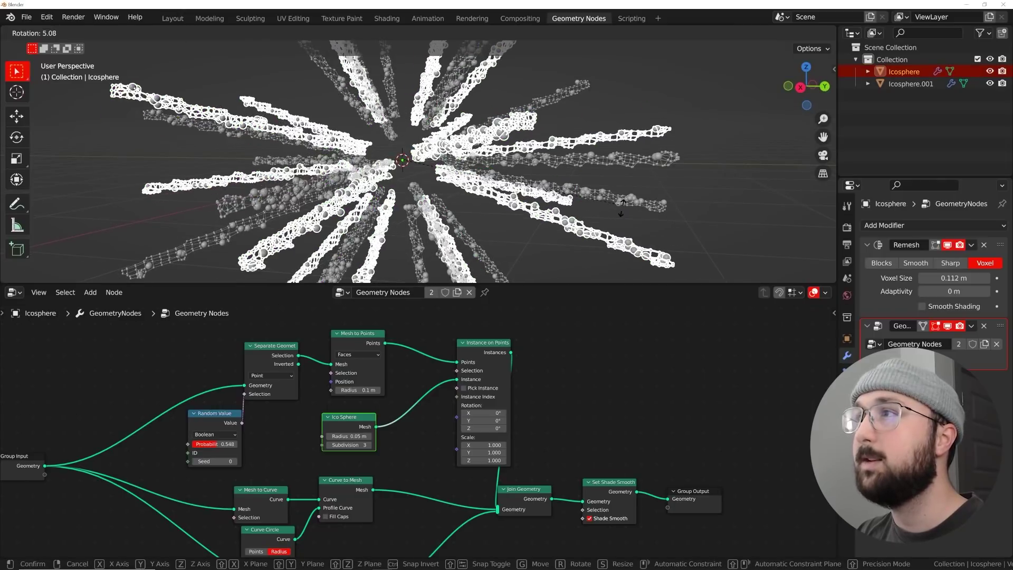
click(570, 170)
click(570, 162)
key(r)
click(562, 183)
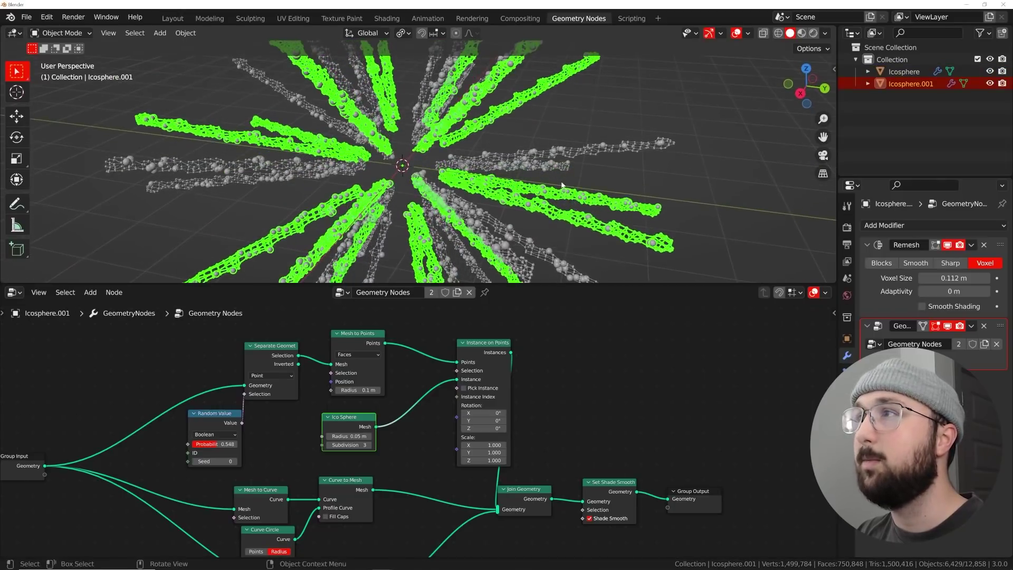
click(516, 153)
Step: Add an ico sphere mesh with 3 subdivisions at the centre of the spike burst
middle_drag(516, 153, 468, 152)
key(shift+a)
mouse_move(468, 150)
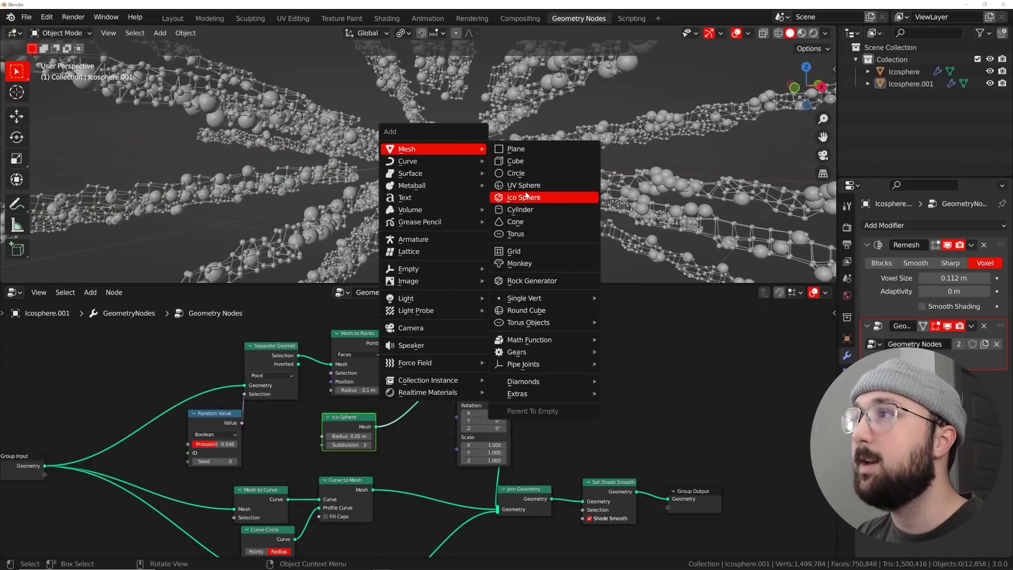
click(523, 198)
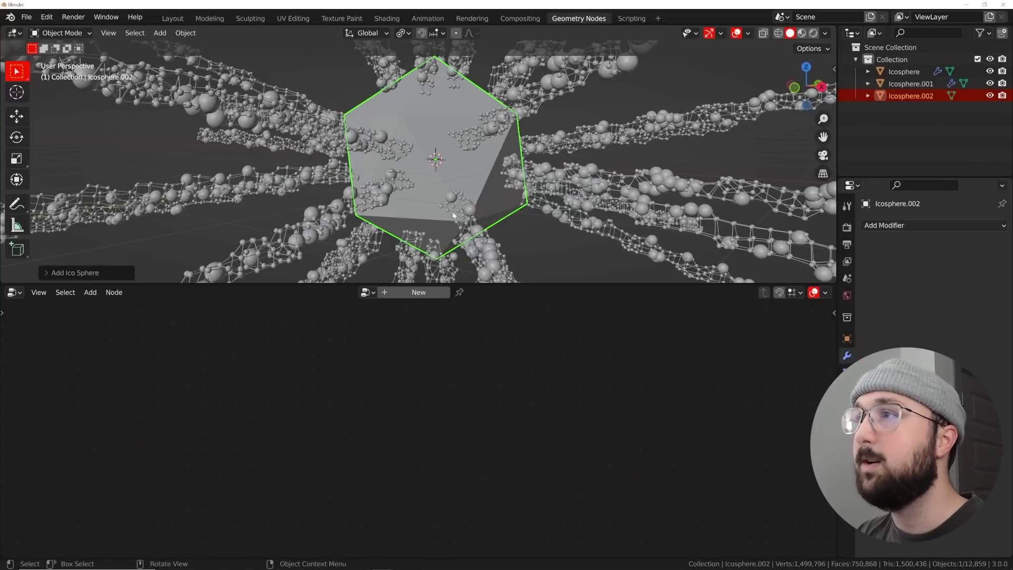
click(110, 271)
click(198, 156)
click(198, 156)
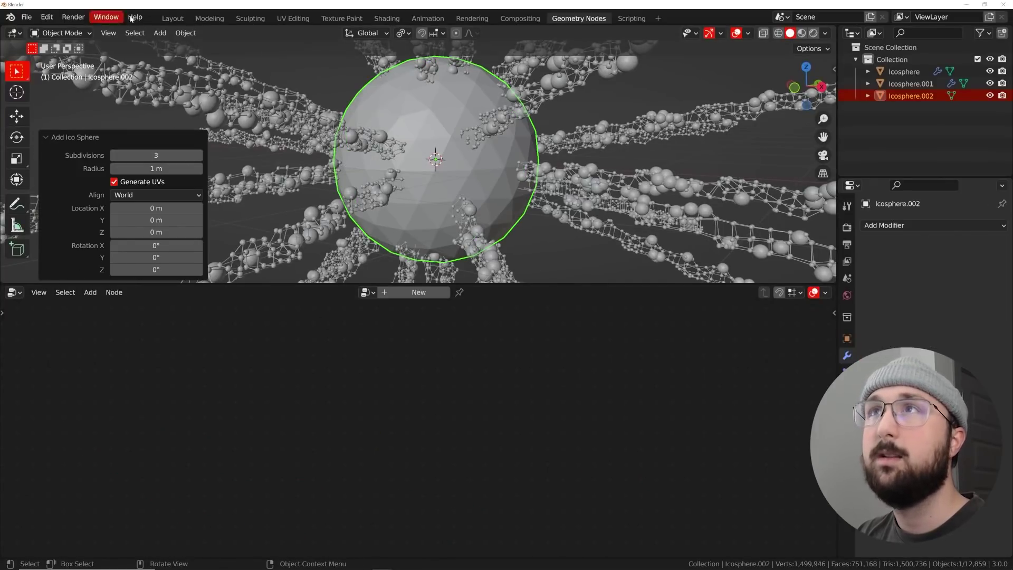
Step: In the Layout workspace with viewport overlays shown, give the central ico sphere a new particle system of type Hair
click(178, 19)
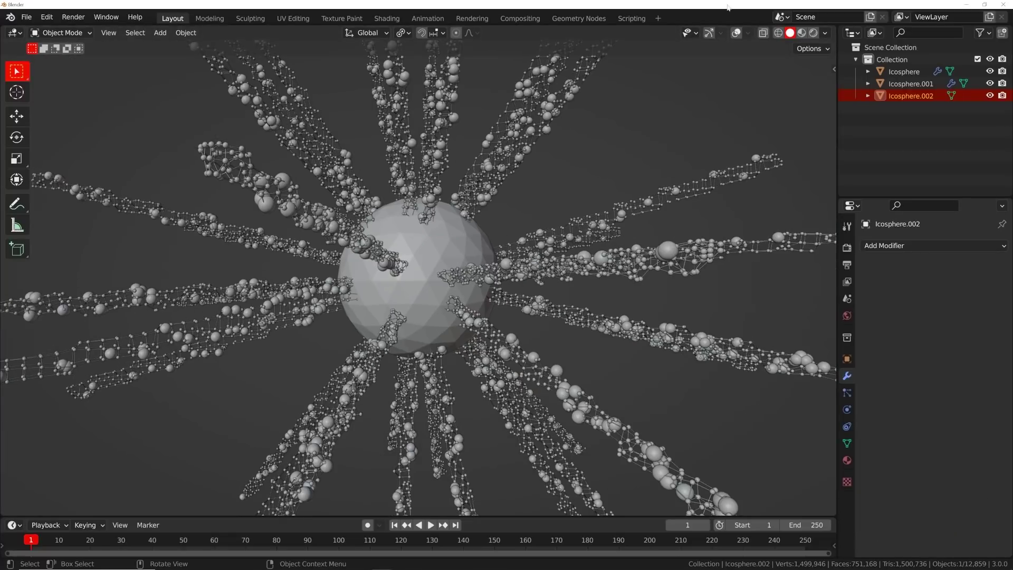
click(737, 34)
click(848, 393)
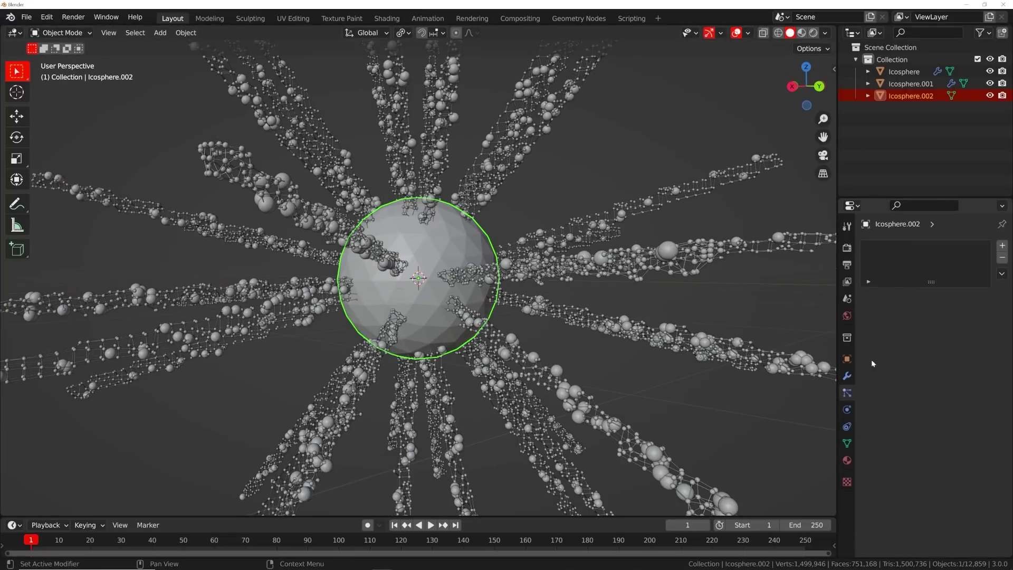
click(847, 445)
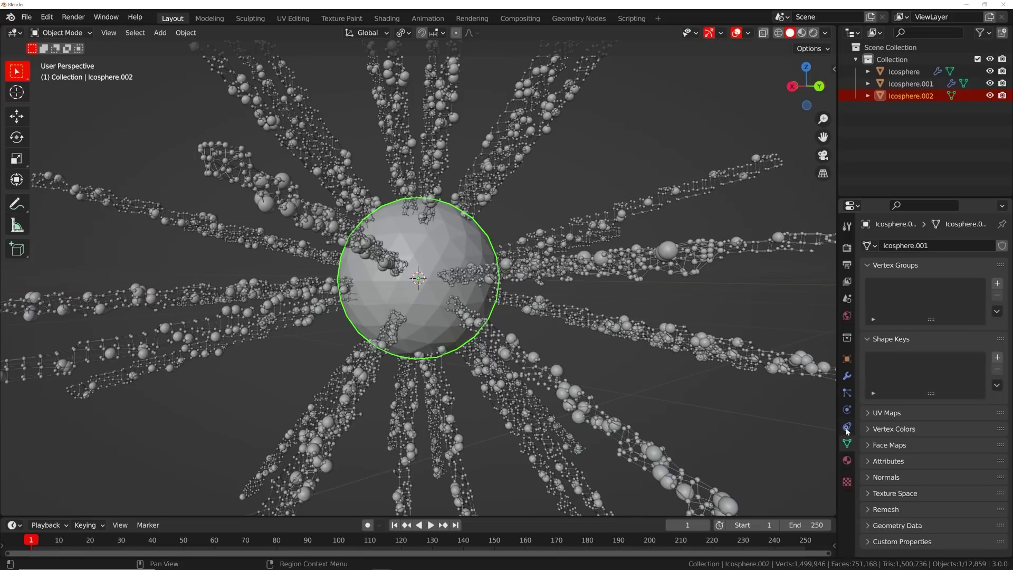
click(847, 394)
click(1002, 246)
click(971, 312)
scroll(578, 295, down, 4)
middle_drag(578, 295, 526, 305)
scroll(521, 321, up, 5)
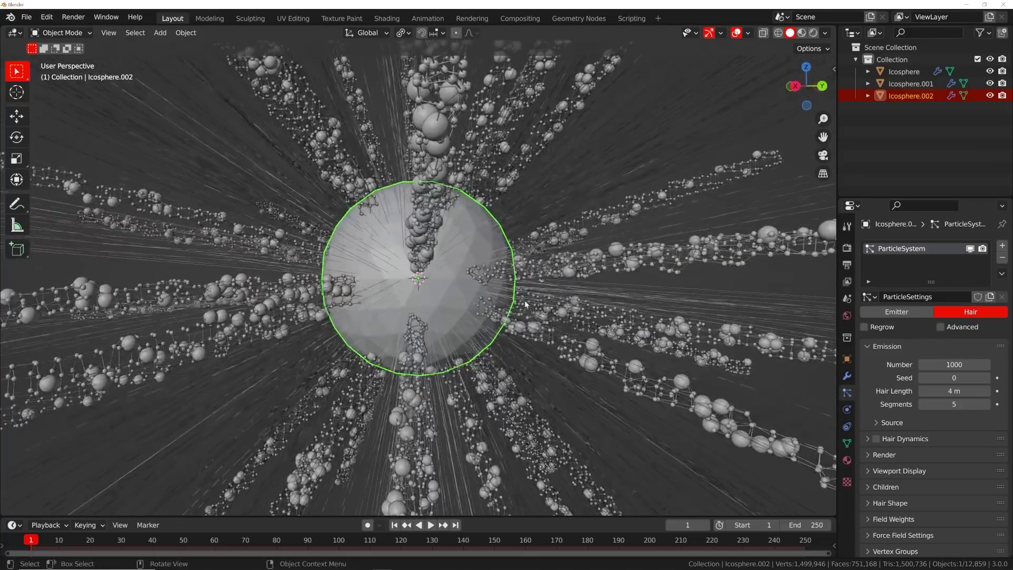
Step: Switch the viewport to Material Preview shading and change the render engine from Cycles to Eevee
scroll(905, 453, down, 2)
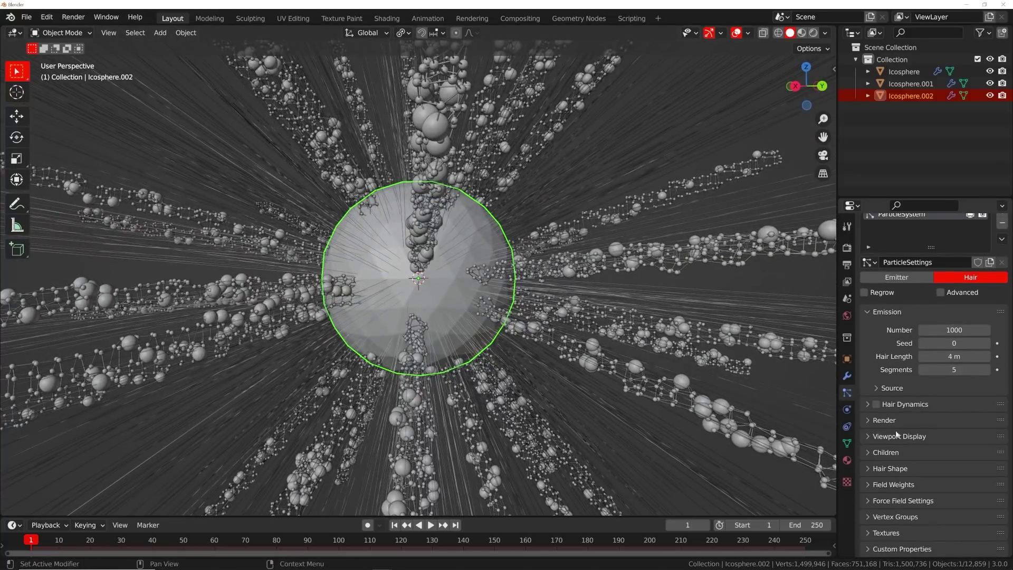
click(801, 33)
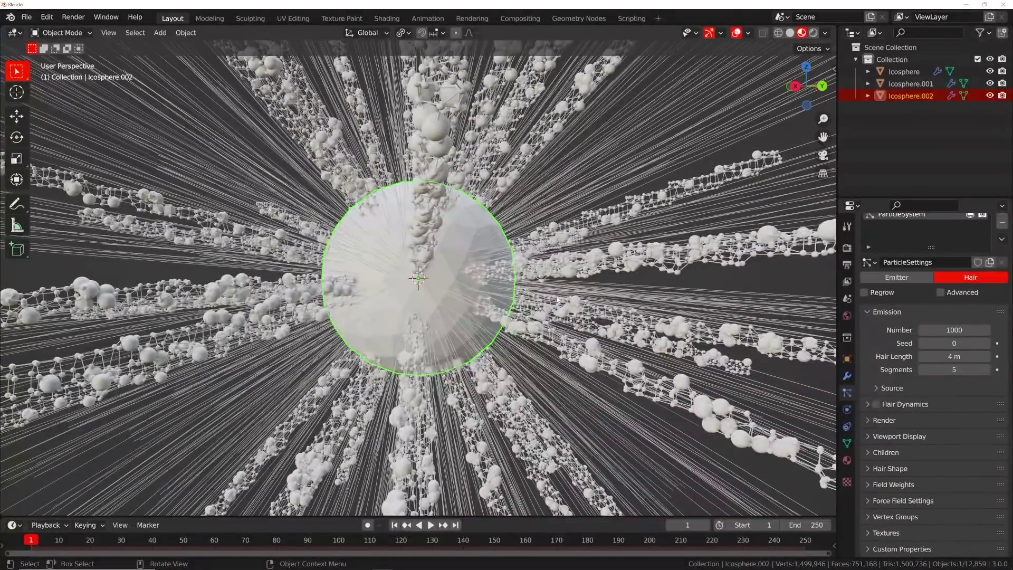
click(847, 248)
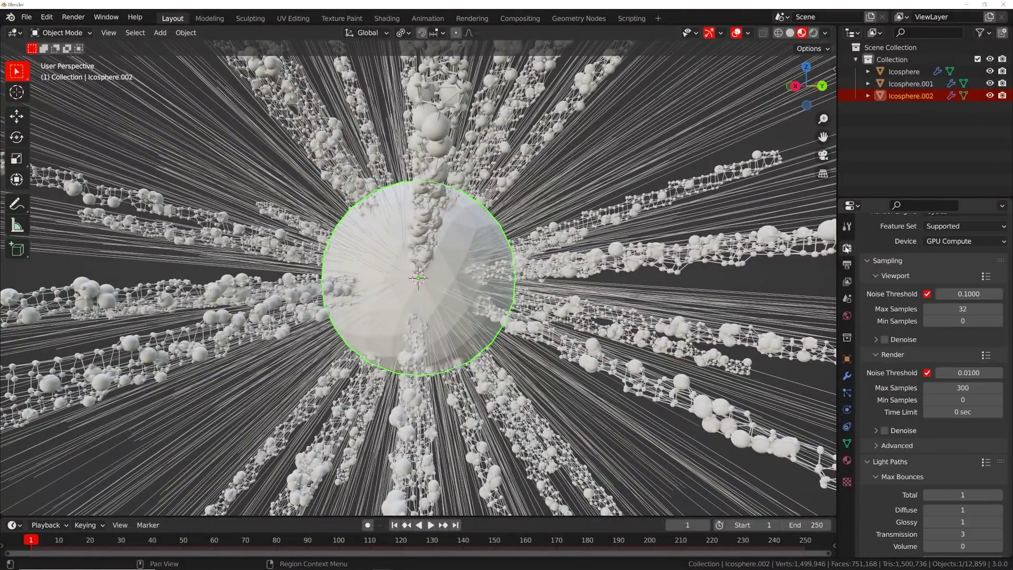
scroll(935, 388, down, 10)
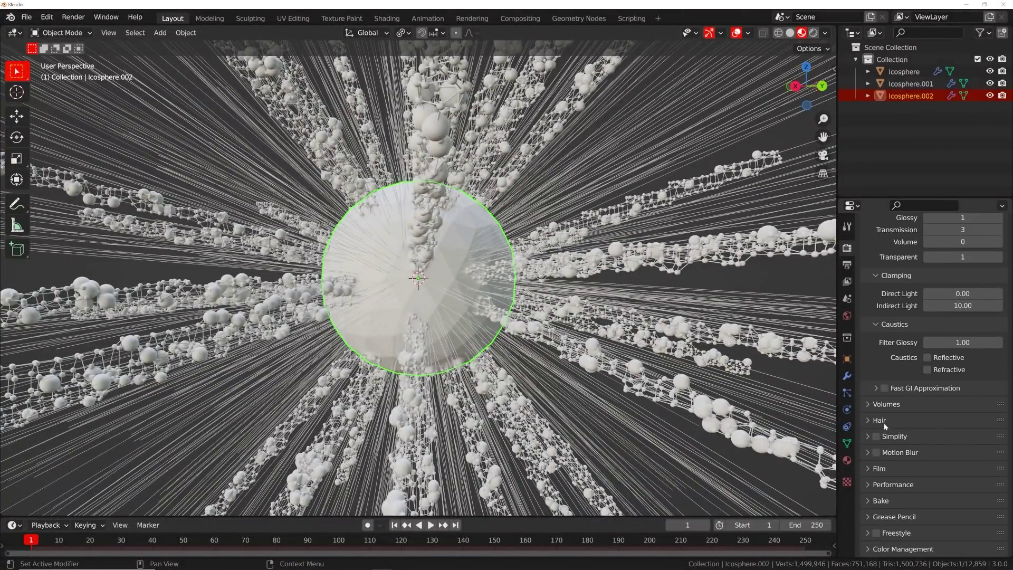
click(886, 421)
scroll(918, 386, up, 15)
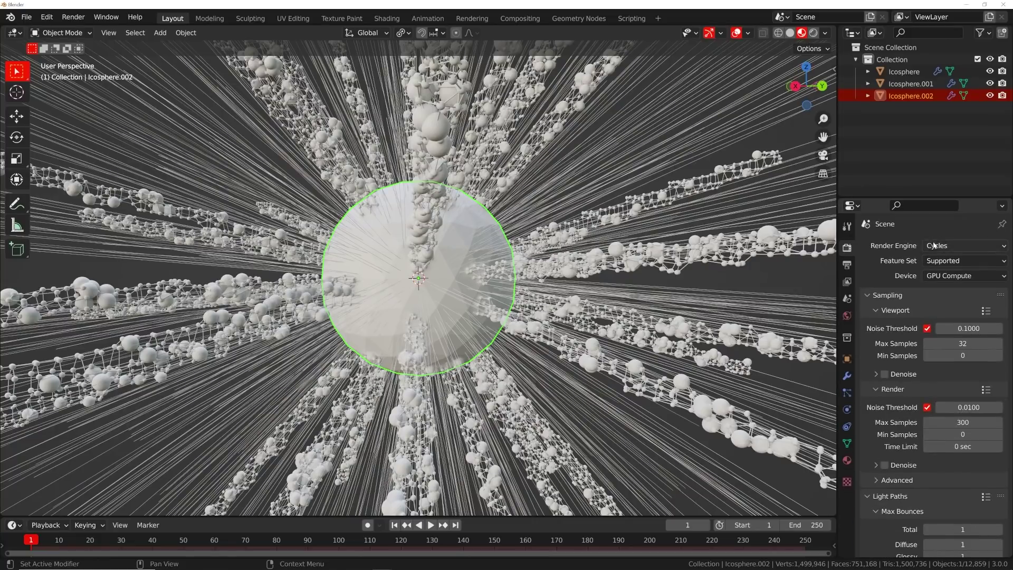
click(934, 245)
click(939, 287)
click(950, 245)
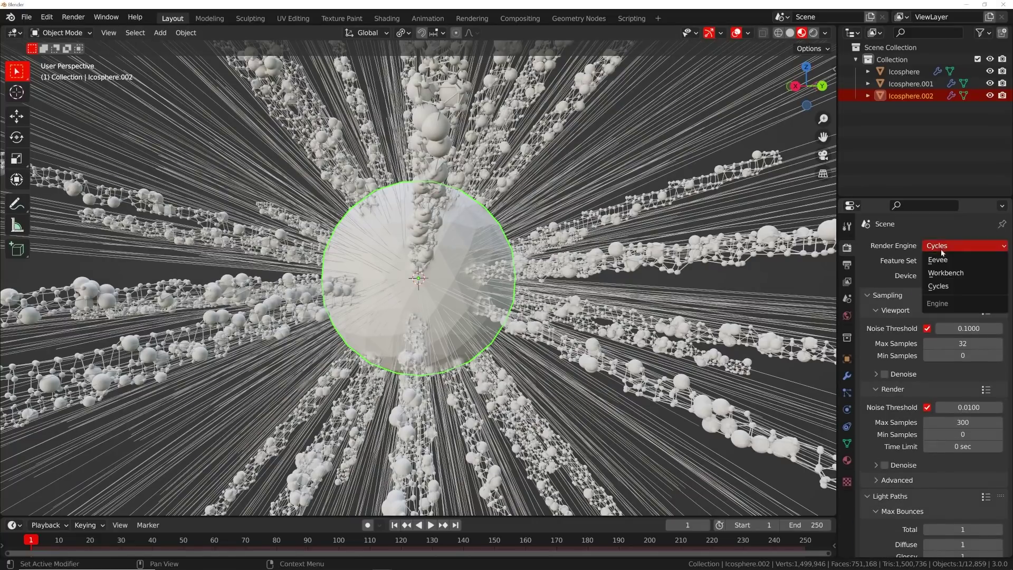
click(937, 261)
Step: Set the hair shape type to Strip in the Eevee render settings
scroll(907, 358, down, 1)
click(882, 436)
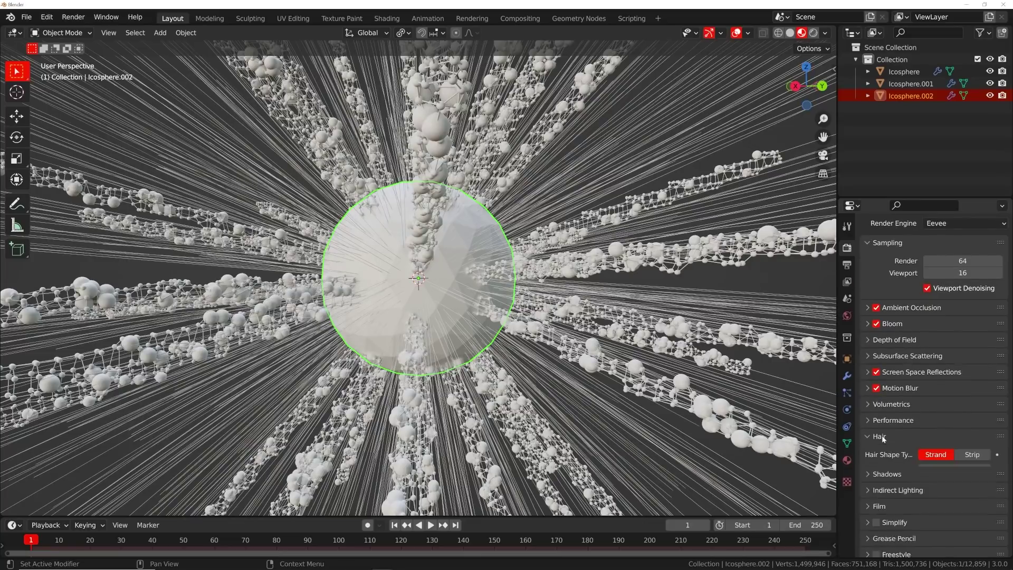
click(972, 455)
scroll(607, 348, down, 6)
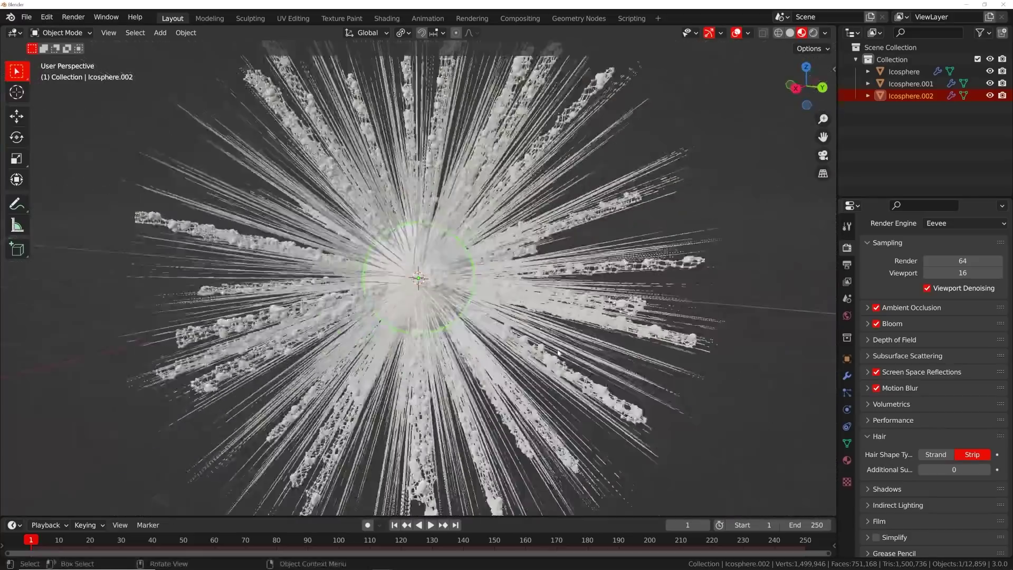
scroll(624, 345, up, 5)
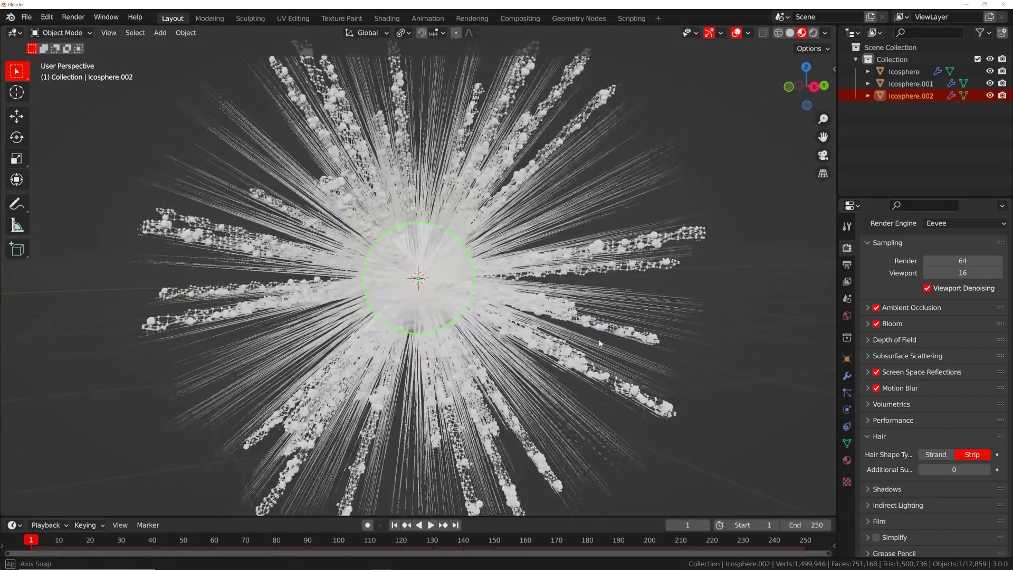
Step: Reduce the central sphere's hair particle number to 329
click(848, 393)
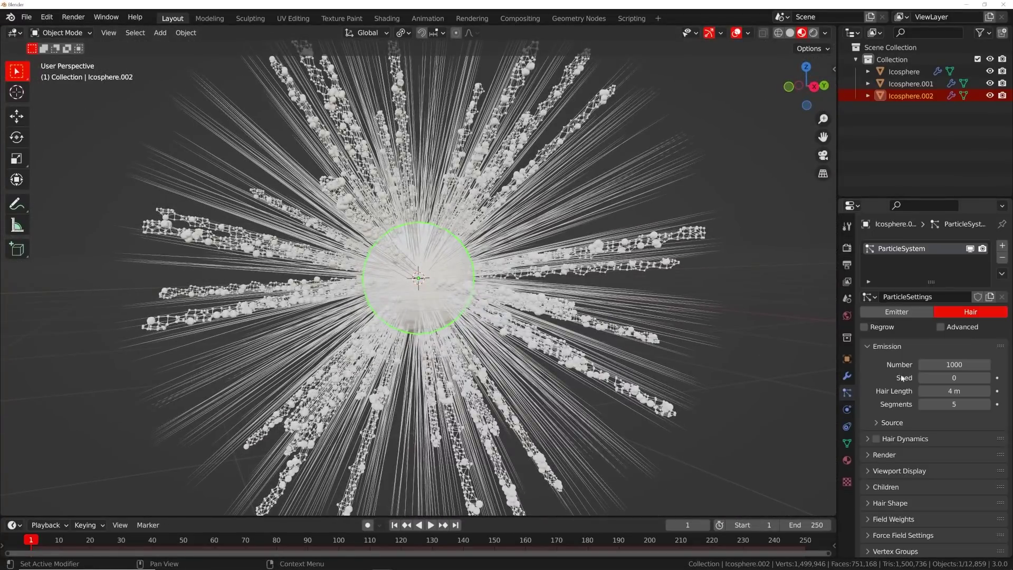
drag(954, 365, 639, 365)
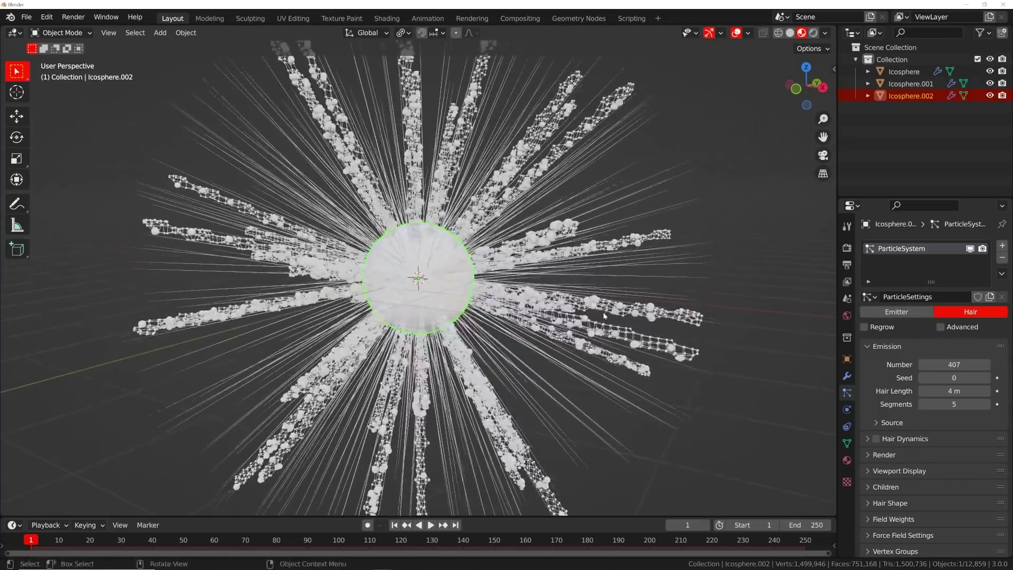
scroll(936, 451, down, 2)
mouse_move(955, 330)
mouse_down()
mouse_move(918, 330)
mouse_move(937, 330)
mouse_up()
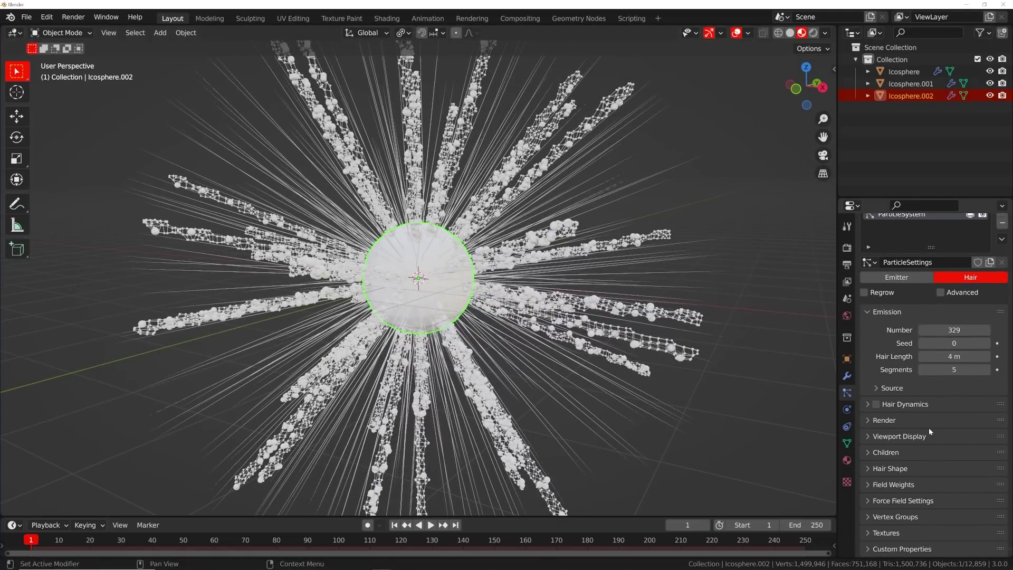
Step: In the central sphere's Hair Shape settings, set the strand shape to 0.957, the root diameter to 10 m and the tip to 1 m
click(890, 469)
scroll(900, 471, down, 4)
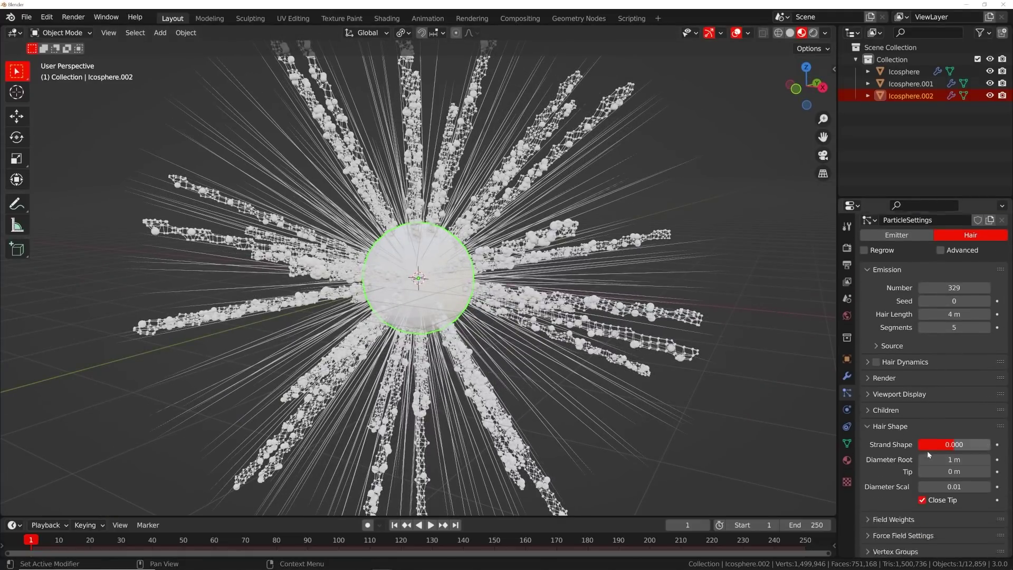
click(954, 441)
text(1)
key(Return)
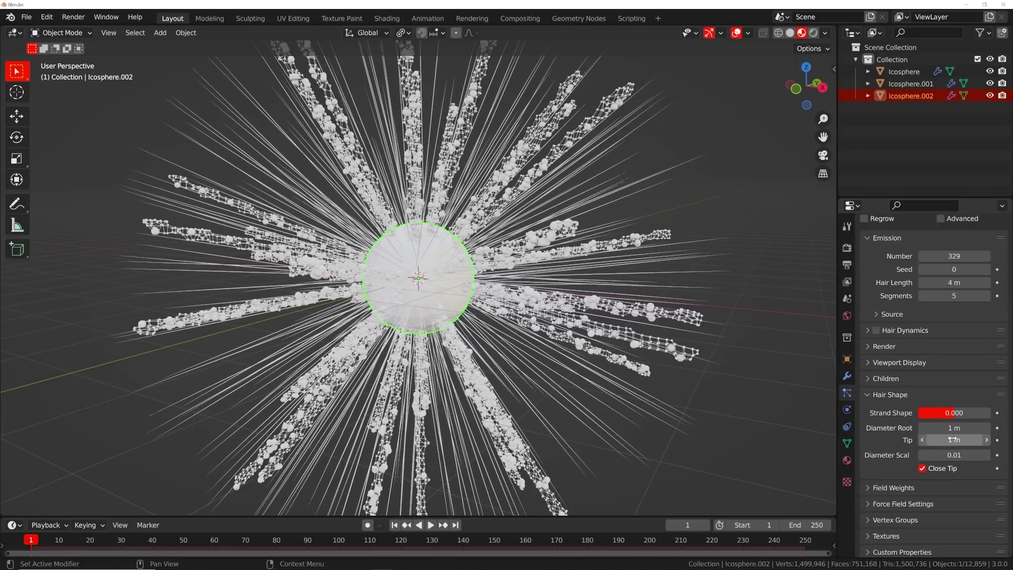
drag(953, 429, 989, 415)
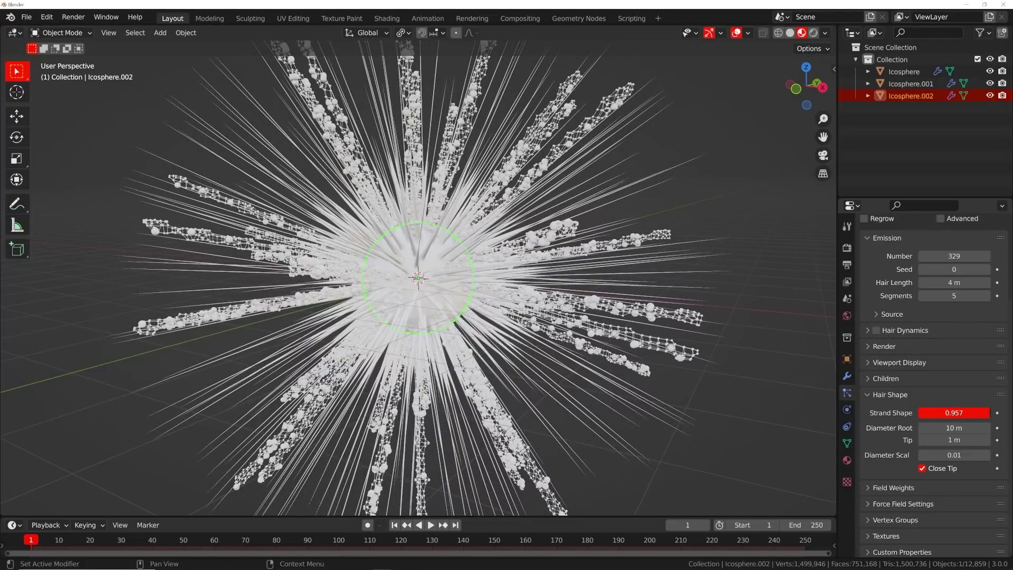
middle_drag(613, 433, 697, 416)
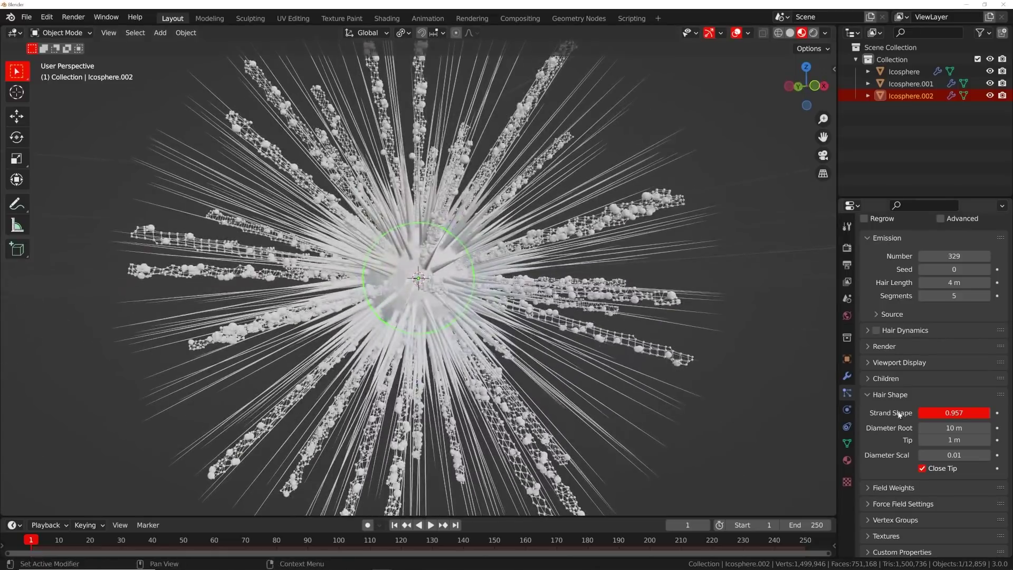
Step: Set the hair's root diameter to 1 m and its tip diameter to 0.84 m
click(947, 426)
text(1)
key(Return)
click(950, 440)
text(0.09)
key(Return)
drag(950, 440, 981, 440)
mouse_move(507, 363)
middle_down()
mouse_move(489, 374)
mouse_move(499, 348)
middle_up()
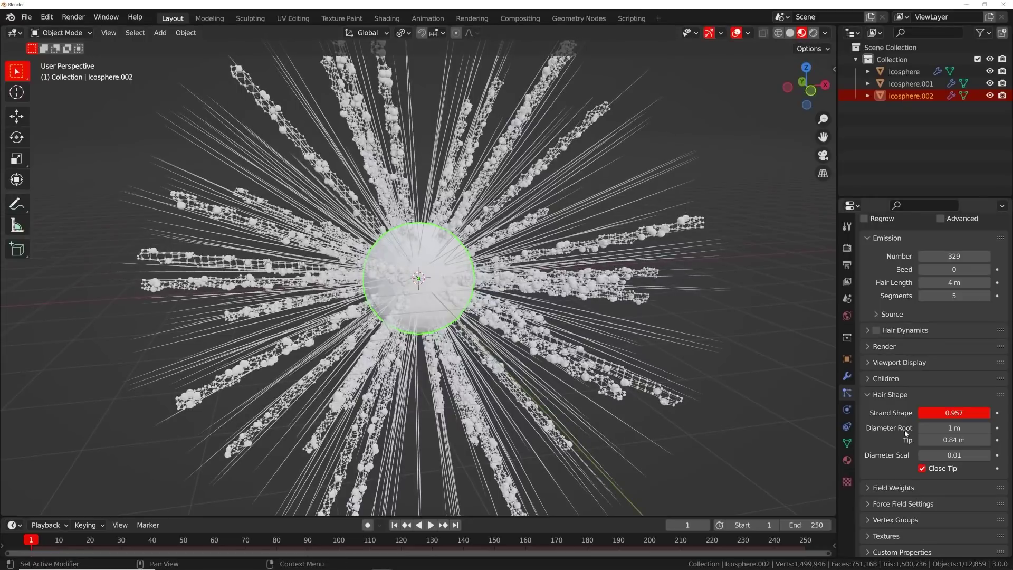
Step: Set the hair's viewport display strand steps to 8
scroll(903, 433, down, 1)
click(900, 359)
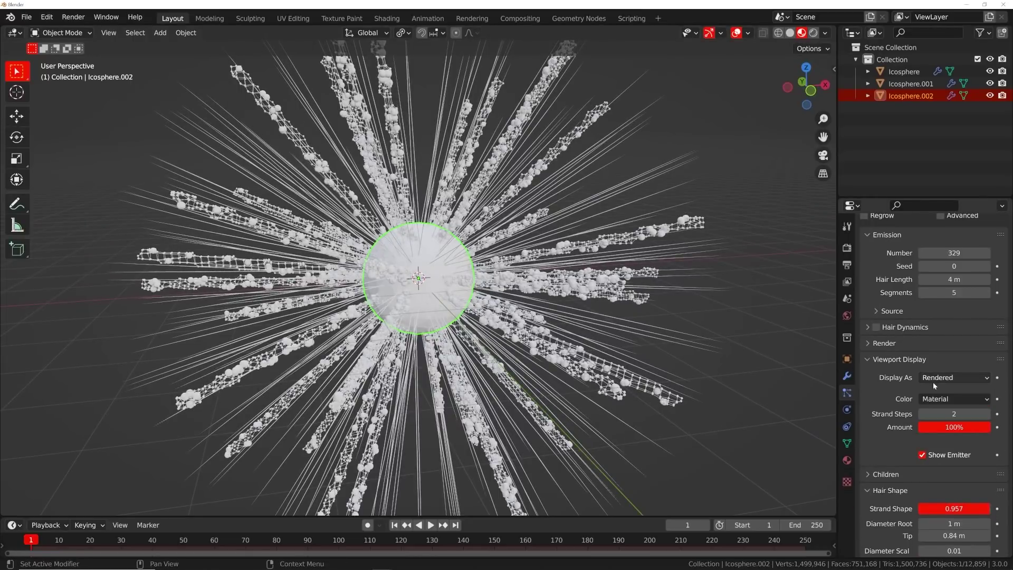
click(954, 413)
text(8)
key(Return)
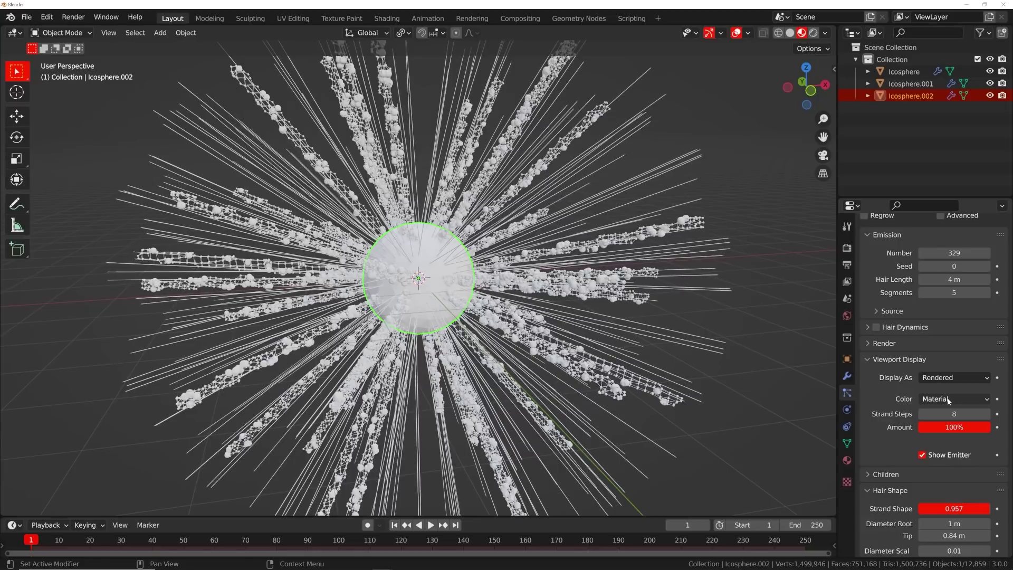
Step: Set the hair's render path steps to 8
scroll(898, 369, down, 3)
scroll(896, 353, up, 3)
click(895, 345)
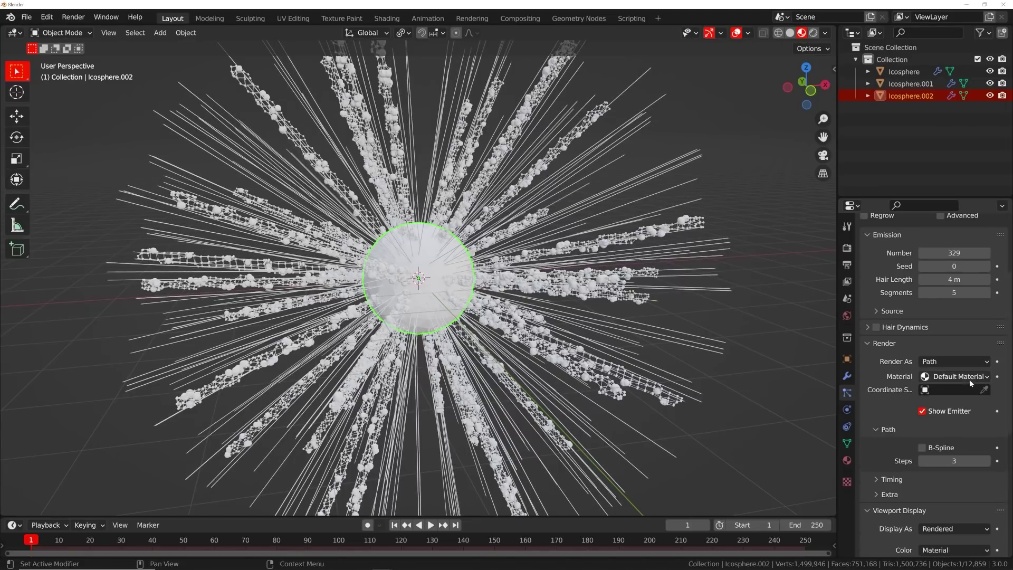
click(954, 460)
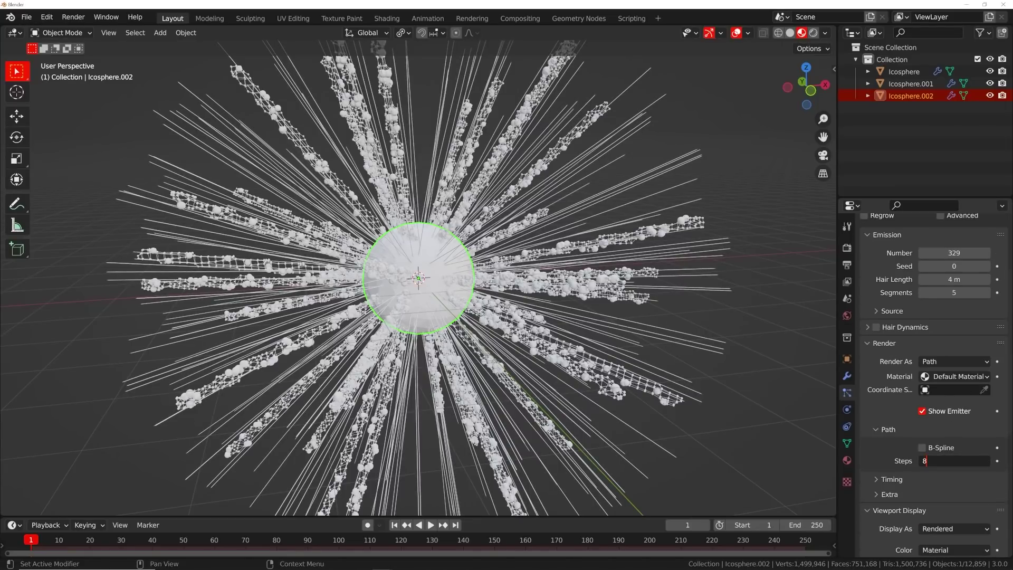
key(Return)
scroll(584, 242, up, 2)
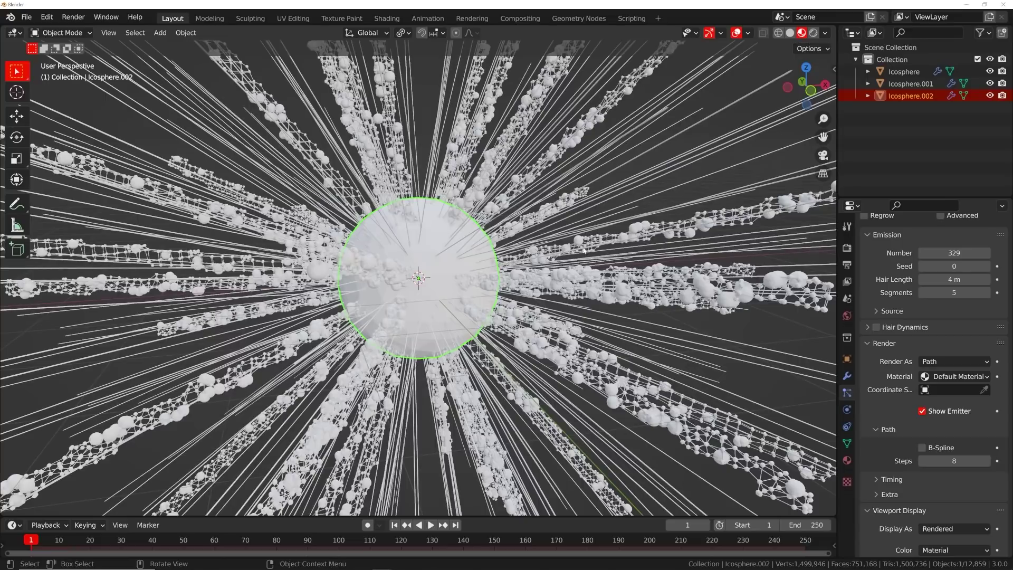
Step: Add a Turbulence force field at the centre of the scene
key(shift+a)
mouse_move(583, 243)
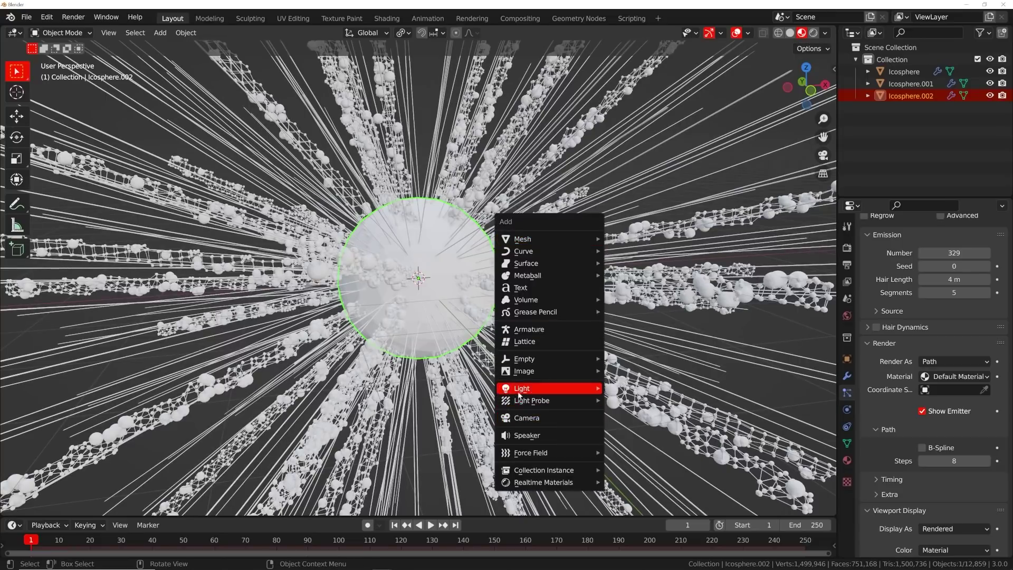
mouse_move(544, 453)
click(640, 426)
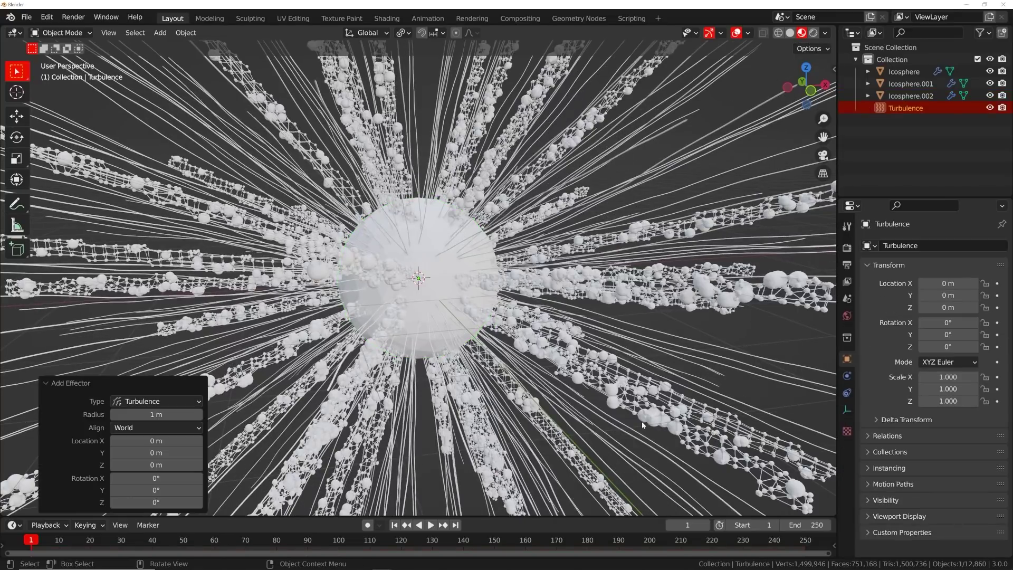
Step: Set the turbulence force field's strength to 3.4 to bend the hair strands
click(847, 376)
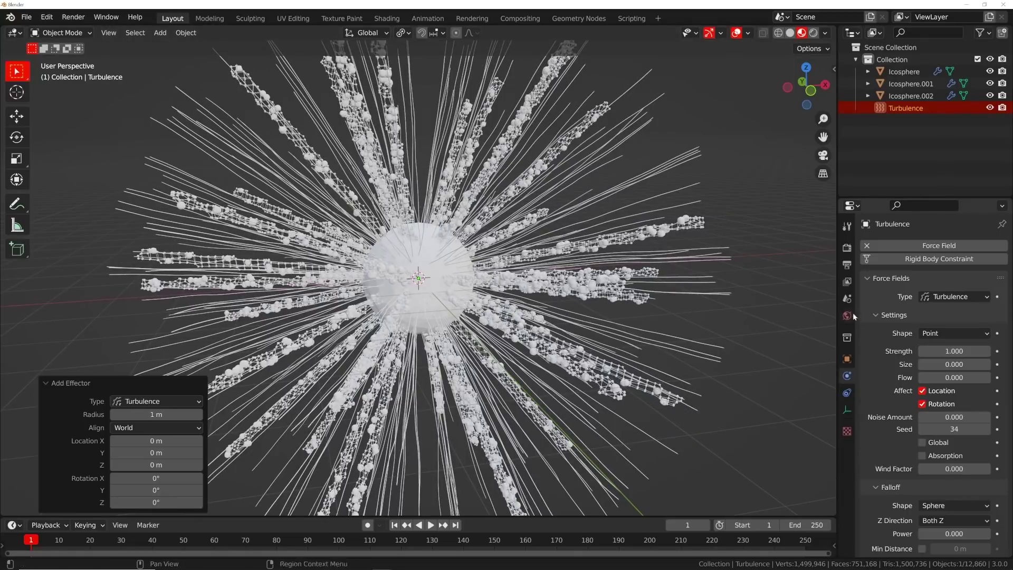
click(905, 108)
double_click(954, 351)
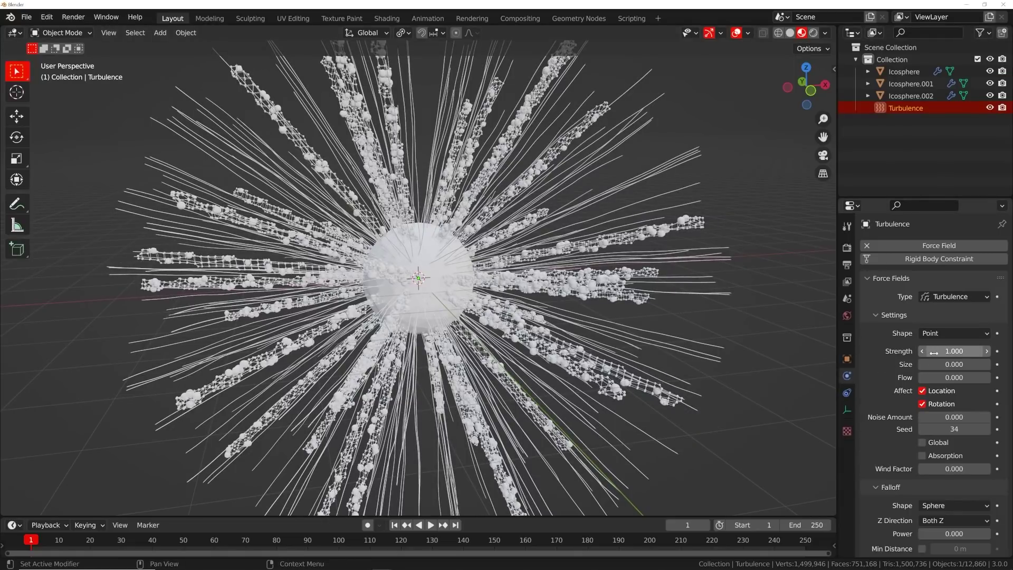
text(0.1)
key(Return)
double_click(954, 351)
text(3)
key(Return)
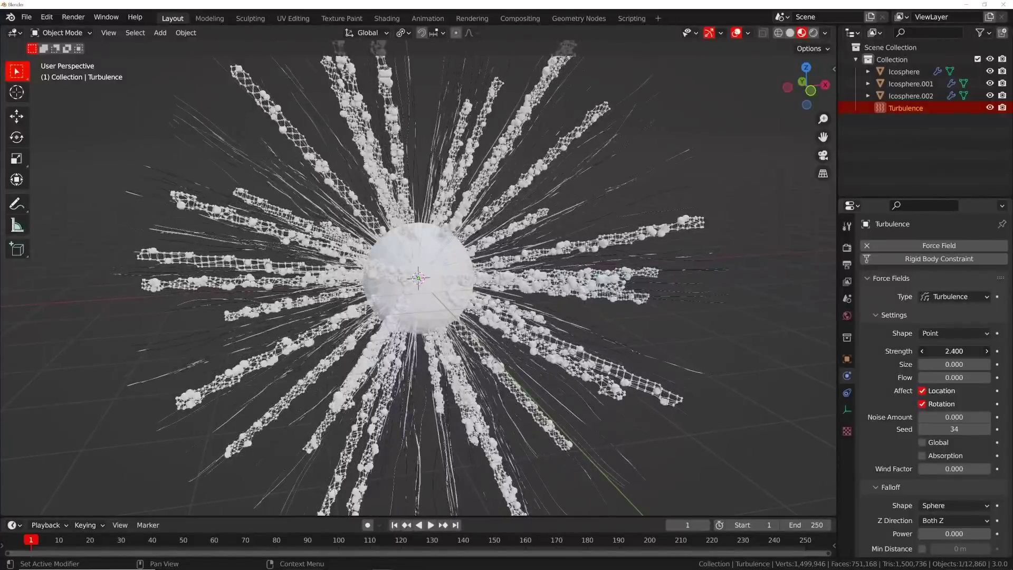
double_click(954, 351)
text(3.4)
key(Return)
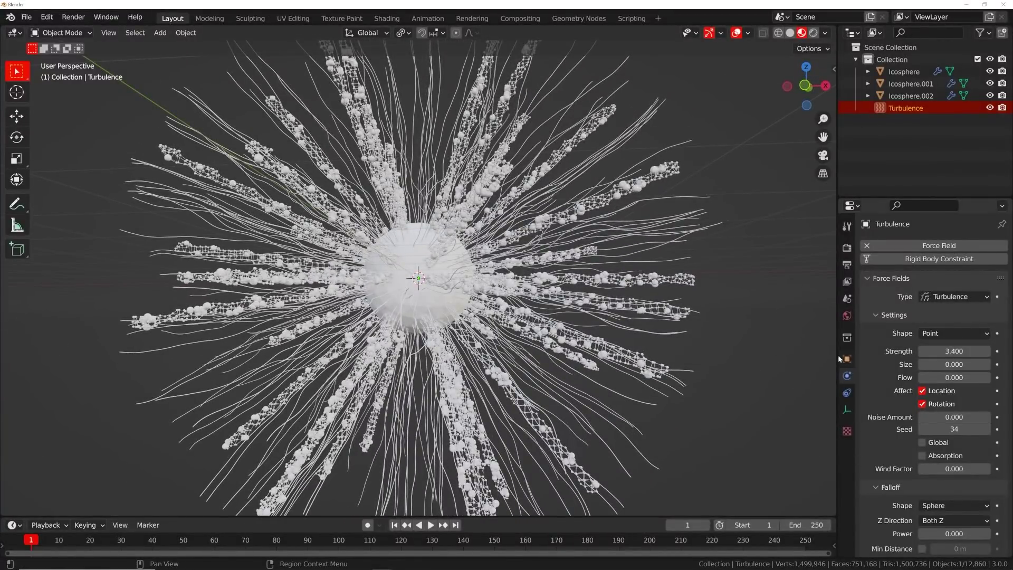
Step: Reselect the hair-emitting sphere Icosphere.002 and lower its hair tip diameter to about 0.17 m, keeping the root at 1 m
click(911, 95)
click(847, 427)
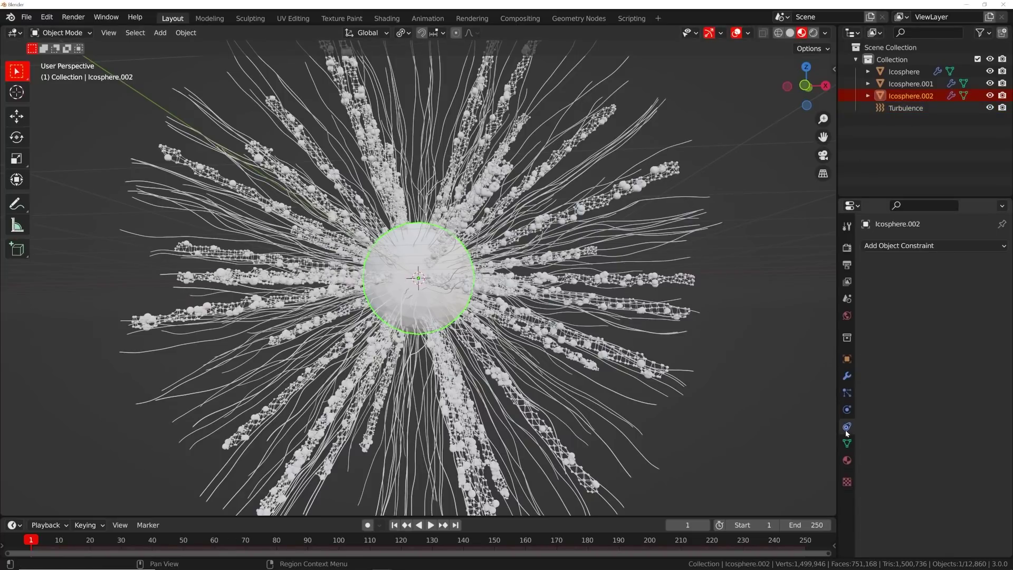
click(847, 444)
click(848, 392)
scroll(955, 465, down, 4)
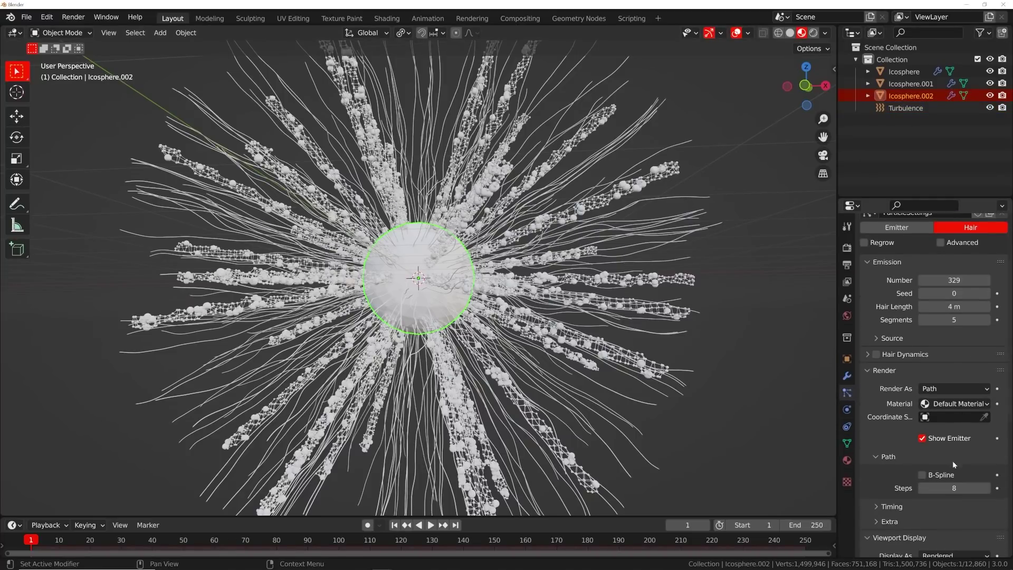
scroll(955, 465, down, 8)
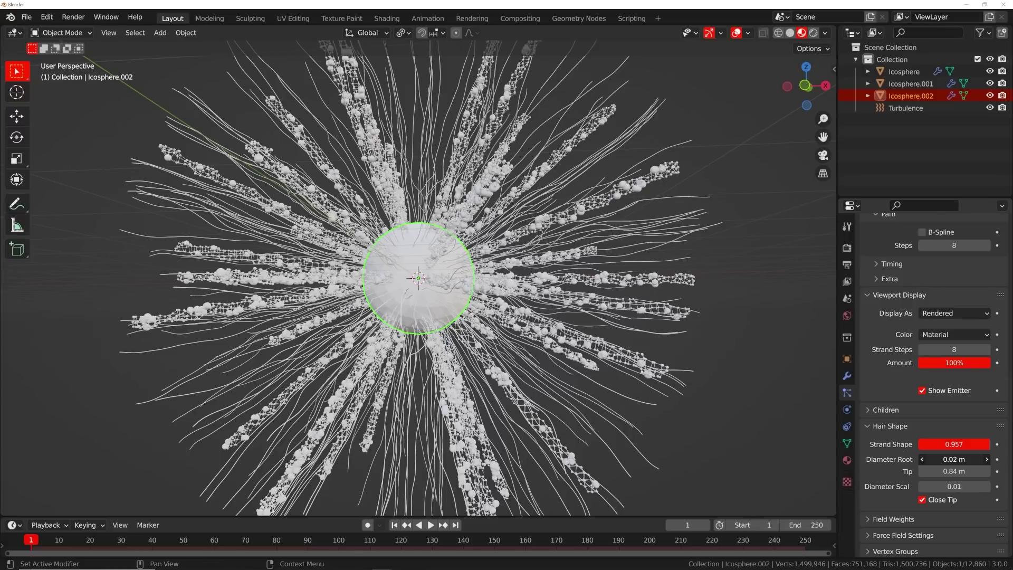
key(BackSpace)
key(BackSpace)
drag(954, 472, 966, 472)
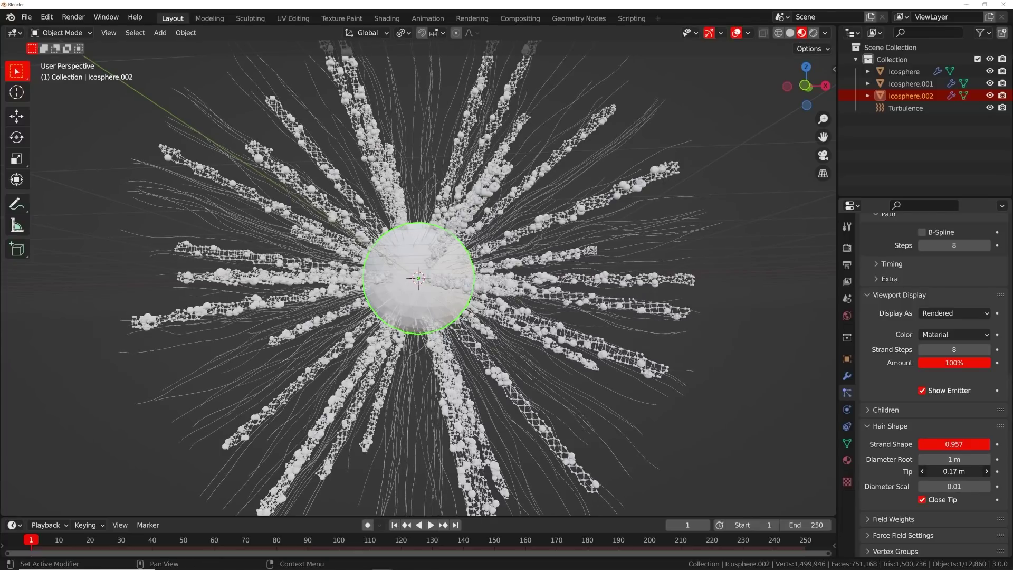
Step: Turn off Show Emitter for the hair particles in both the render and viewport display settings
scroll(623, 337, up, 3)
middle_drag(623, 338, 652, 339)
scroll(932, 432, up, 3)
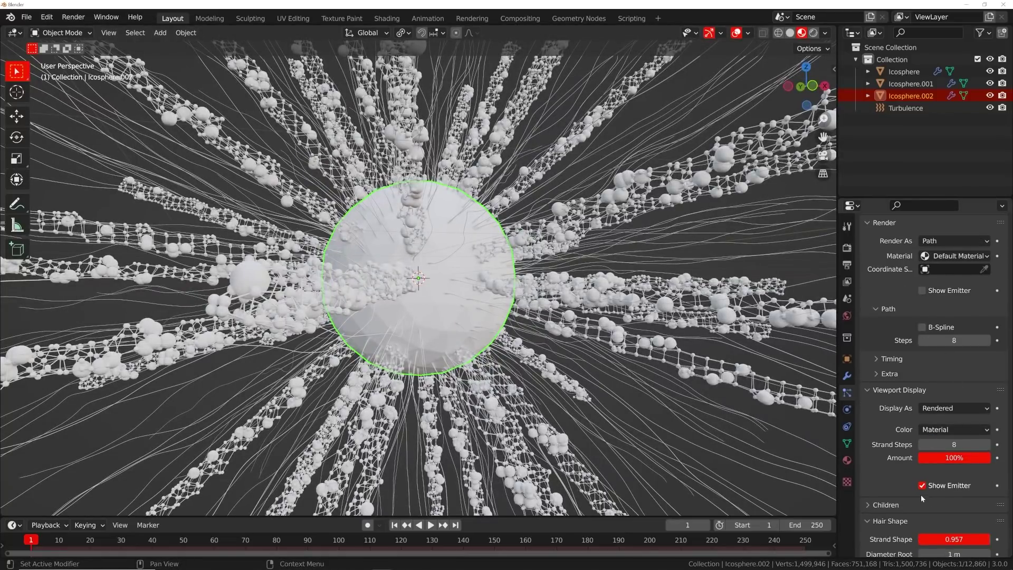
click(922, 486)
click(614, 395)
middle_drag(511, 376, 452, 368)
scroll(451, 367, down, 4)
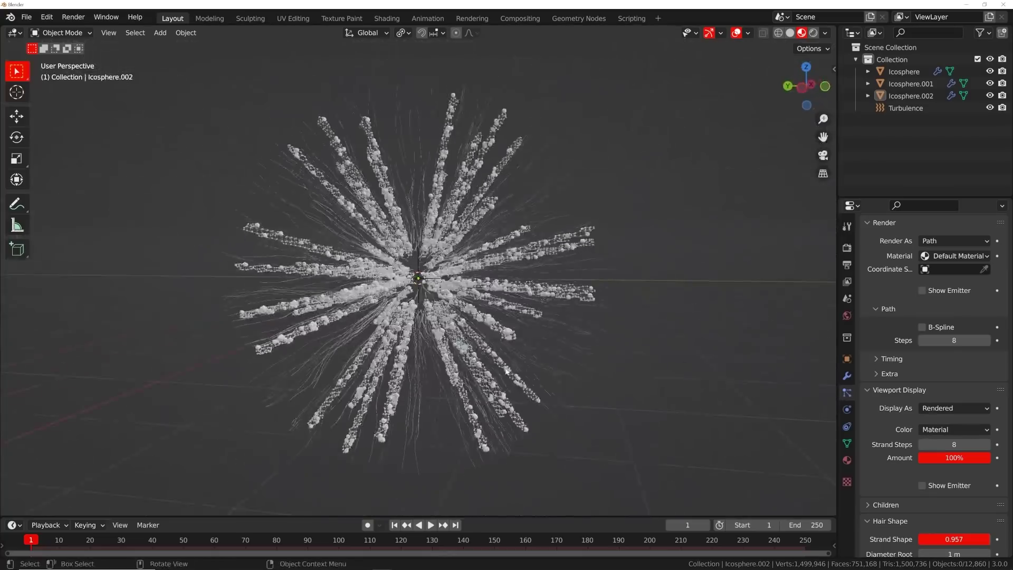
scroll(401, 295, up, 5)
middle_drag(392, 286, 493, 336)
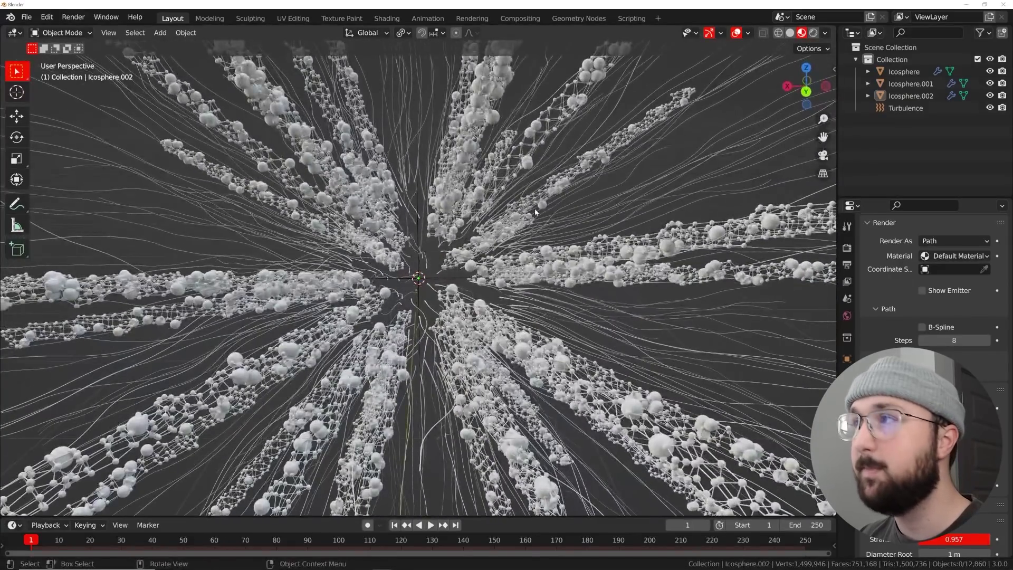
Step: Add a new ico sphere at the centre with 4 subdivisions and a 1 m radius, and shade it smooth
key(shift+a)
key(shift+a)
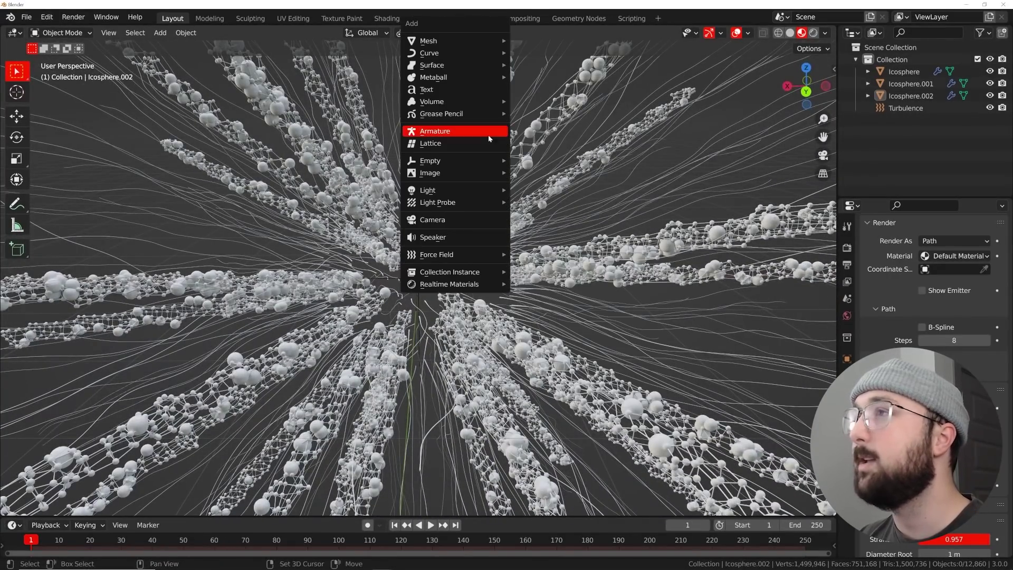
mouse_move(454, 41)
click(533, 91)
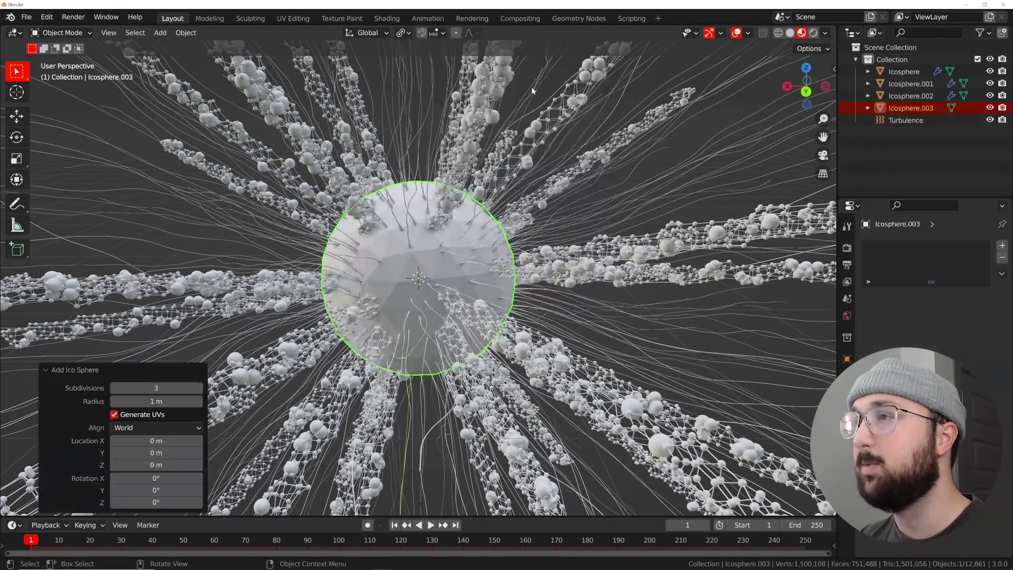
click(200, 389)
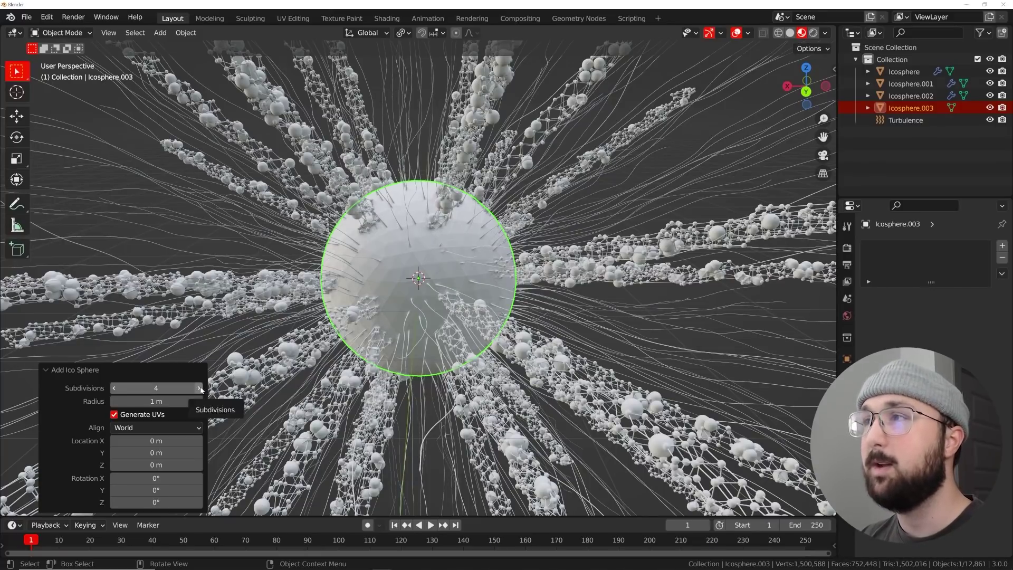
right_click(486, 268)
click(486, 267)
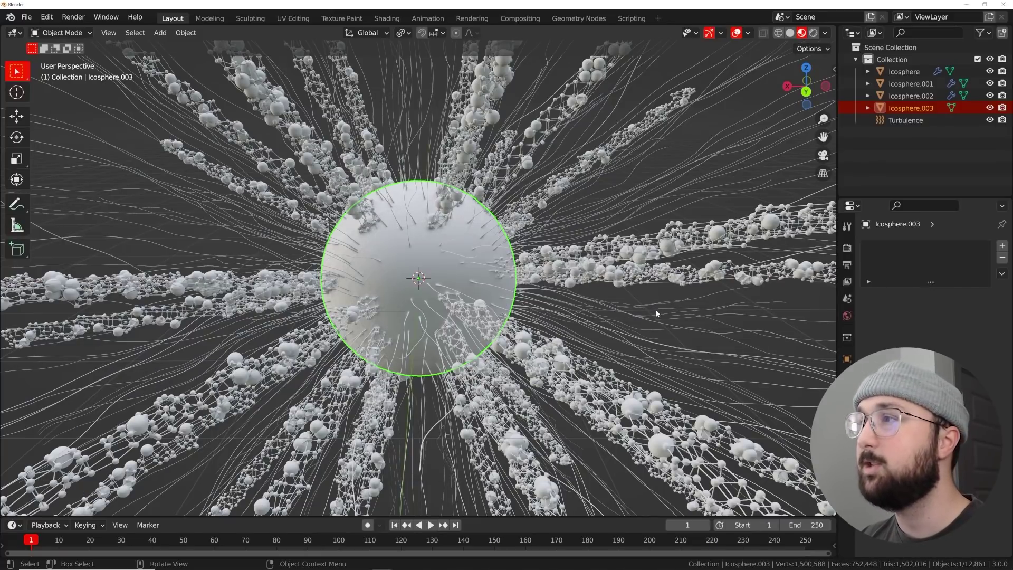
Step: Give the new central sphere a new Principled BSDF material with Metallic 1.0 and a slightly darker, light grey base color
scroll(656, 311, down, 5)
middle_drag(568, 302, 525, 320)
scroll(564, 328, up, 6)
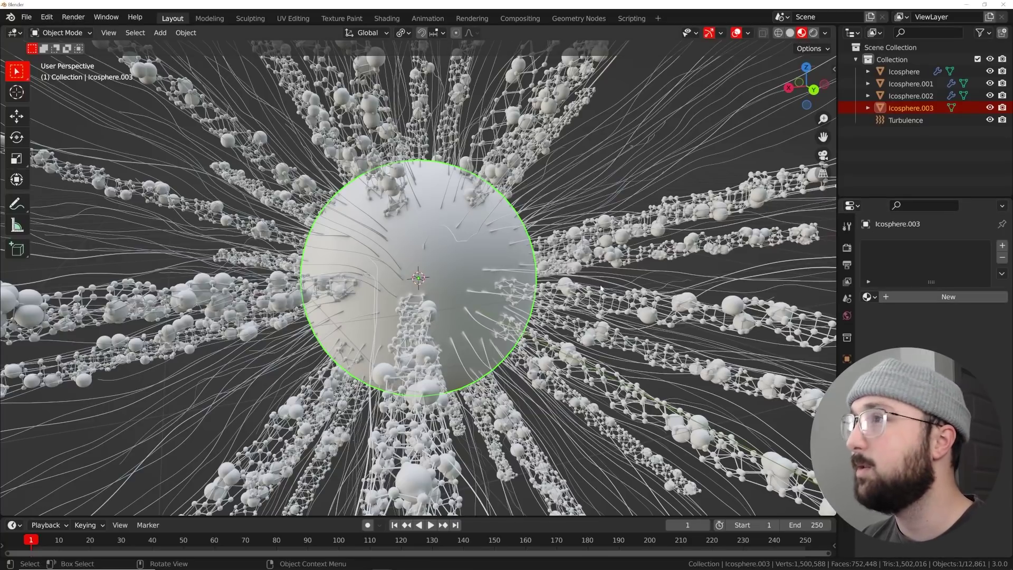
click(948, 297)
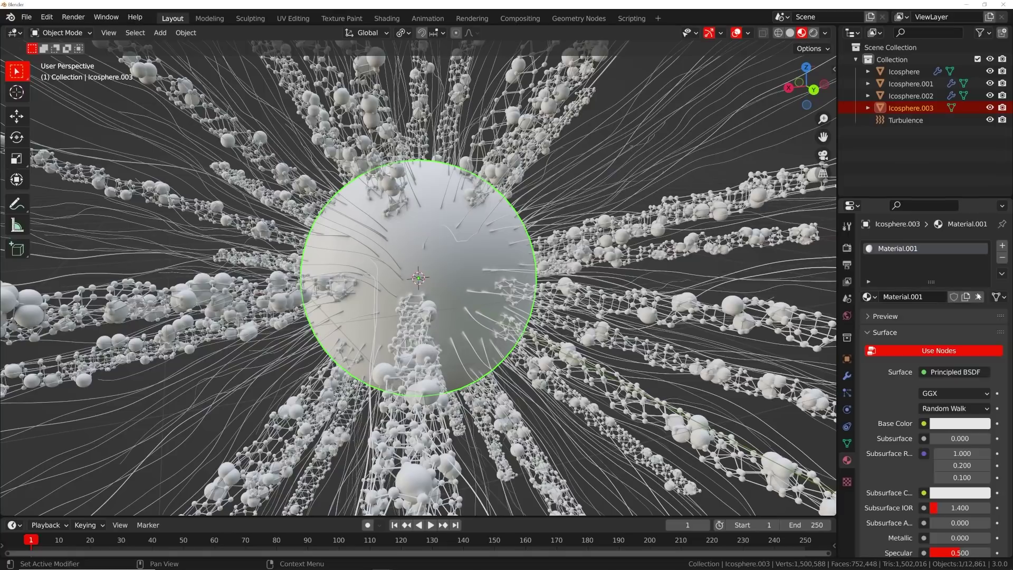
click(948, 373)
drag(945, 537, 1006, 538)
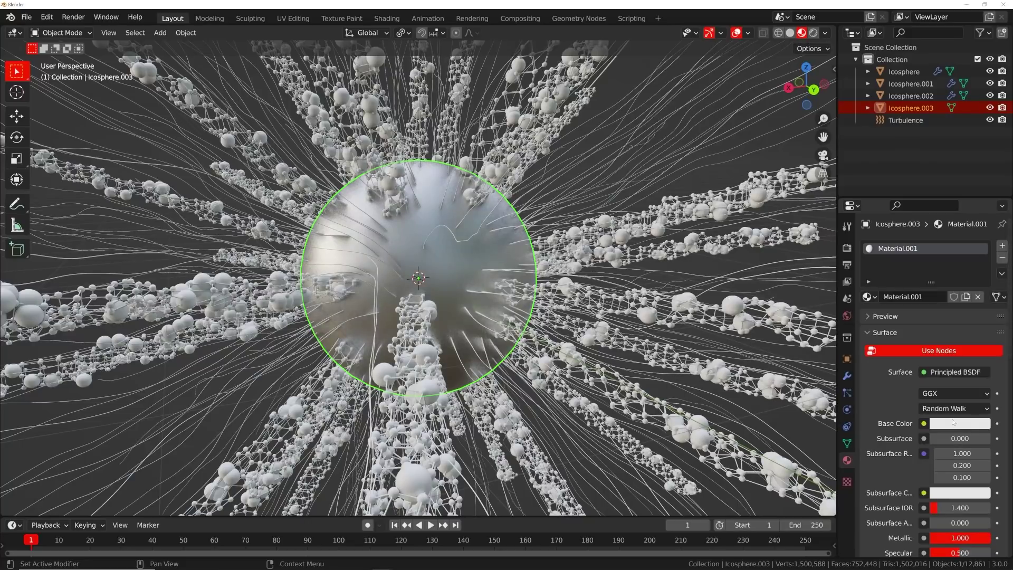
click(956, 423)
click(982, 265)
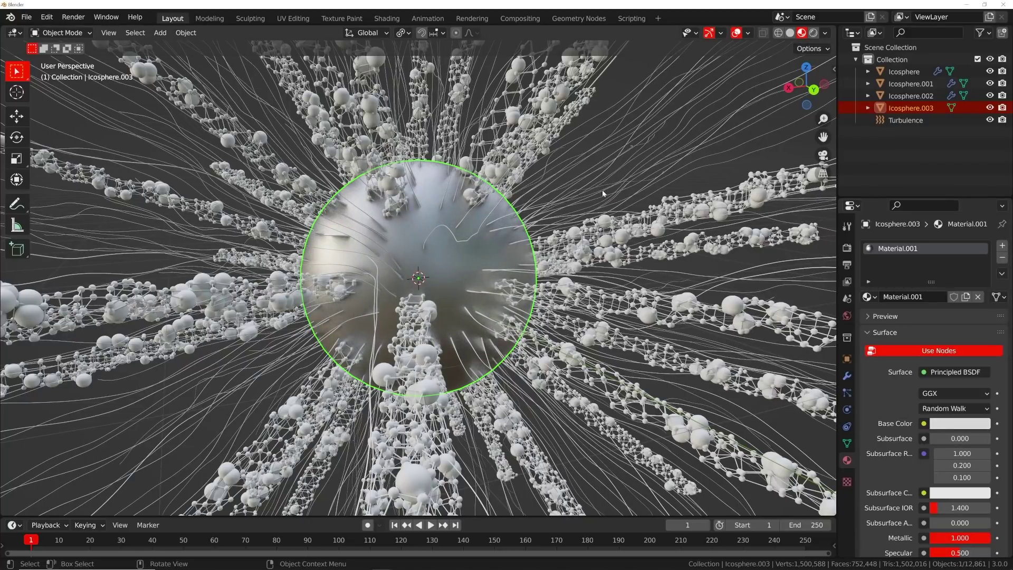
click(674, 220)
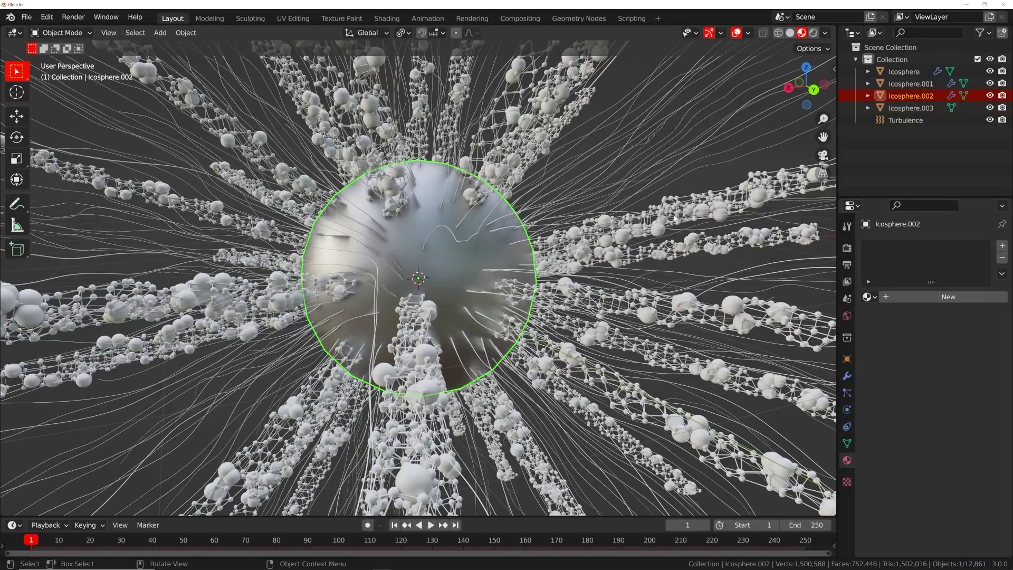
click(990, 95)
click(990, 95)
Step: Select the spike burst Icosphere.001 and give it a new Principled BSDF material with Metallic 1.0
click(708, 217)
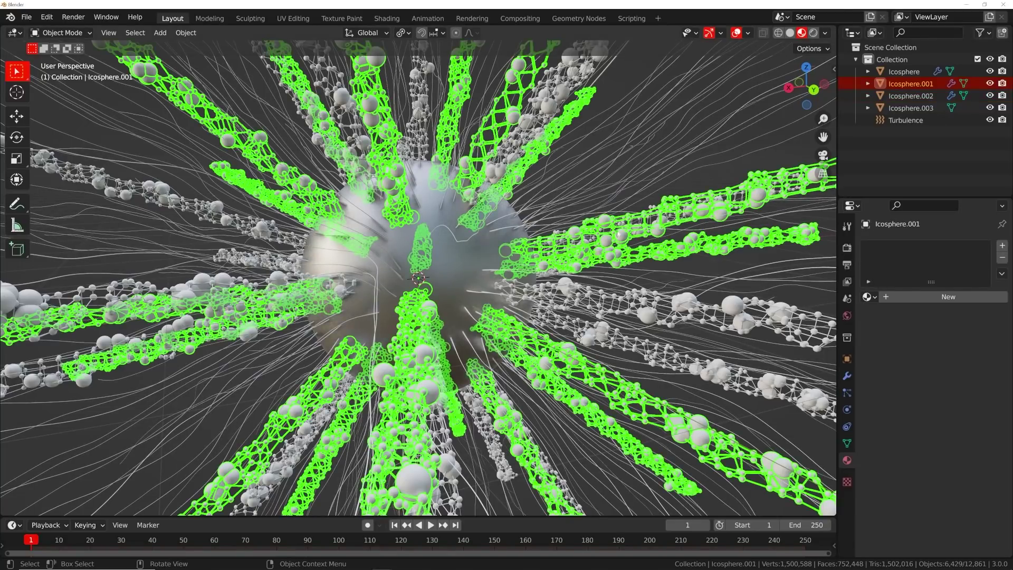
click(1003, 246)
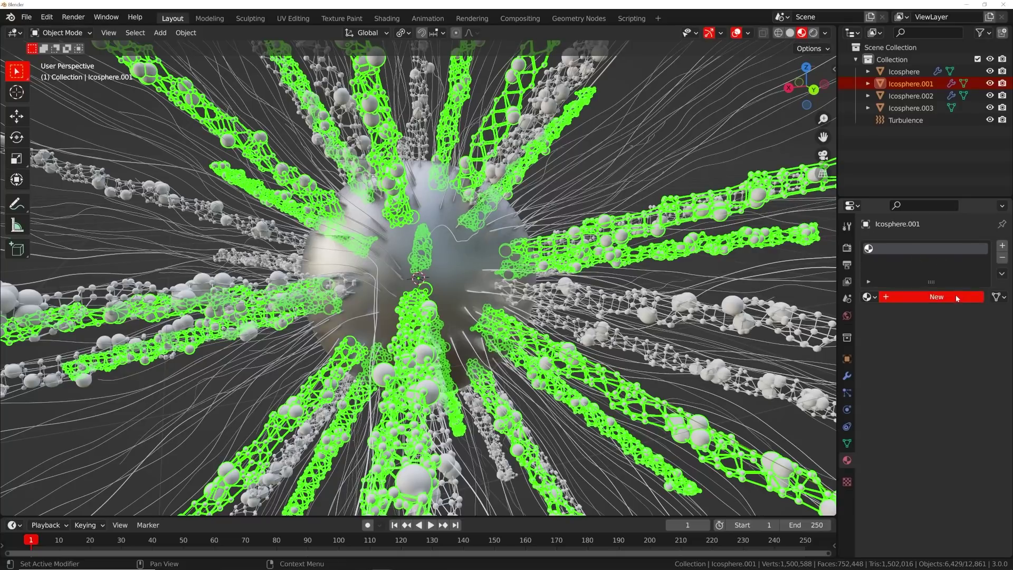
click(959, 298)
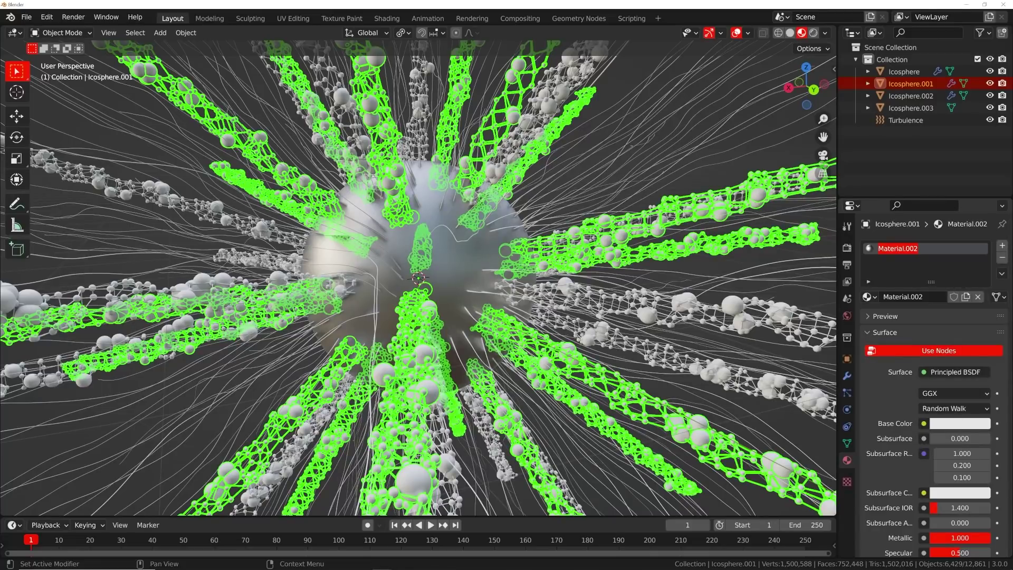
Step: Name the spike burst's material metal and add a second slot with a new material named m-light
key(Return)
click(1003, 246)
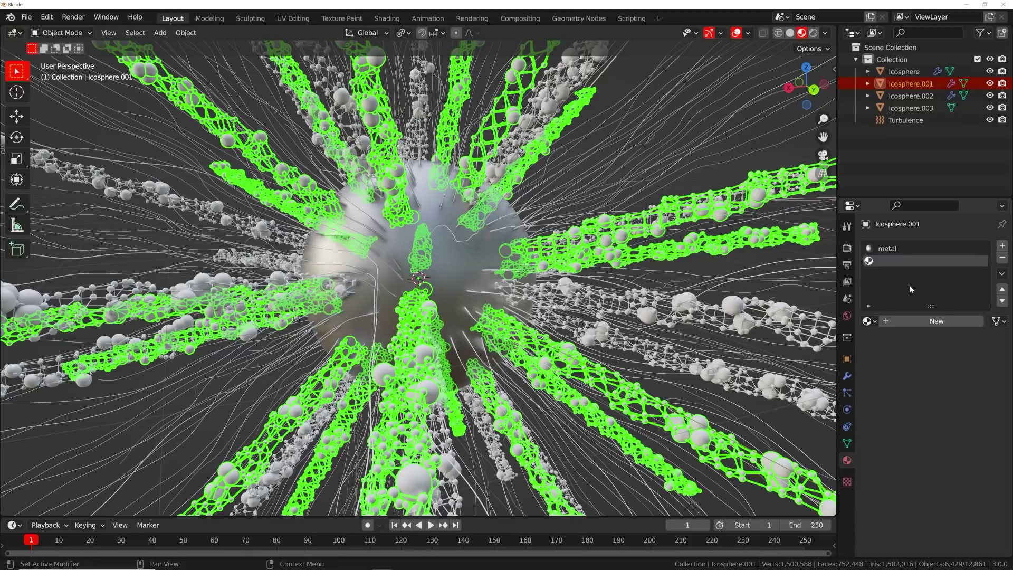
click(932, 321)
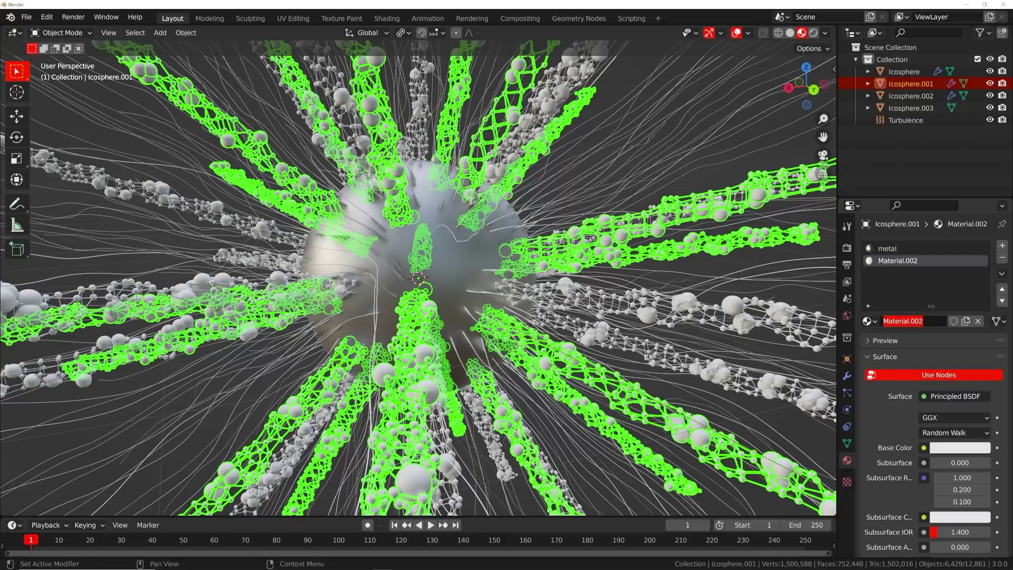
text(m-light)
key(Return)
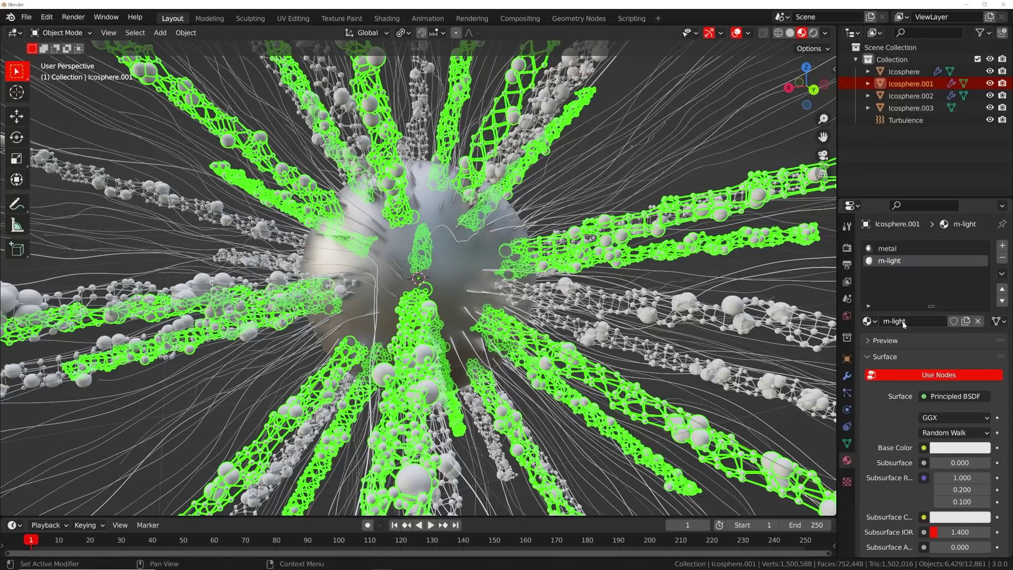
Step: Set the m-light material's Metallic value to 1.0
scroll(958, 538, down, 2)
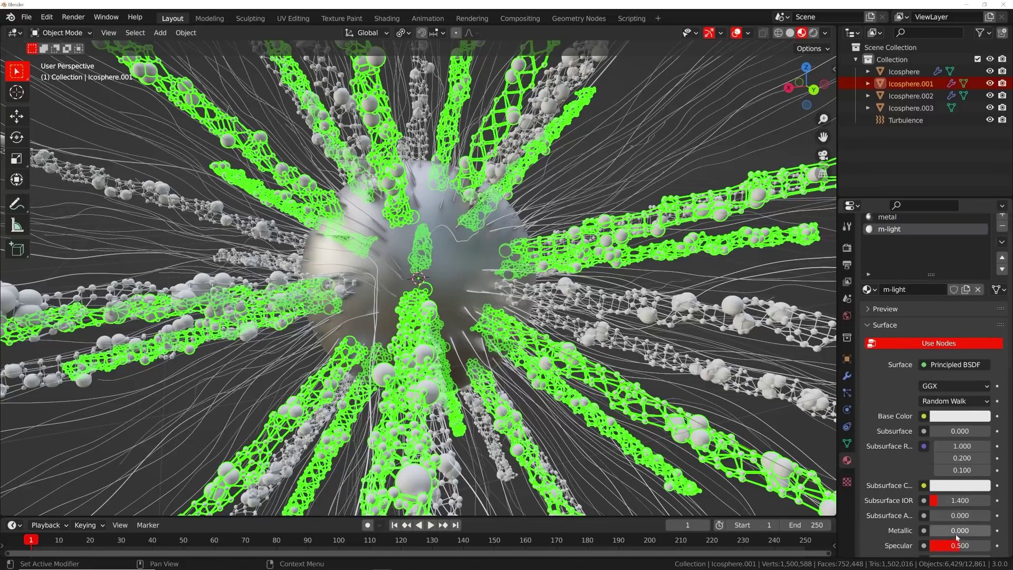
drag(945, 531, 991, 531)
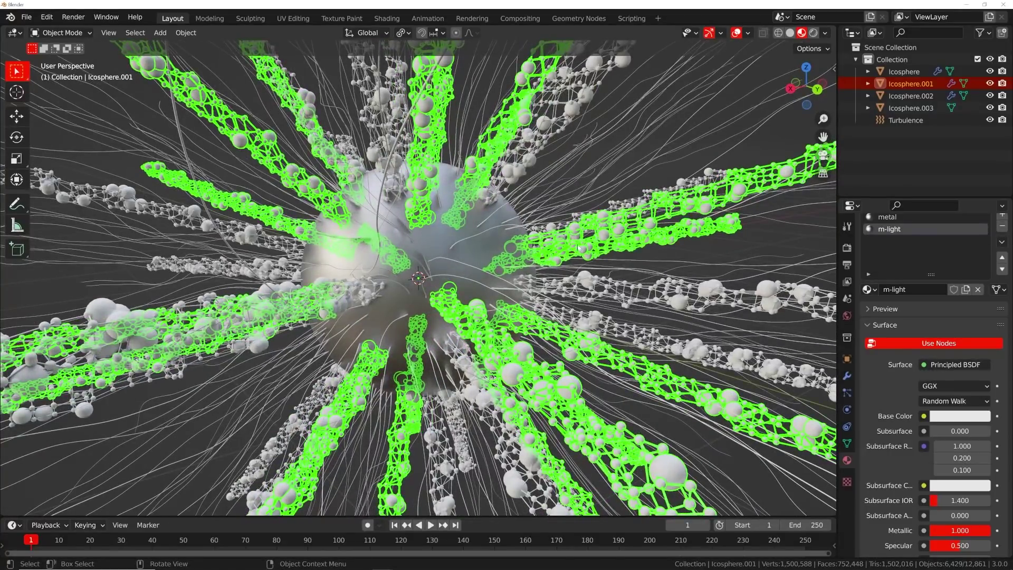
scroll(586, 253, up, 2)
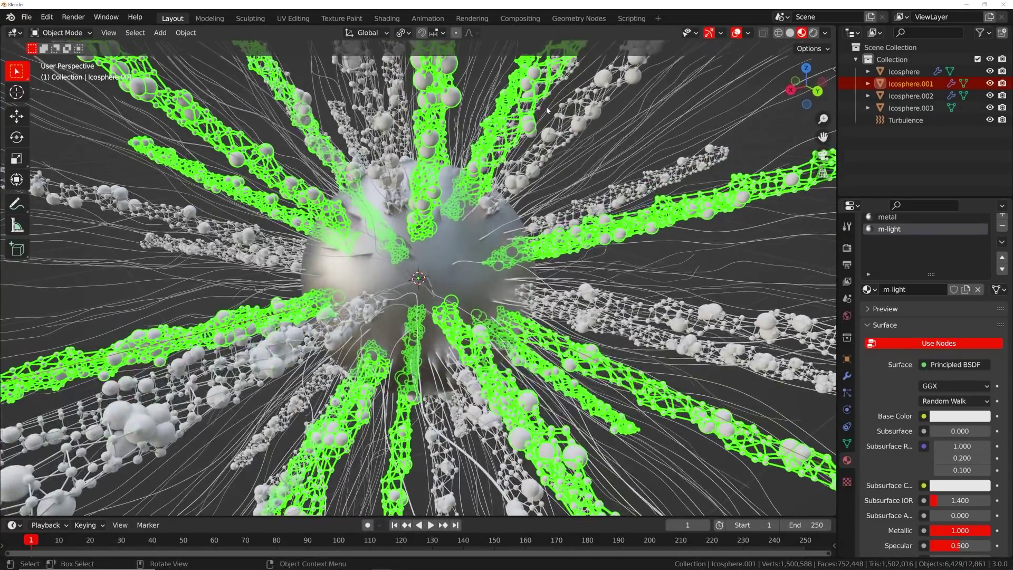
Step: In the Geometry Nodes workspace, switch the viewport to material preview and spread Join Geometry, Set Shade Smooth and Group Output away from the branches
click(569, 20)
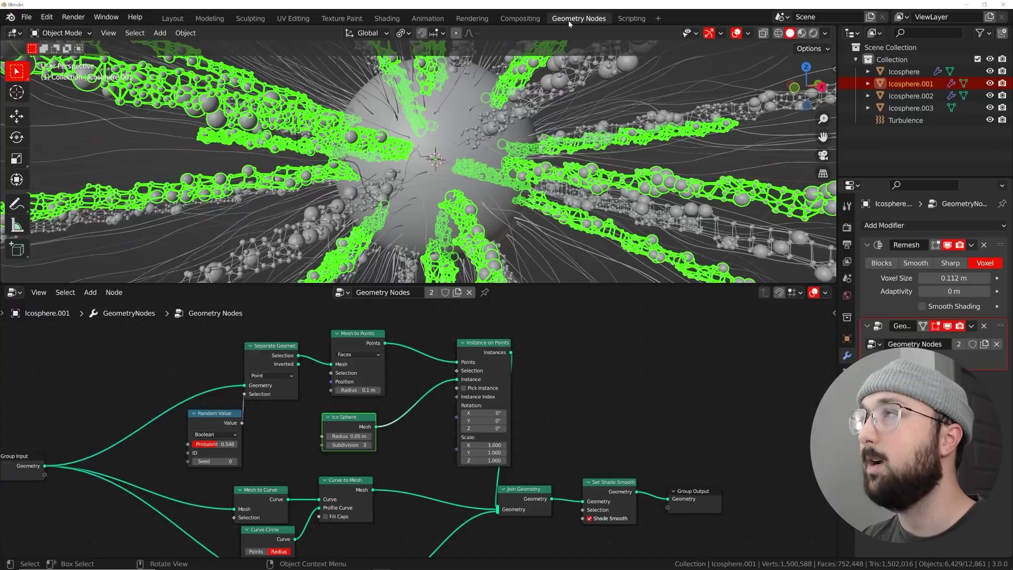
click(802, 33)
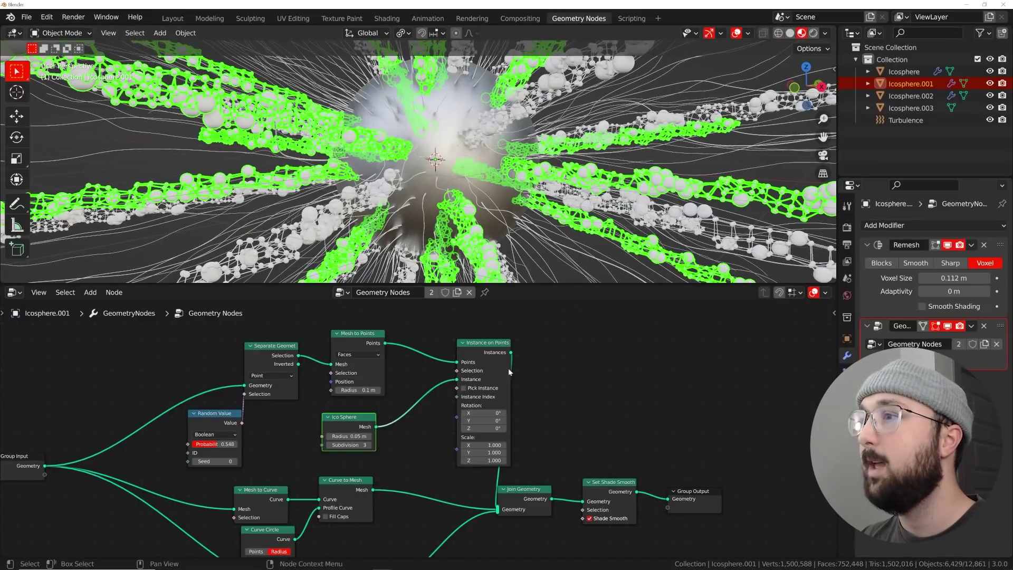
scroll(515, 365, down, 4)
middle_drag(493, 432, 457, 378)
drag(465, 426, 504, 371)
drag(579, 422, 694, 384)
drag(523, 421, 658, 377)
drag(504, 372, 580, 393)
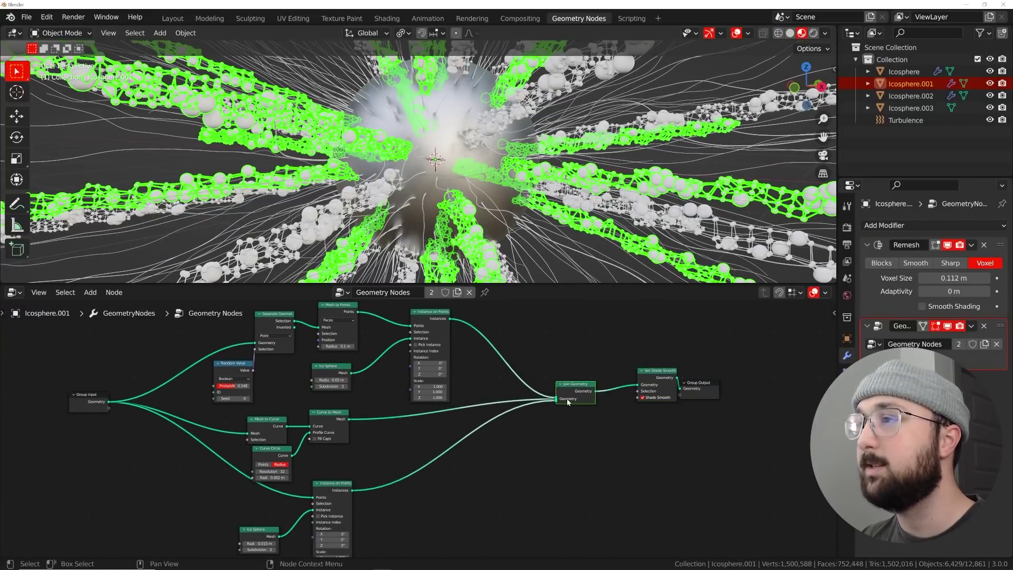
middle_drag(489, 400, 462, 435)
scroll(462, 436, up, 5)
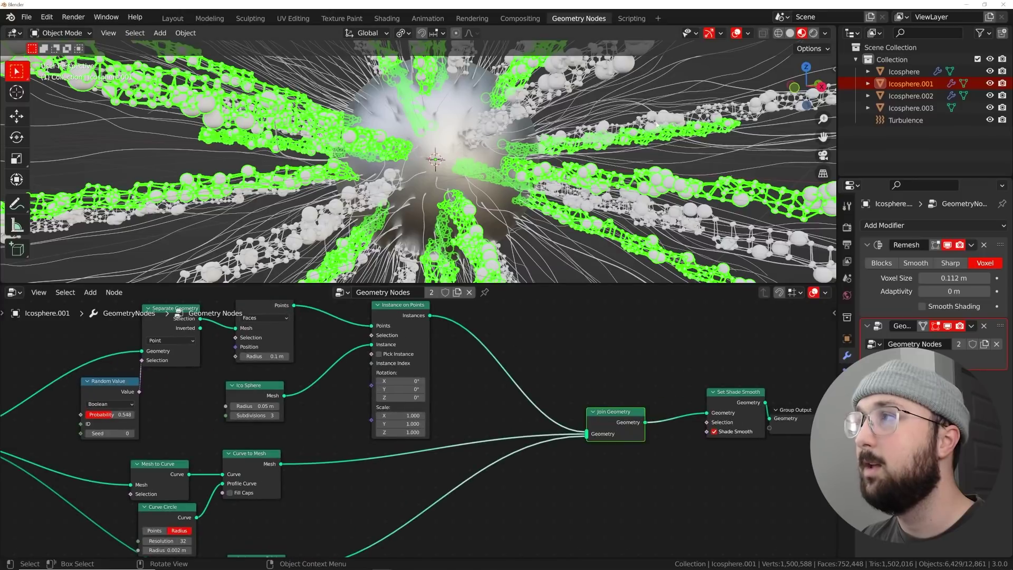
Step: Hide the overlays and gizmos in the Geometry Nodes viewport
click(736, 33)
key(space)
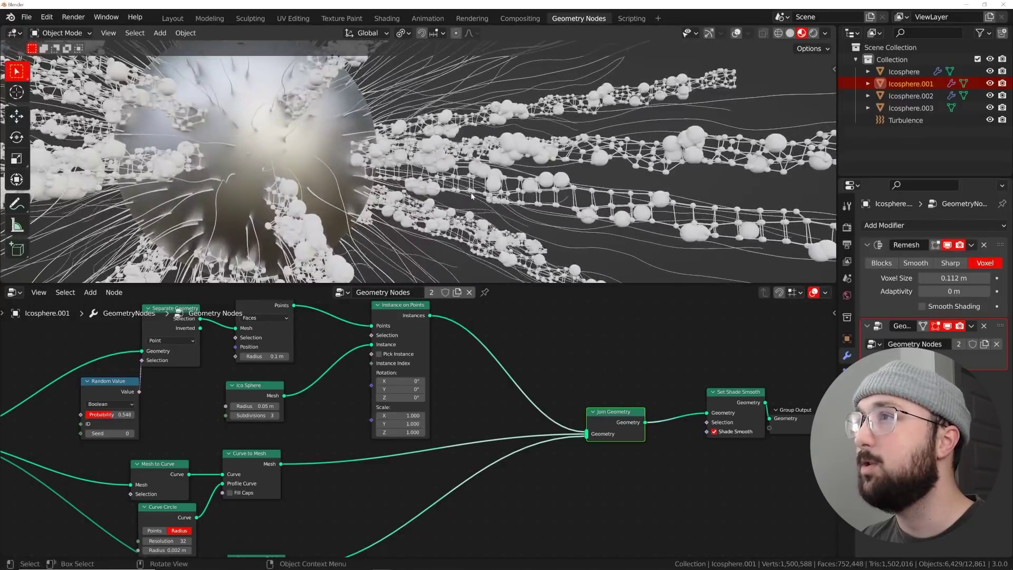
scroll(469, 381, up, 2)
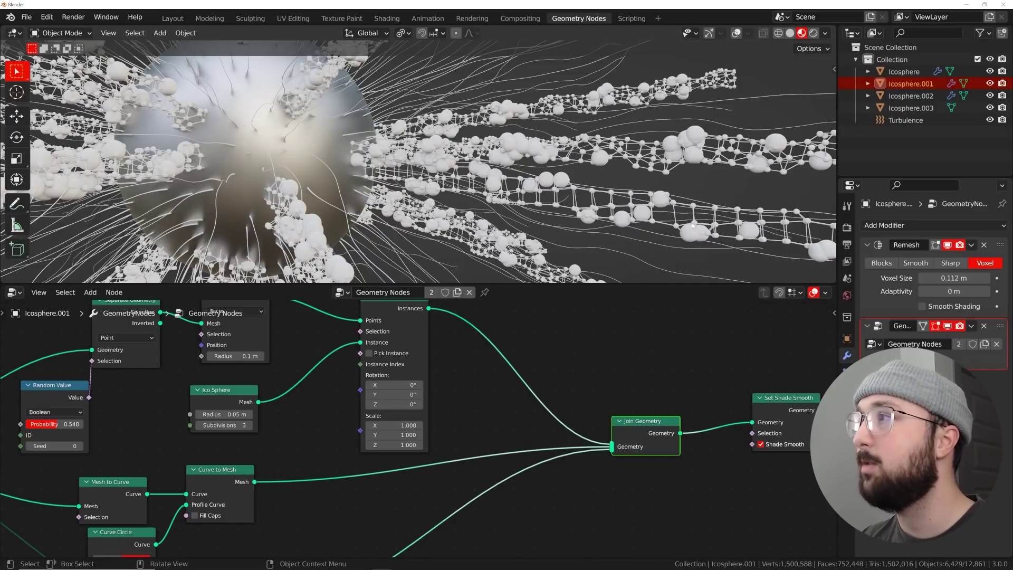
scroll(376, 474, down, 3)
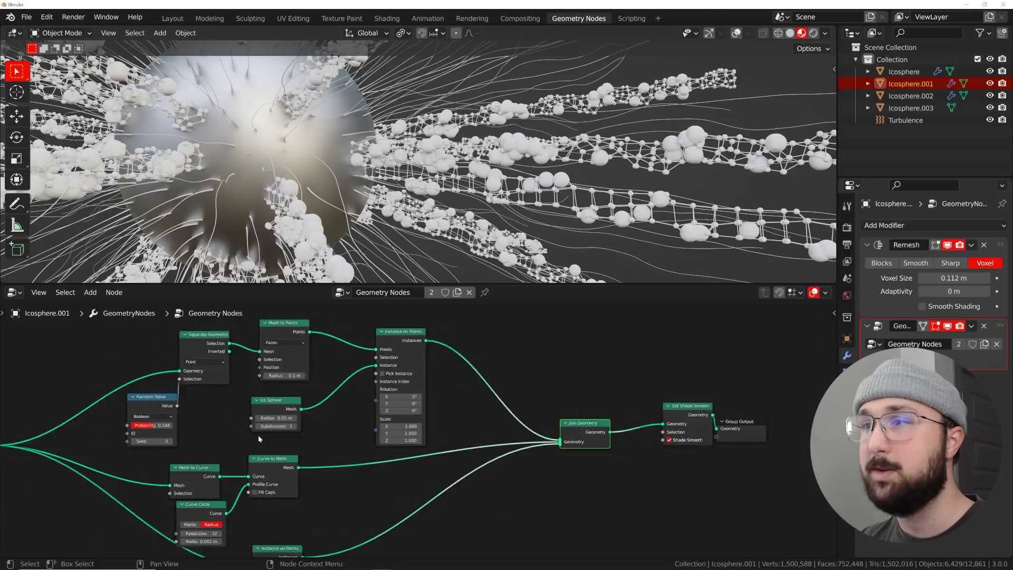
middle_drag(349, 439, 368, 407)
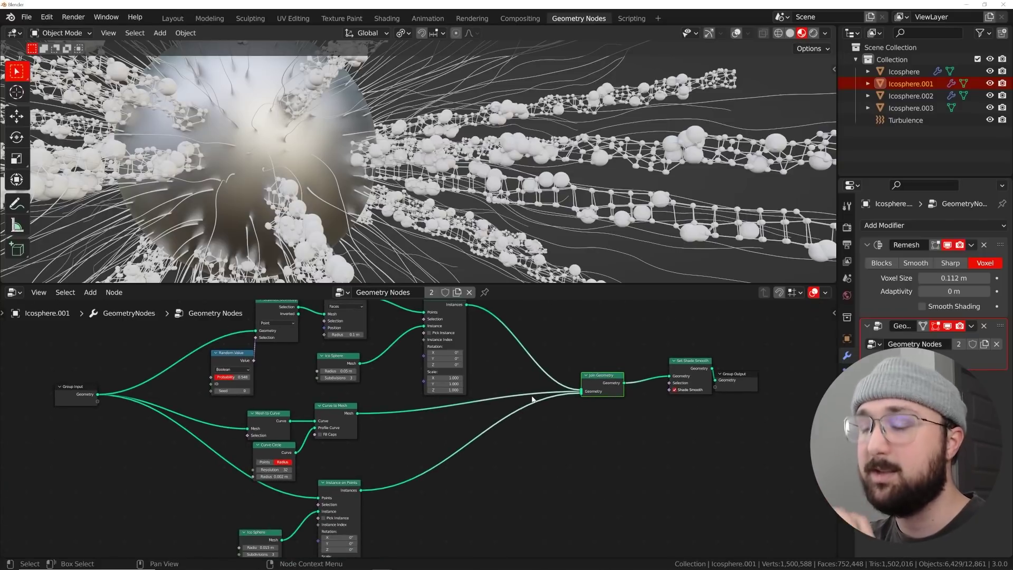
scroll(457, 379, up, 3)
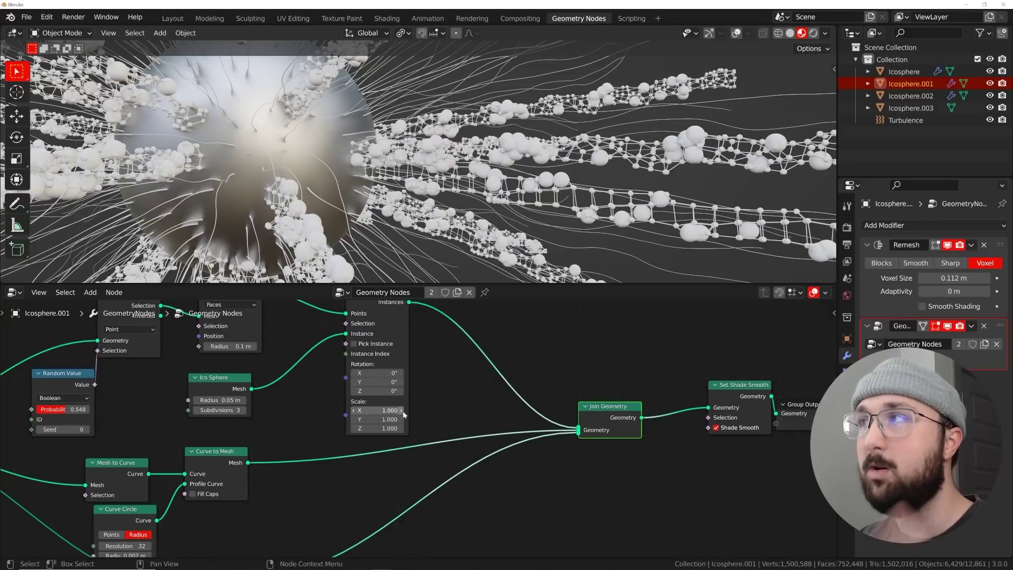
Step: Insert a Set Material node between Join Geometry and Set Shade Smooth and assign it the m-light material
key(shift+a)
click(465, 243)
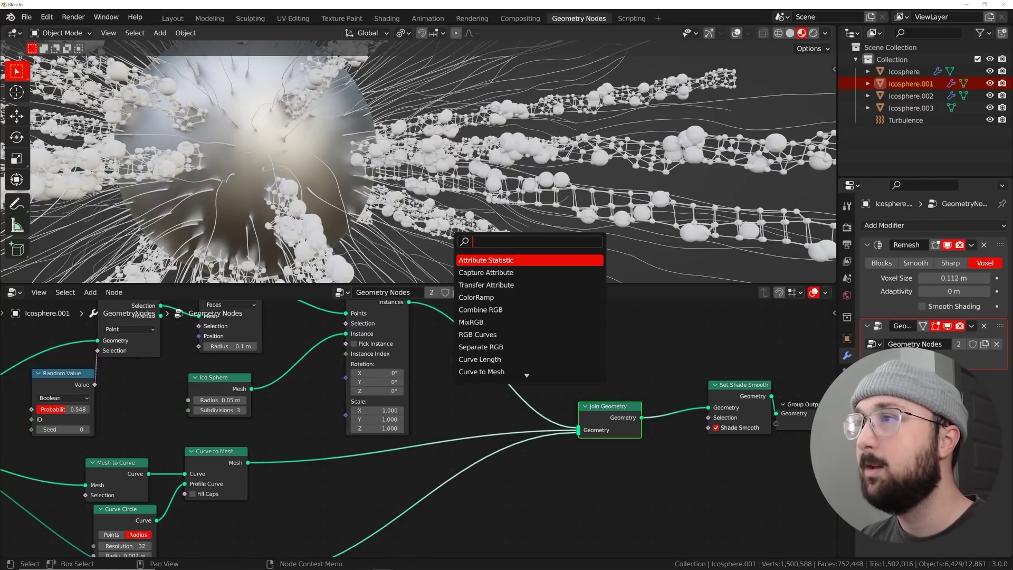
text(set)
key(Down)
key(Down)
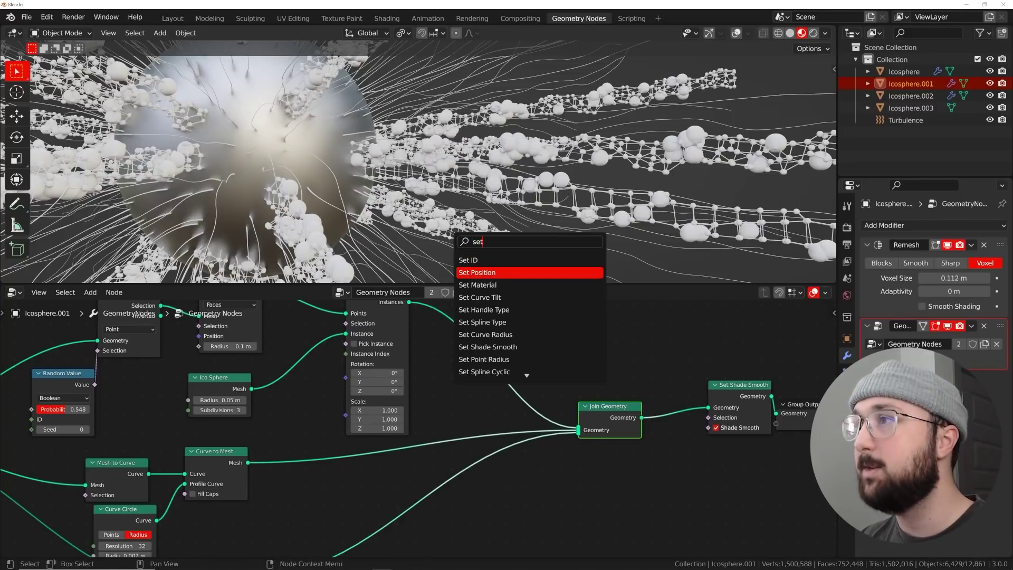
key(Return)
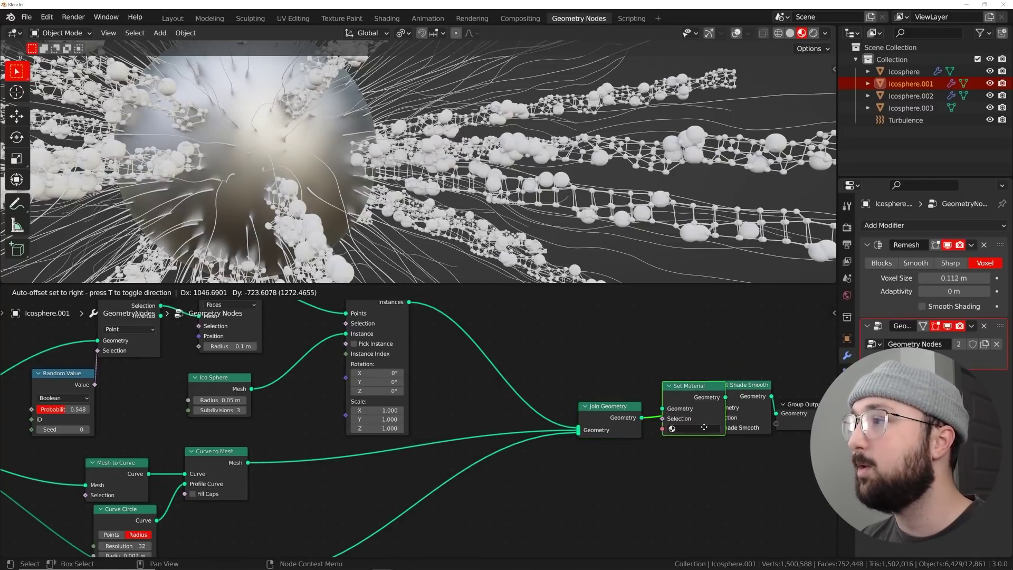
click(718, 418)
middle_drag(718, 418, 588, 417)
click(581, 428)
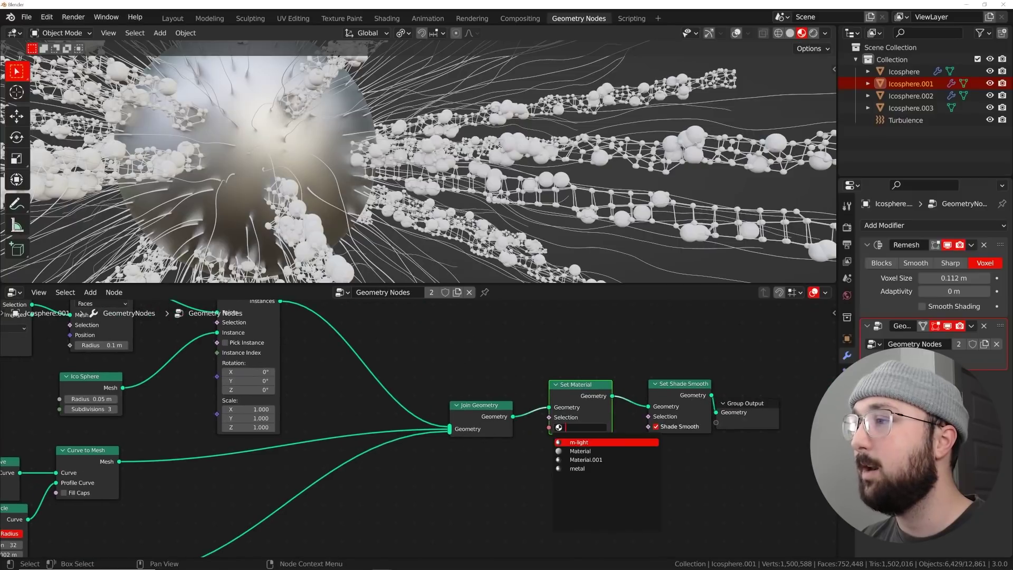
key(Return)
shift+middle_drag(374, 231, 509, 221)
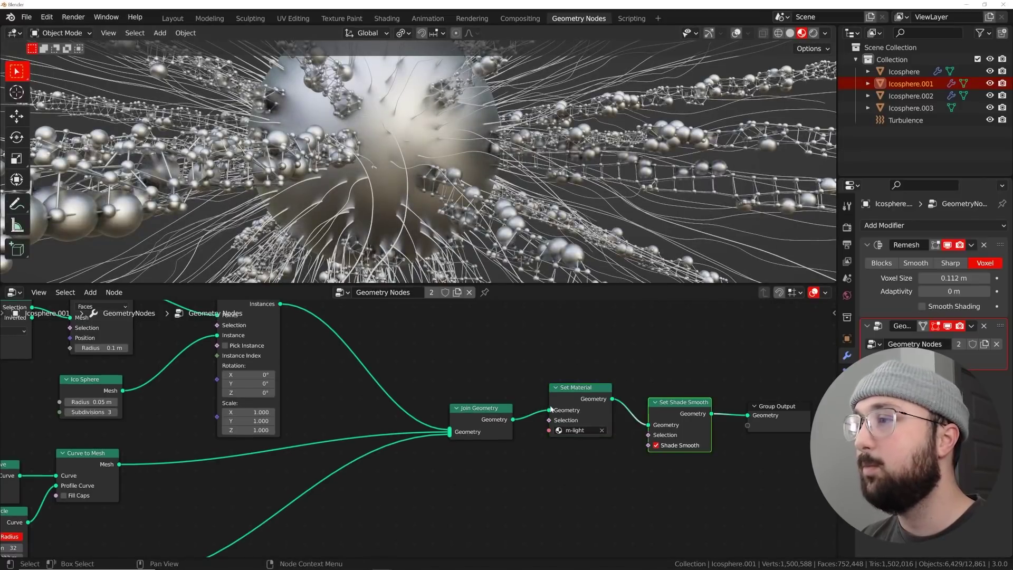
Step: Move the m-light Set Material node onto the link between the upper Instance on Points and Join Geometry, keeping Join Geometry connected to Set Shade Smooth
drag(550, 411, 649, 426)
drag(577, 398, 373, 340)
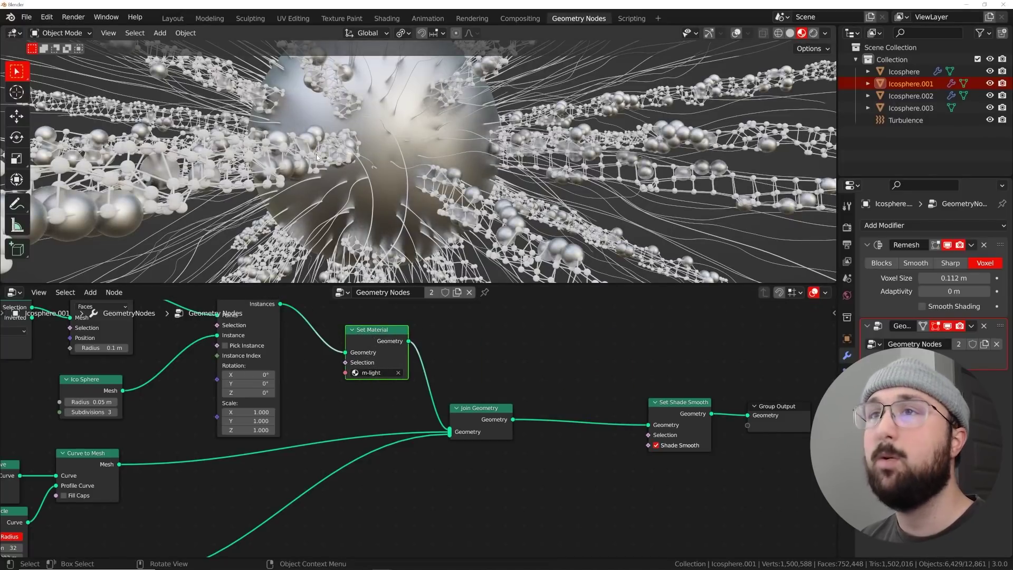
scroll(376, 346, up, 2)
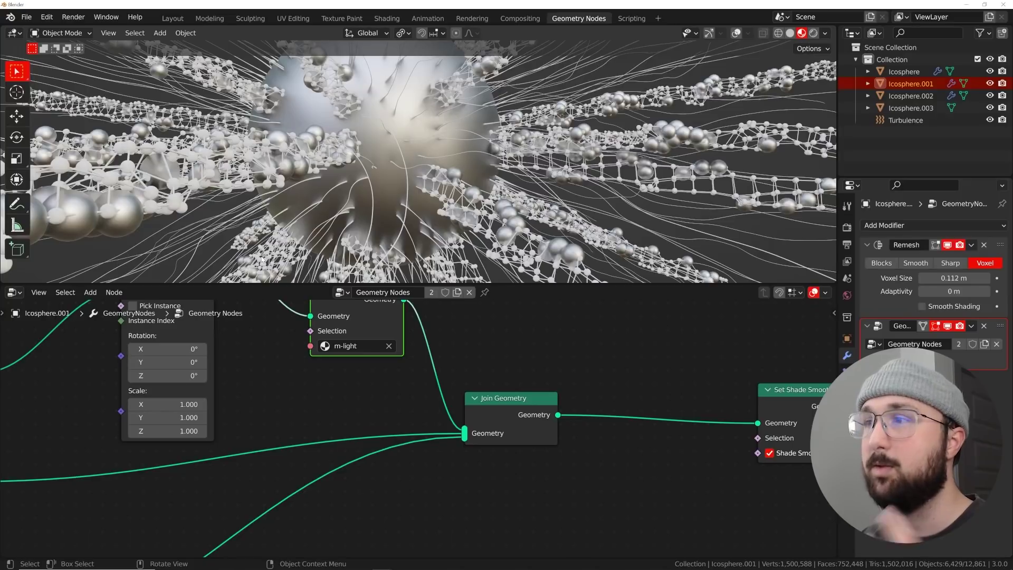
Step: Duplicate Set Material onto the Curve to Mesh and lower Instance on Points links before Join Geometry, using the metal material on both copies
scroll(359, 334, down, 1)
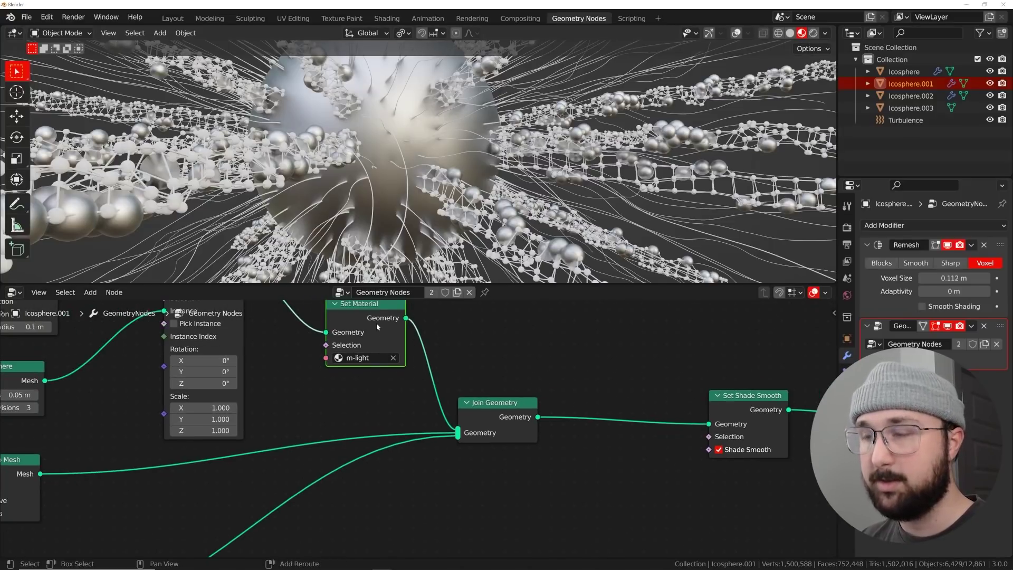
key(shift+d)
click(337, 423)
click(301, 450)
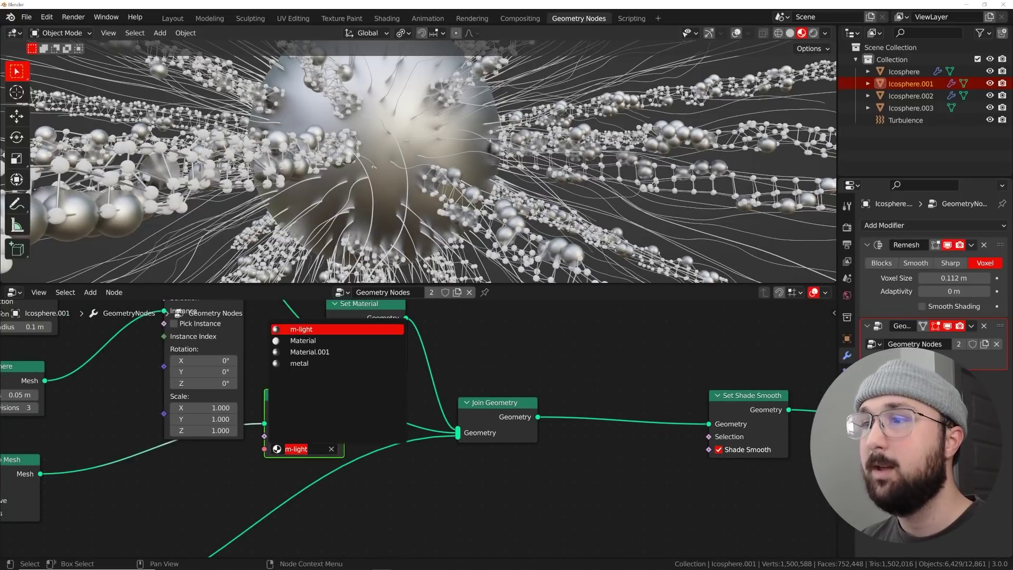
key(Down)
key(Down)
key(Down)
key(Return)
middle_drag(291, 401, 333, 379)
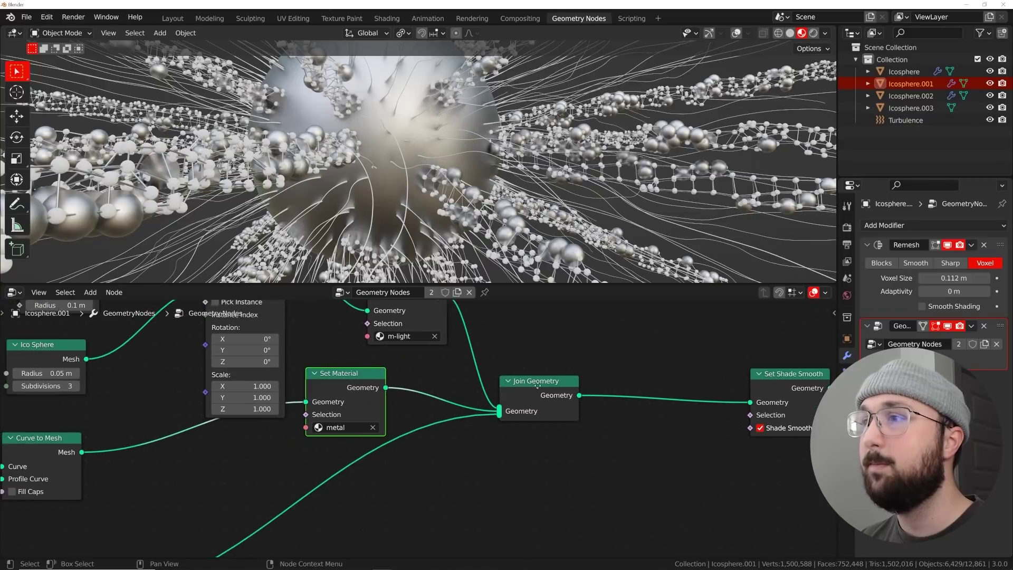
key(shift+d)
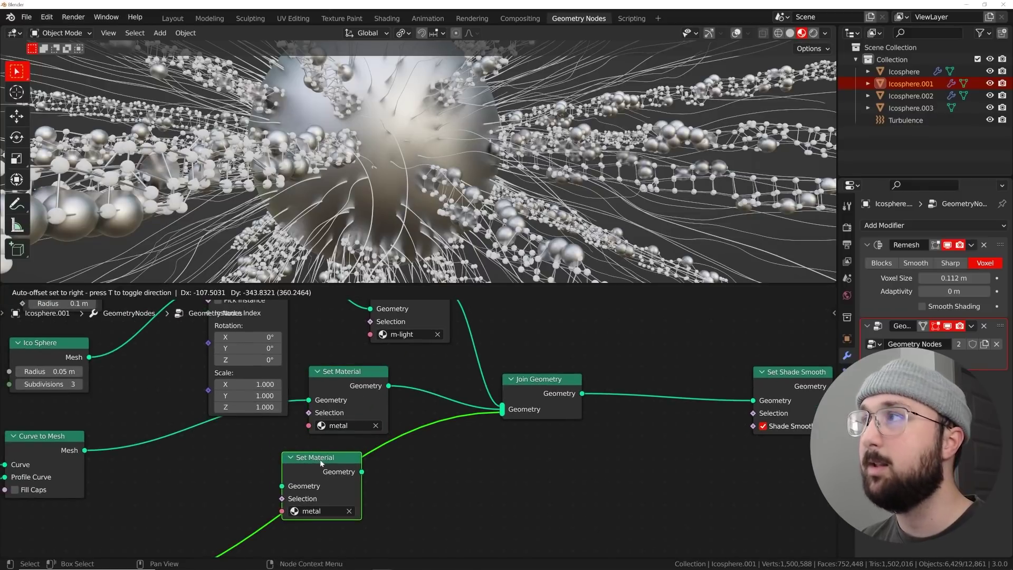
click(323, 464)
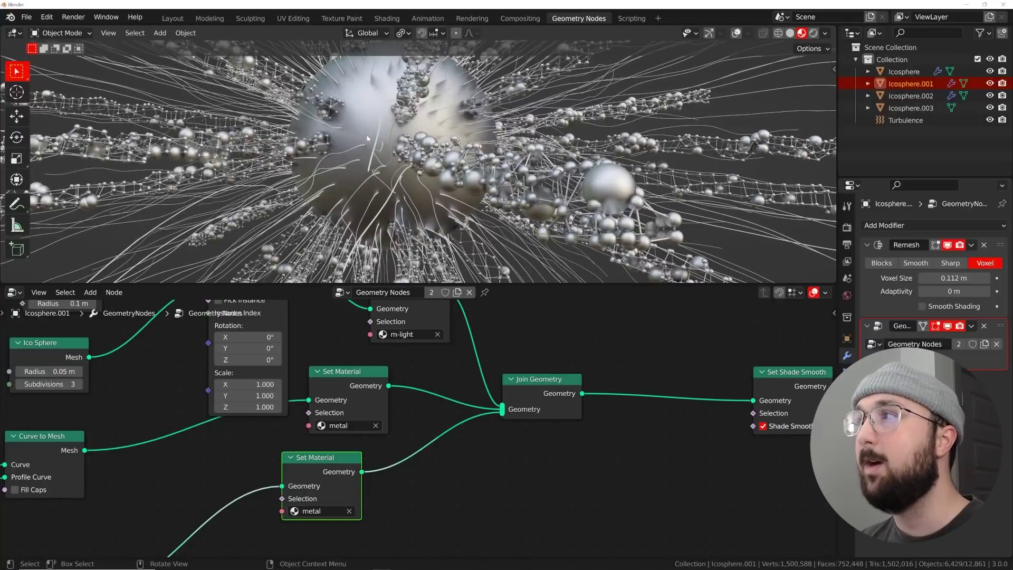
Step: Check the burst in the Shading workspace and return to the Layout workspace
click(392, 18)
scroll(514, 258, up, 5)
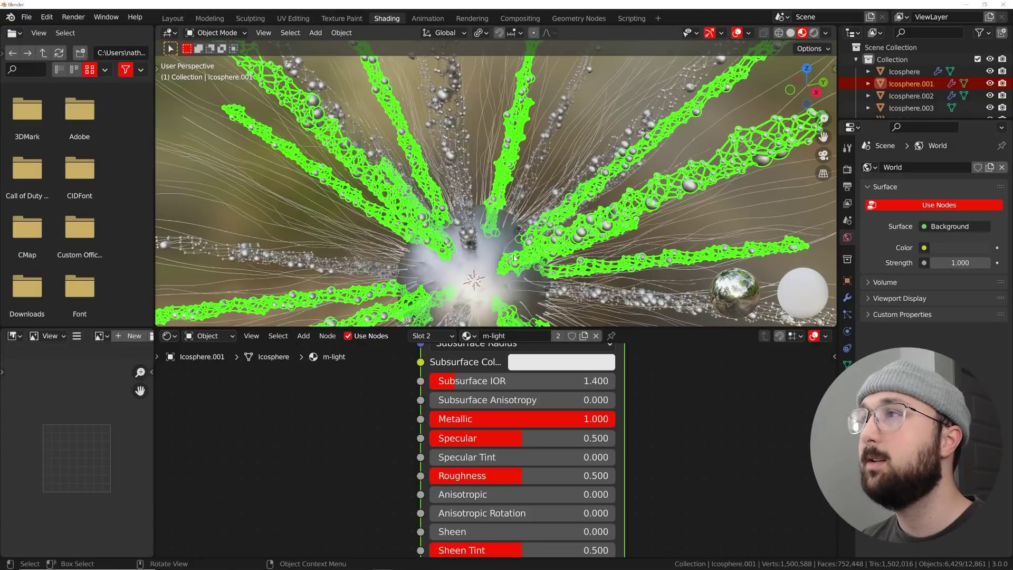
click(182, 18)
scroll(554, 277, up, 4)
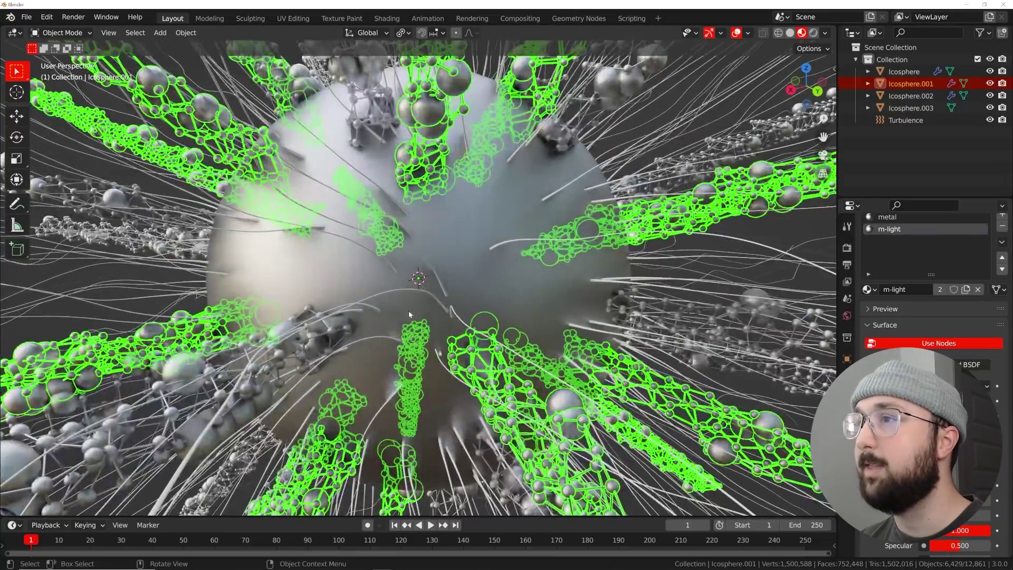
Step: Identify the central sphere by toggling Icosphere.003's visibility, and rename the hair emitter Icosphere.002 as hair
click(941, 108)
click(990, 107)
click(990, 108)
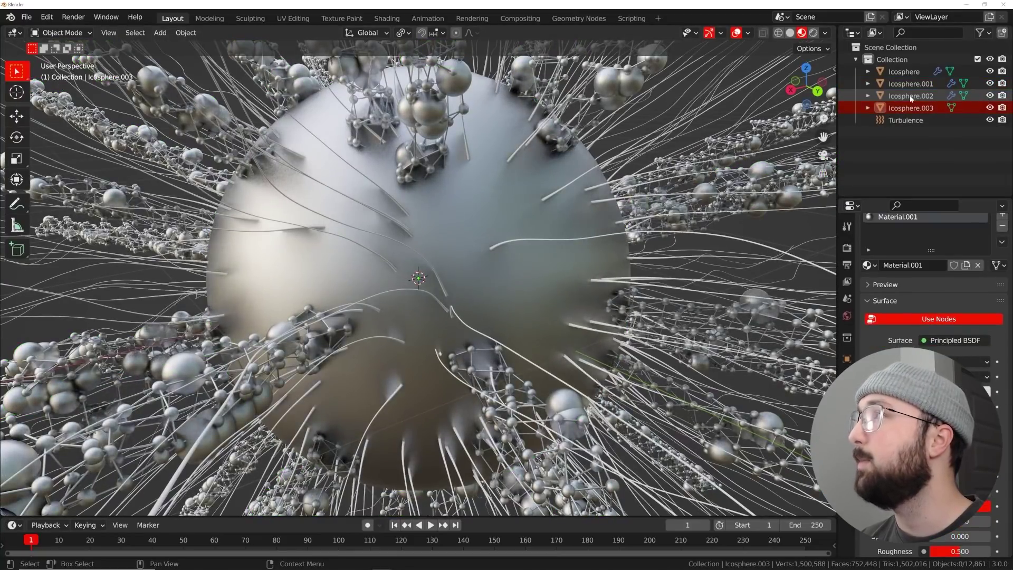
click(908, 97)
double_click(908, 96)
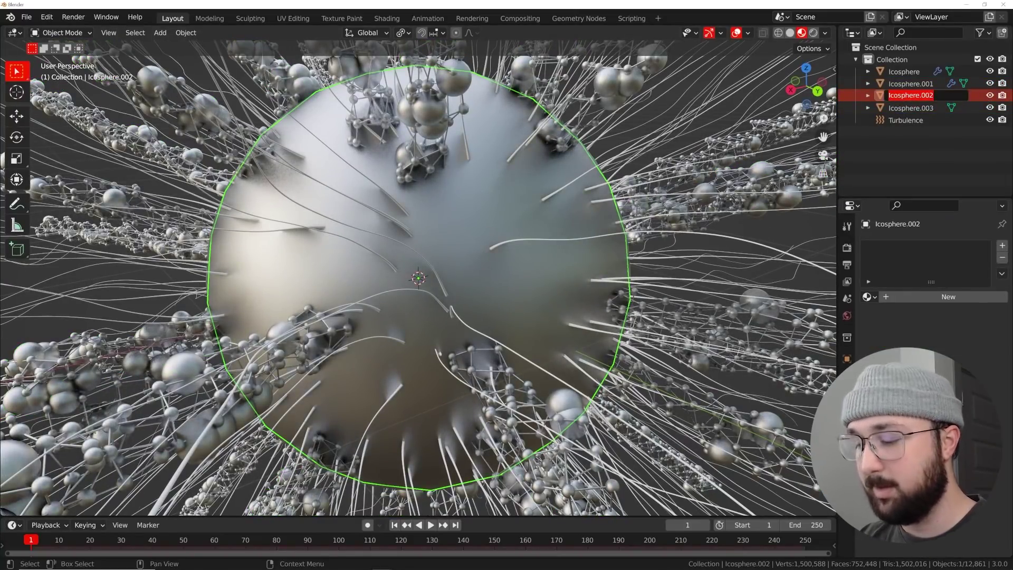
text(hair)
key(Return)
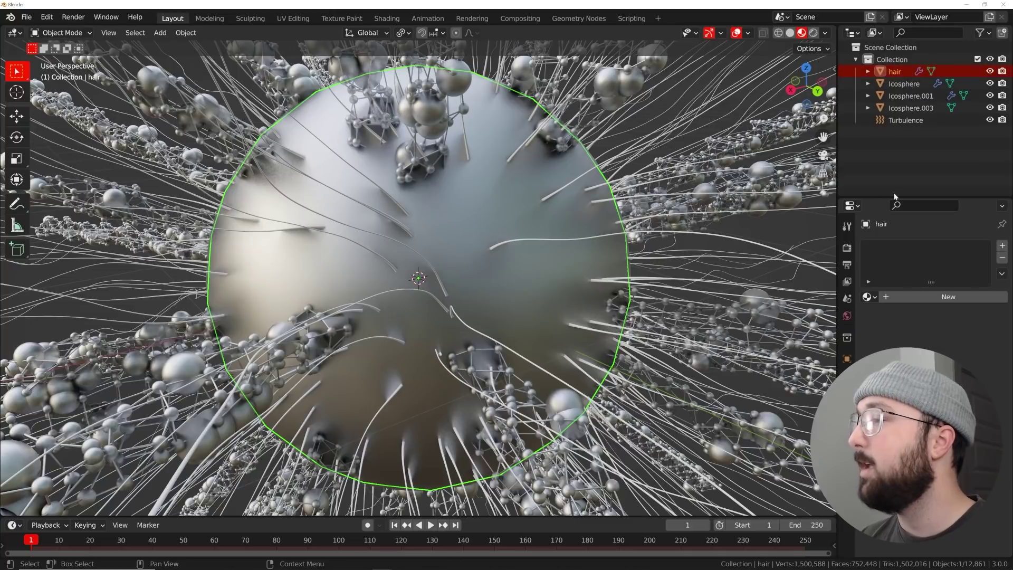
Step: Assign the existing metal material to the hair object
click(867, 297)
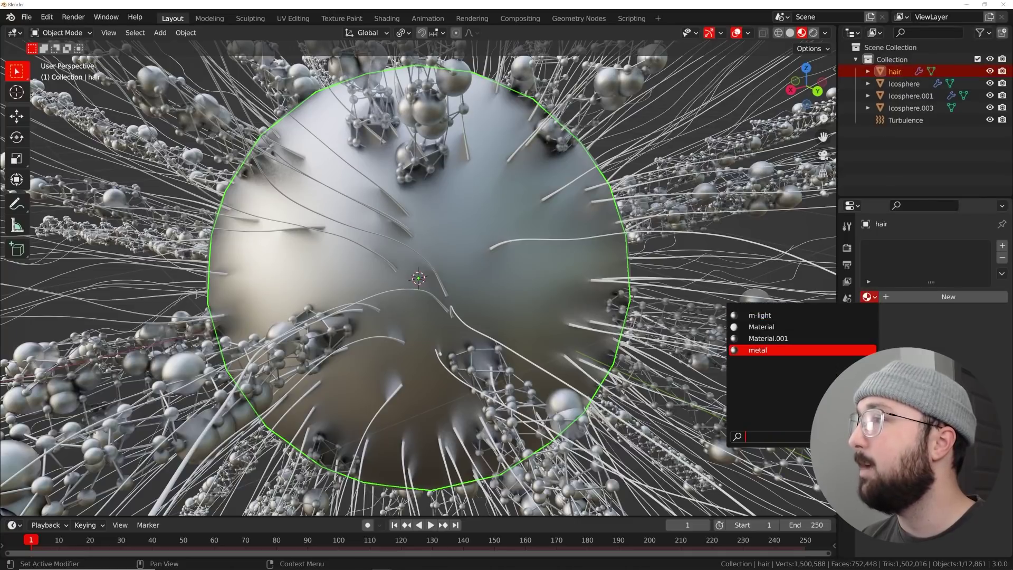
click(758, 350)
scroll(610, 298, down, 5)
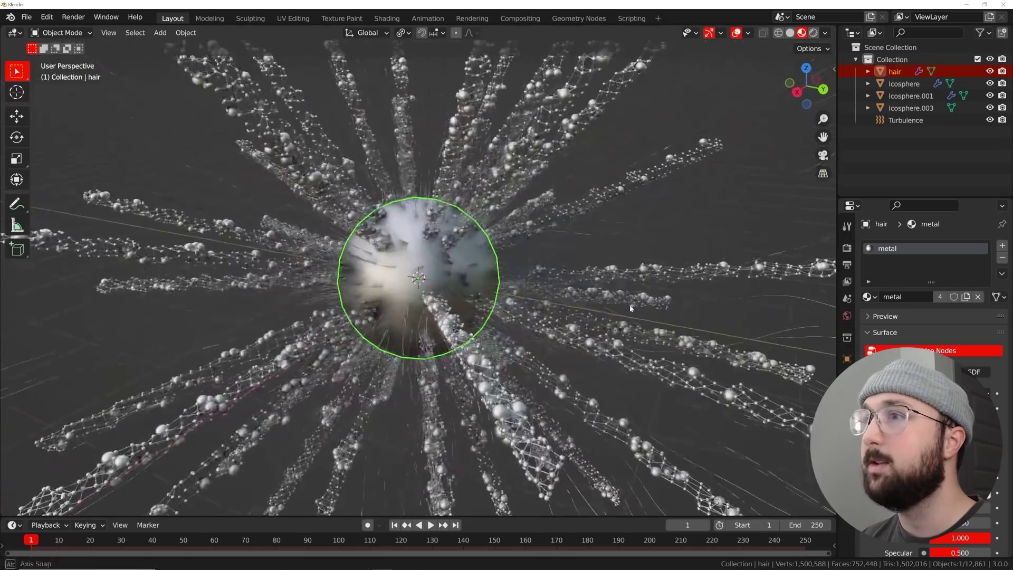
scroll(625, 312, up, 3)
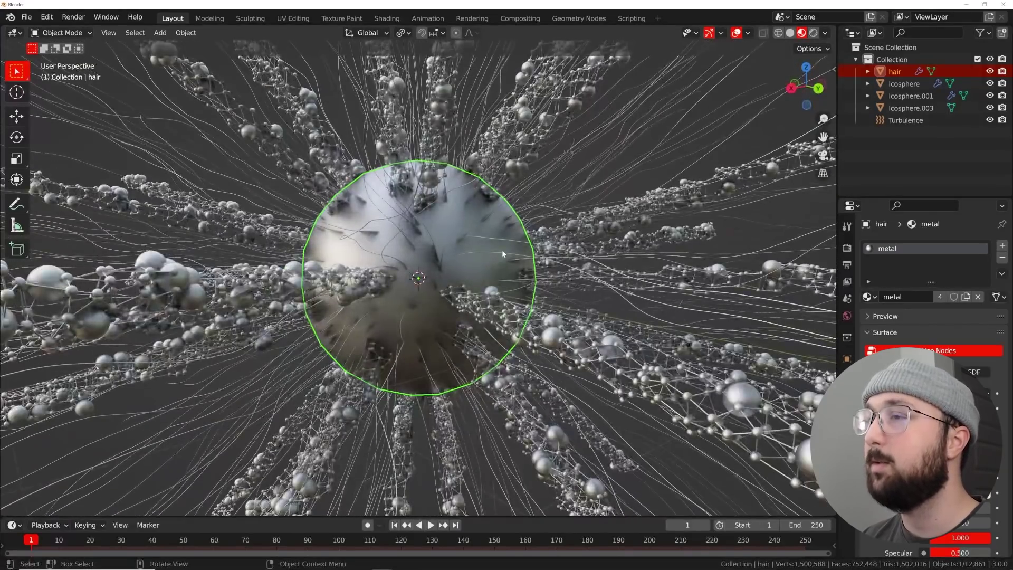
Step: Open the central sphere's Material.001 in the Shading workspace and switch the viewport to rendered shading
click(522, 258)
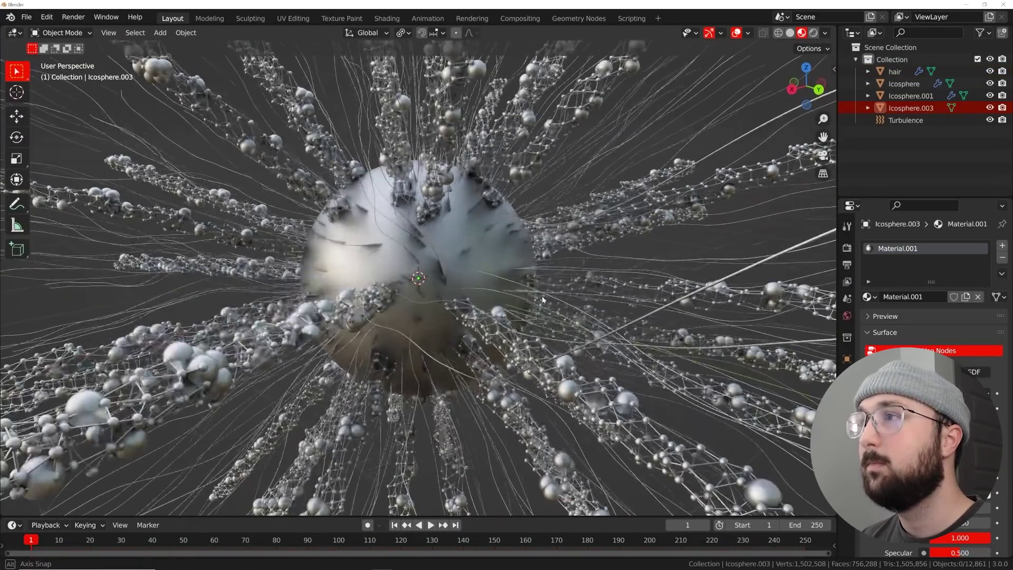
click(388, 19)
click(498, 273)
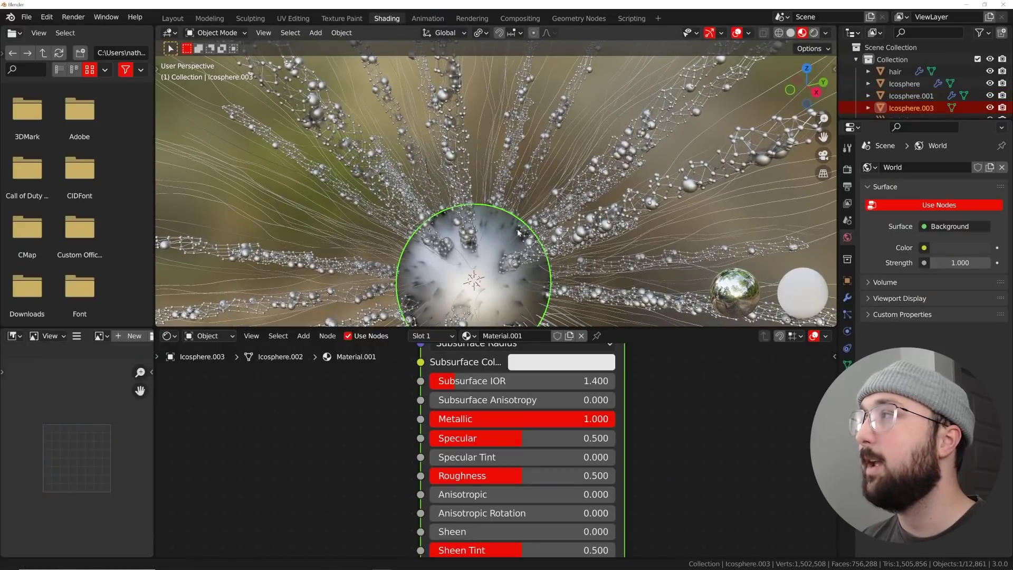
shift+middle_drag(497, 274, 493, 225)
click(990, 109)
click(991, 109)
click(472, 220)
scroll(471, 424, down, 1)
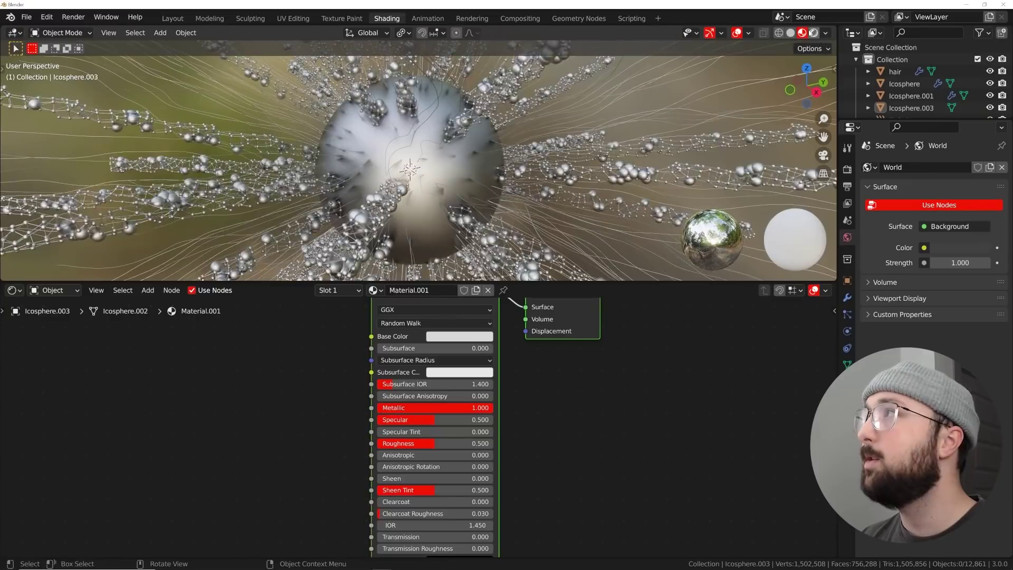
click(814, 34)
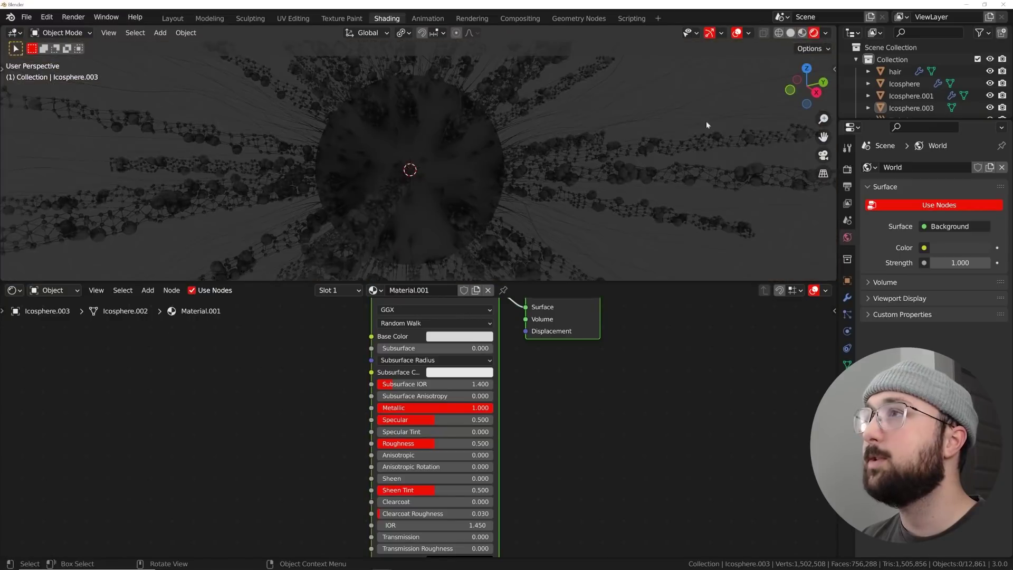
scroll(429, 413, down, 2)
scroll(430, 413, up, 2)
Step: Add a ColorRamp node beside the Principled BSDF in Material.001
key(shift+a)
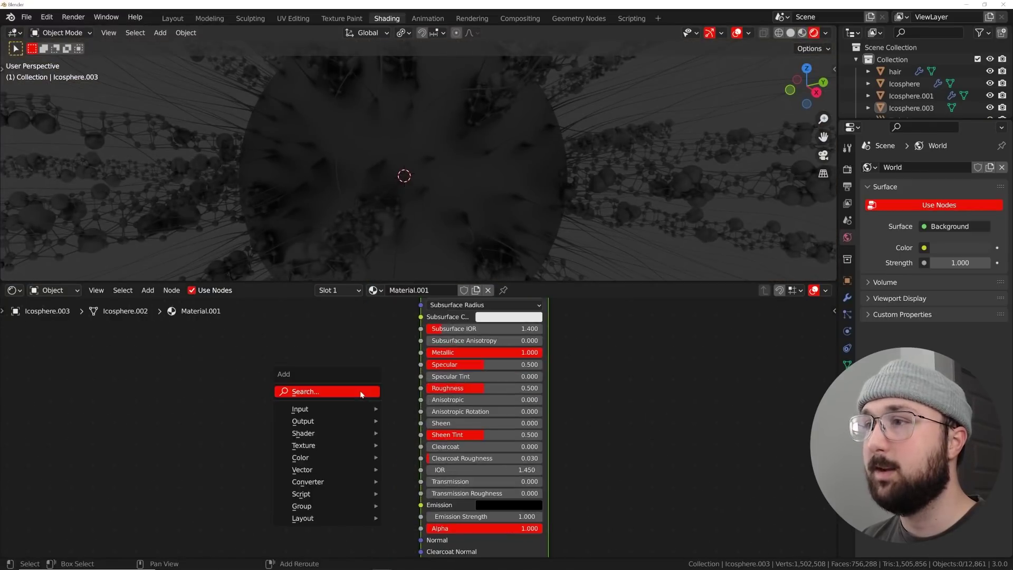
click(316, 393)
text(col)
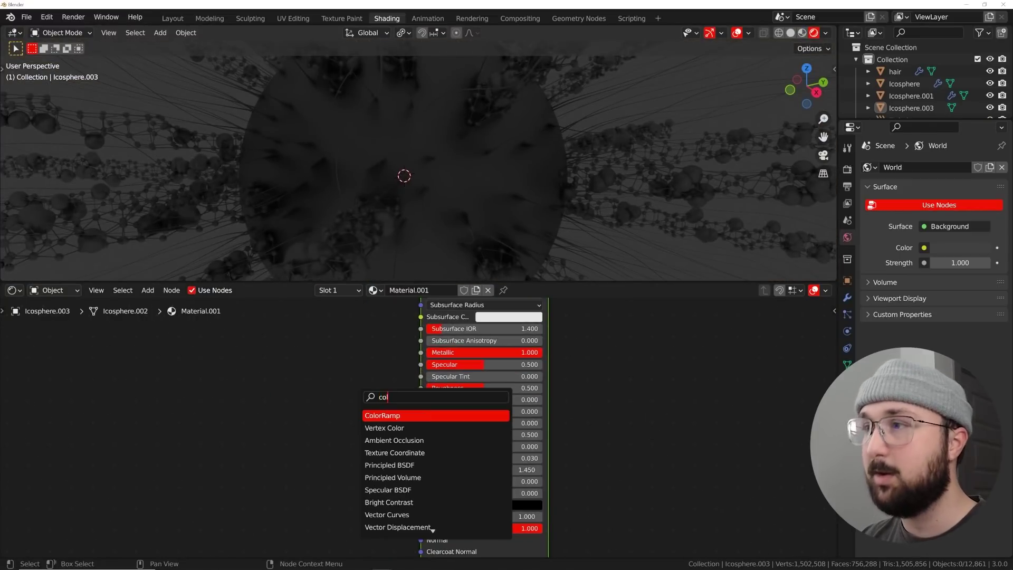
key(Return)
click(239, 458)
middle_drag(219, 442, 388, 417)
Step: Add a Layer Weight node, linking its Facing output to the ColorRamp's Fac and the ramp's Color to the Principled BSDF's Emission
key(shift+a)
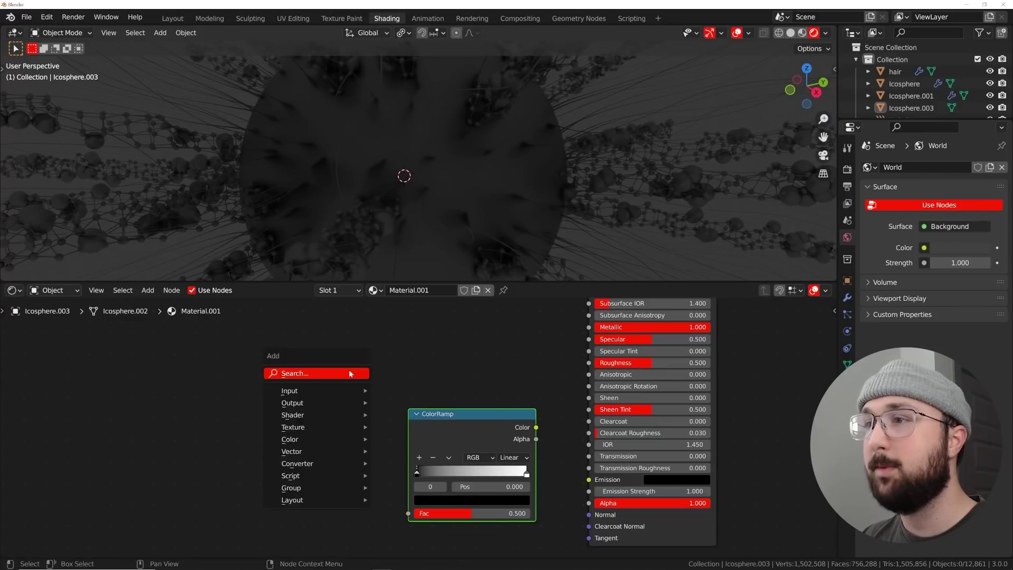
click(352, 373)
text(lay)
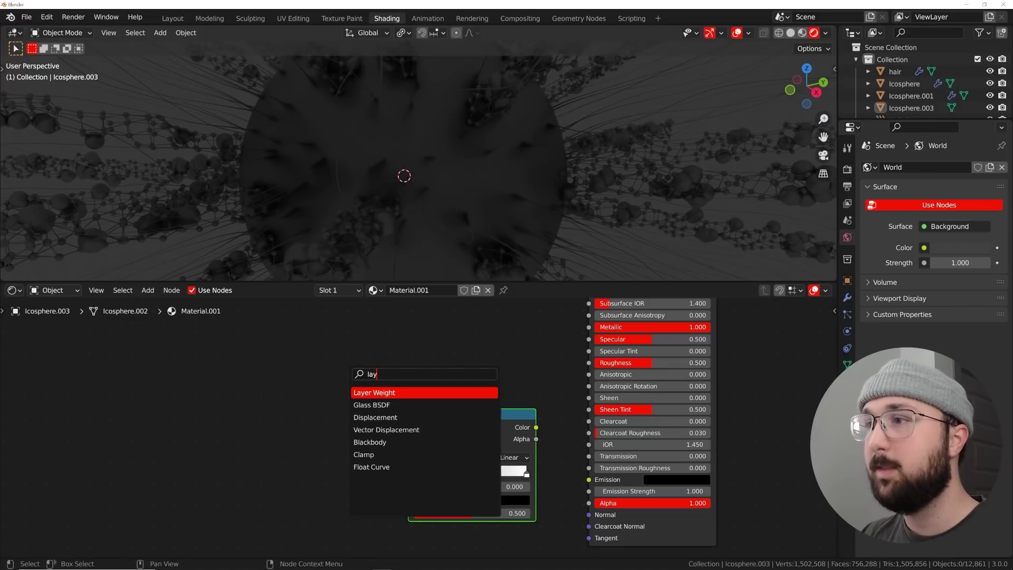
key(Return)
drag(313, 427, 408, 513)
drag(536, 428, 561, 394)
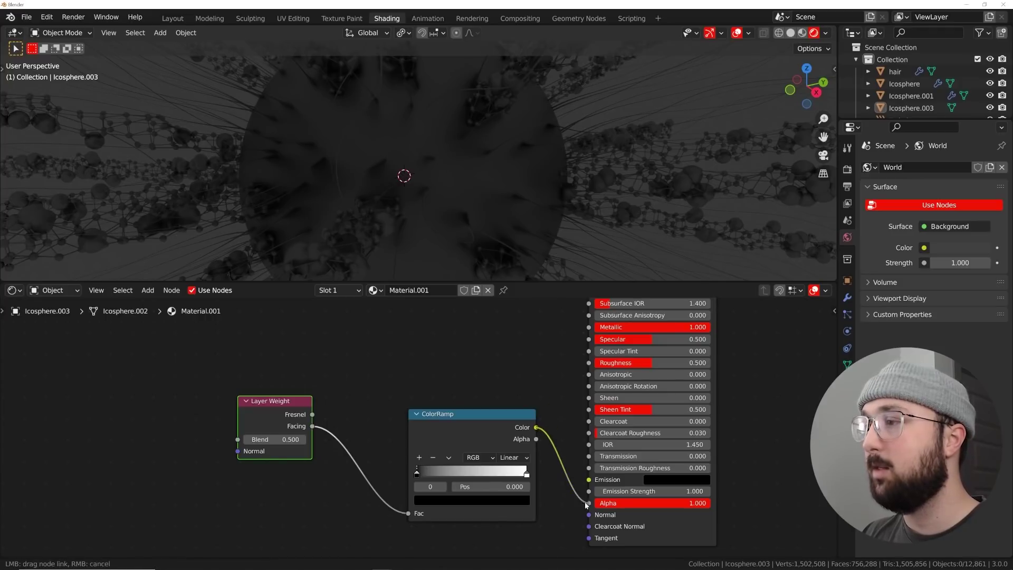
drag(591, 480, 589, 480)
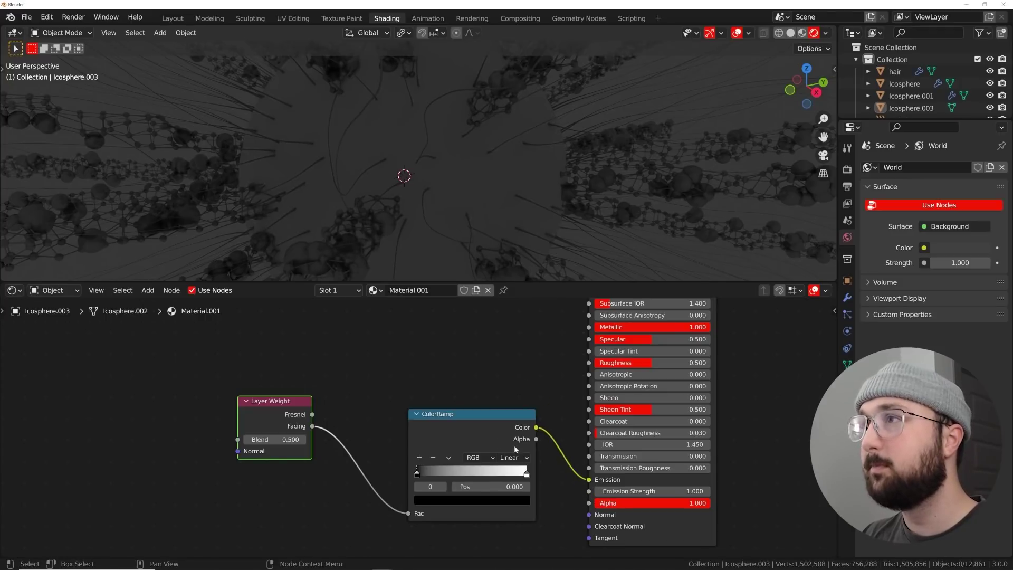
Step: Change the ColorRamp's white stop to light blue
click(527, 474)
click(515, 501)
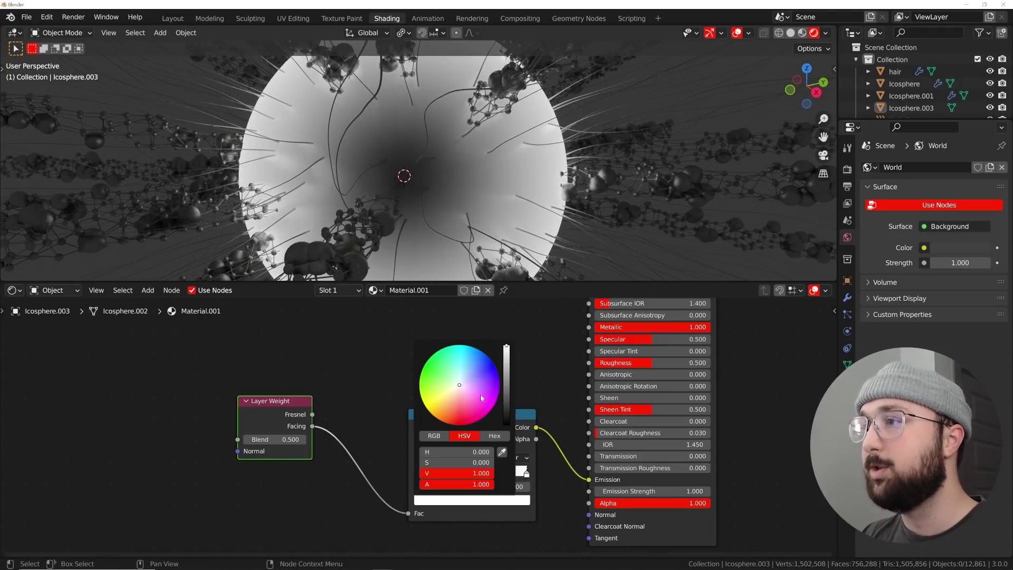
click(469, 362)
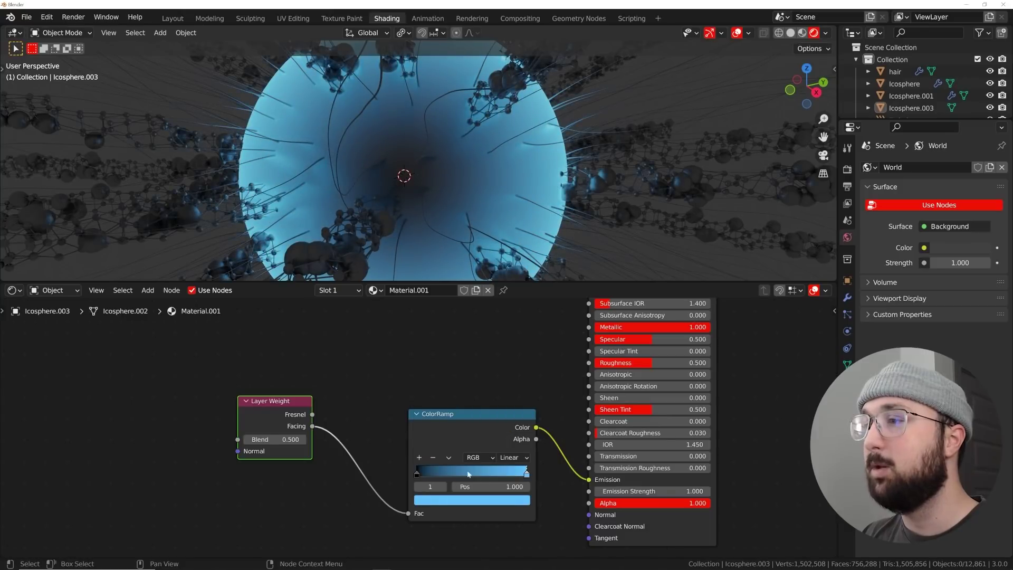
Step: Set the Layer Weight's Blend to 0.070 and the Principled BSDF's Emission Strength to 52.4
shift+drag(280, 440, 246, 440)
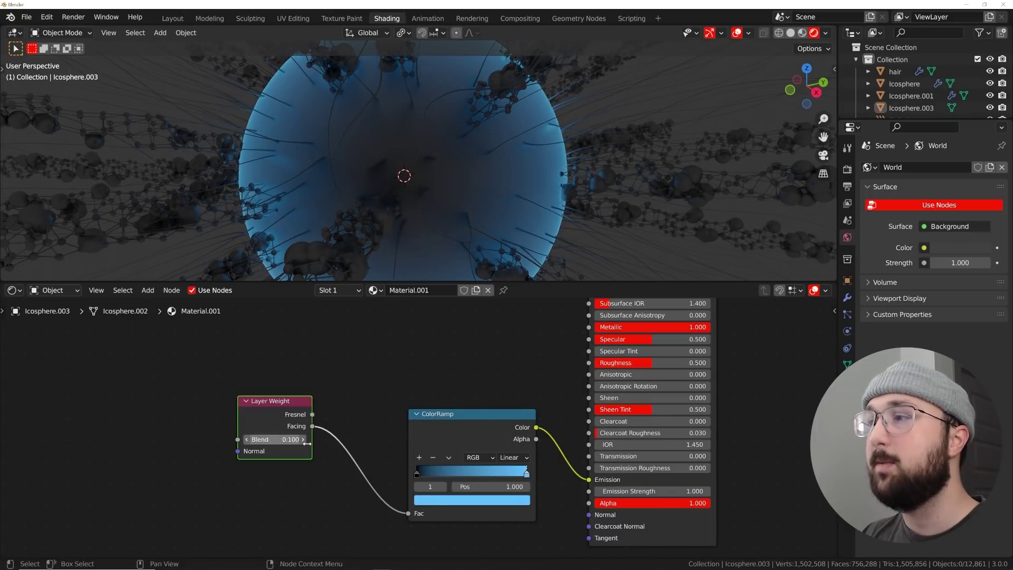
drag(657, 490, 698, 491)
shift+drag(280, 439, 266, 440)
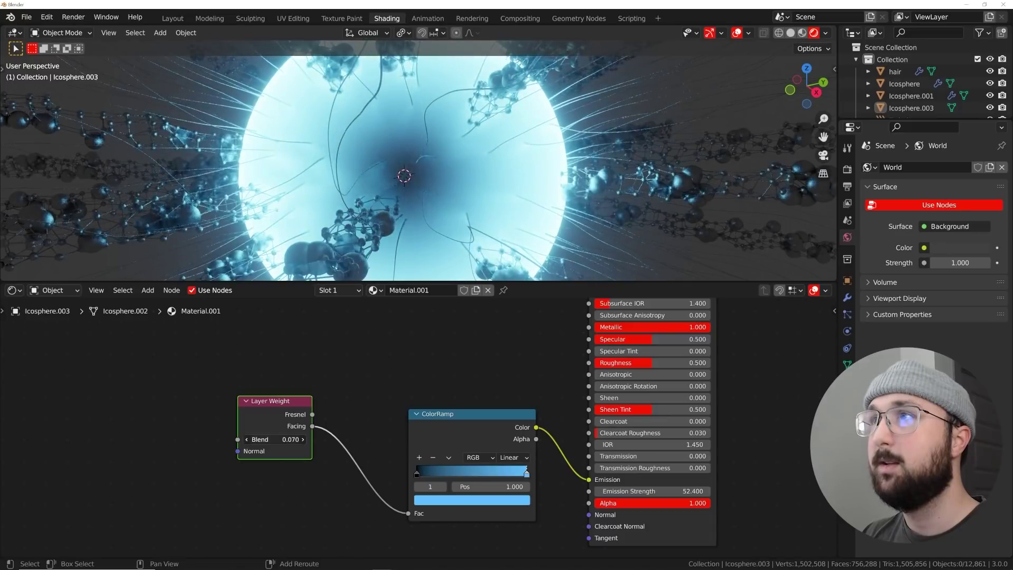
Step: Narrow the sphere's glowing rim by moving the ColorRamp's black stop to 0.126, and raise Emission Strength to 338
mouse_move(431, 472)
mouse_down()
mouse_move(466, 474)
mouse_move(440, 474)
mouse_up()
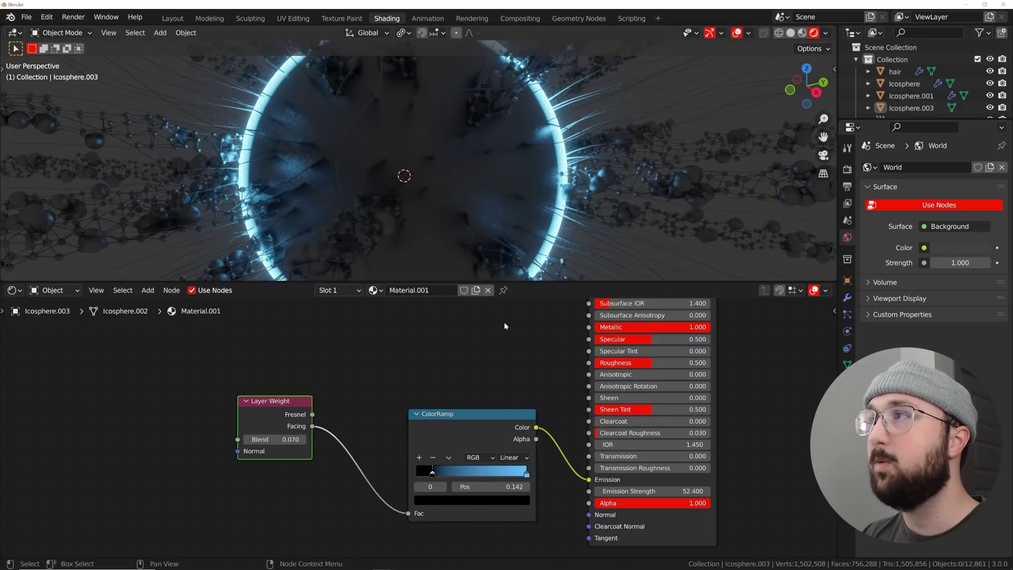
scroll(507, 103, down, 3)
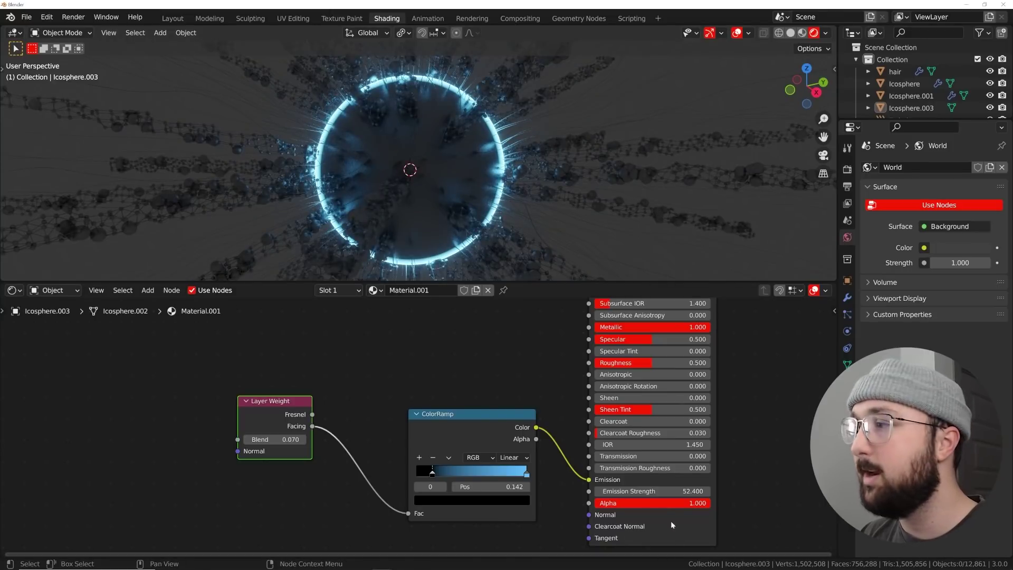
drag(663, 492, 810, 492)
drag(427, 473, 424, 474)
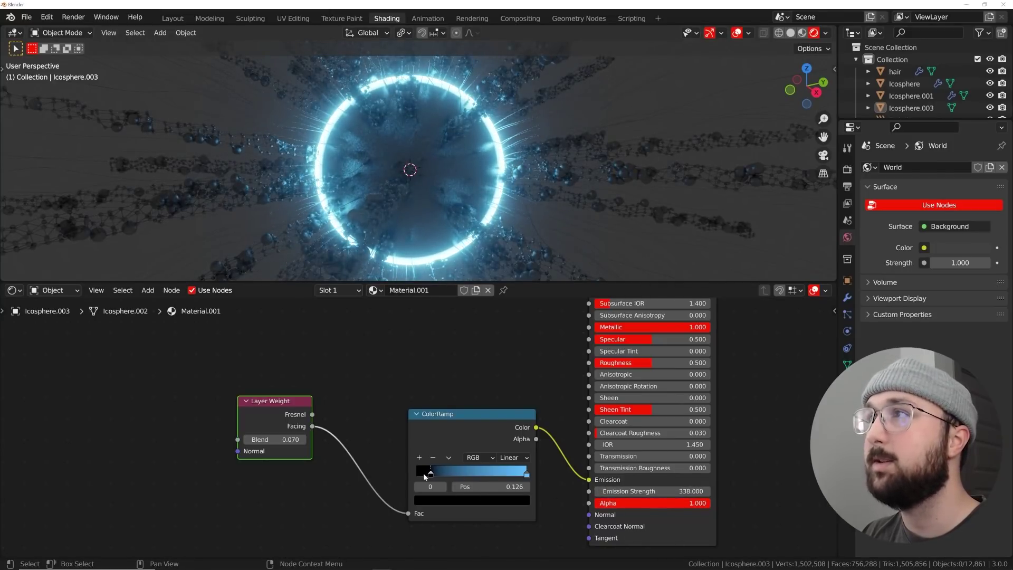
scroll(388, 171, down, 5)
scroll(396, 179, up, 5)
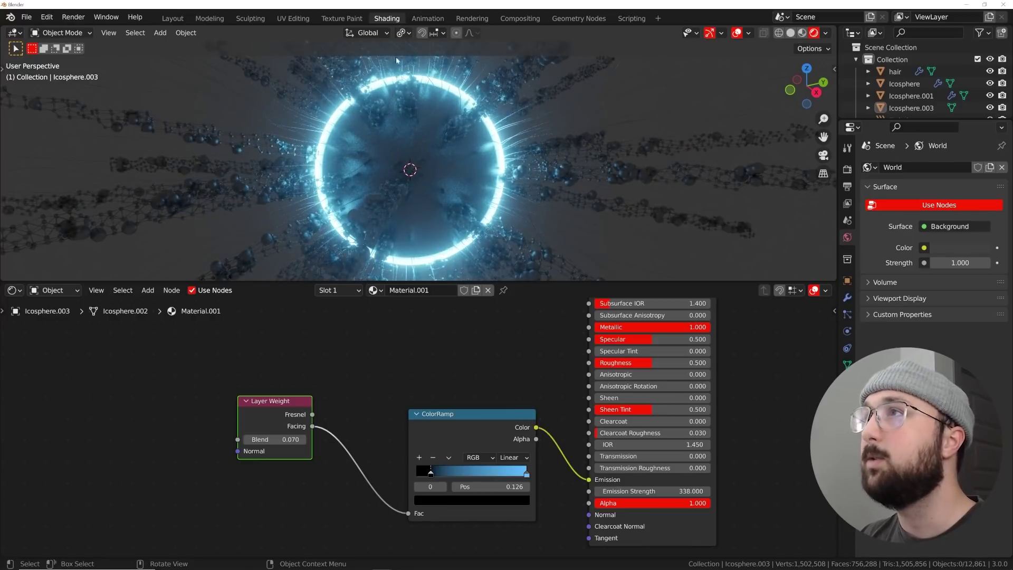
scroll(357, 186, up, 1)
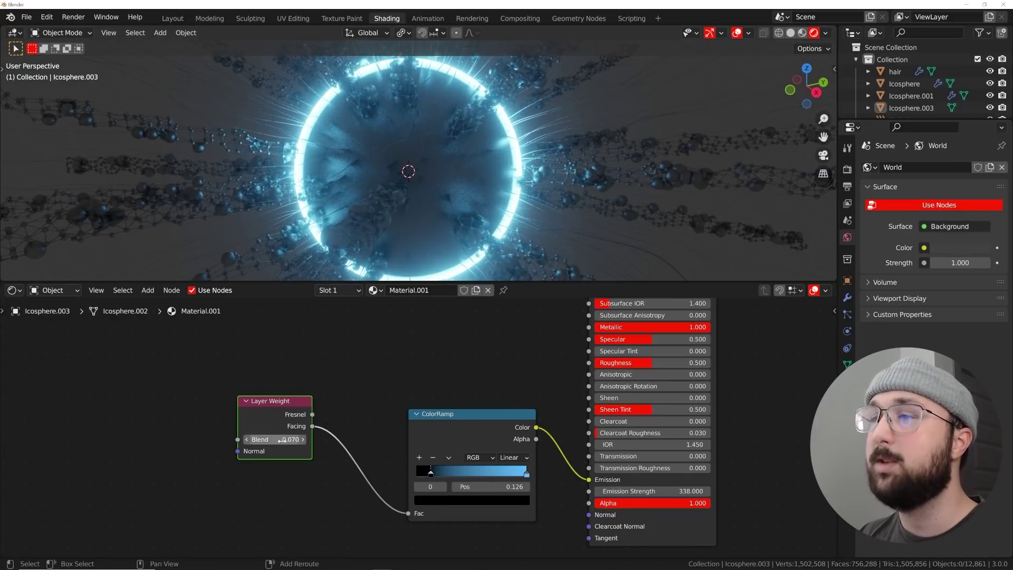
Step: Try a different Blend value on the sphere's Layer Weight node and undo it
drag(288, 440, 297, 440)
key(ctrl+z)
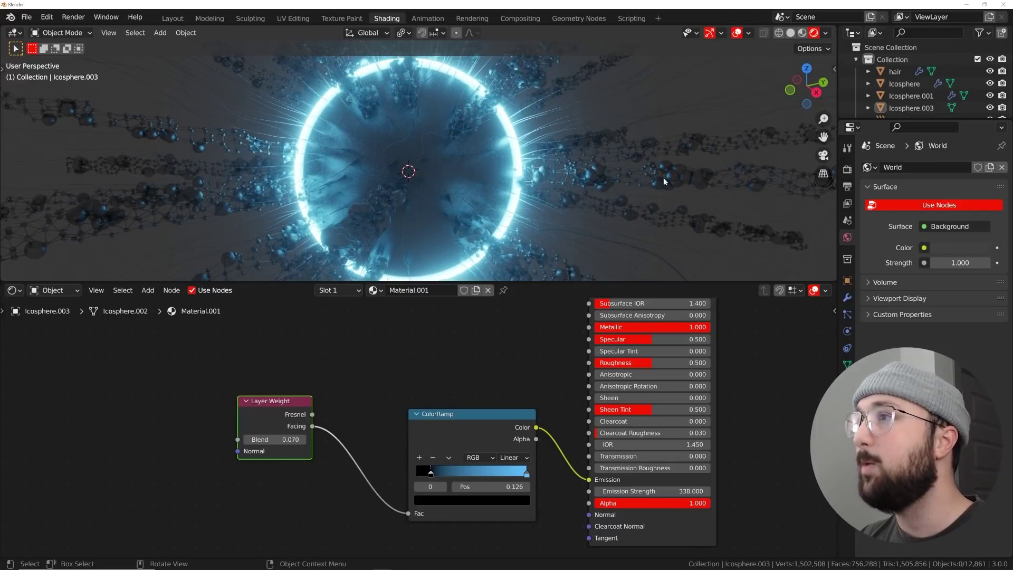
click(374, 290)
click(376, 292)
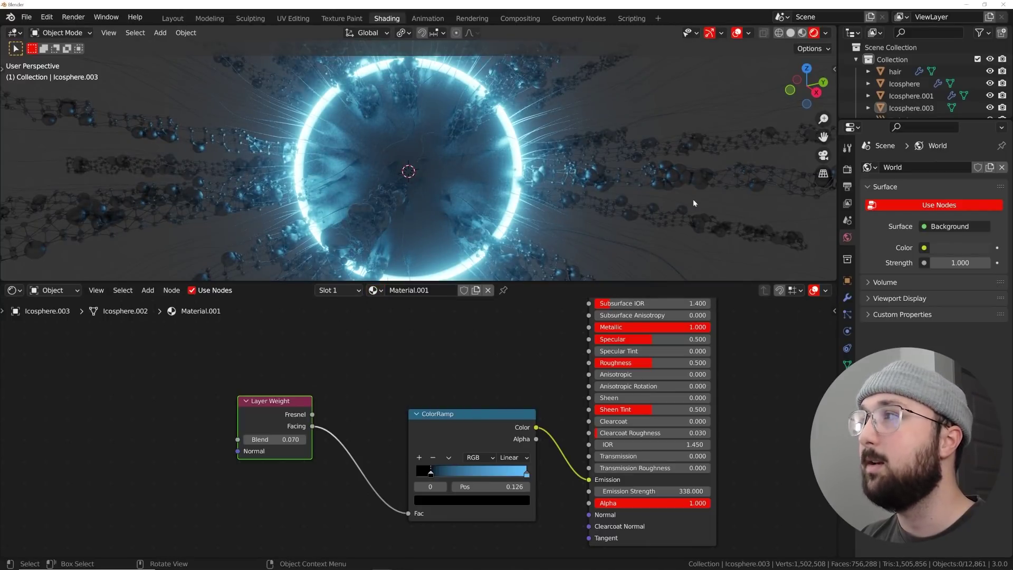
Step: Select the Icosphere spikes and hide the viewport overlays and gizmos
click(696, 184)
click(737, 32)
click(710, 32)
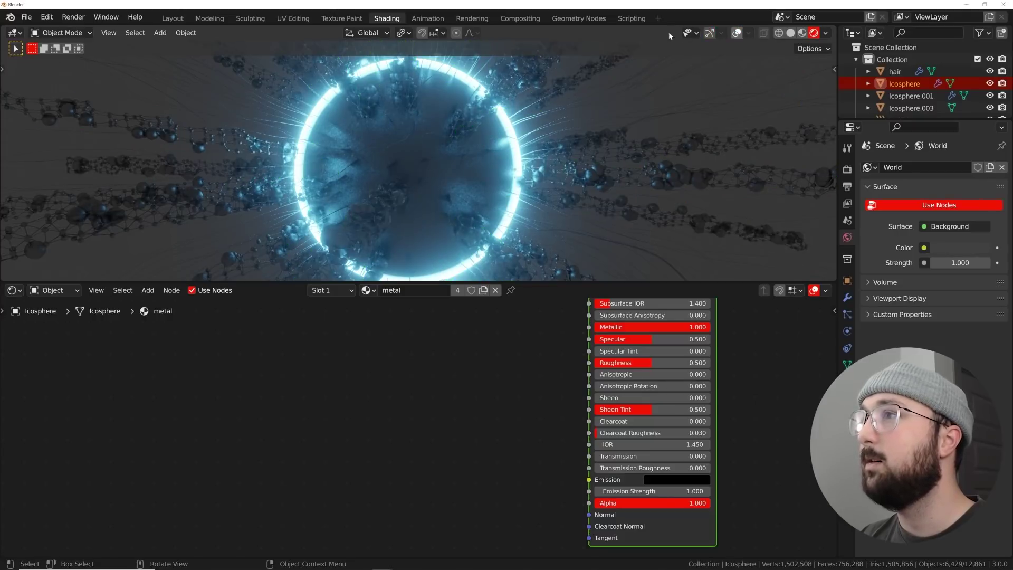
Step: Switch the shader editor to the m-light material in Icosphere's material slot 2
click(376, 293)
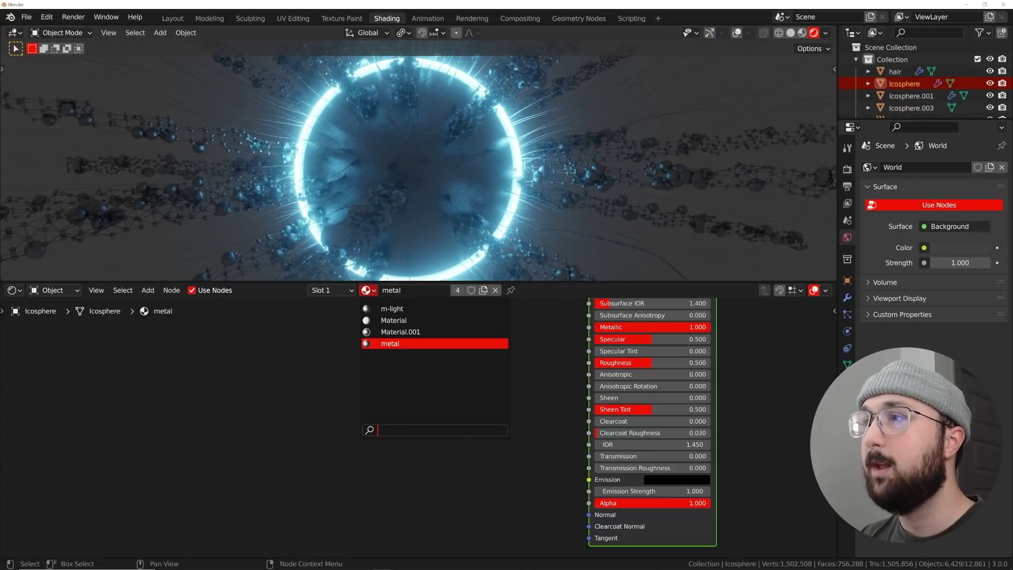
click(401, 308)
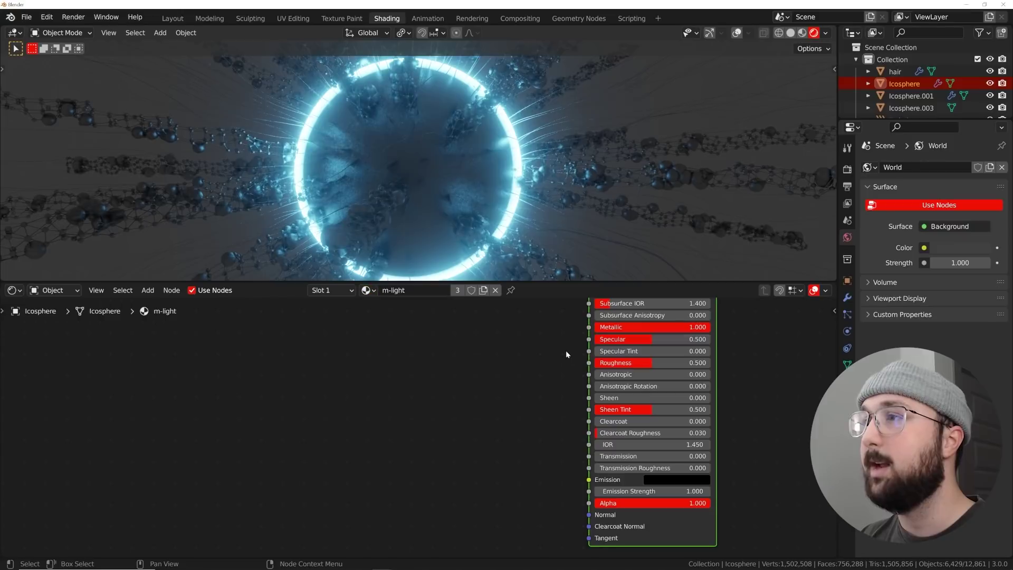
click(341, 293)
click(338, 329)
middle_drag(533, 366, 427, 390)
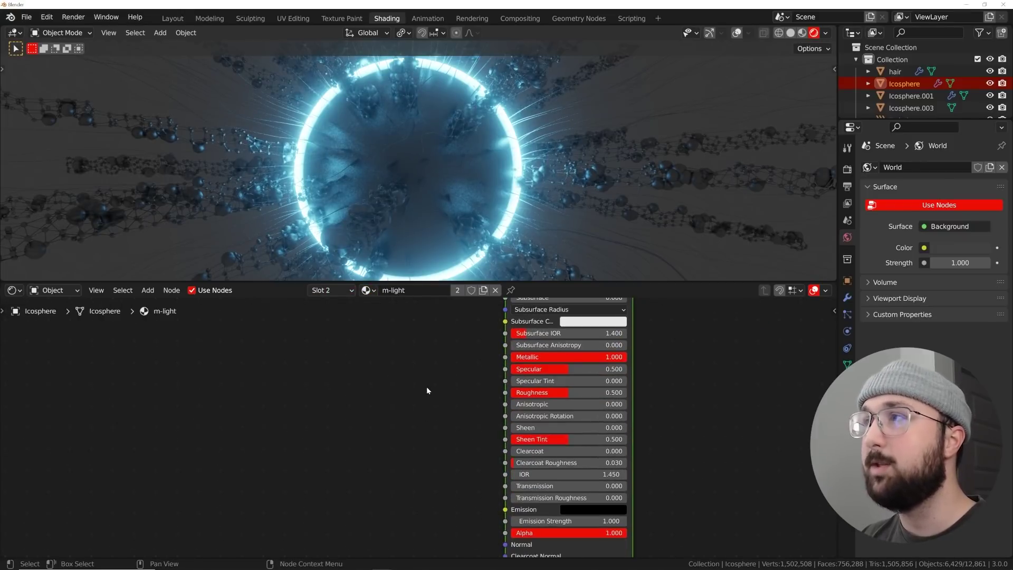
Step: Copy the Layer Weight and ColorRamp nodes from the central sphere's Material.001 into m-light and link the ramp's Color to Emission
click(444, 178)
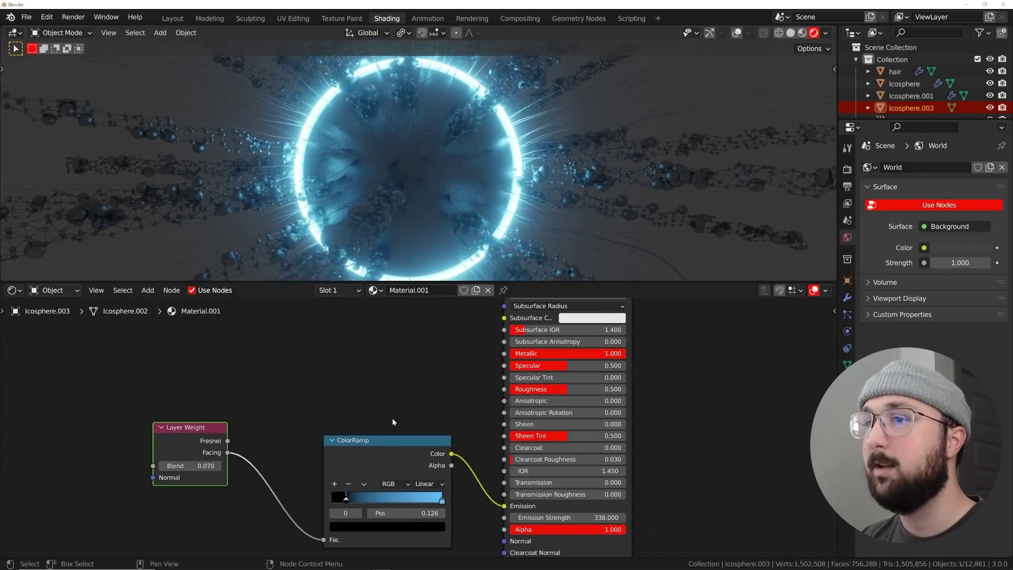
drag(102, 395, 424, 498)
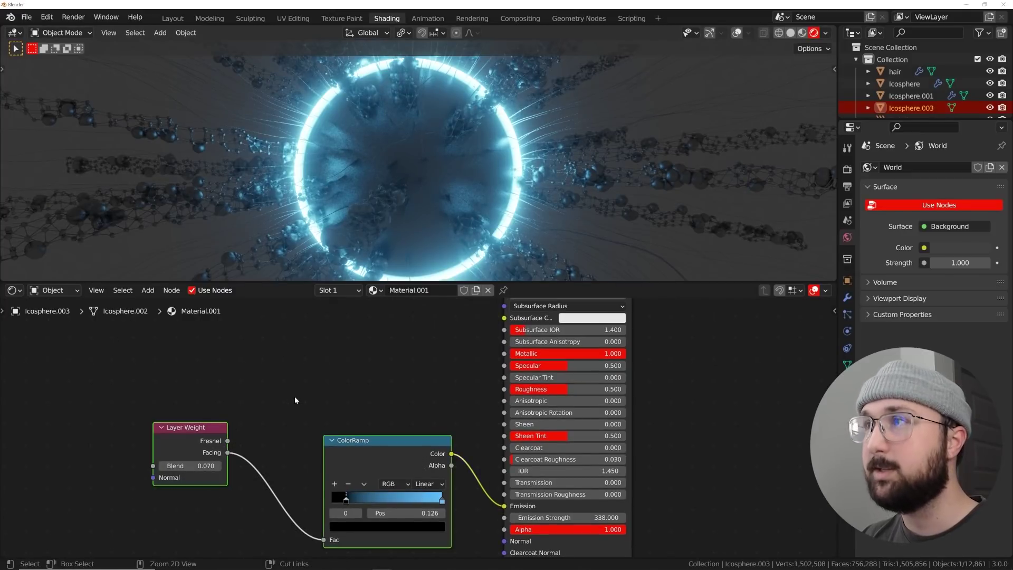
click(683, 177)
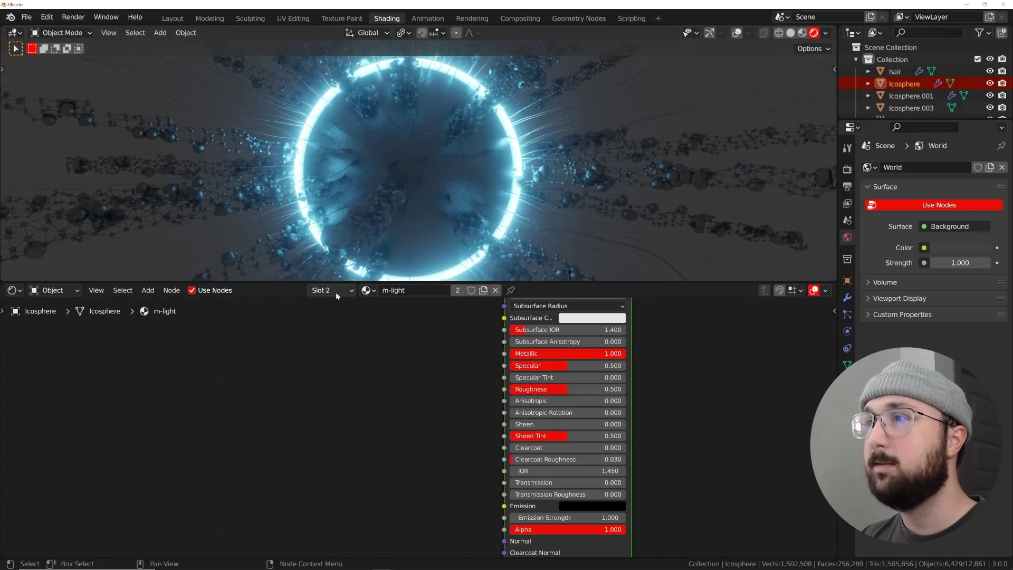
scroll(419, 359, down, 1)
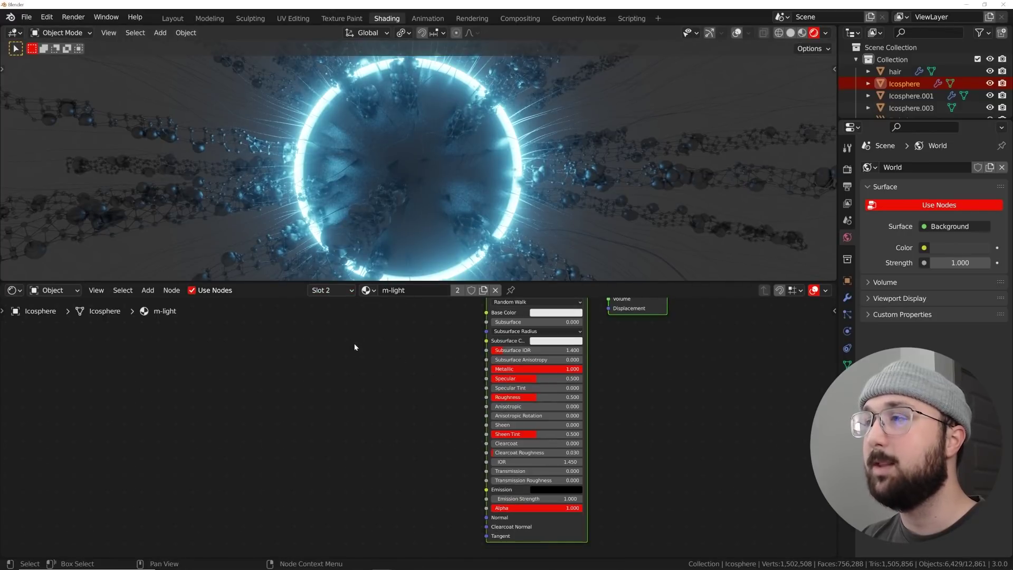
key(ctrl+v)
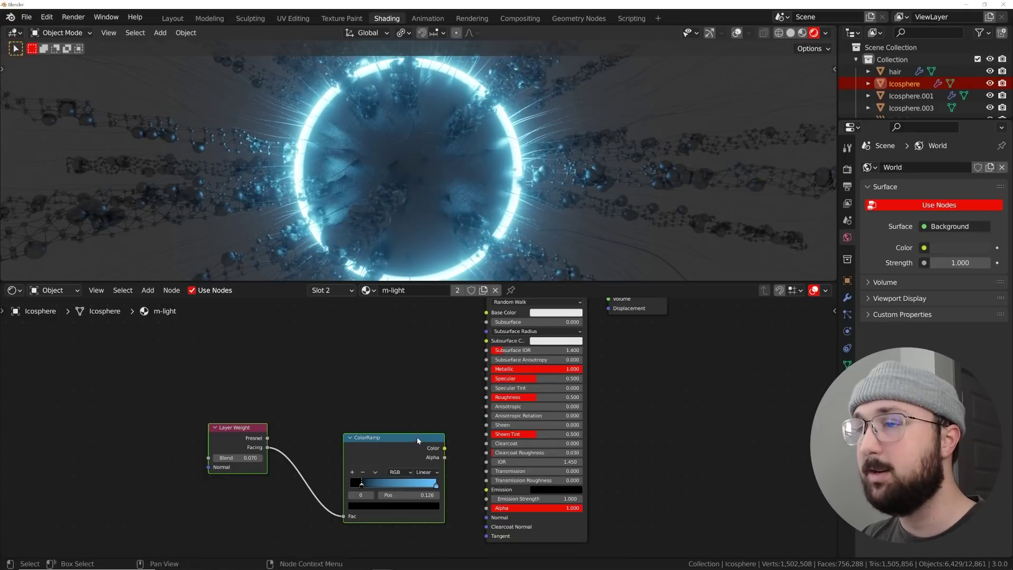
scroll(435, 411, up, 2)
drag(449, 422, 472, 435)
drag(502, 481, 501, 481)
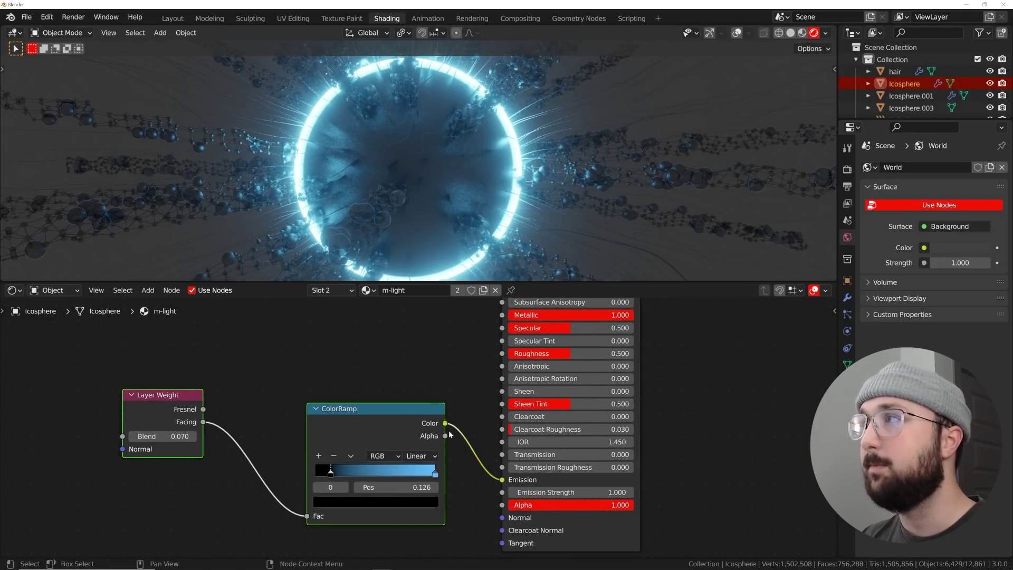
Step: Move the m-light ColorRamp's black stop to position 0.000 and set Emission Strength to 23.6
scroll(429, 190, up, 2)
shift+middle_drag(509, 209, 315, 187)
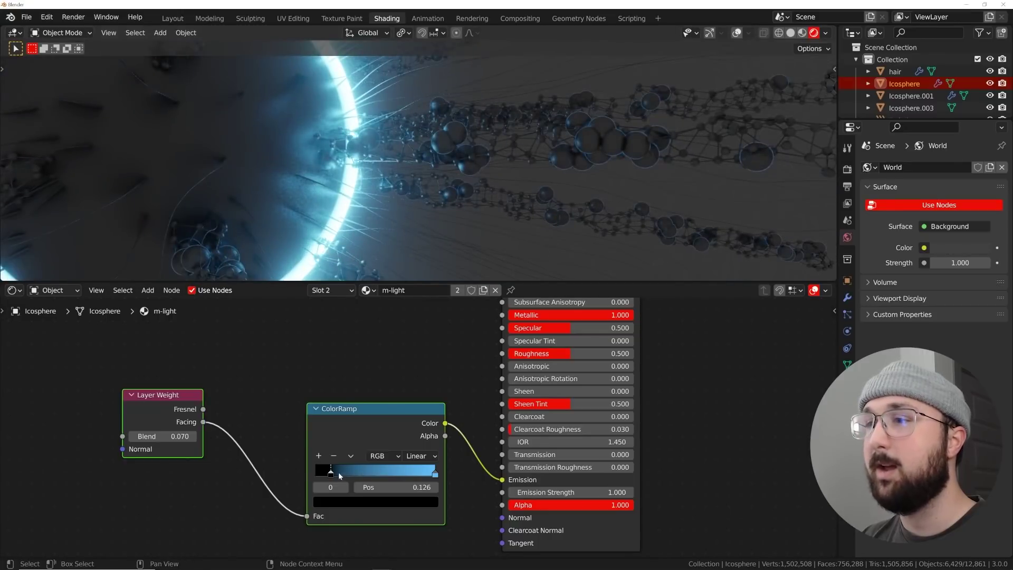
drag(339, 475, 288, 473)
drag(539, 492, 595, 492)
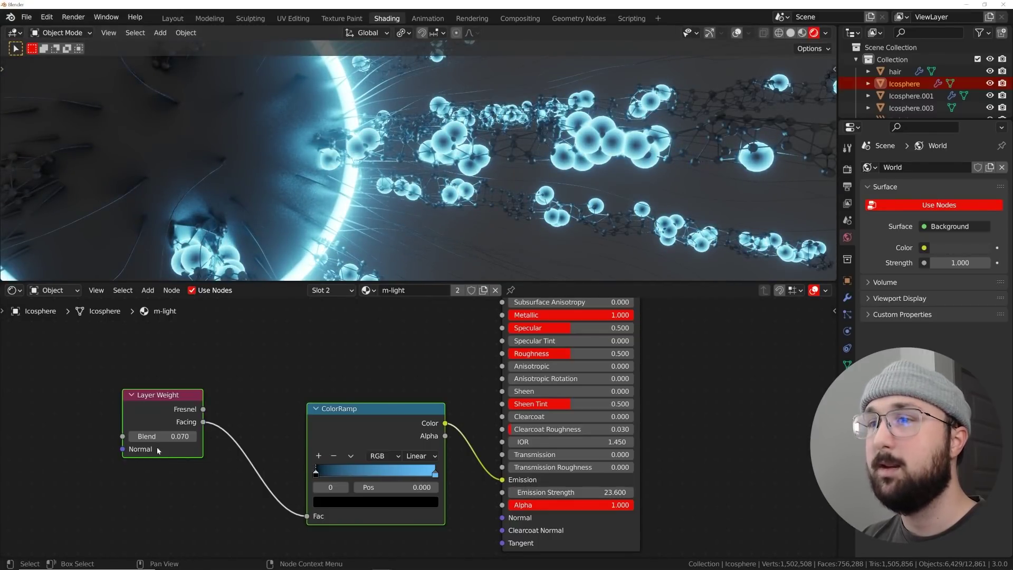
Step: Set the m-light Layer Weight's Blend to 0.000 and feed the ColorRamp's Fac from Fresnel instead of Facing
drag(167, 437, 150, 437)
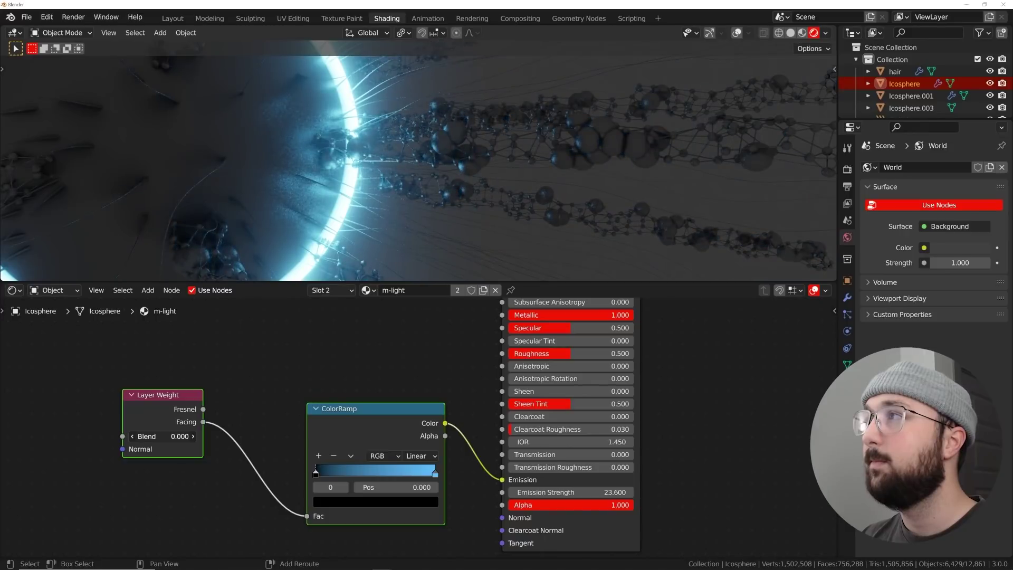
drag(203, 410, 307, 515)
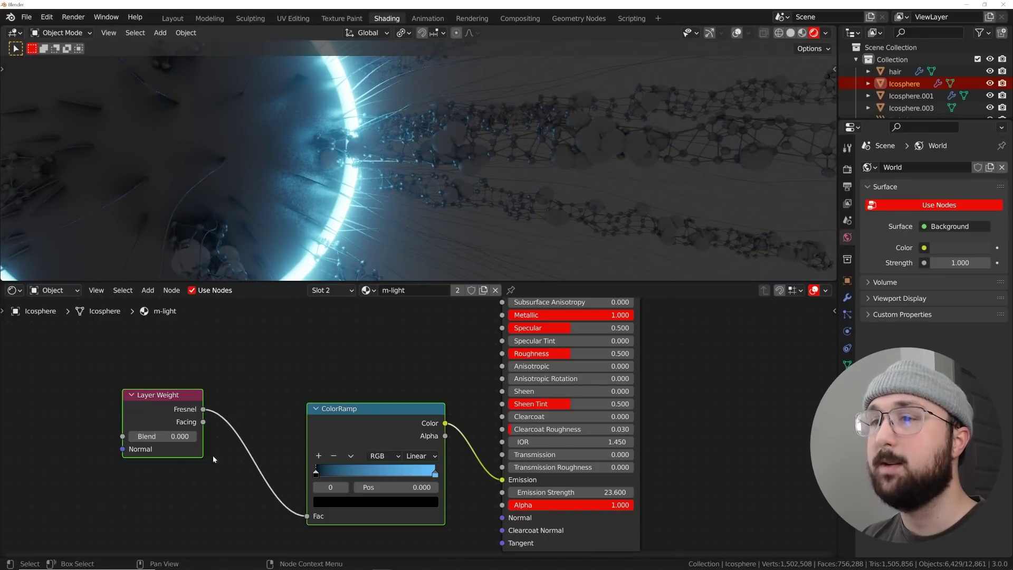
Step: Raise the Blend of the m-light Layer Weight node slightly and check the glow across the whole burst
drag(179, 437, 189, 437)
scroll(393, 245, down, 5)
middle_drag(394, 245, 539, 156)
Step: Return to the Layout workspace and save the scene on the Desktop as tutut
click(164, 19)
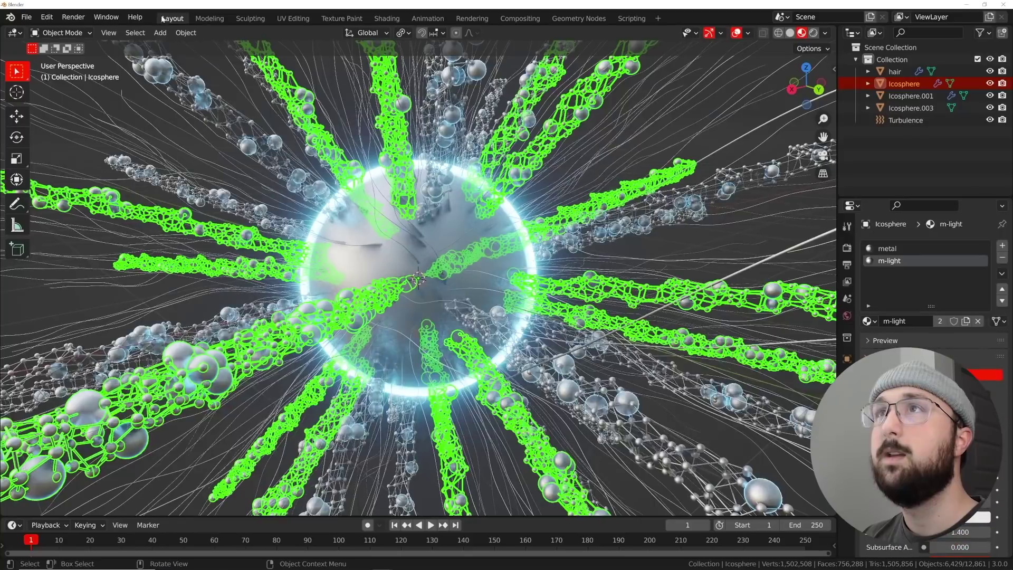
click(26, 17)
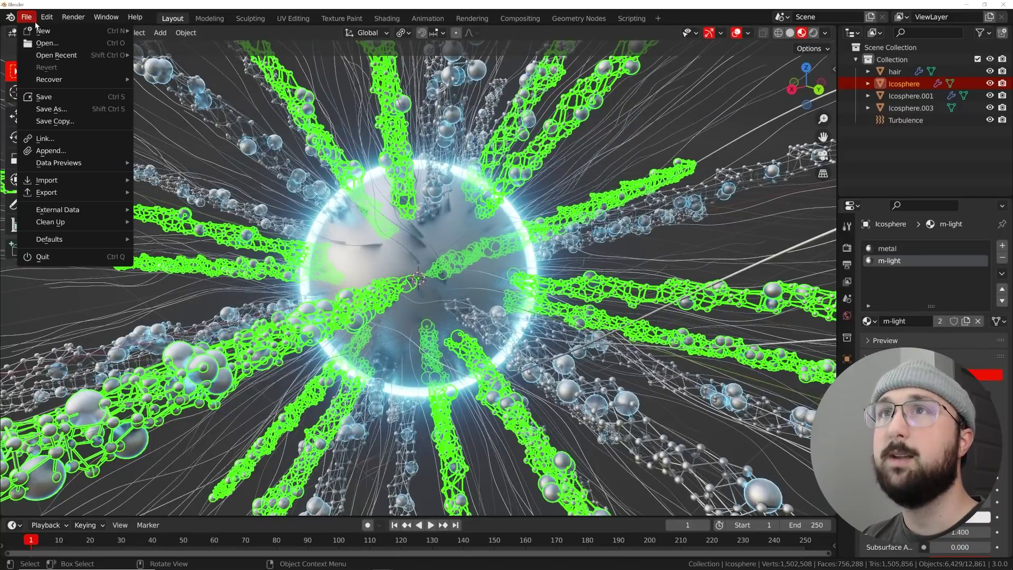
click(64, 100)
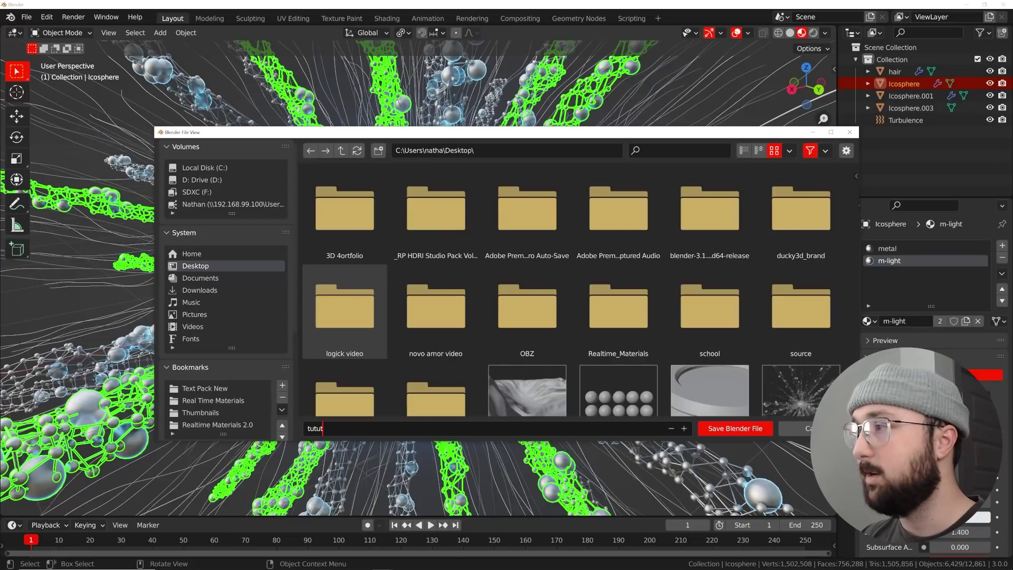
key(Return)
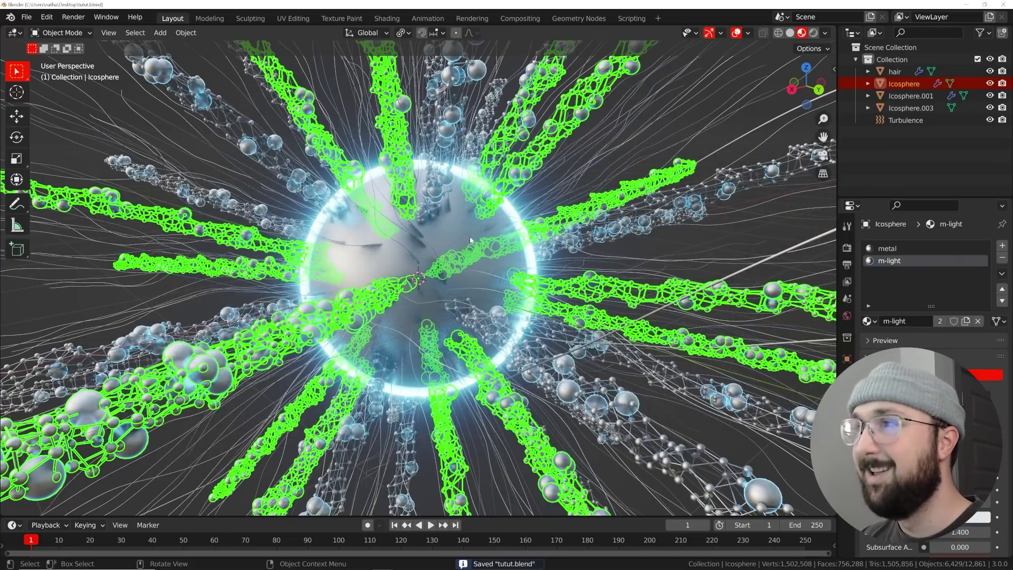
Step: Frame the central sphere with nothing selected, add a camera and align it to the current view
scroll(470, 240, down, 5)
middle_drag(470, 240, 499, 227)
click(751, 287)
scroll(751, 287, up, 5)
middle_drag(504, 341, 520, 314)
key(shift+a)
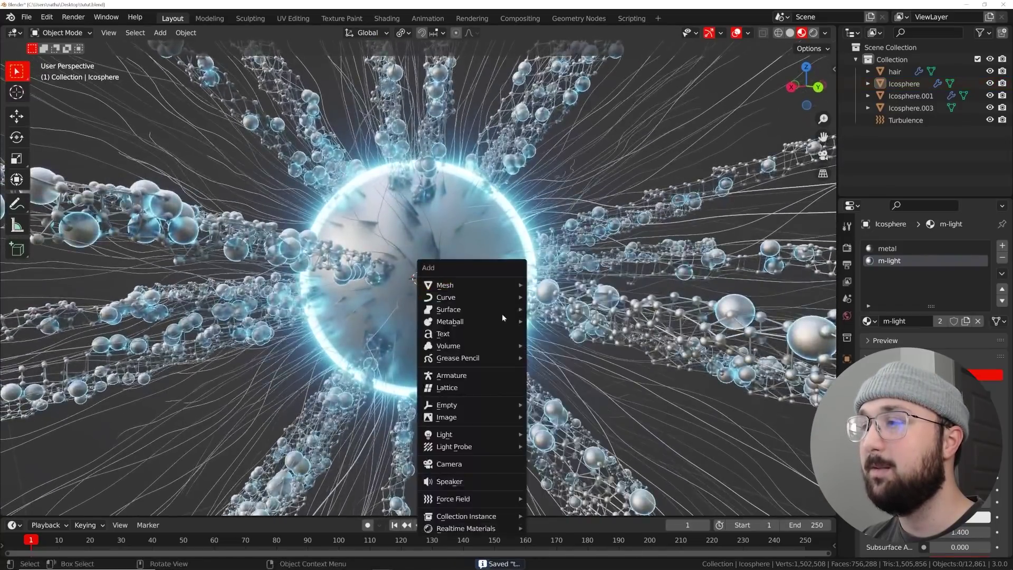
click(478, 465)
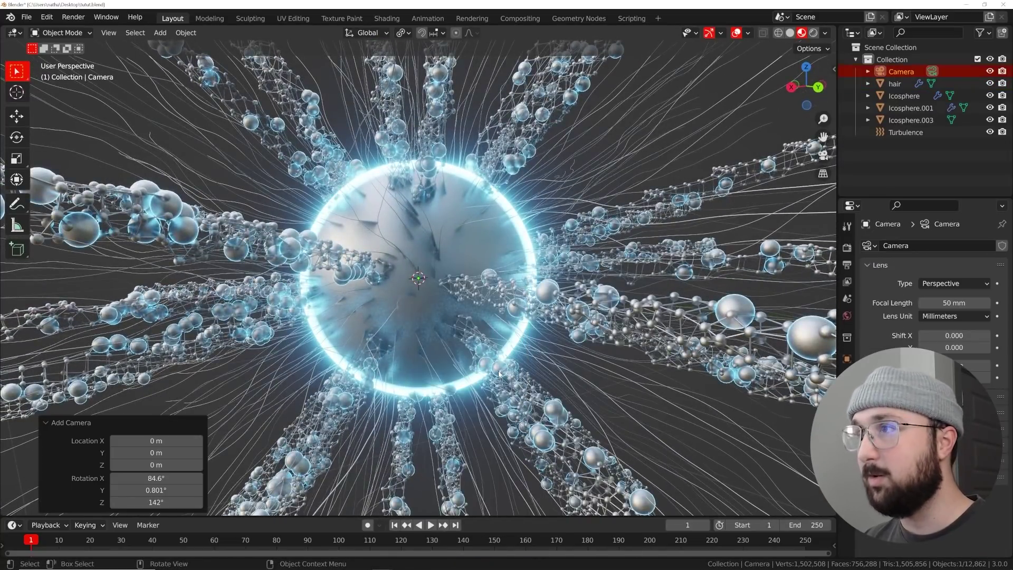
key(ctrl+alt+KP_0)
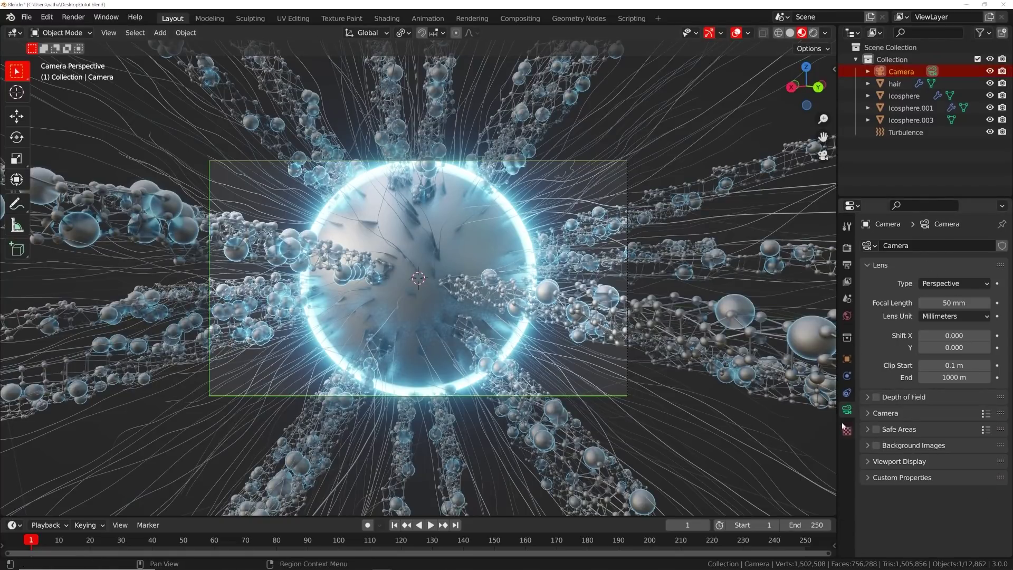
Step: Set the camera's focal length to 15.9 mm and display the viewport in rendered shading
drag(954, 303, 910, 302)
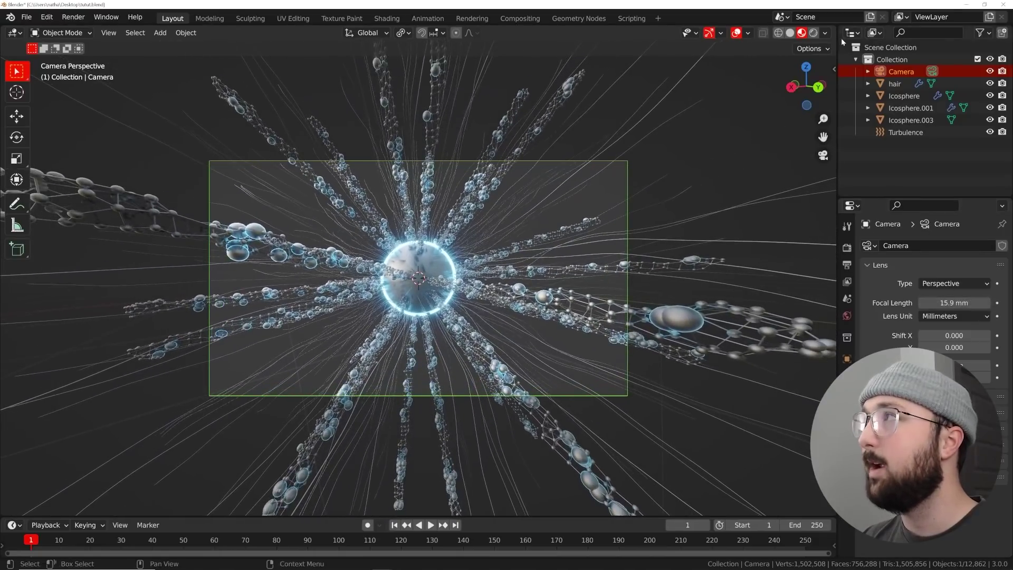
click(814, 33)
scroll(765, 158, up, 2)
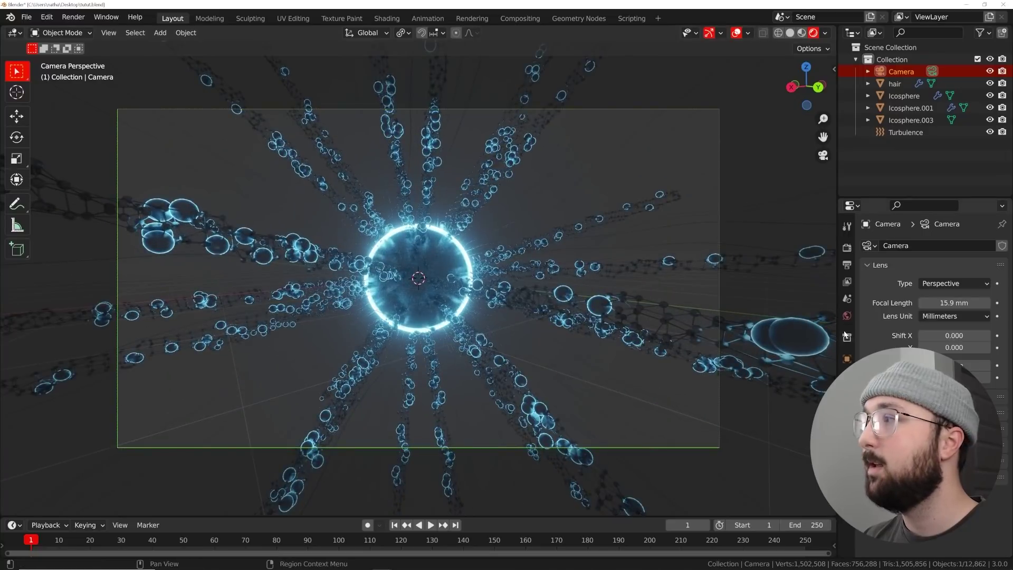
Step: Set the World background colour to pure black
click(847, 315)
click(951, 327)
drag(982, 218, 982, 242)
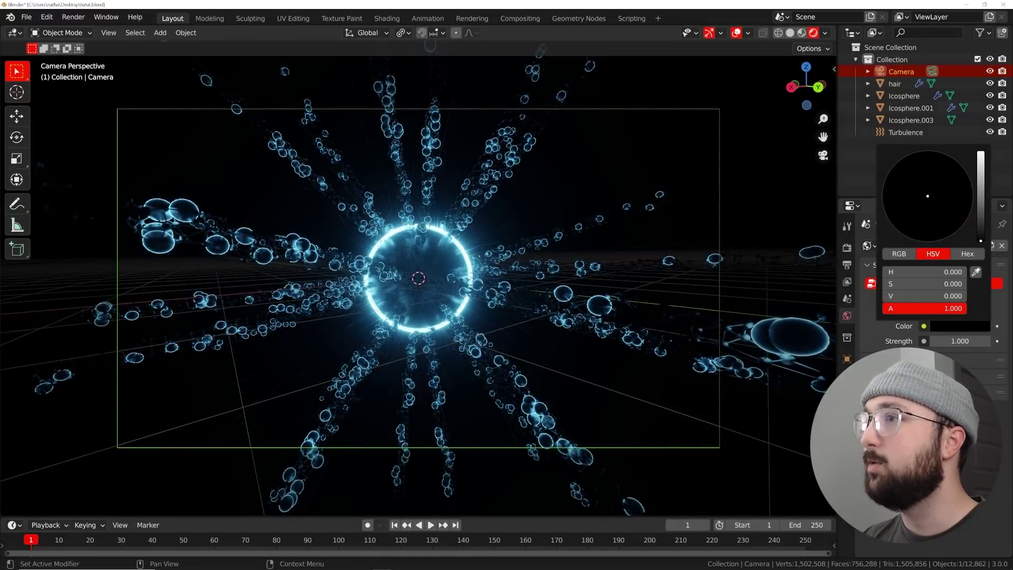
scroll(565, 234, up, 2)
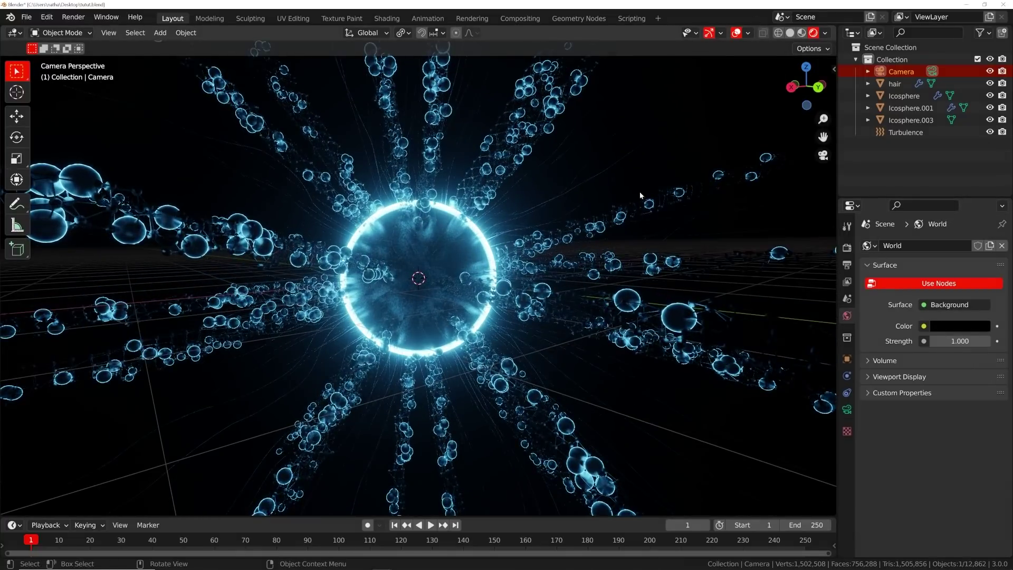
Step: Assign a Principled Volume to the World's volume and set its Density to 0.120
key(shift+a)
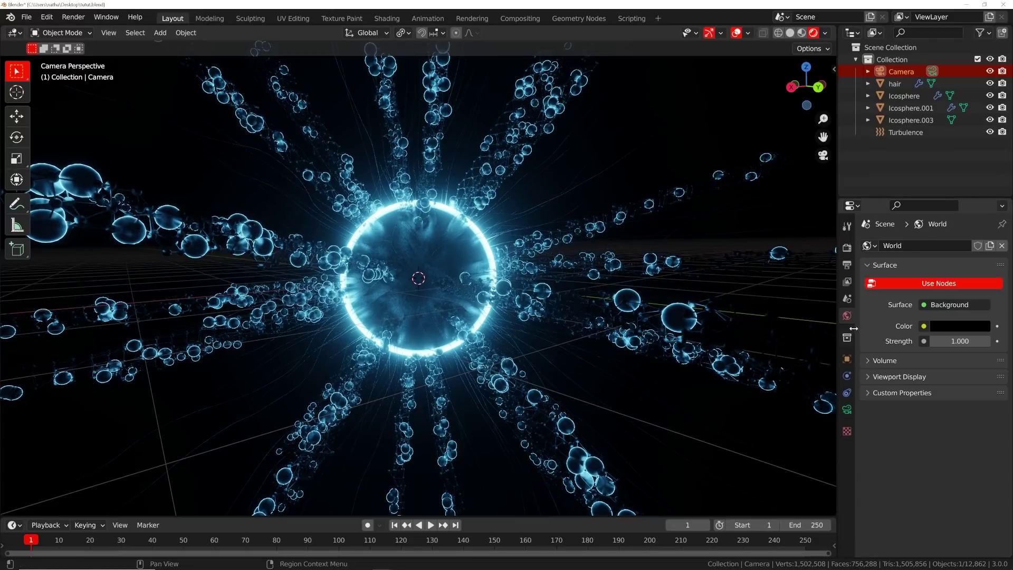
click(875, 361)
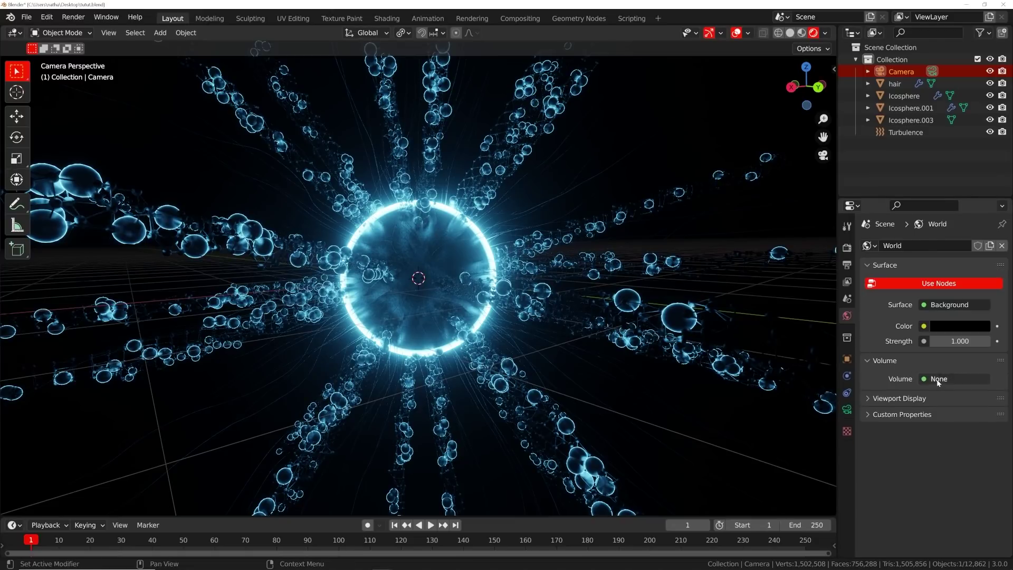
click(939, 380)
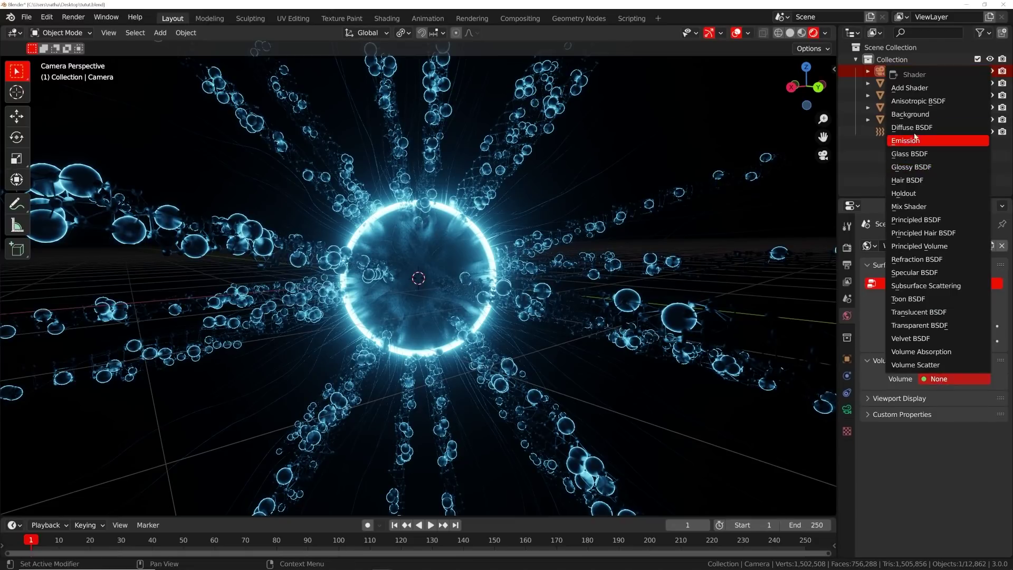
click(920, 246)
drag(972, 430, 926, 430)
Step: Add a point light and move it about -5.8 m in X, 4.2 m in Y and 1.7 m in Z
key(shift+a)
mouse_move(588, 197)
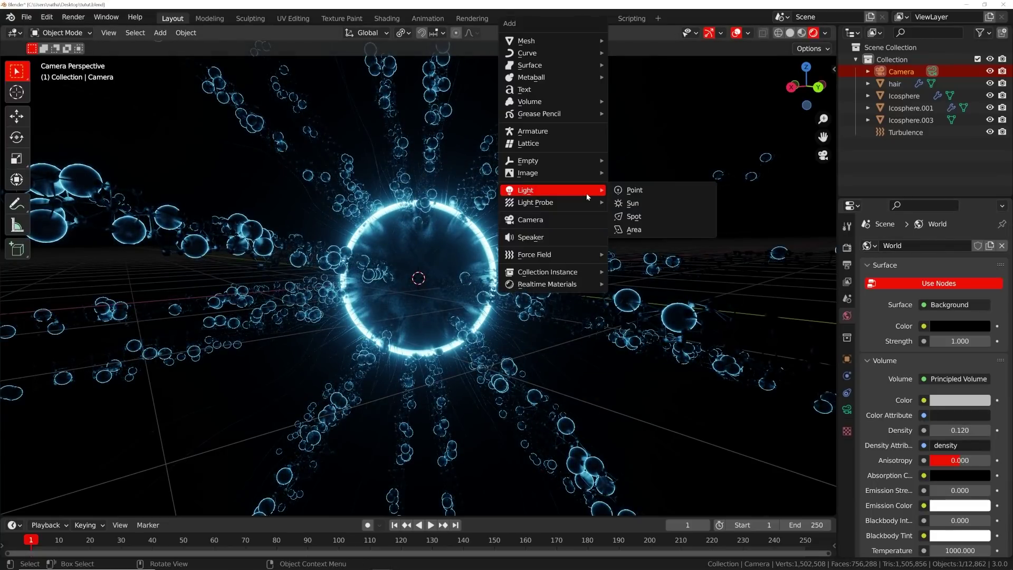
click(636, 191)
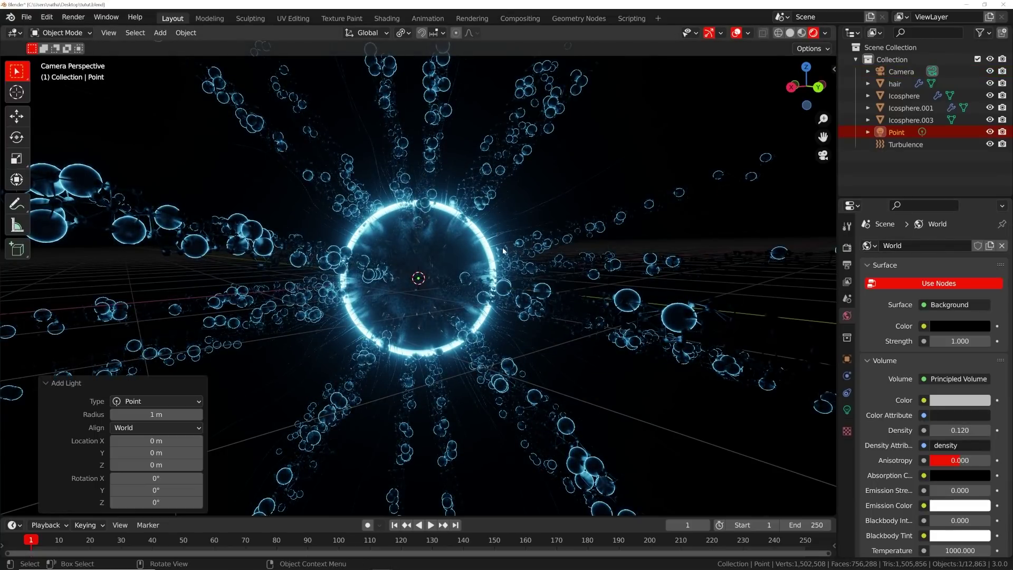
key(g)
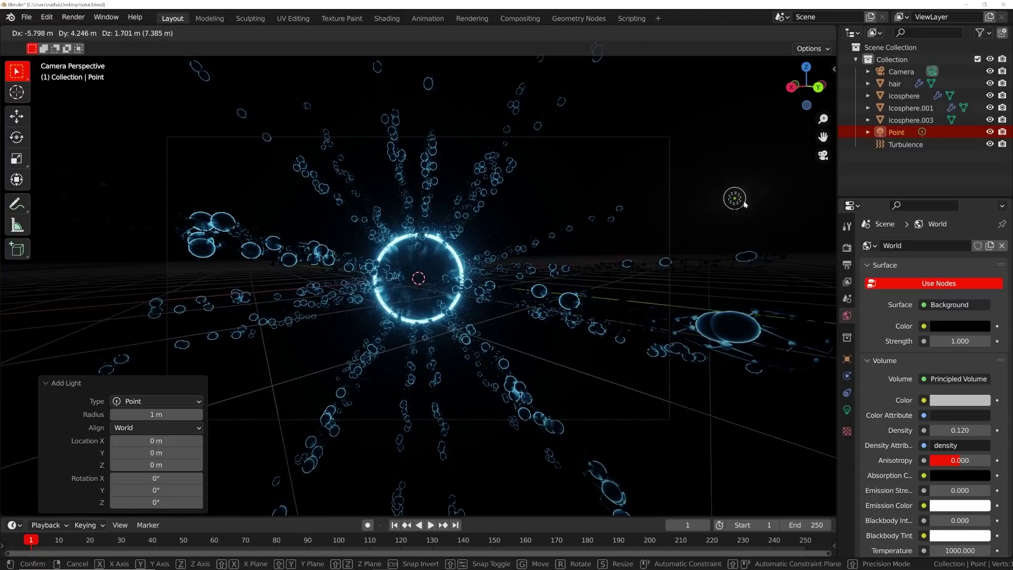
click(744, 204)
Step: Set the point light's Power to 853.1 W and its colour to light blue with hue 0.579 and saturation 0.784
click(847, 409)
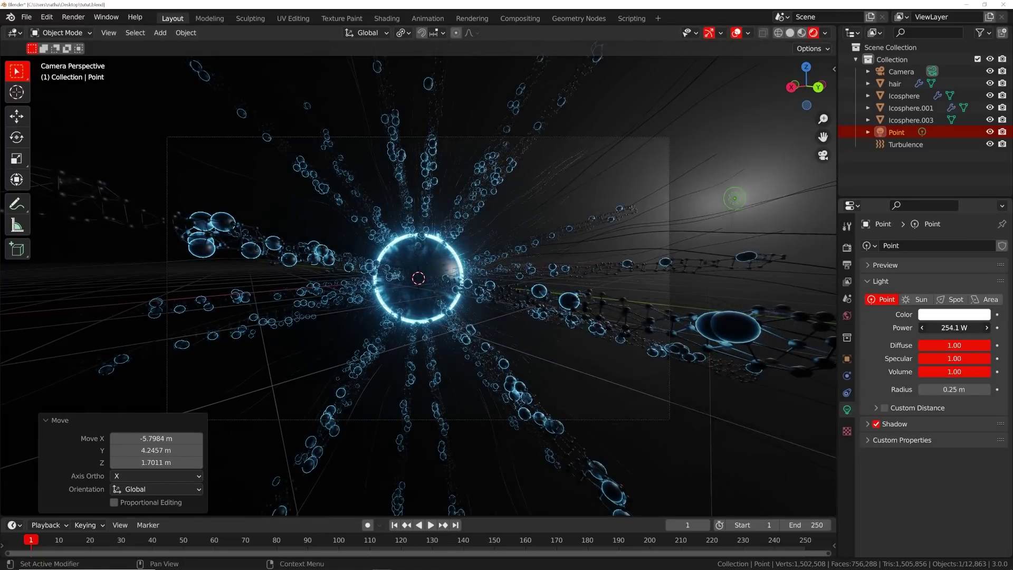
drag(954, 327, 940, 319)
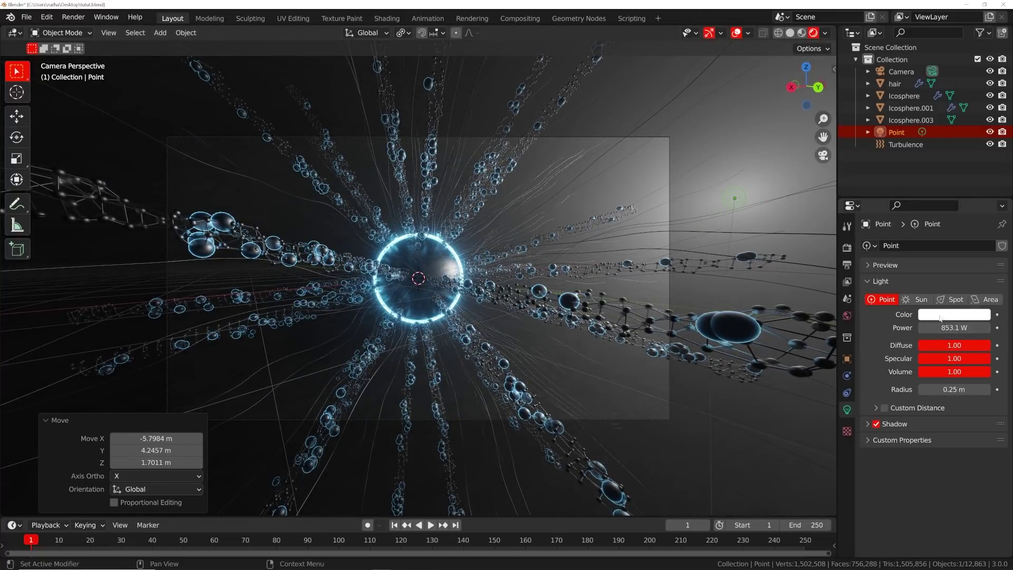
click(941, 315)
click(921, 202)
drag(922, 202, 905, 236)
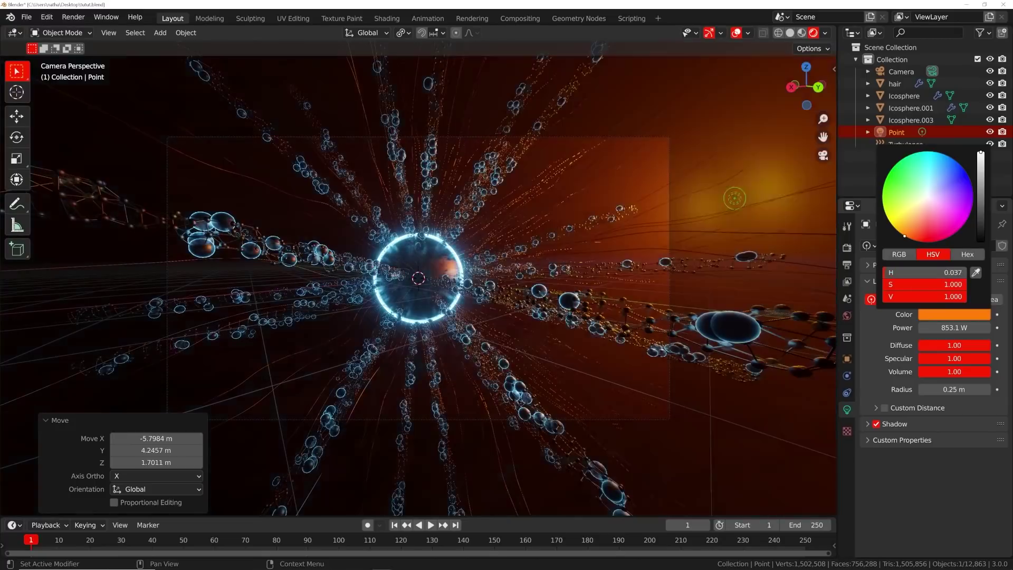
click(944, 315)
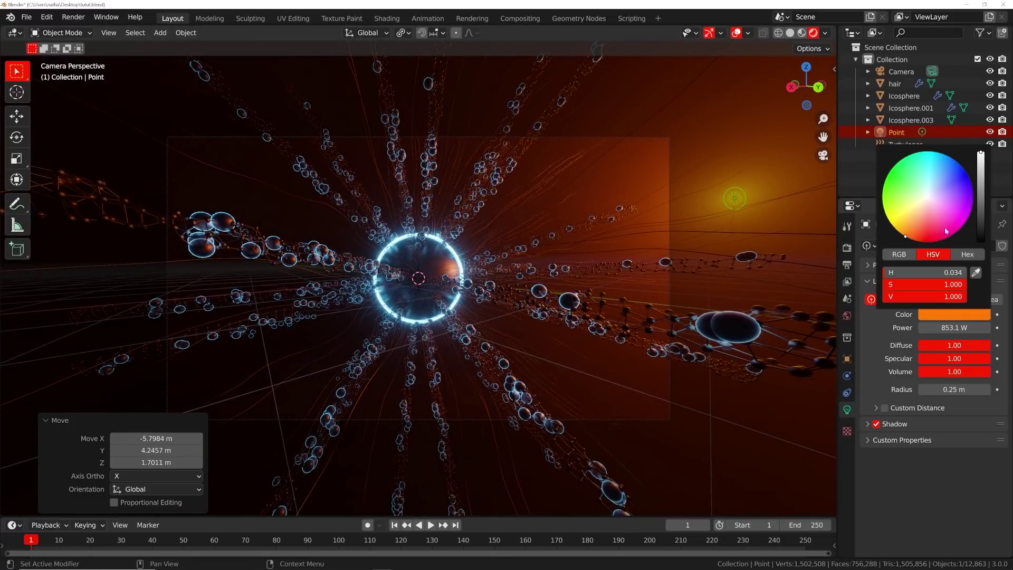
click(940, 177)
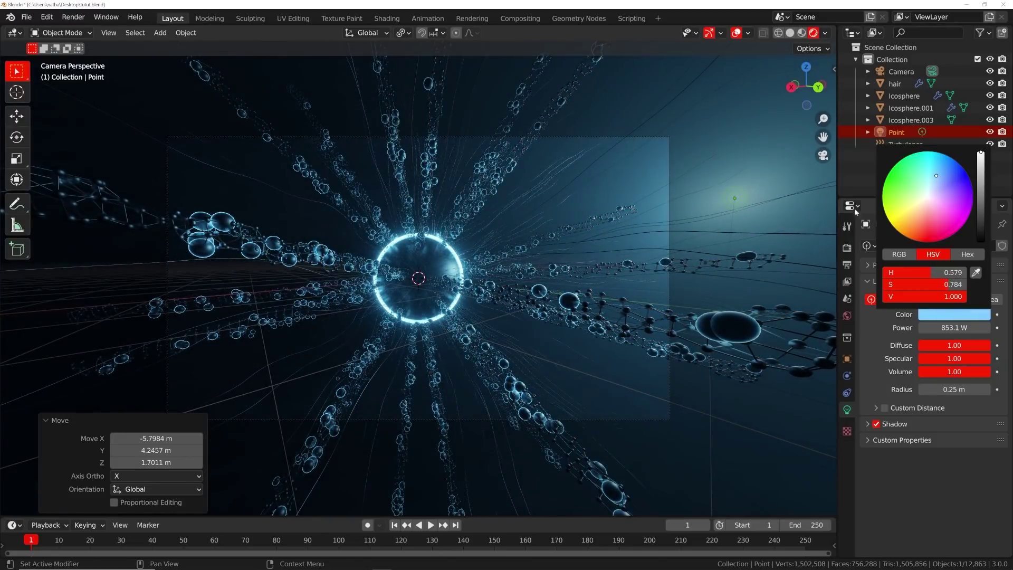
Step: Duplicate the blue point light and place the copy near the central sphere
key(shift+a)
mouse_move(526, 276)
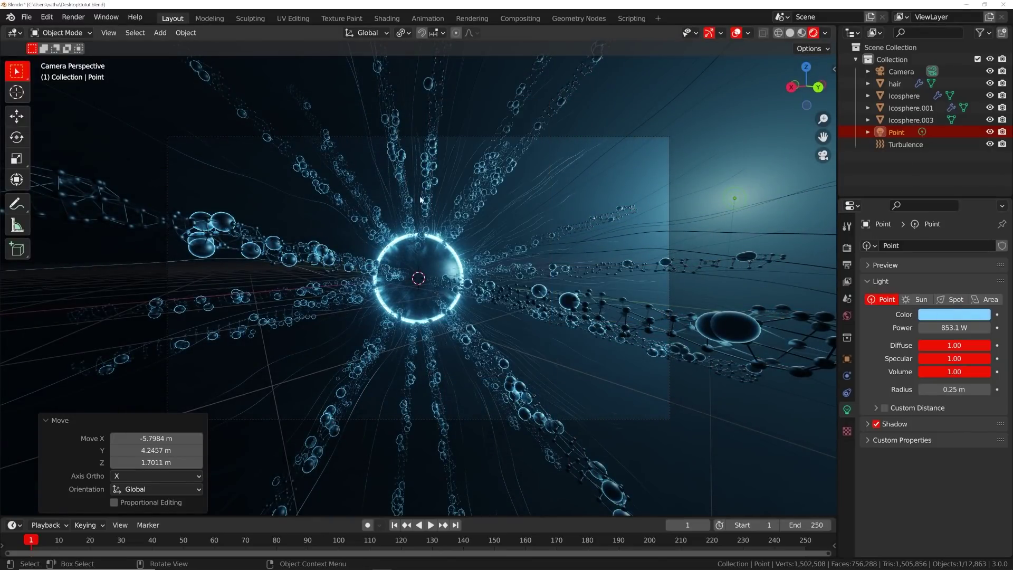
middle_drag(441, 237, 440, 302)
scroll(439, 302, down, 6)
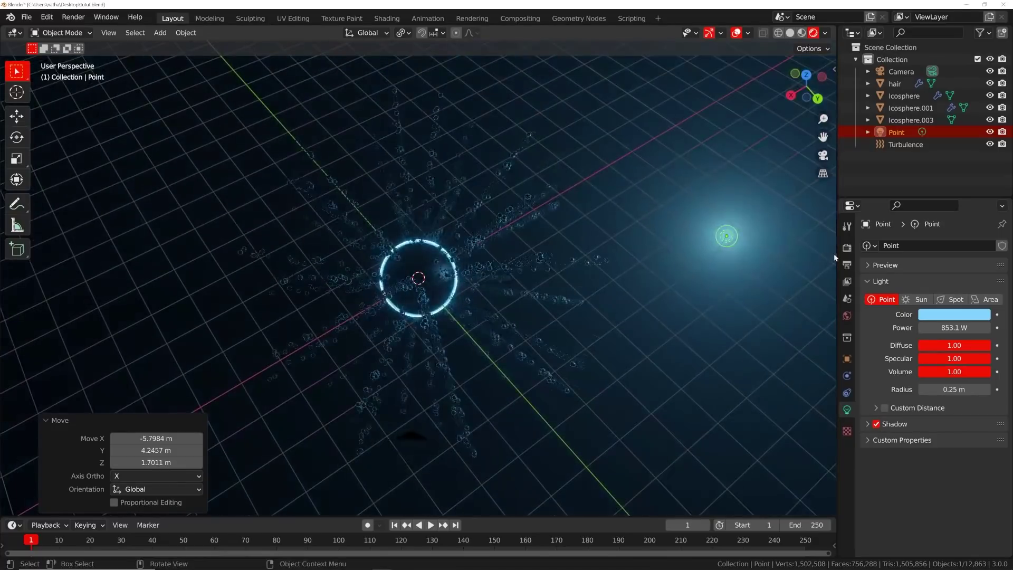
click(727, 239)
key(shift+d)
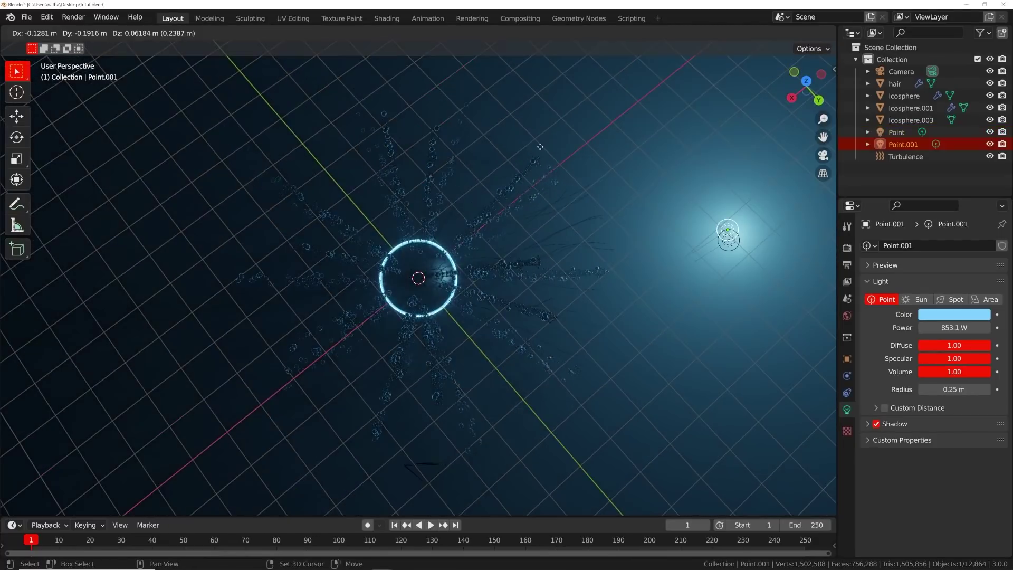
click(407, 223)
Step: Move the duplicated light behind the central sphere, on the side facing away from the camera
middle_drag(408, 224, 504, 195)
key(g)
click(451, 267)
middle_drag(450, 269, 517, 344)
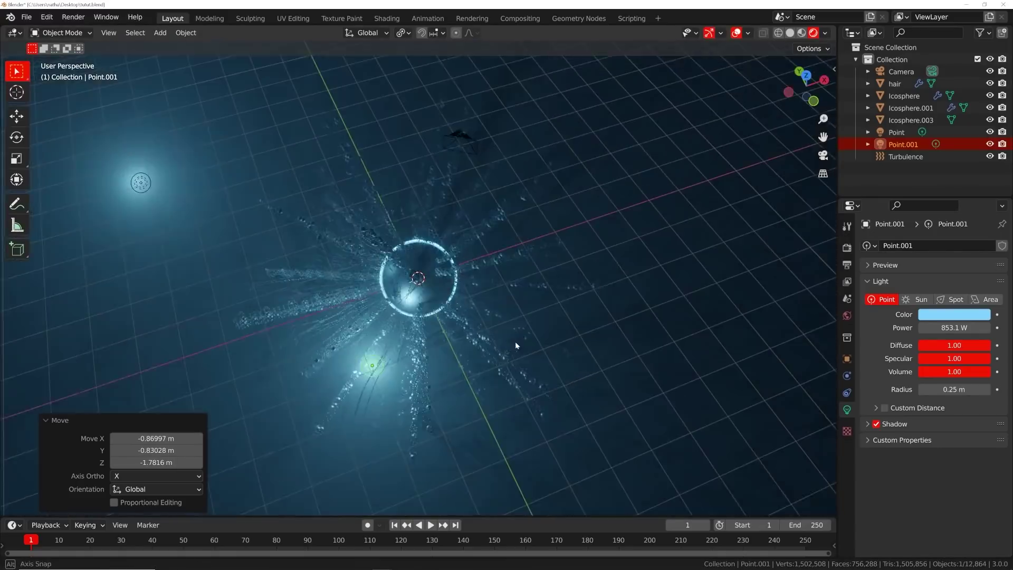
key(g)
click(515, 328)
Step: Reposition the rear light behind the sphere in the camera view and set its Power to 927.7 W
key(KP_0)
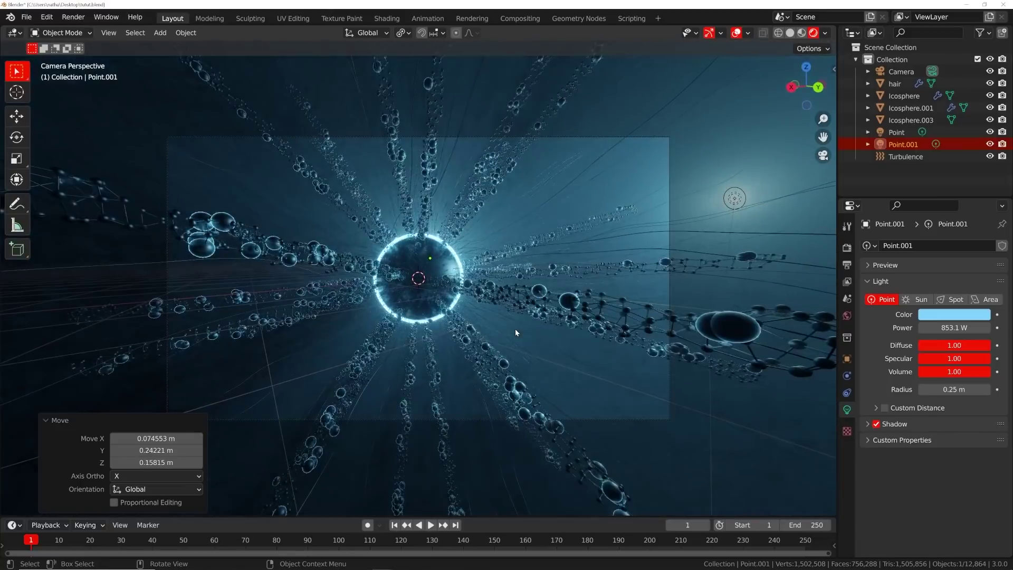
key(g)
click(544, 318)
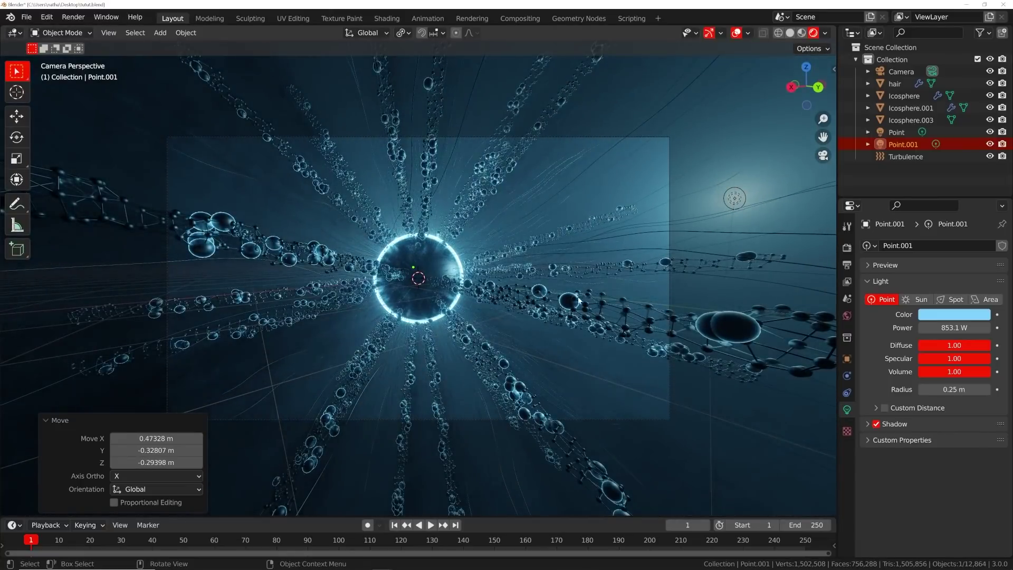
scroll(545, 319, up, 2)
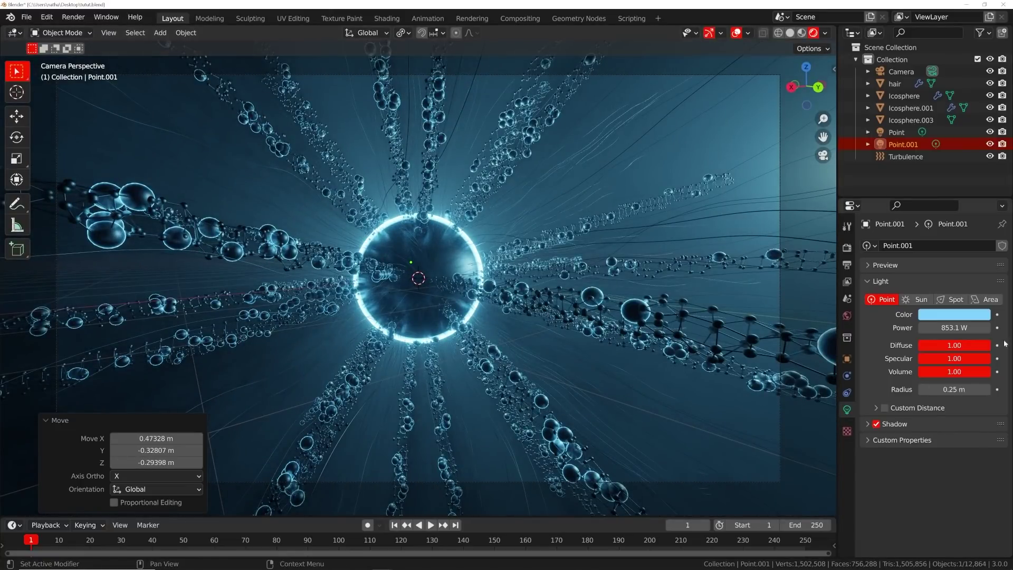
drag(963, 327, 981, 328)
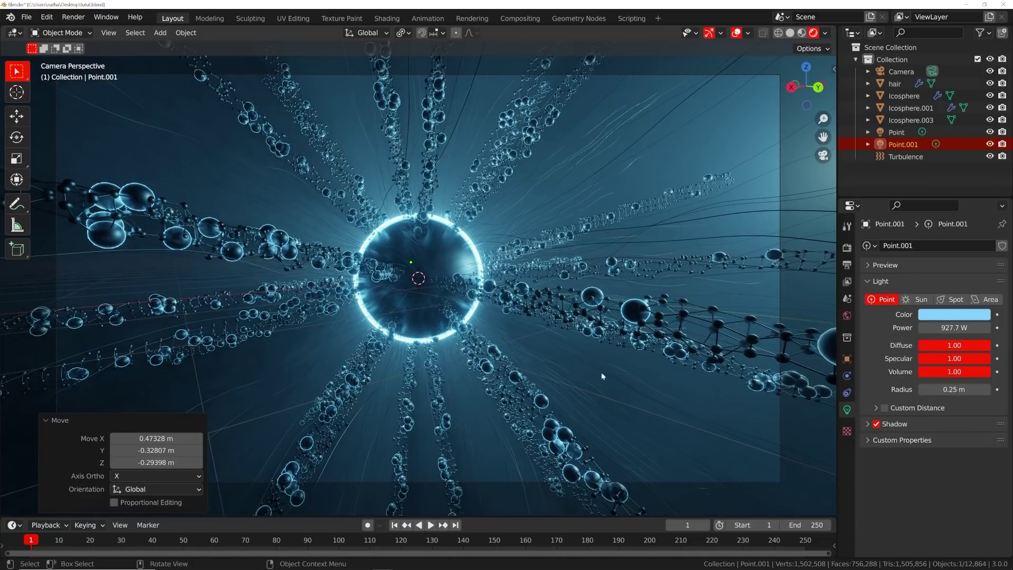
Step: Select Icosphere.001, display its m-light material settings and hide the viewport overlays
click(735, 356)
click(847, 460)
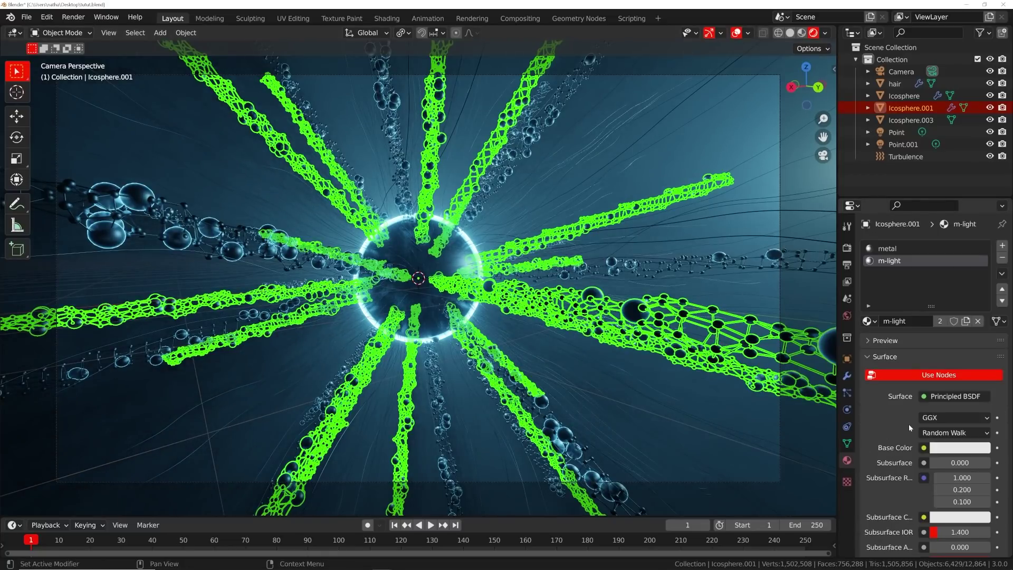
scroll(909, 423, down, 1)
click(736, 33)
scroll(958, 396, down, 5)
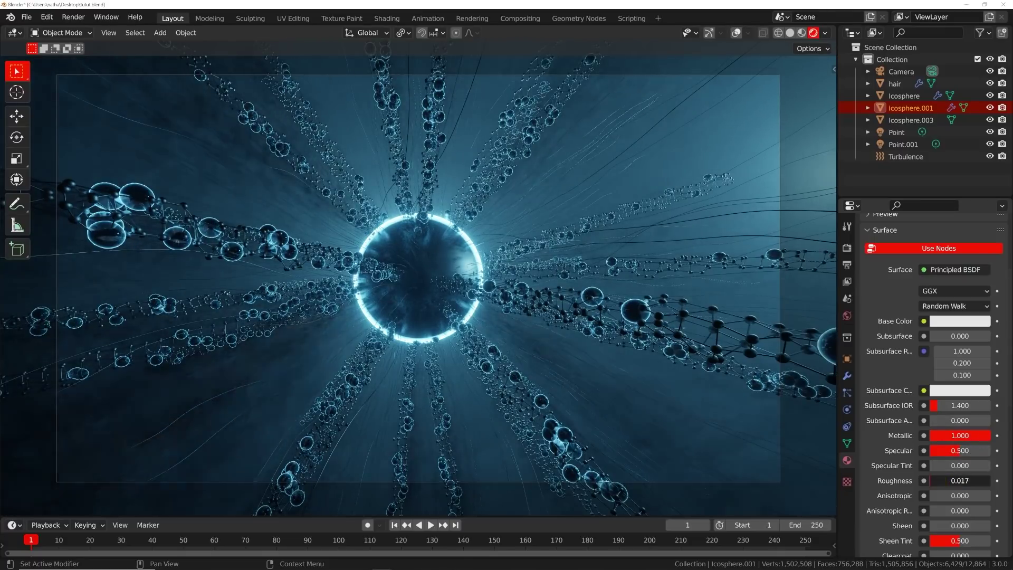
Step: Try a Roughness of 0.125 on the m-light material and undo it
drag(960, 481, 938, 480)
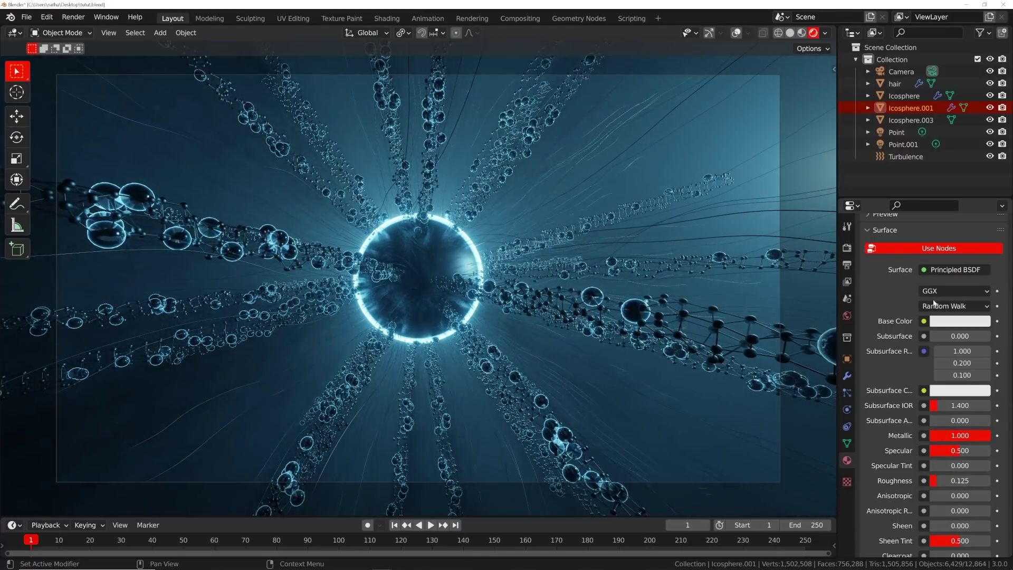
scroll(924, 289, up, 4)
key(ctrl+z)
Step: Set the Roughness of the metal material on Icosphere.001 to 0.203
scroll(961, 426, down, 4)
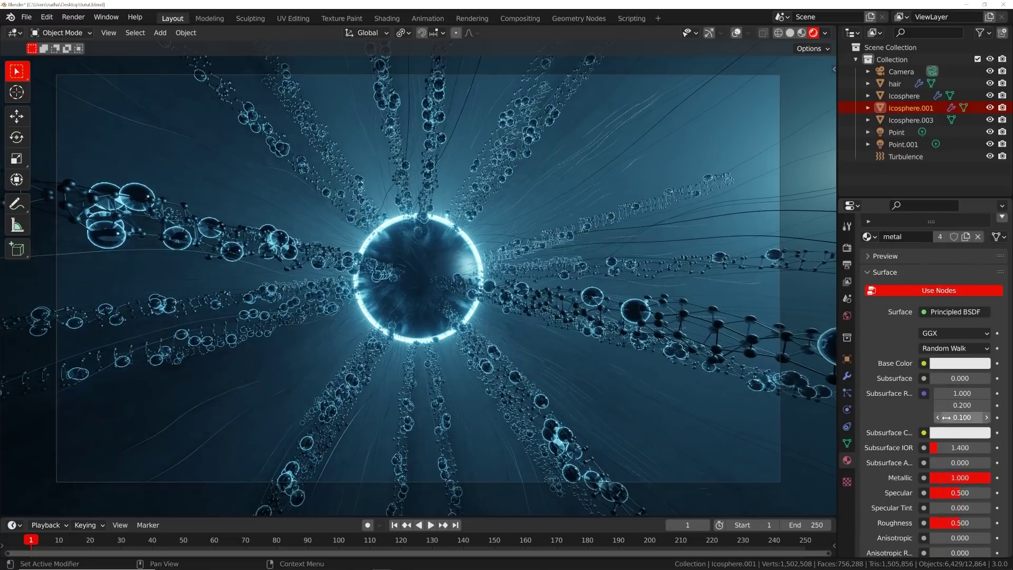
drag(964, 492, 946, 493)
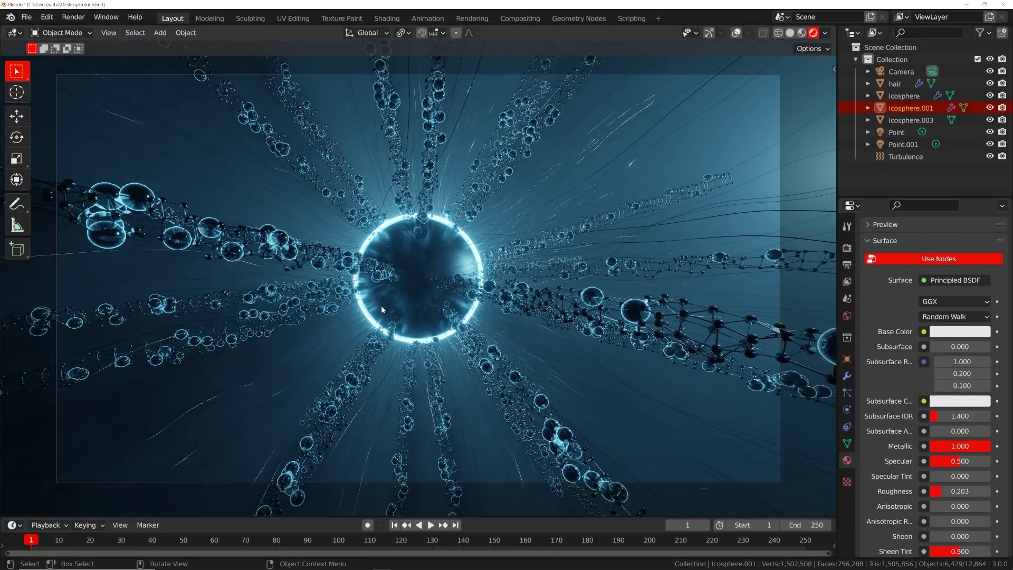
Step: Enable Depth of Field on the Camera and adjust its focus distance and F-Stop
scroll(383, 310, up, 2)
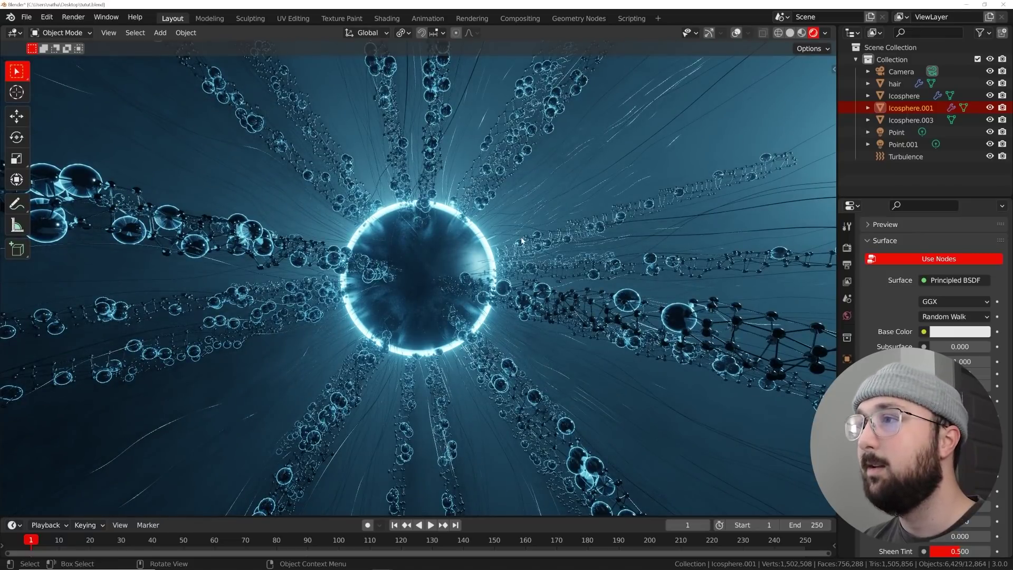
click(898, 72)
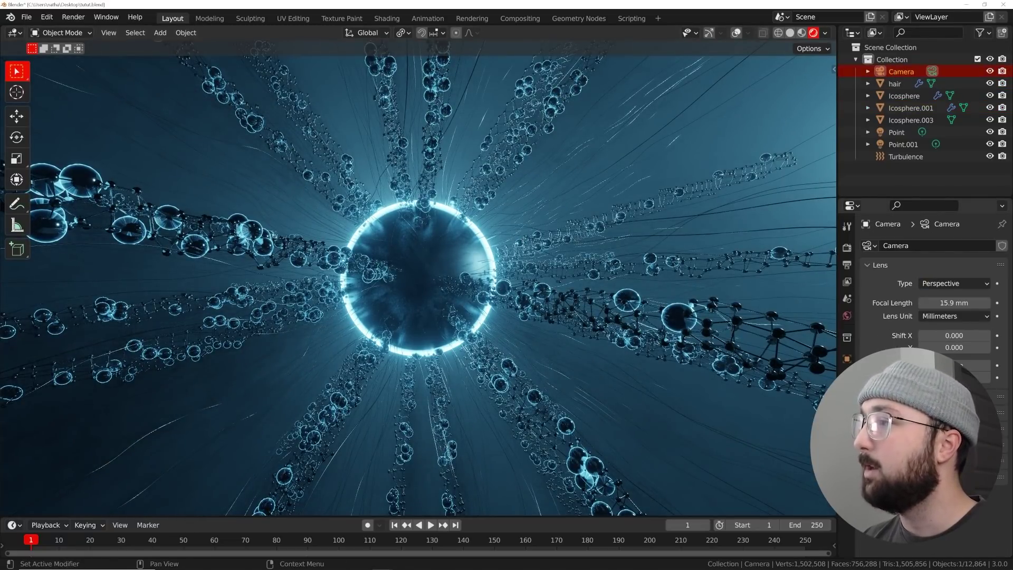
scroll(929, 295, down, 2)
scroll(484, 326, down, 2)
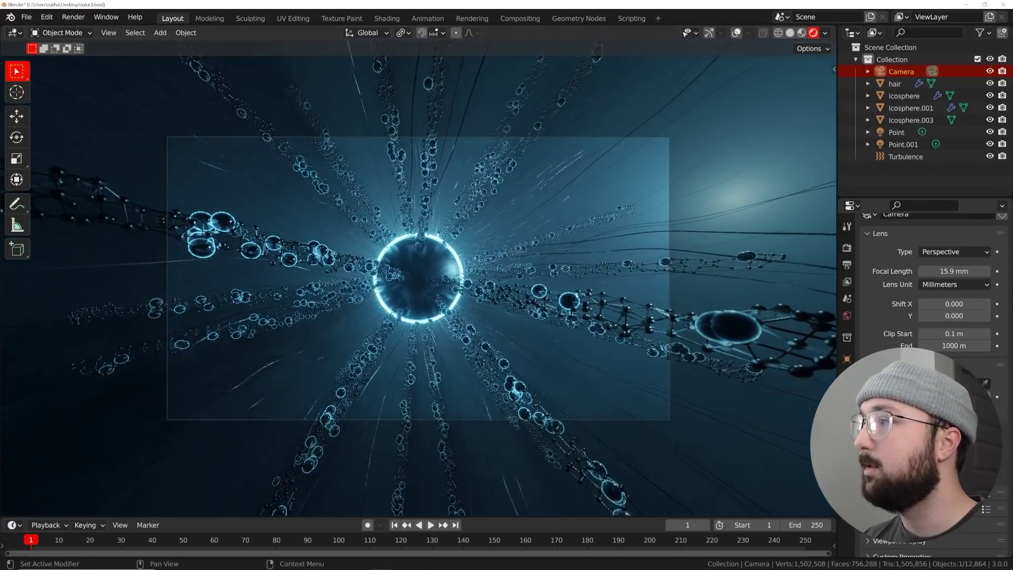
click(879, 365)
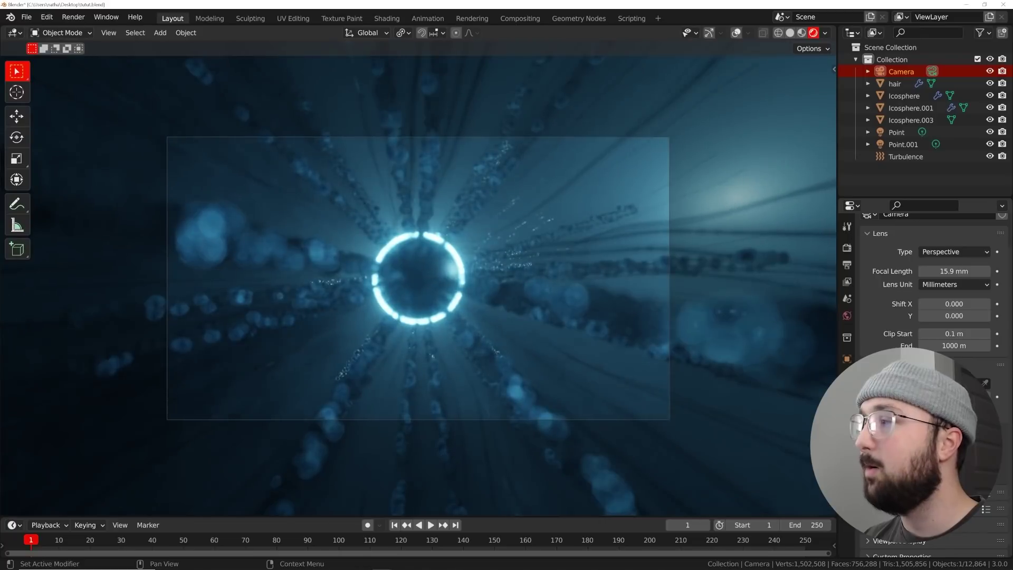
mouse_move(954, 397)
mouse_down()
mouse_move(921, 397)
mouse_move(937, 397)
mouse_up()
scroll(509, 302, up, 2)
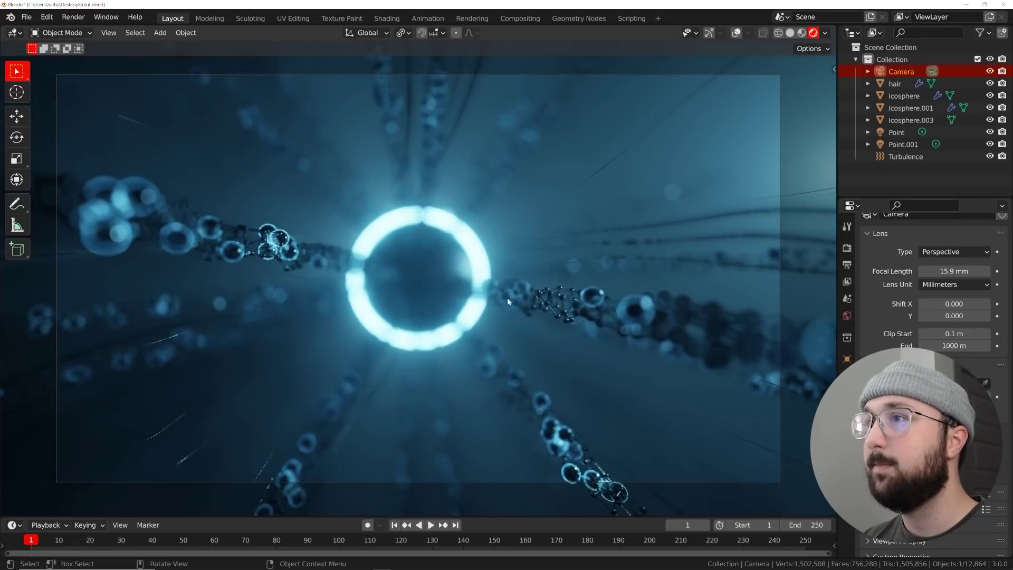
drag(954, 430, 968, 430)
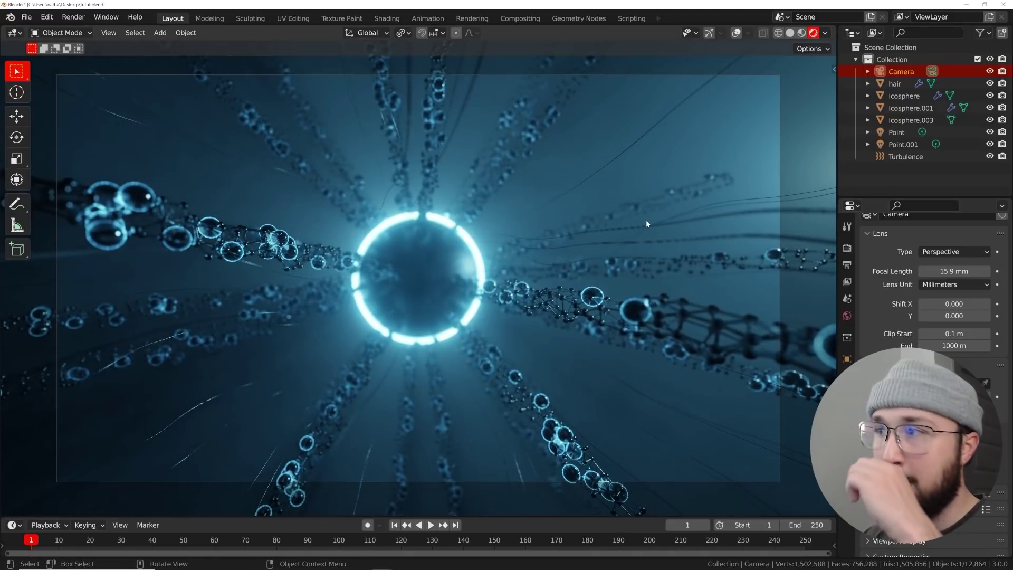
Step: Set the Roughness of the m-light material on Icosphere.001 to 0.293
click(636, 315)
scroll(931, 317, down, 3)
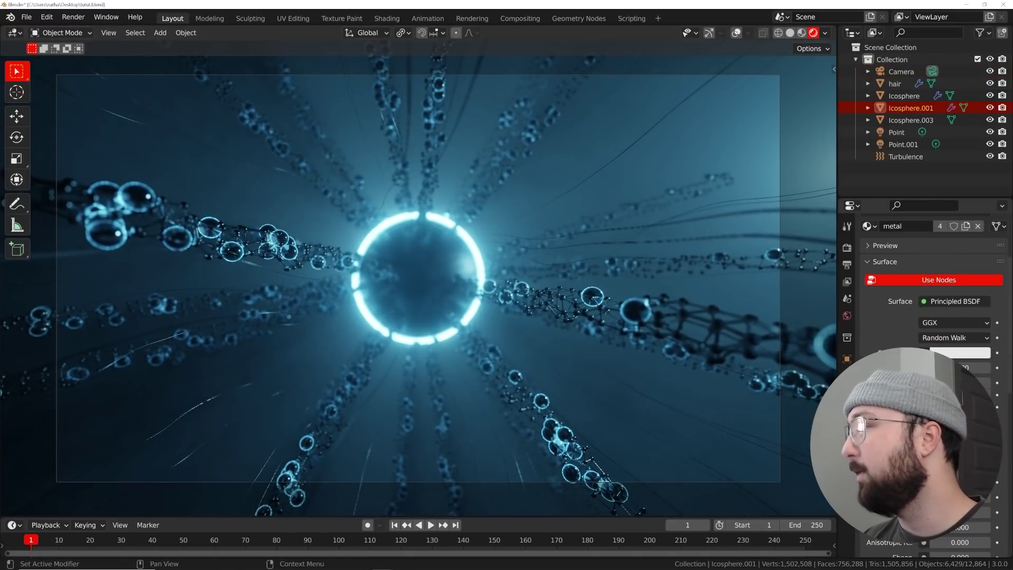
scroll(932, 337, up, 4)
scroll(950, 449, down, 5)
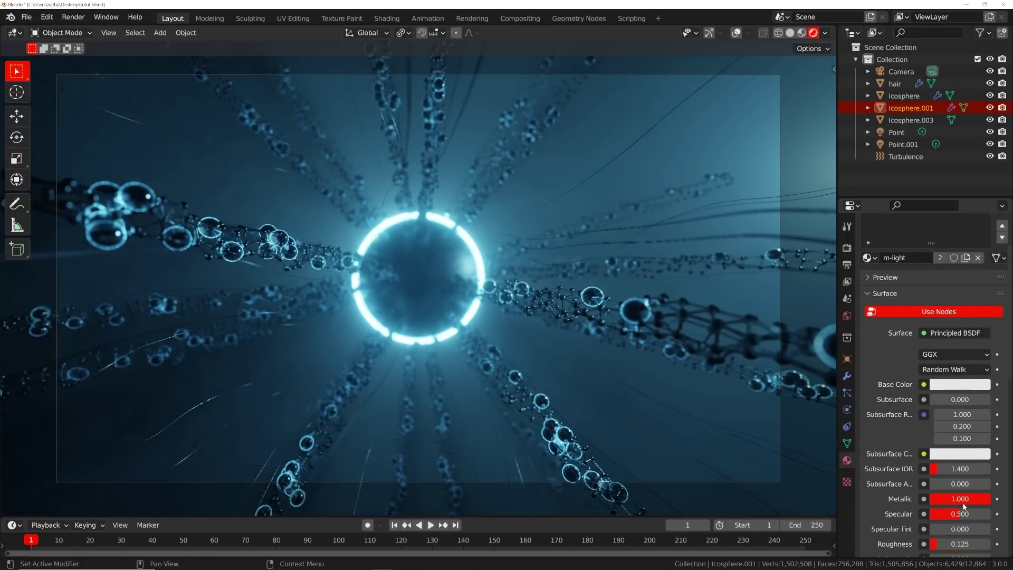
drag(954, 491, 964, 491)
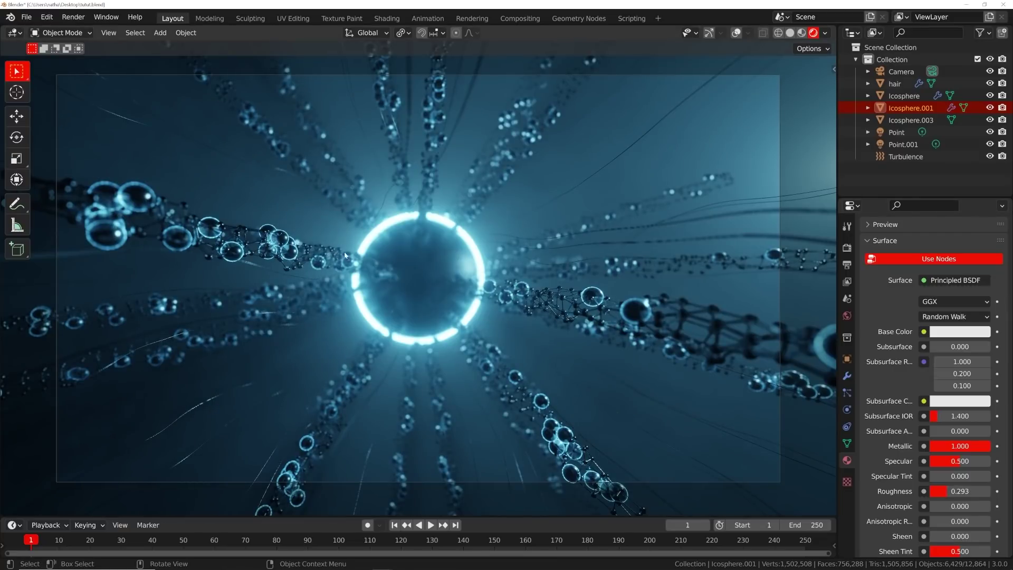
click(910, 75)
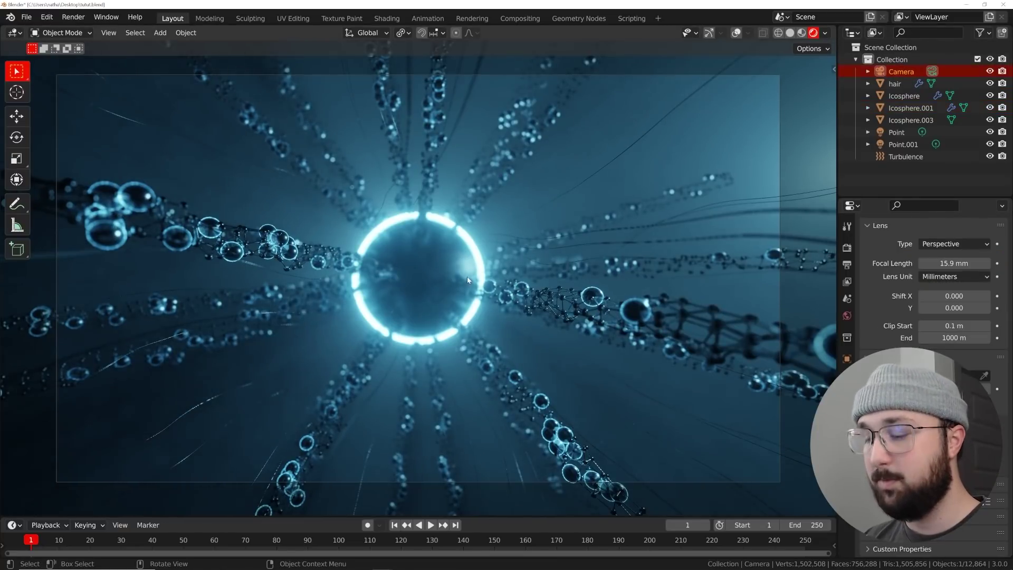
key(g)
key(z)
key(z)
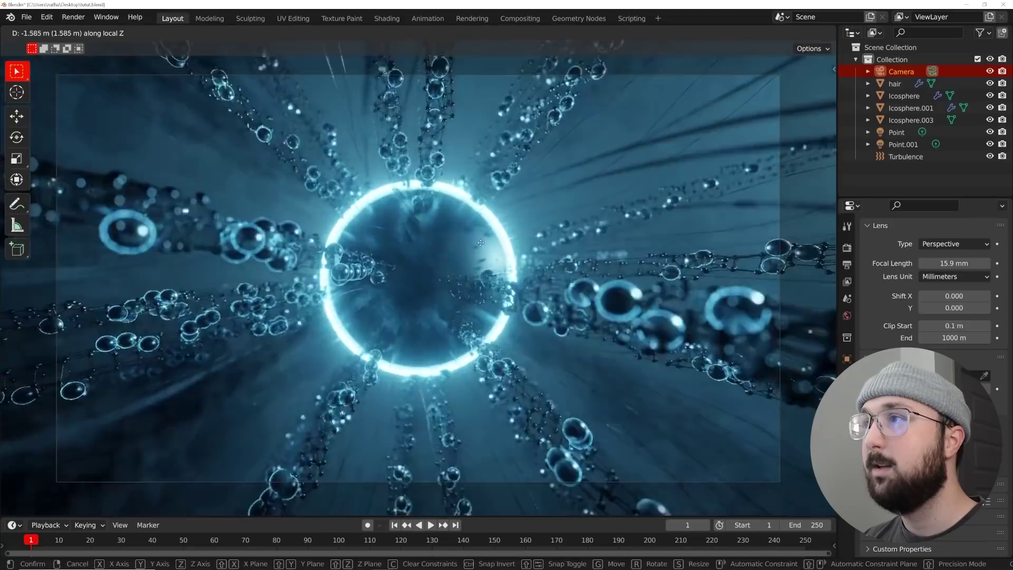
click(504, 251)
Step: Scale the central sphere Icosphere.003 down uniformly to 0.508
click(512, 257)
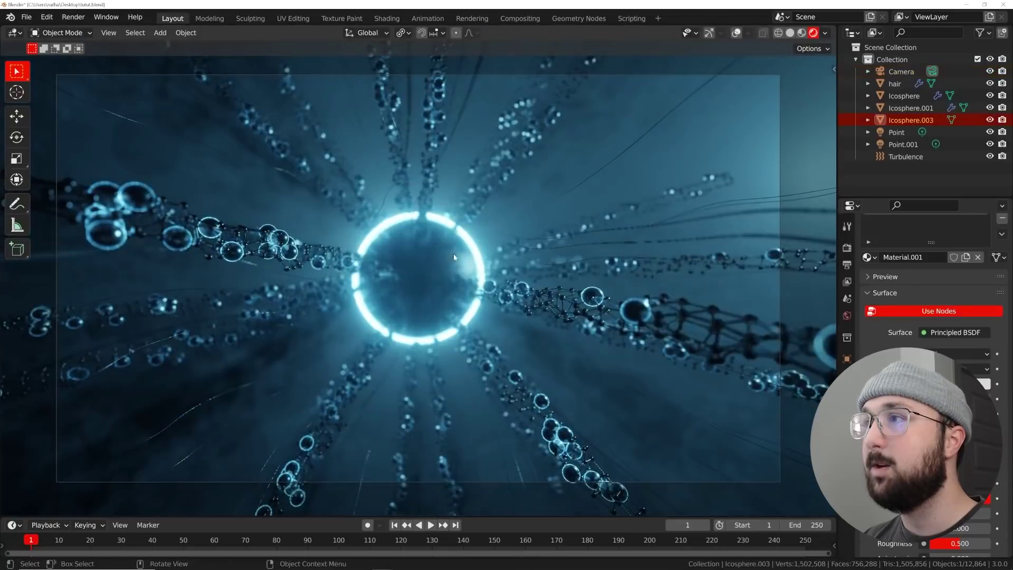
key(s)
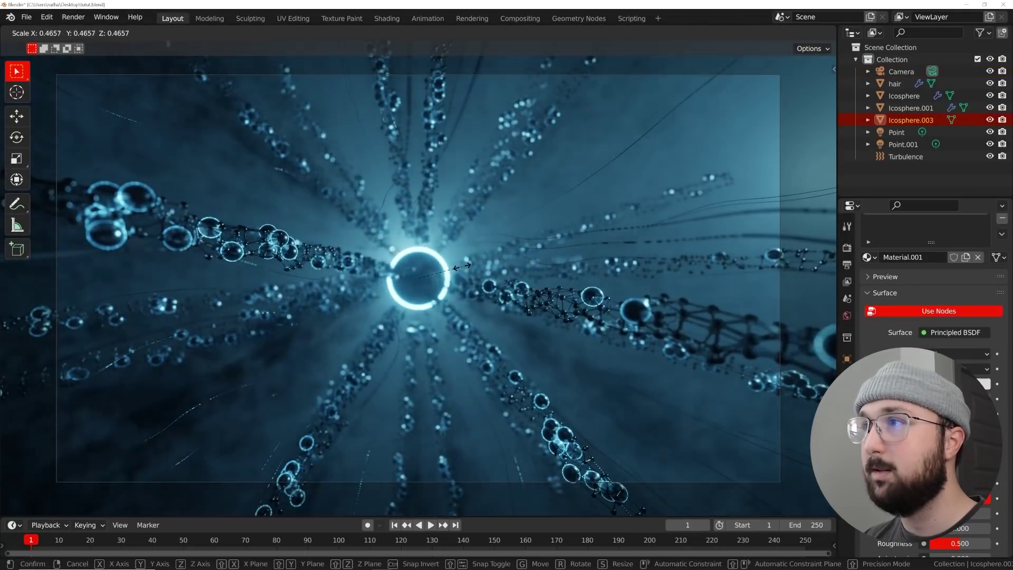
click(460, 266)
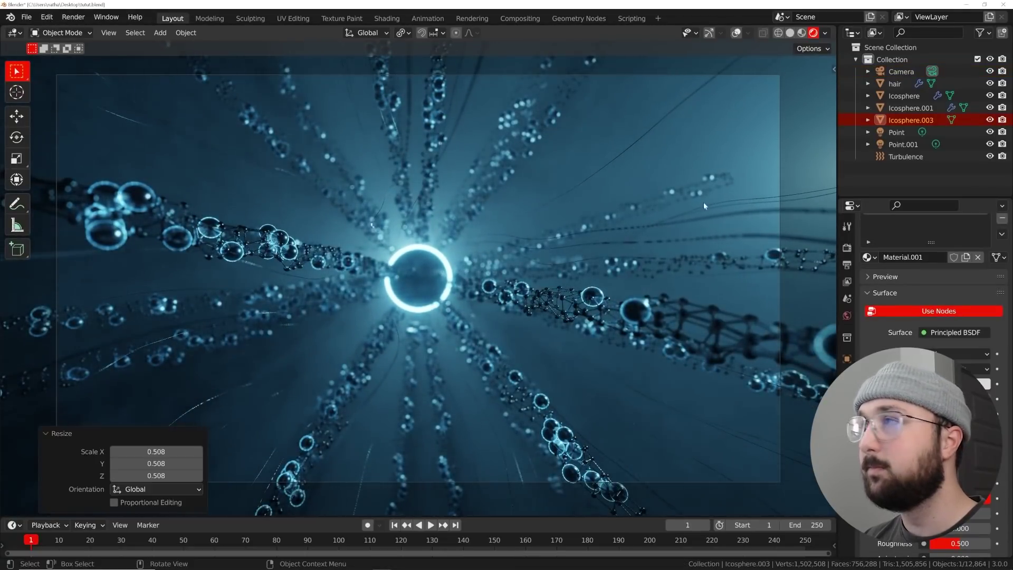
click(897, 73)
key(g)
key(z)
key(z)
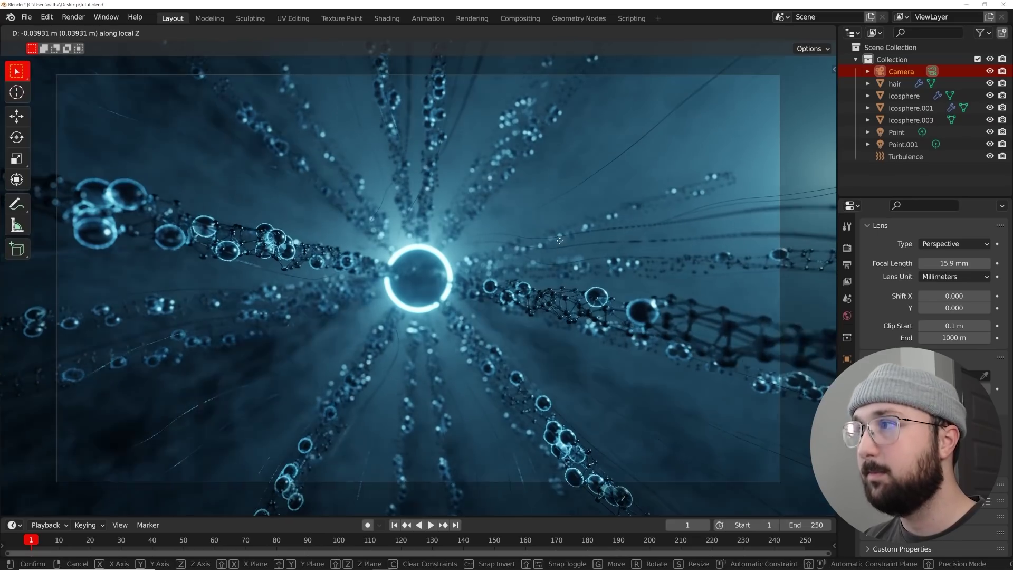
click(558, 222)
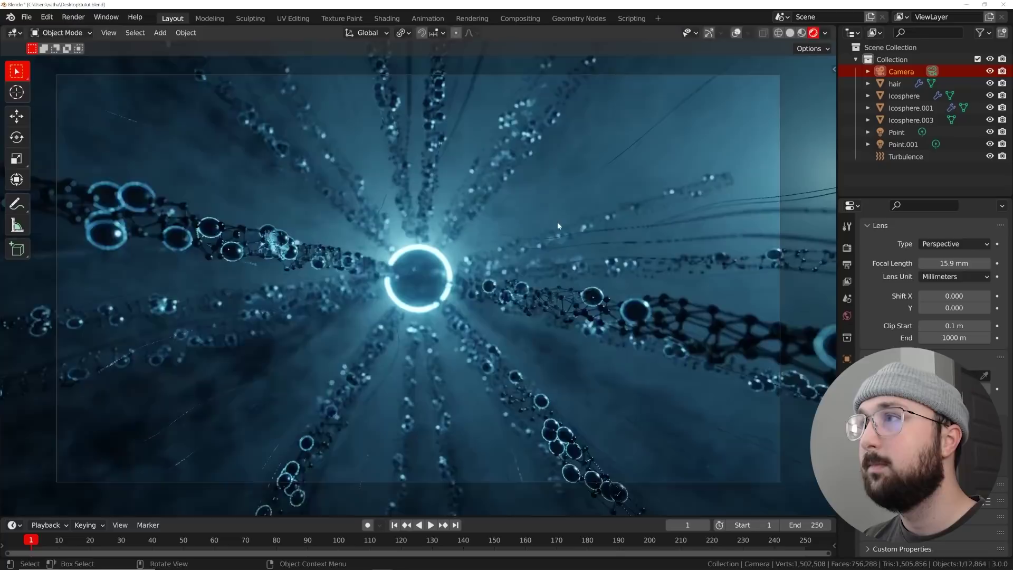
Step: Thicken the strands of the hair object by setting the Hair Shape tip diameter to 0.87 m
click(601, 244)
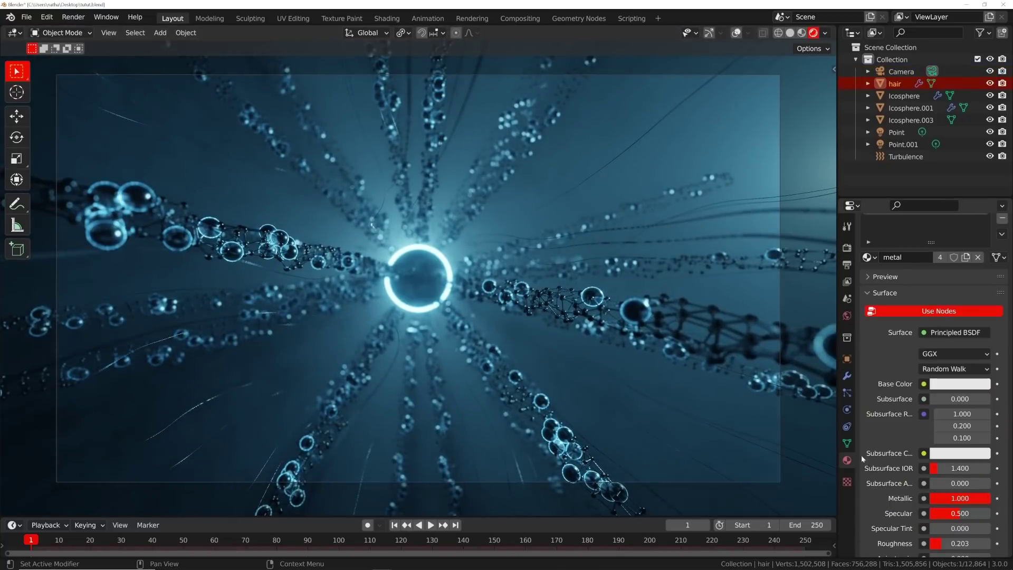
click(847, 408)
scroll(952, 475, down, 10)
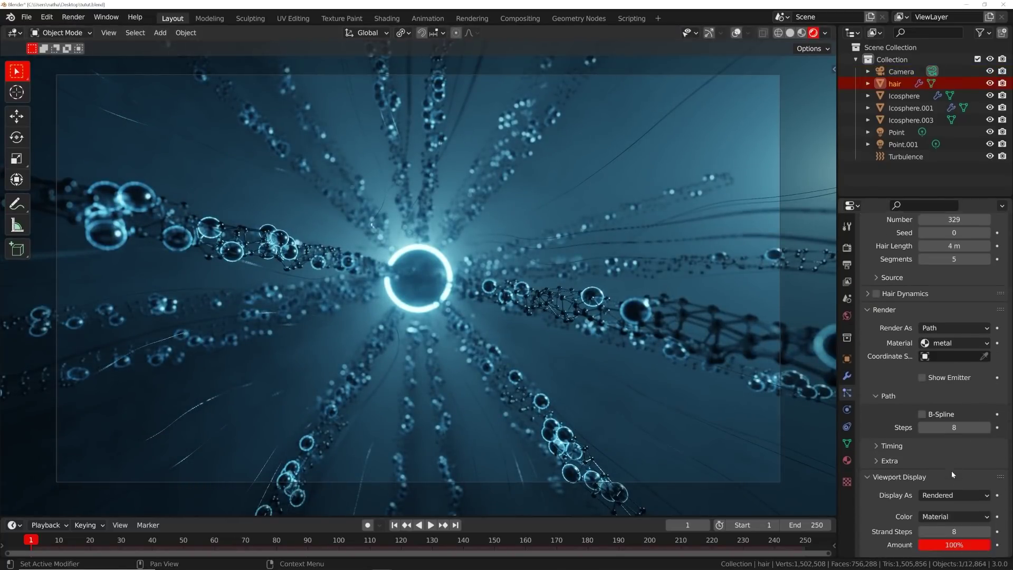
drag(957, 474, 958, 474)
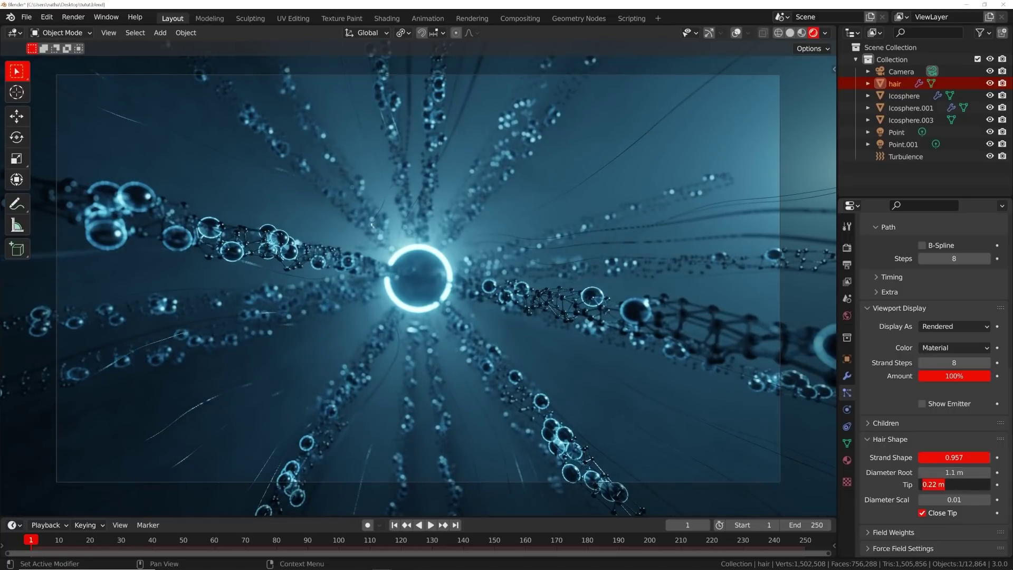
text(1)
key(Return)
drag(964, 480, 953, 481)
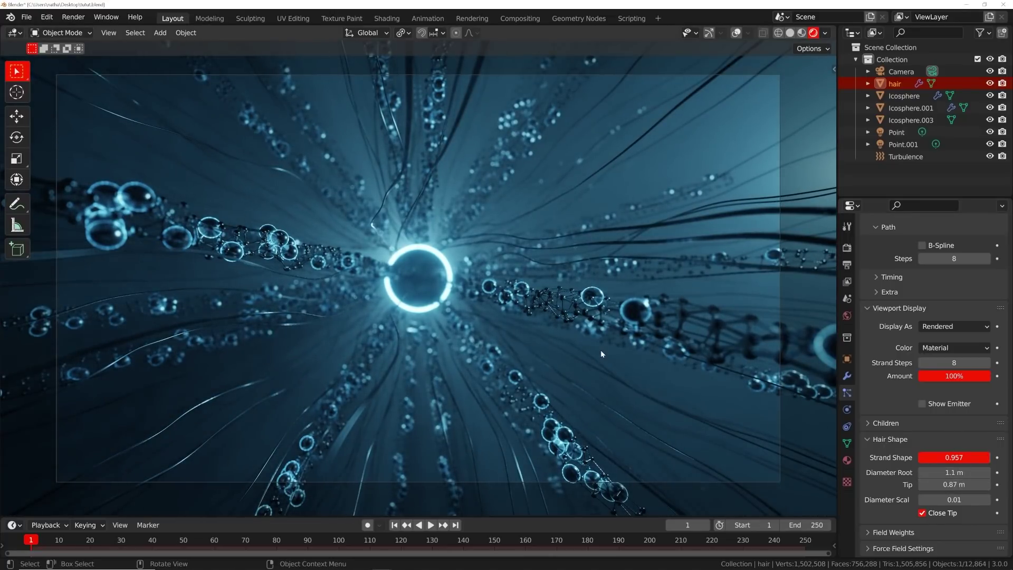
Step: Select the Turbulence force field and enlarge the timeline area
scroll(574, 356, up, 2)
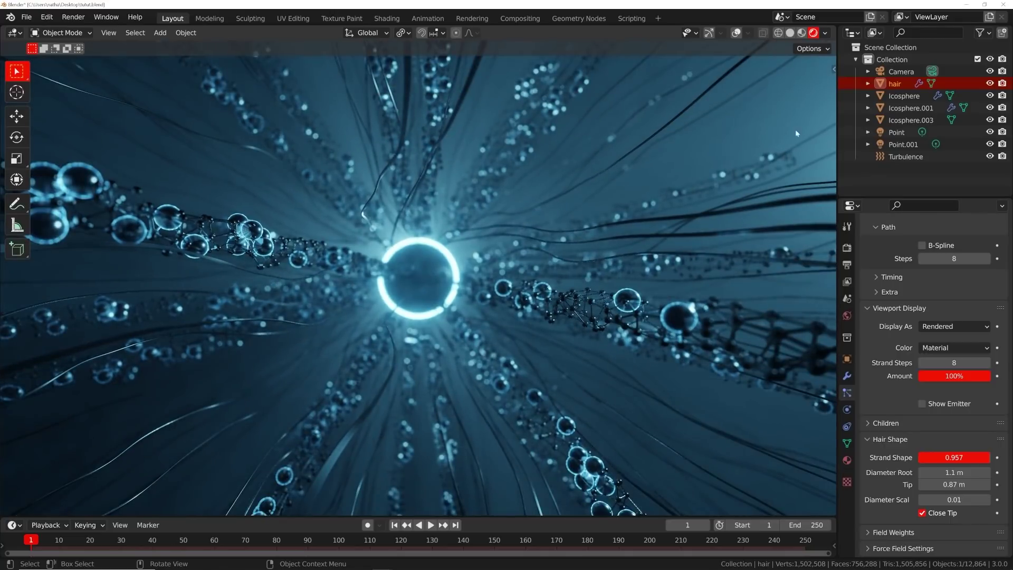
click(906, 157)
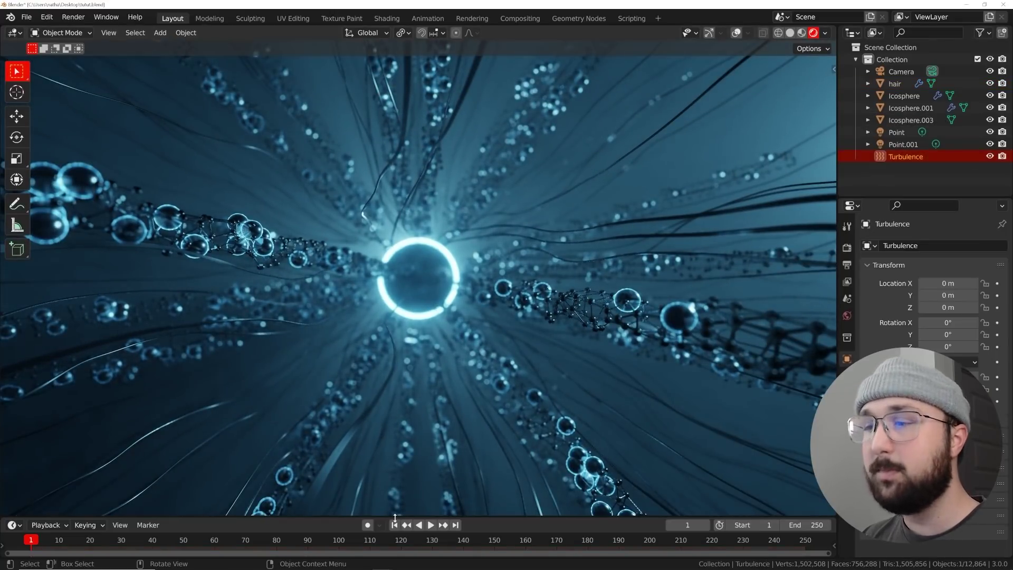
drag(486, 515, 486, 473)
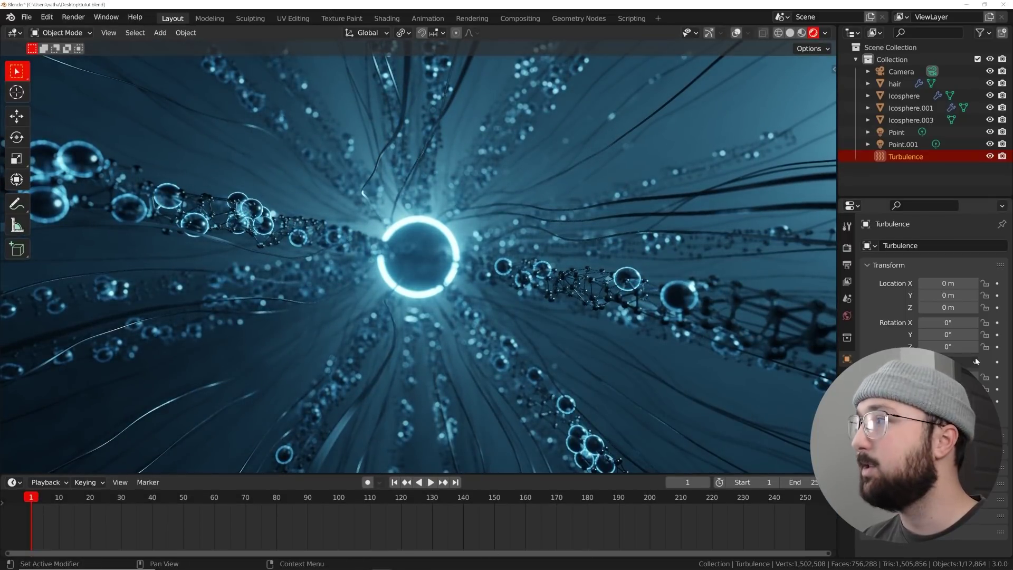
Step: Try rotating the Turbulence field about Y to 66.9° and reset the rotation to 0°
drag(948, 334, 971, 335)
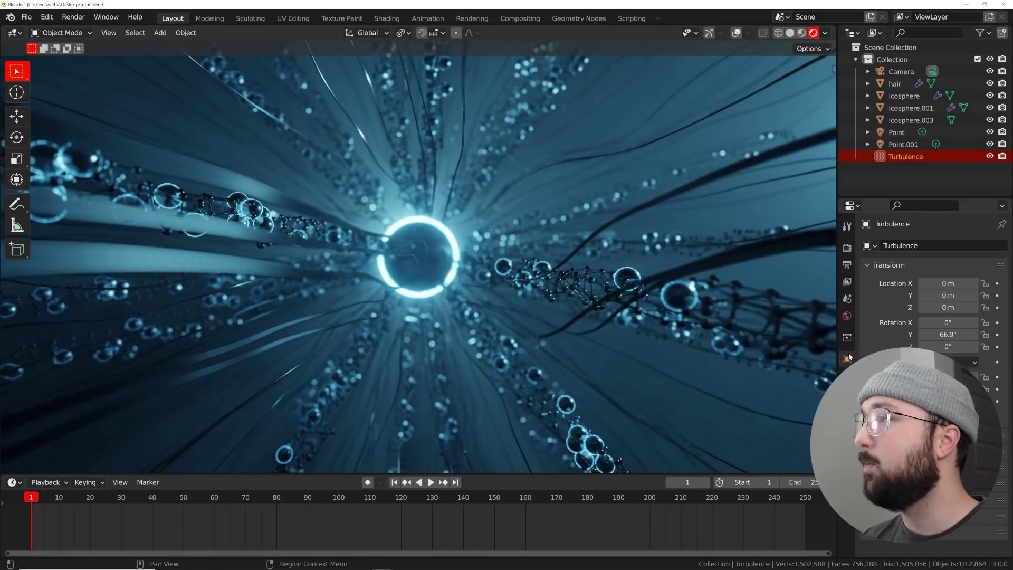
drag(949, 334, 970, 334)
click(948, 335)
text(0)
key(Return)
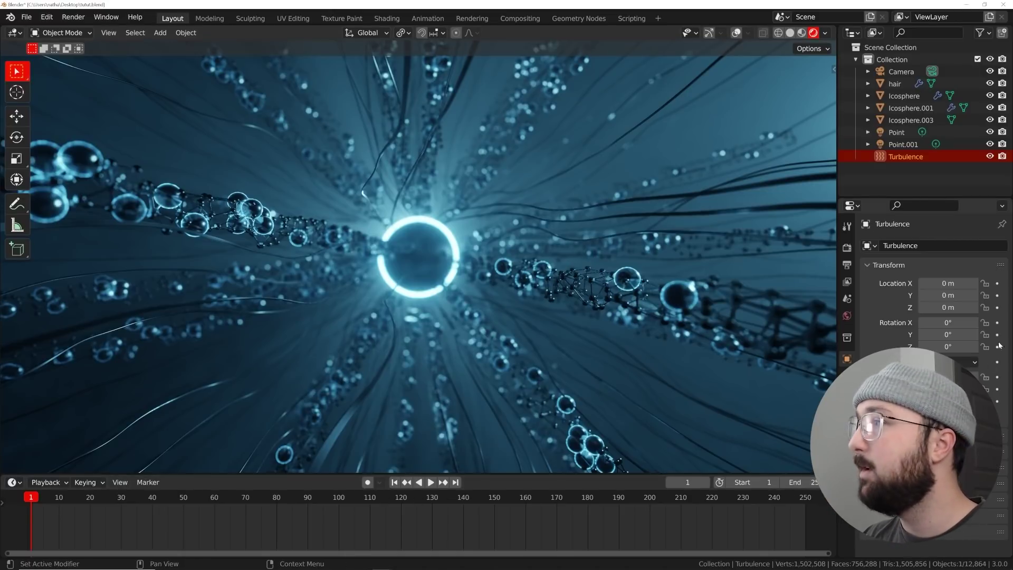
Step: Check the default F-Curve interpolation in the Animation preferences and close the preferences
click(47, 17)
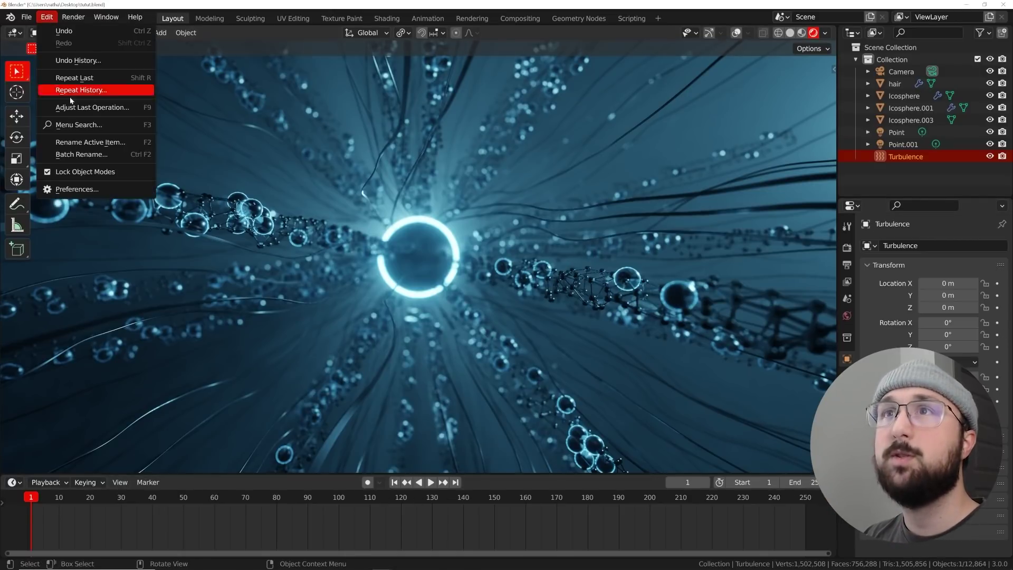
click(77, 189)
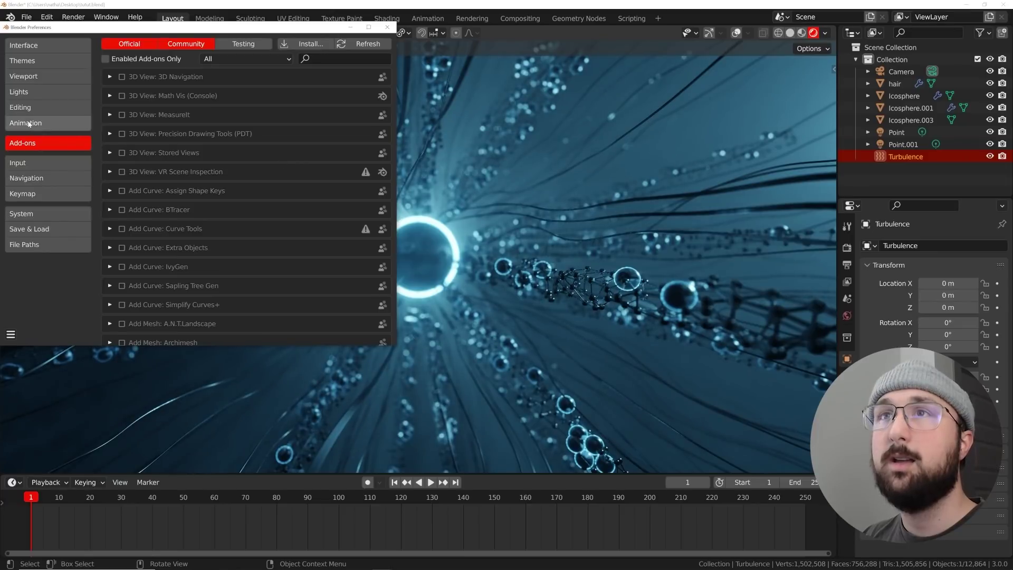
click(29, 123)
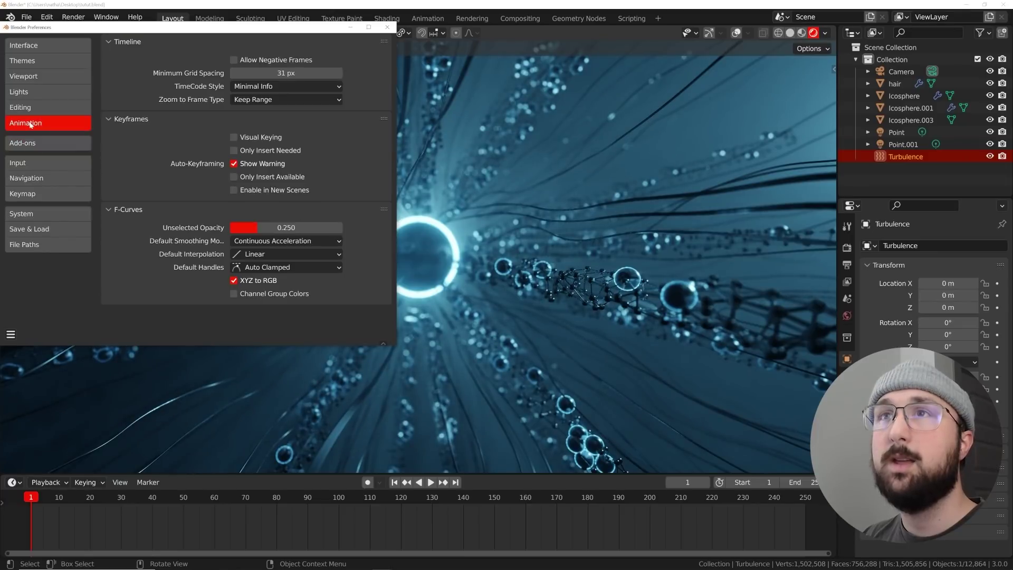
click(385, 29)
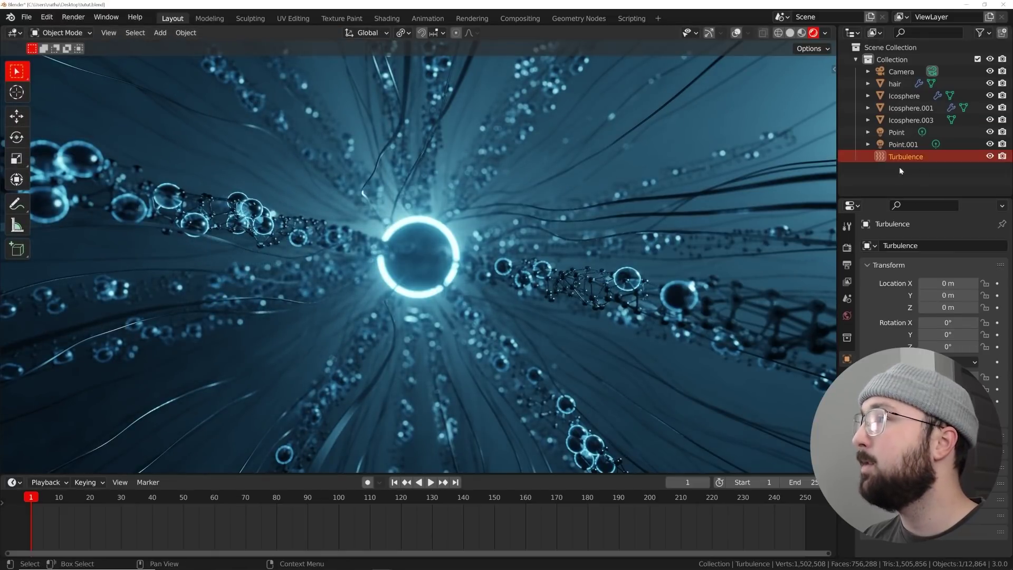
Step: Keyframe the Turbulence field's Y rotation at 0° on frame 1 and at a larger angle on frame 250
click(998, 335)
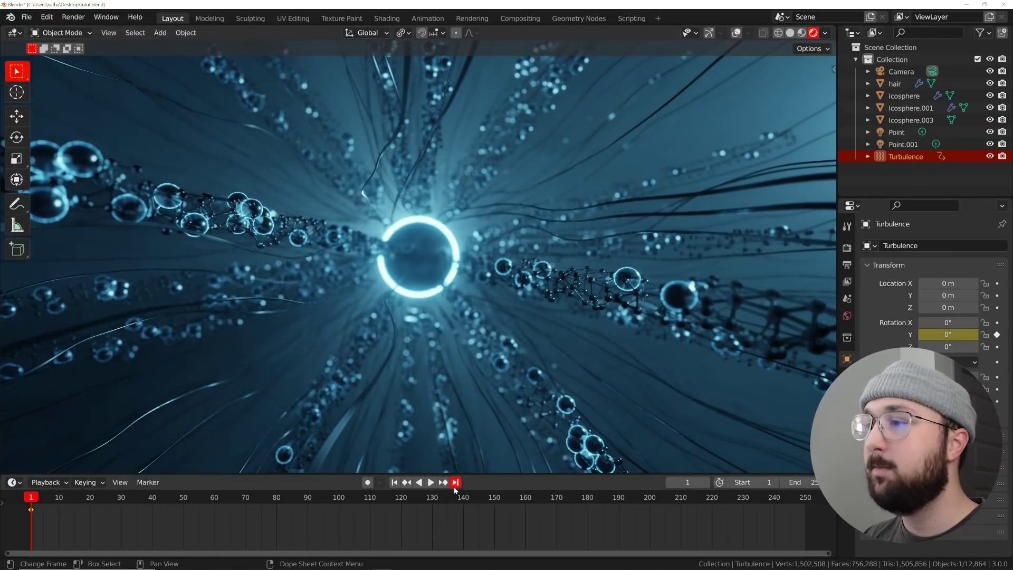
key(shift+Right)
drag(948, 335, 997, 334)
Step: Play the turbulence animation from the first frame to examine the hair motion and return to frame 1
click(404, 483)
key(space)
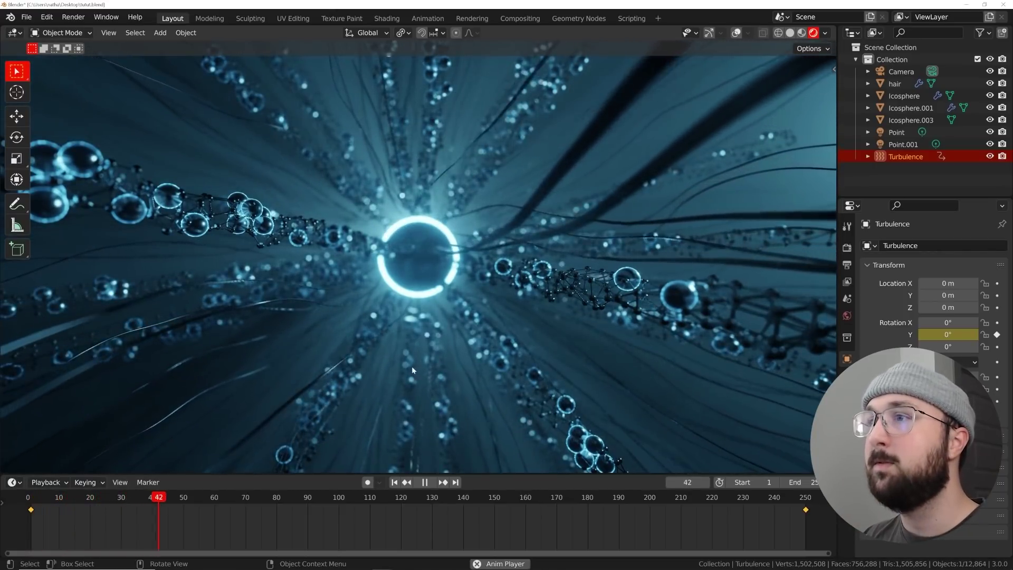
key(space)
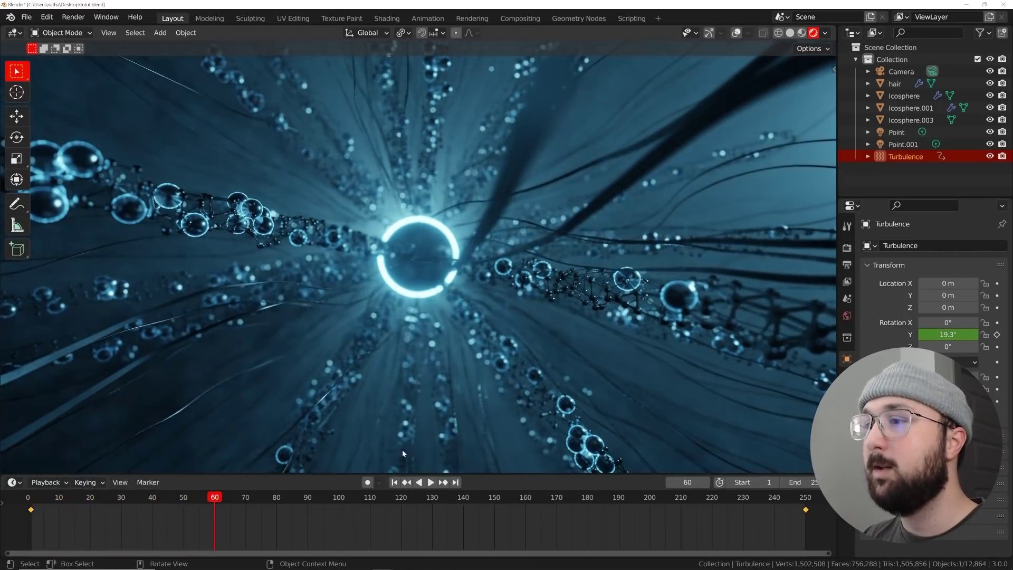
click(395, 482)
Step: Select the camera and move it about 2.09 m backward along its local Z axis on frame 1
click(909, 72)
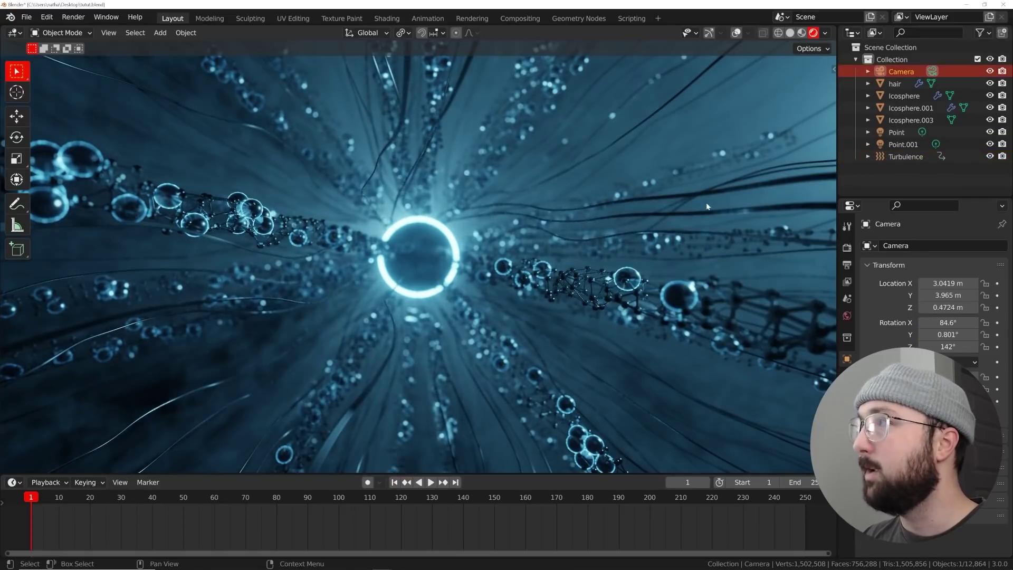
key(g)
key(z)
key(z)
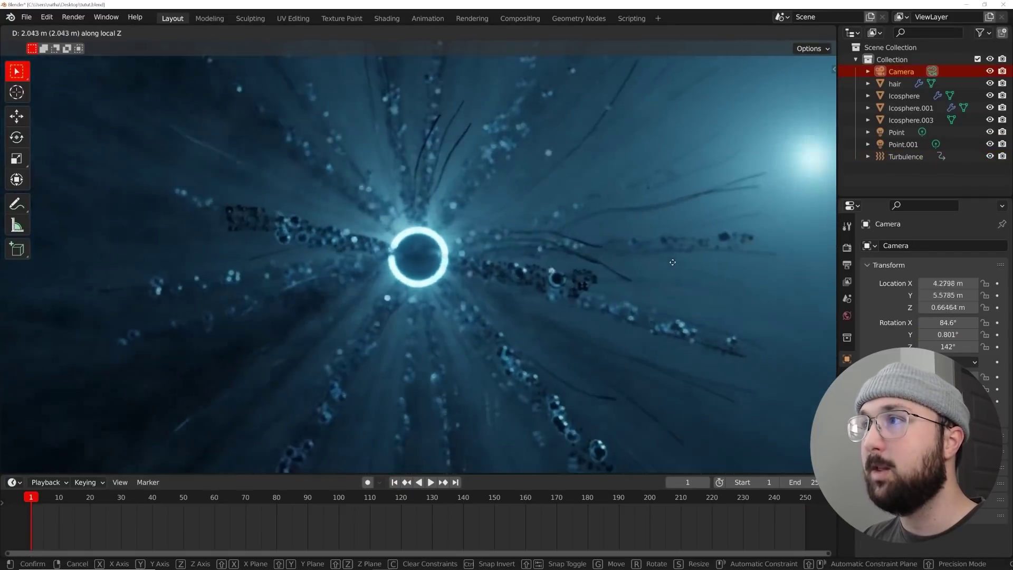
click(834, 307)
key(g)
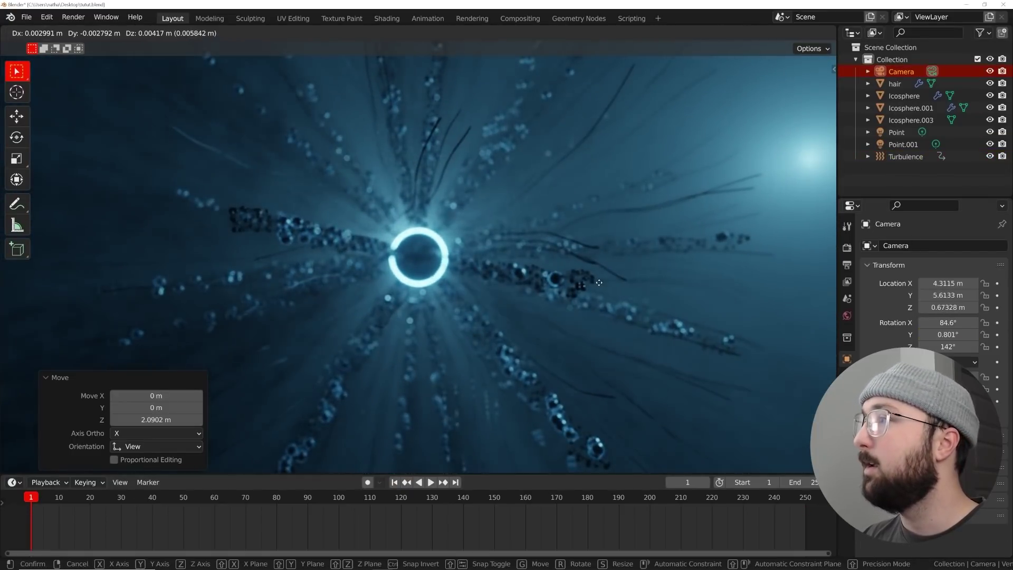
key(z)
key(z)
key(Escape)
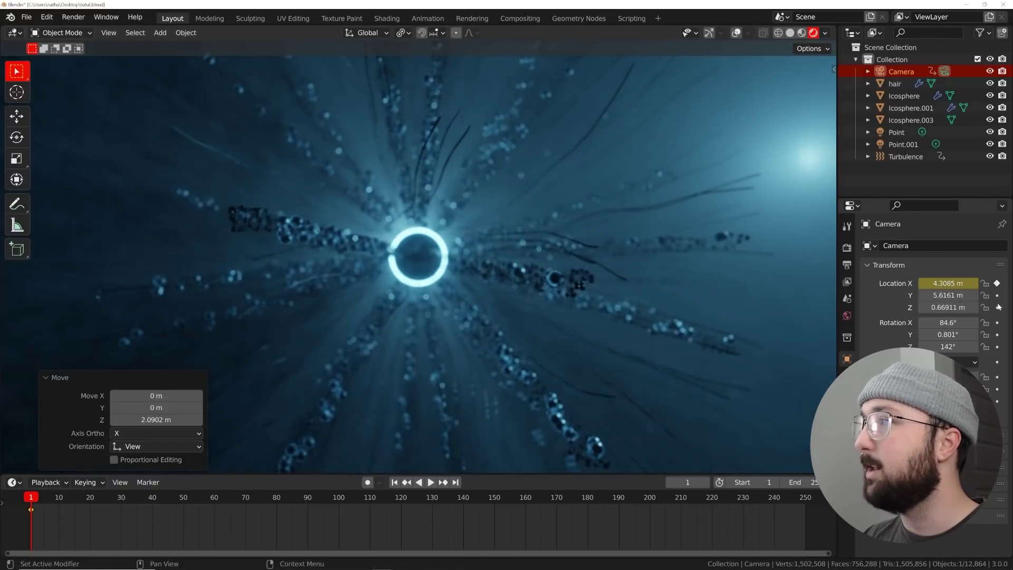
Step: Keyframe the camera's location on frame 1, then on frame 250 move it about 2.68 m forward along its local Z axis and keyframe it
key(i)
click(456, 482)
key(g)
key(z)
key(z)
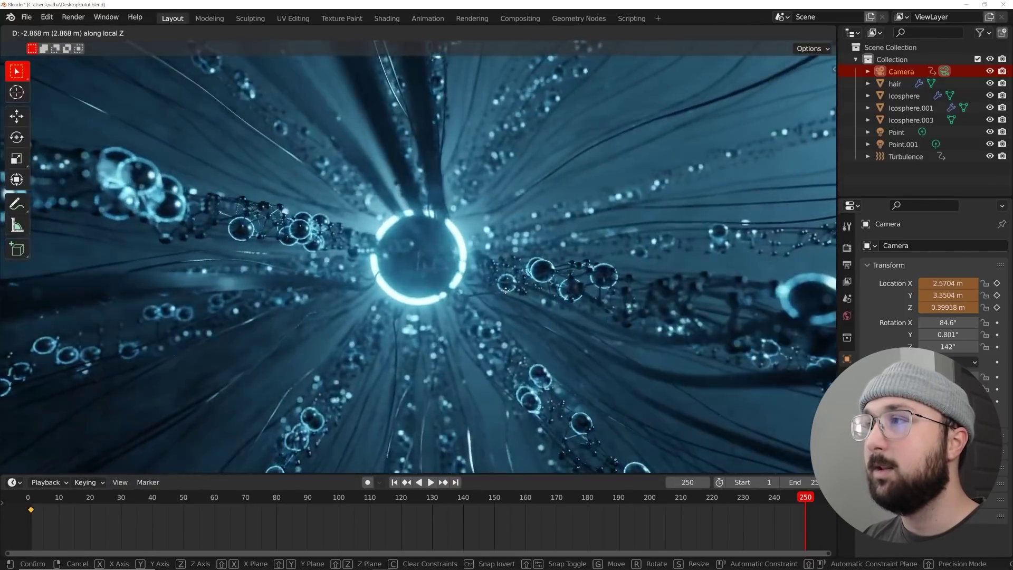
click(507, 292)
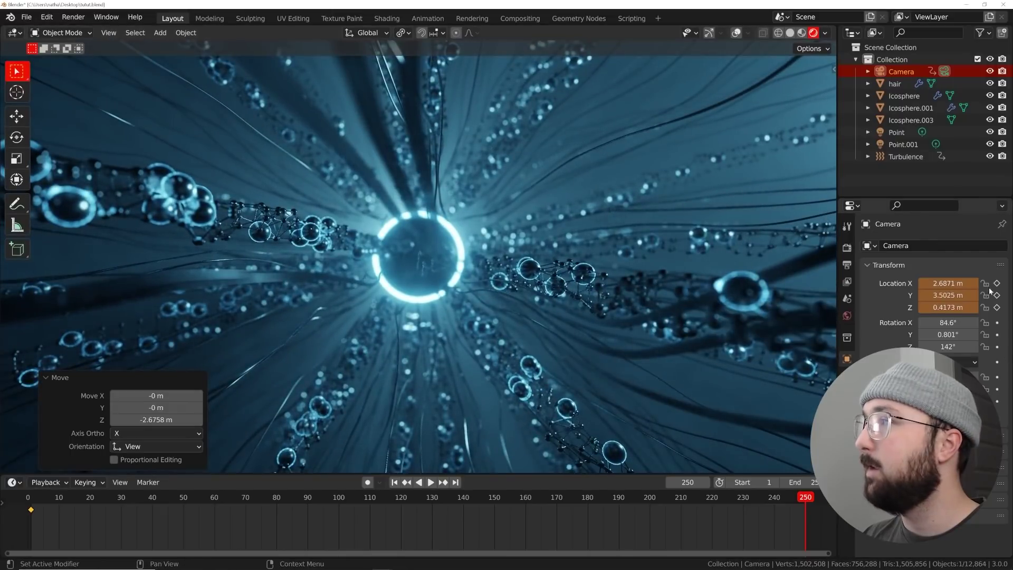
Step: Play the camera animation and skip ahead through the timeline to examine the push toward the sphere
key(space)
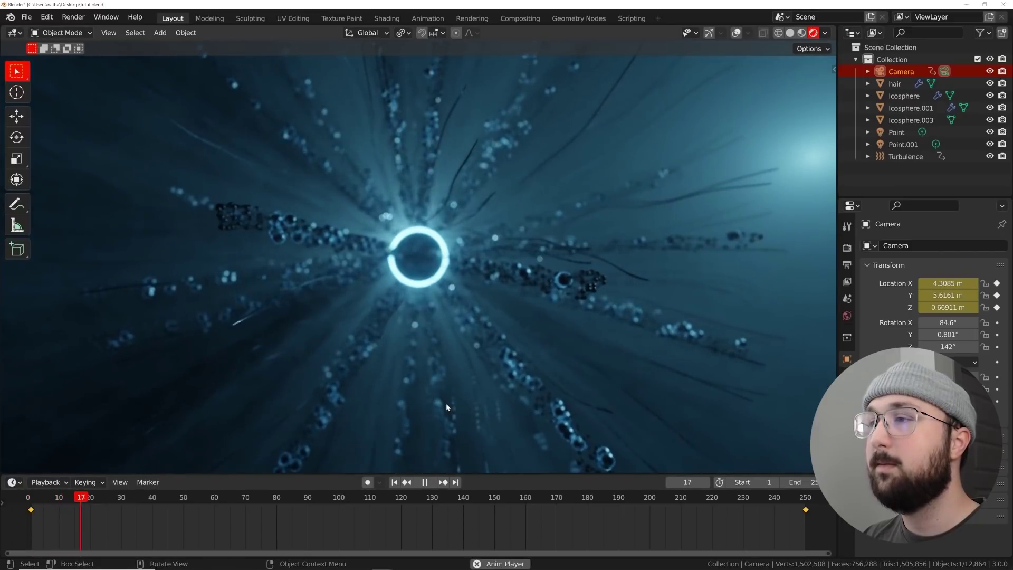
click(328, 497)
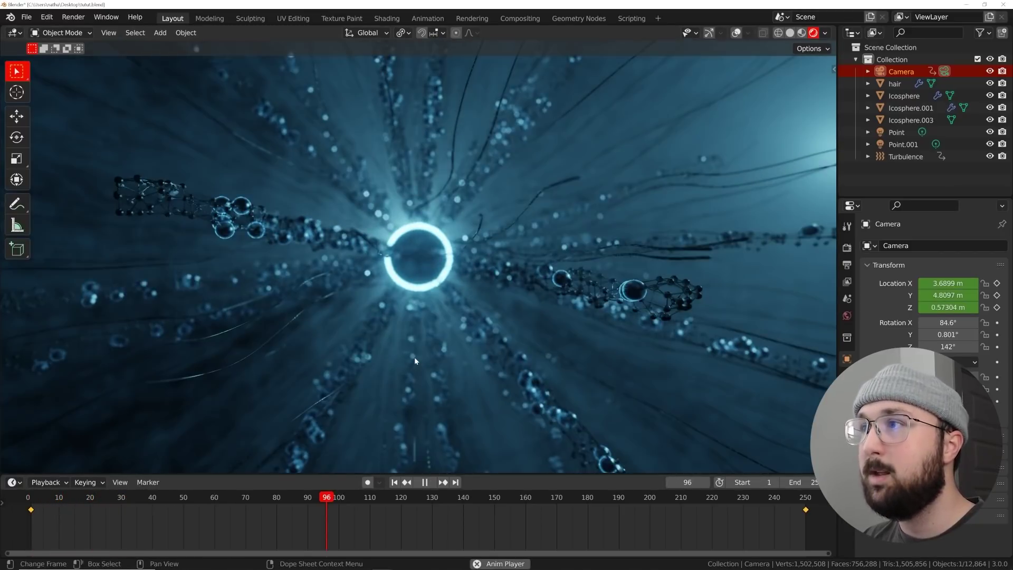
click(435, 498)
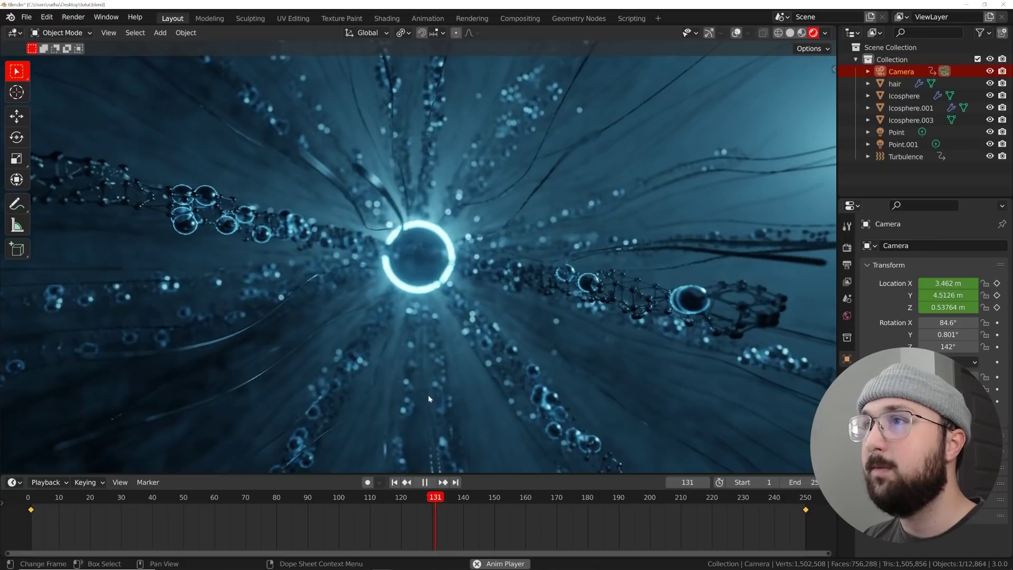
key(space)
Step: Raise the emission strength of the small glowing spheres' material to 162.1
click(714, 297)
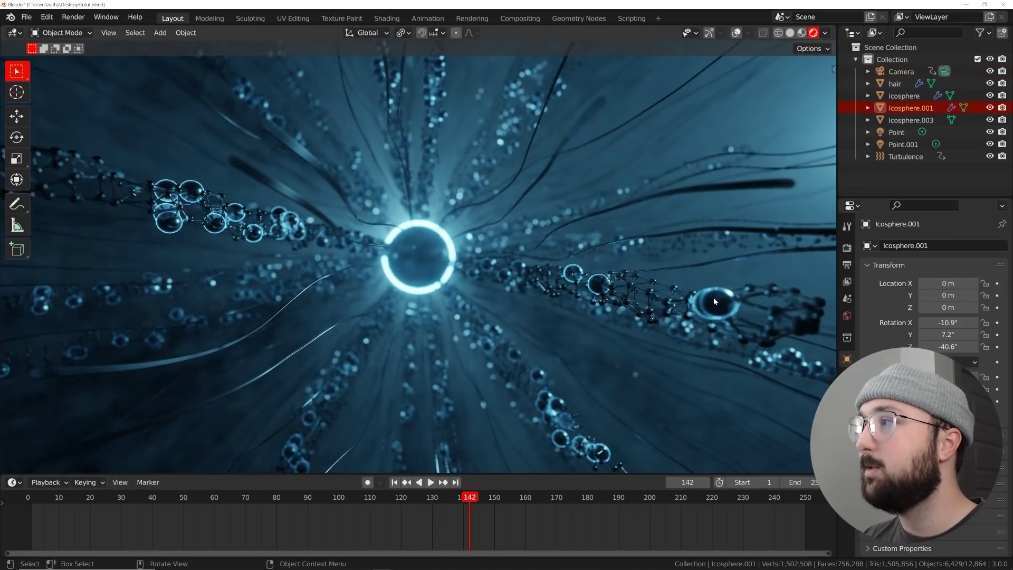
click(847, 460)
scroll(918, 422, down, 12)
scroll(918, 422, up, 12)
scroll(948, 536, down, 15)
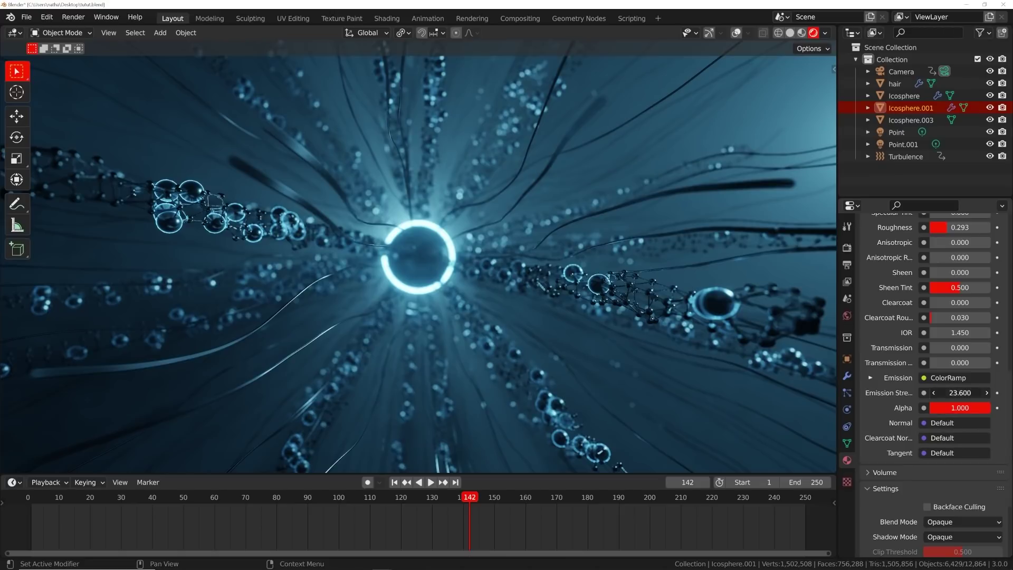
drag(960, 393, 974, 393)
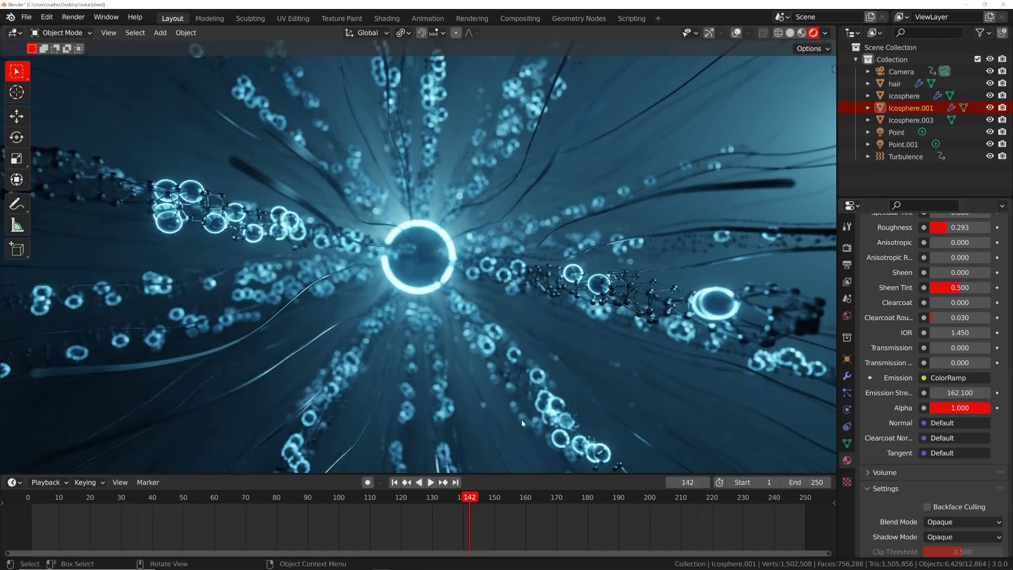
Step: Play the animation in several passes to examine the brighter spheres and the hair motion
key(space)
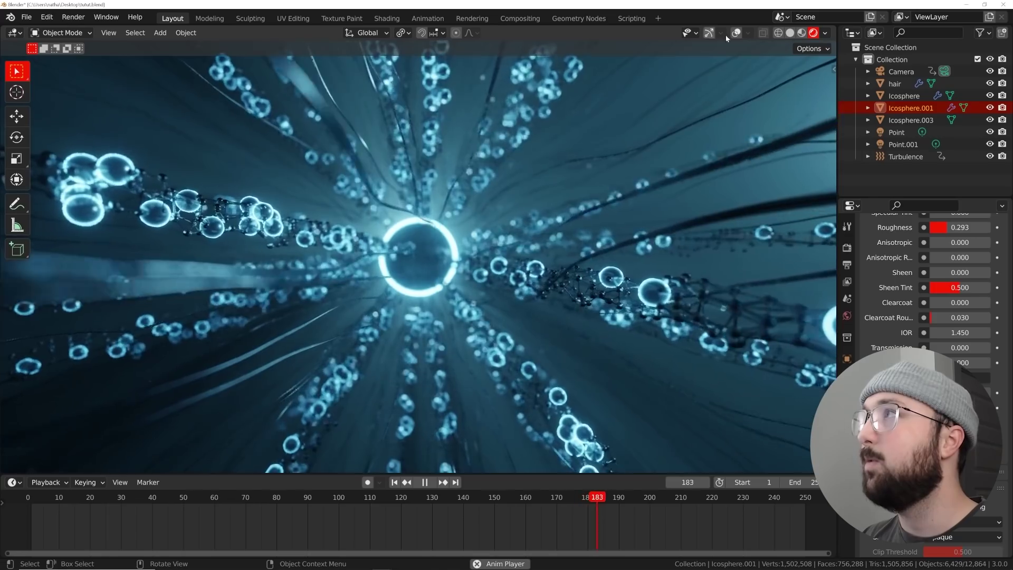
click(737, 33)
click(737, 33)
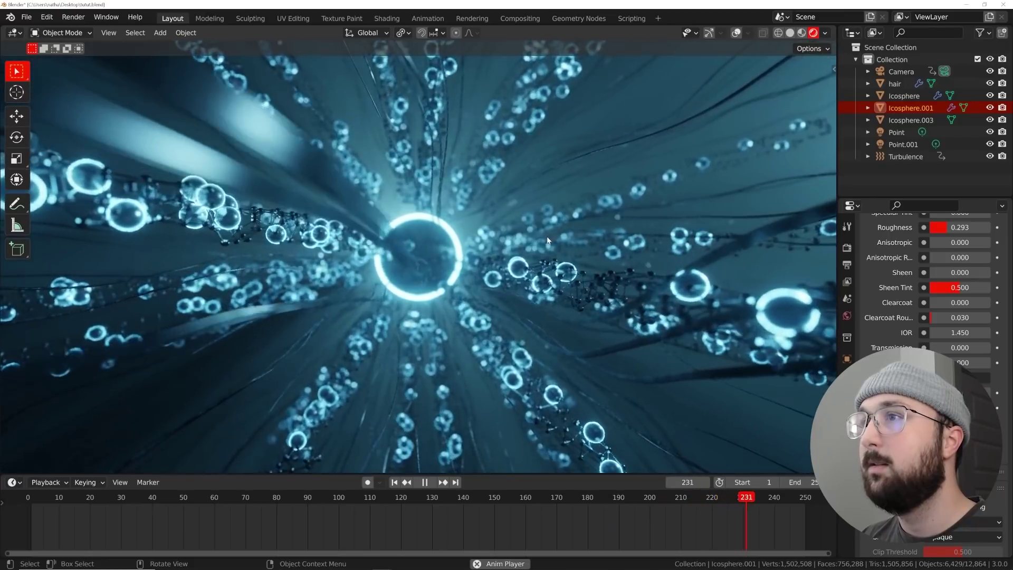
key(space)
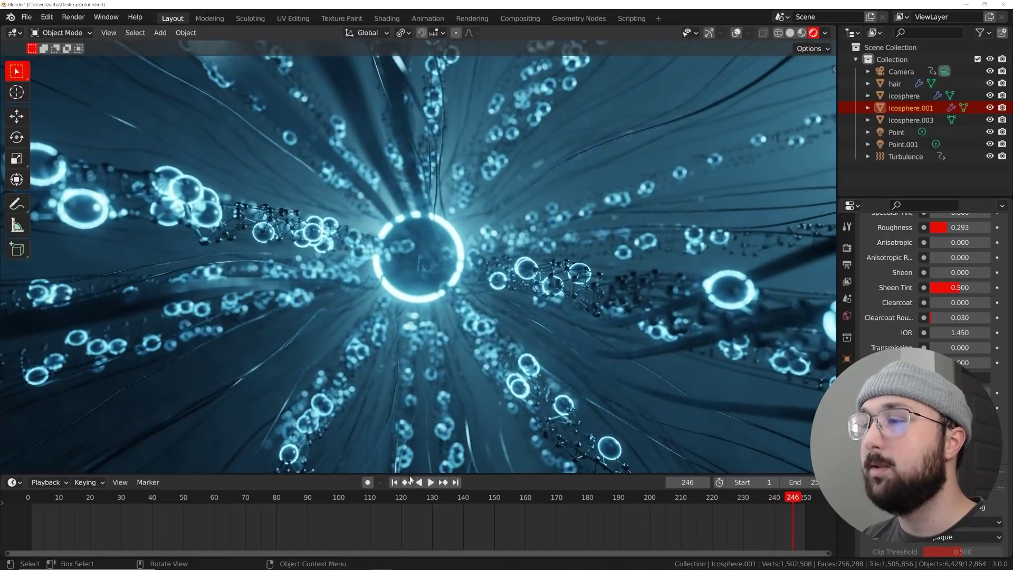
click(362, 508)
key(space)
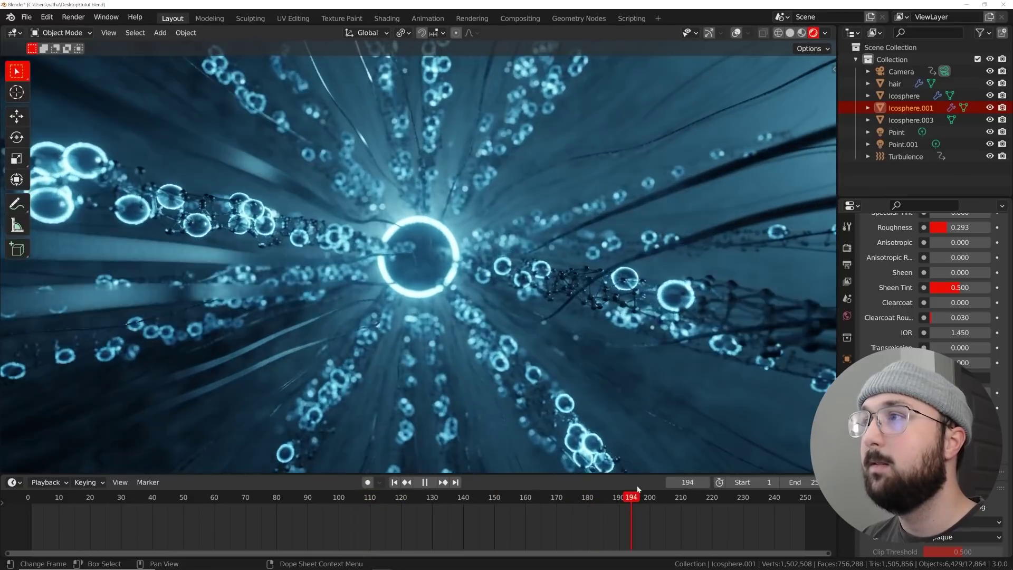
key(space)
Step: Set the Turbulence field's Z rotation to 19.9°
click(898, 156)
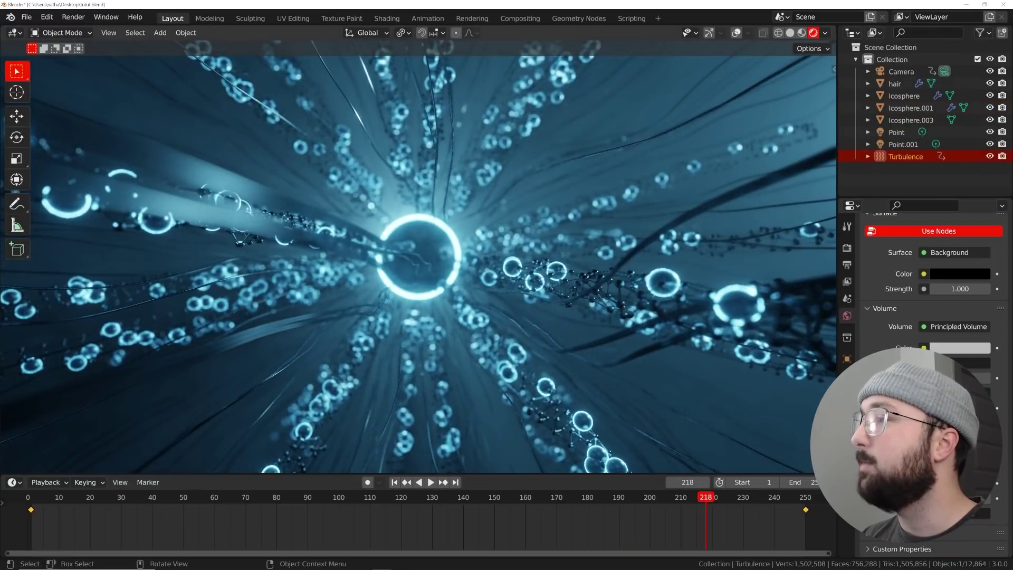
click(848, 359)
drag(948, 347, 962, 347)
Step: Render the current frame as a still image, enlarge the render window to examine it, and close it
click(73, 17)
click(102, 25)
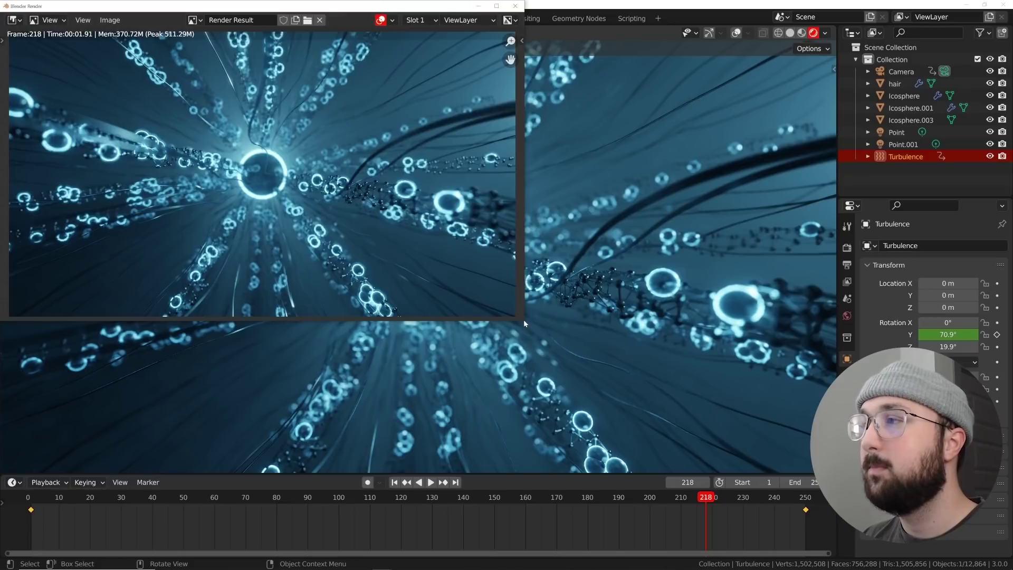
drag(524, 321, 692, 391)
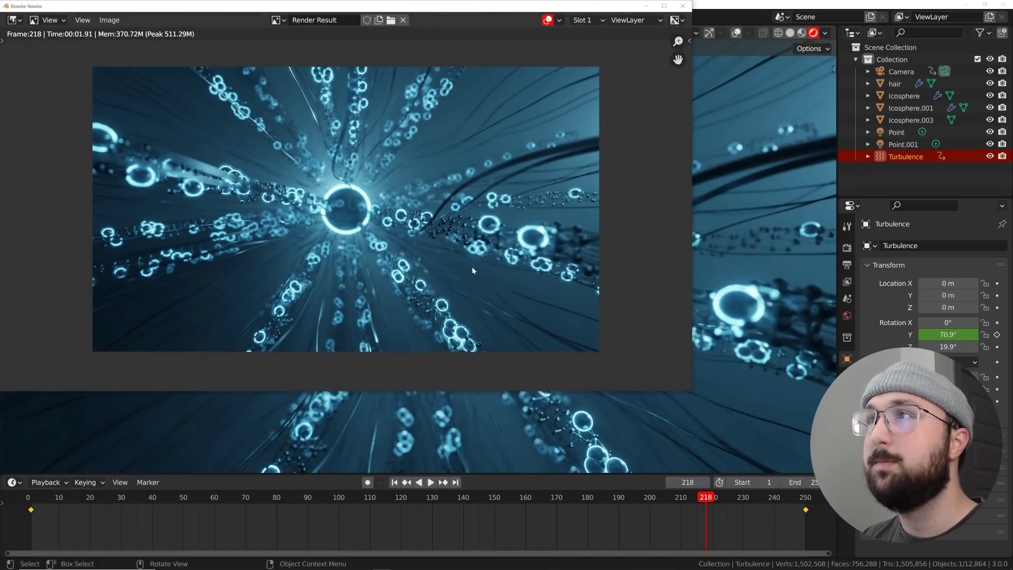
click(683, 7)
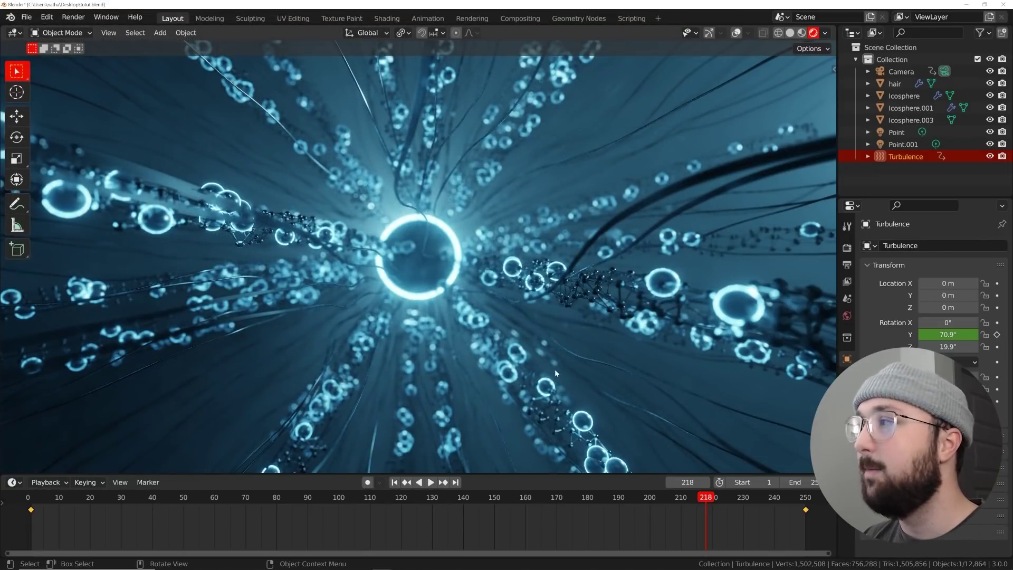
Step: Set the render output to FFmpeg Video with an MPEG-4 container and Perceptually Lossless output quality
click(848, 264)
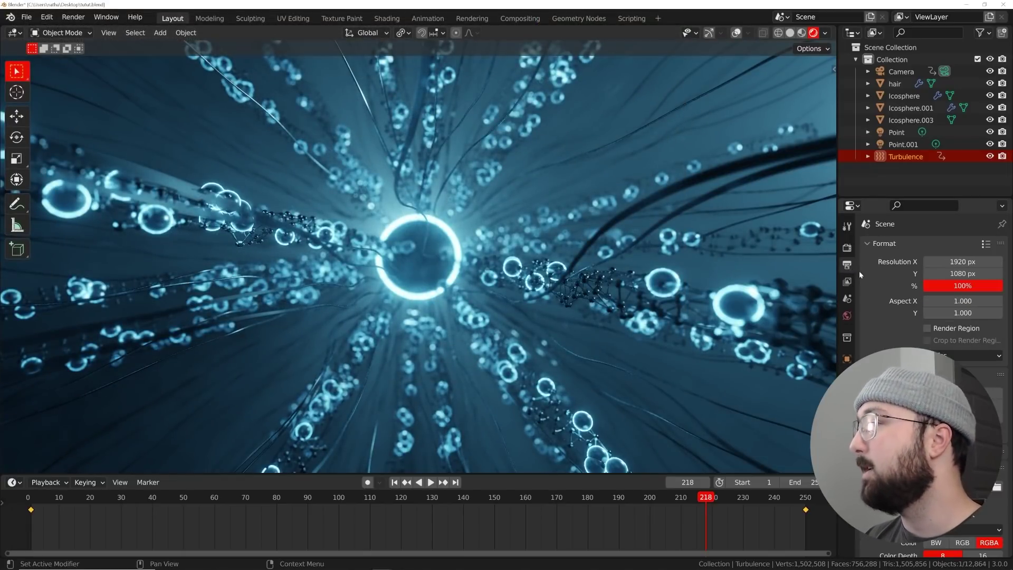
scroll(916, 357, down, 1)
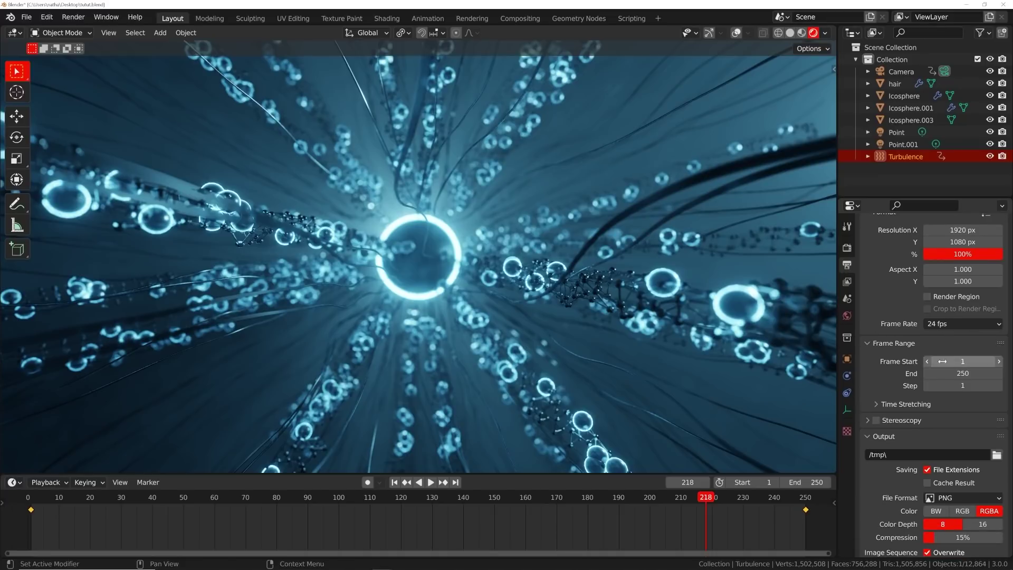
scroll(923, 413, down, 4)
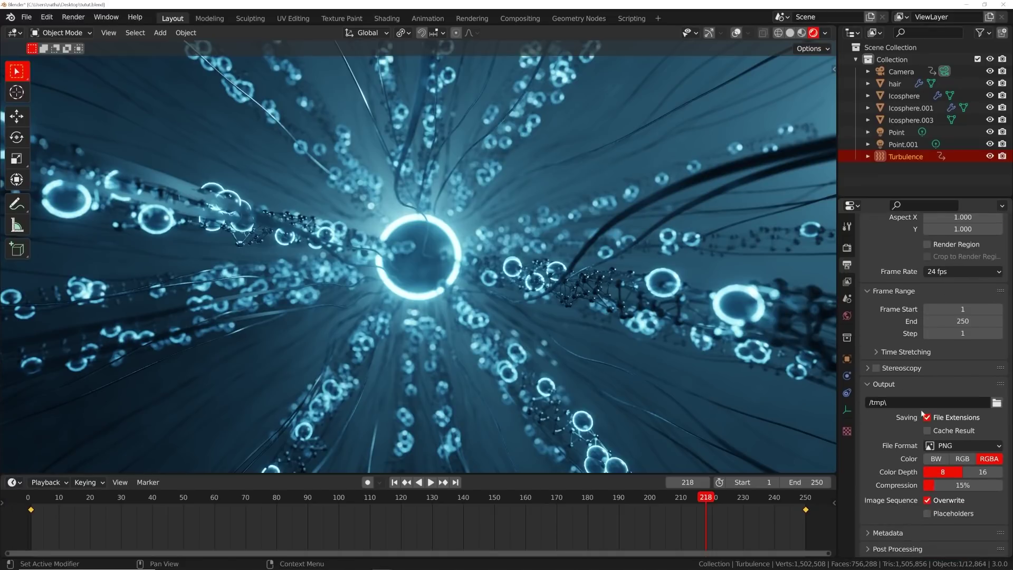
click(974, 447)
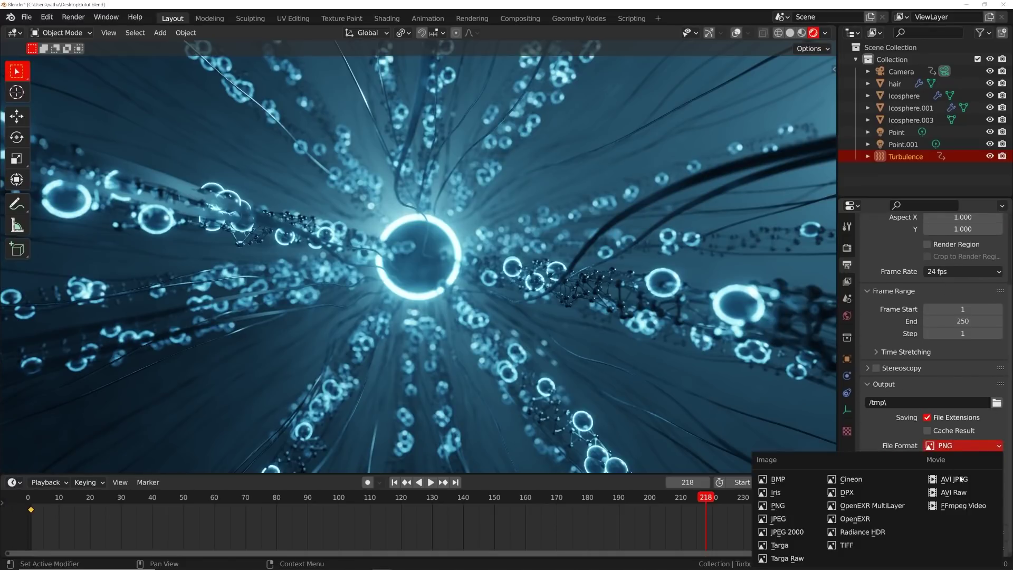
click(960, 507)
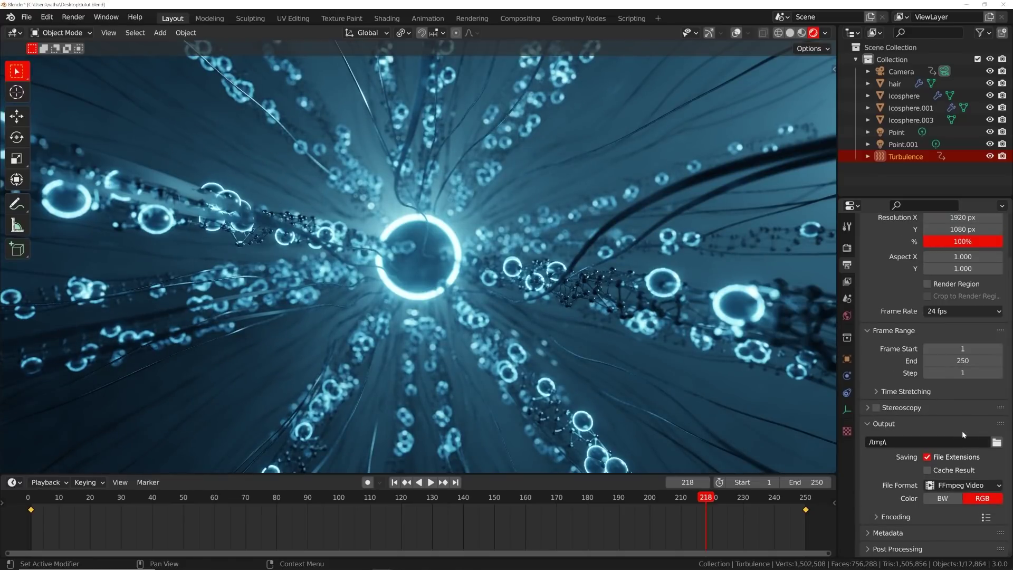
scroll(899, 517, down, 3)
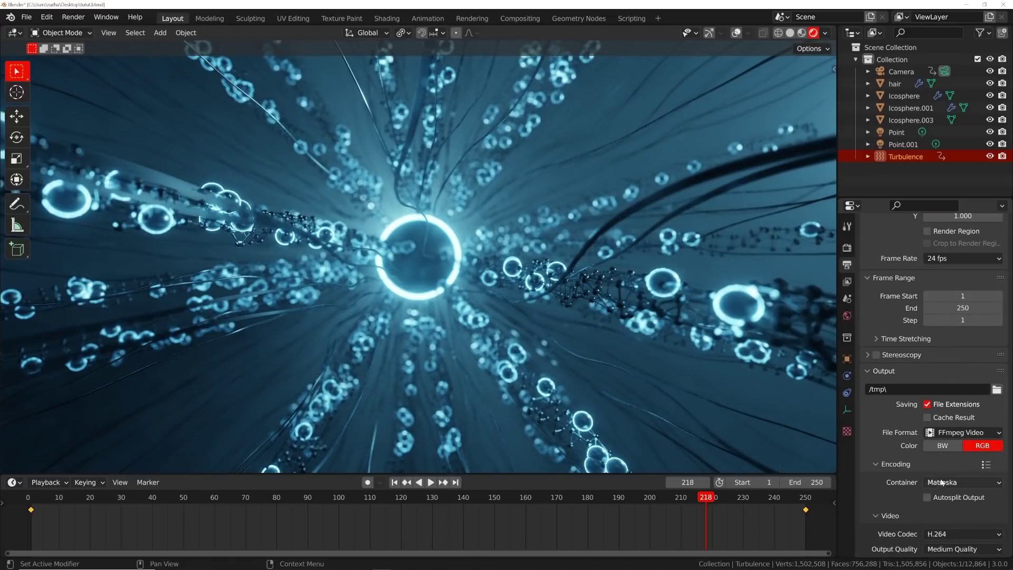
click(946, 487)
click(956, 445)
scroll(961, 530, down, 2)
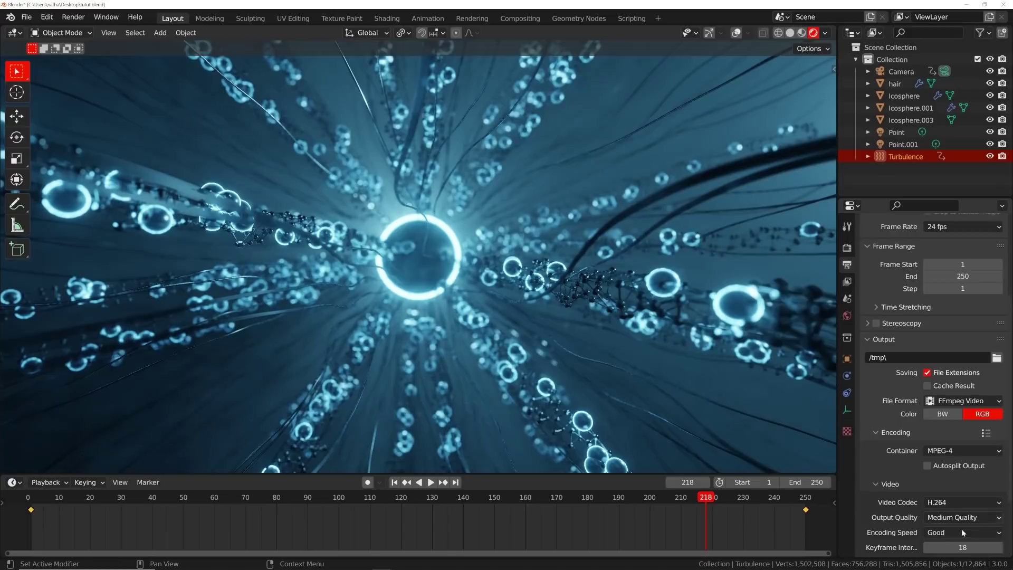
click(950, 508)
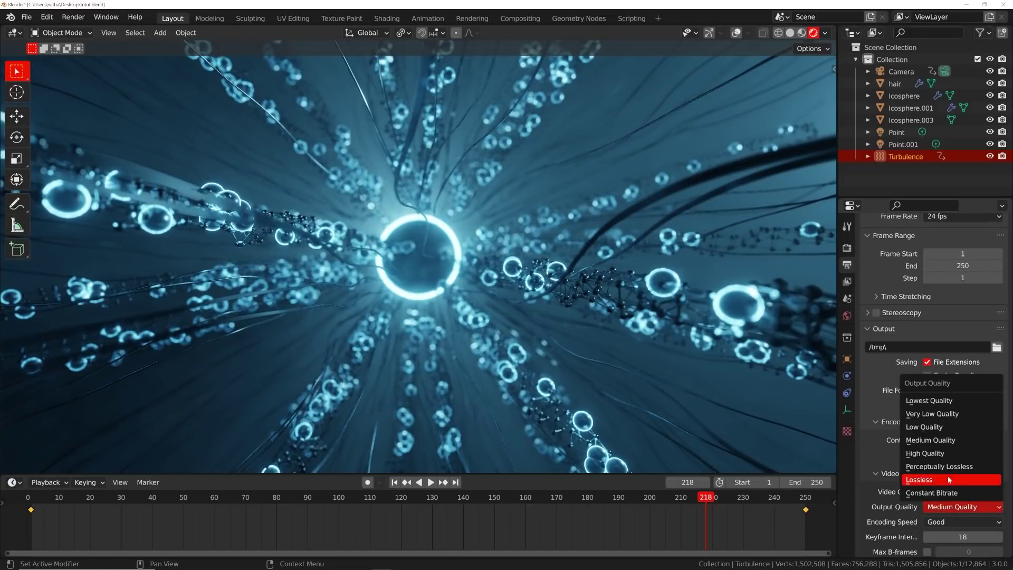
click(945, 469)
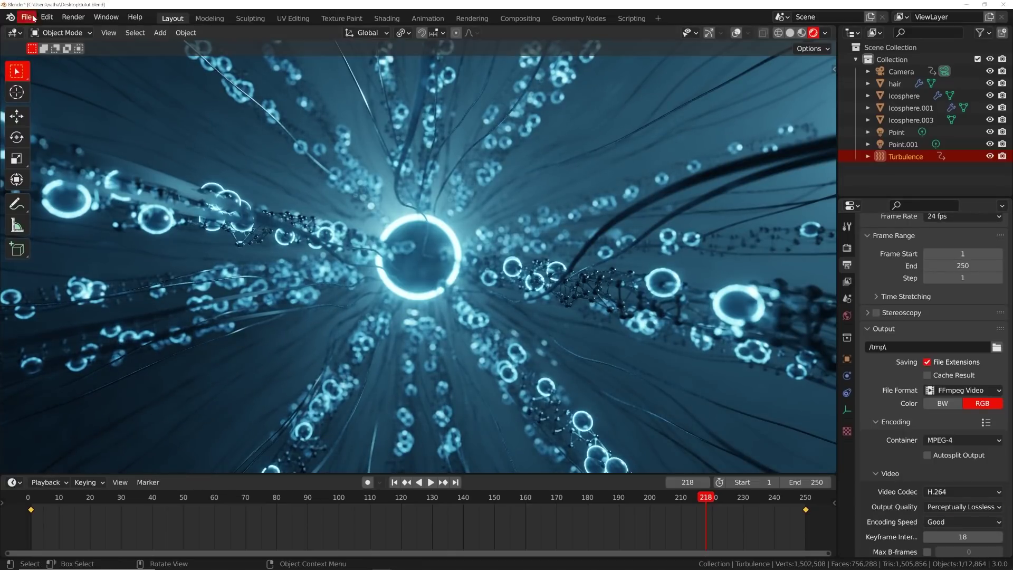
Step: Start rendering the animation
click(73, 17)
click(96, 43)
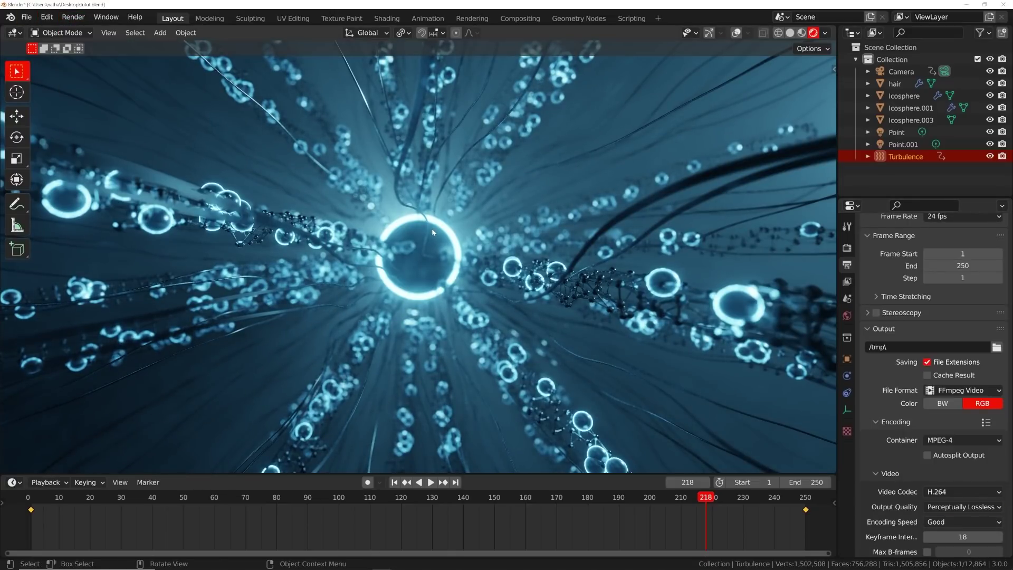